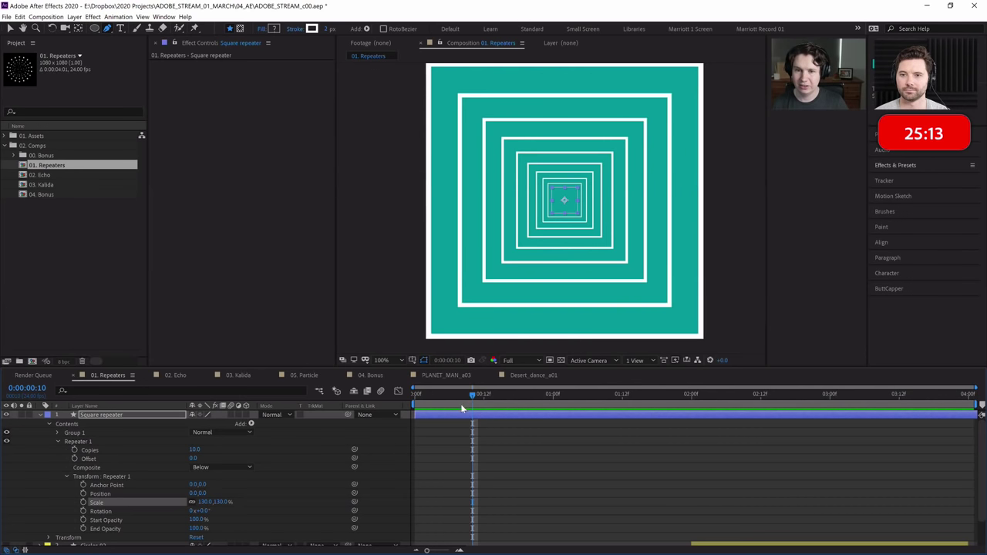
Try rotating the square repeater's copies, first by 1° and then by about 12° at the 1-second mark.
mouse_move(202, 503)
left_mouse_down()
mouse_move(193, 504)
mouse_move(208, 503)
left_mouse_up()
key("ctrl+z")
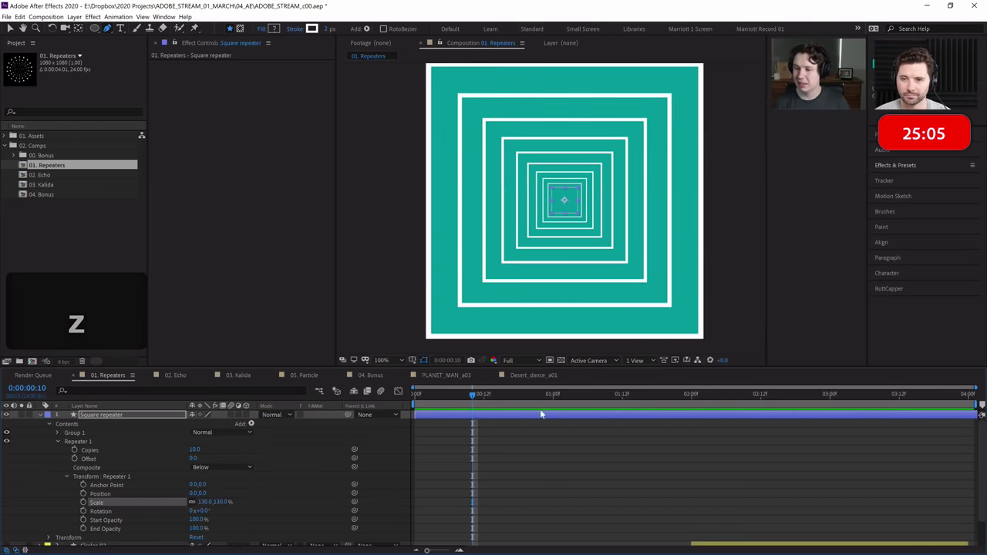
left_click_drag(471, 400, 416, 400)
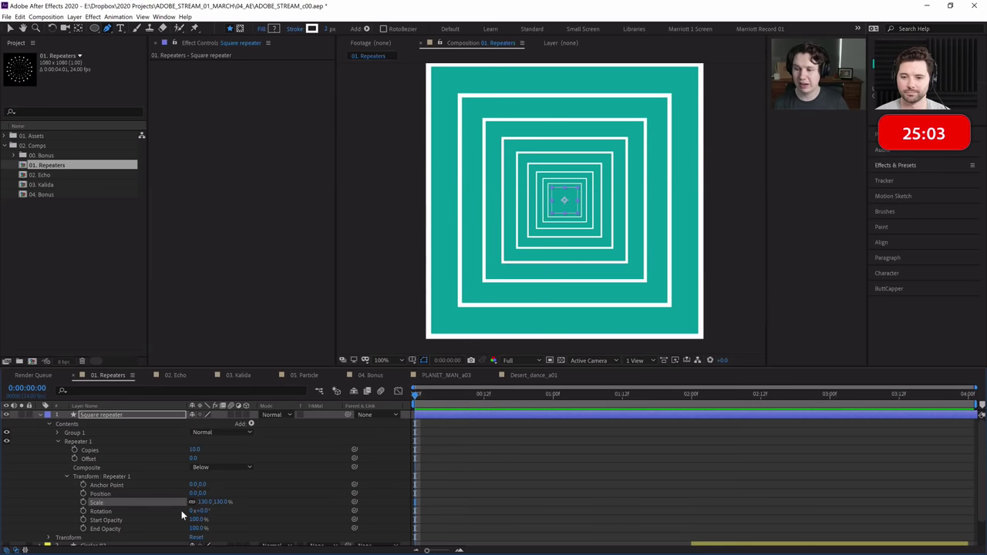
left_click_drag(202, 511, 205, 511)
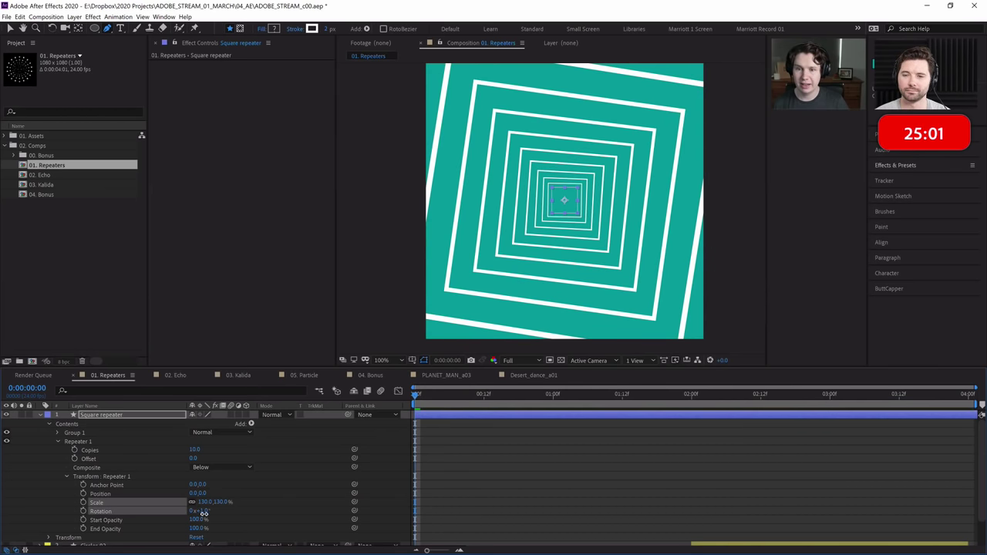
left_click_drag(466, 395, 553, 395)
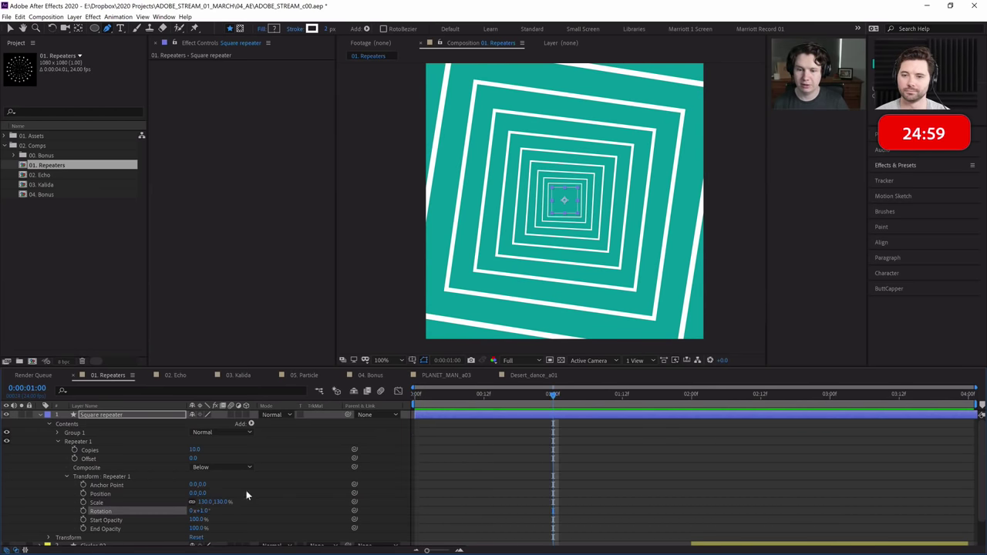
left_click_drag(204, 512, 210, 513)
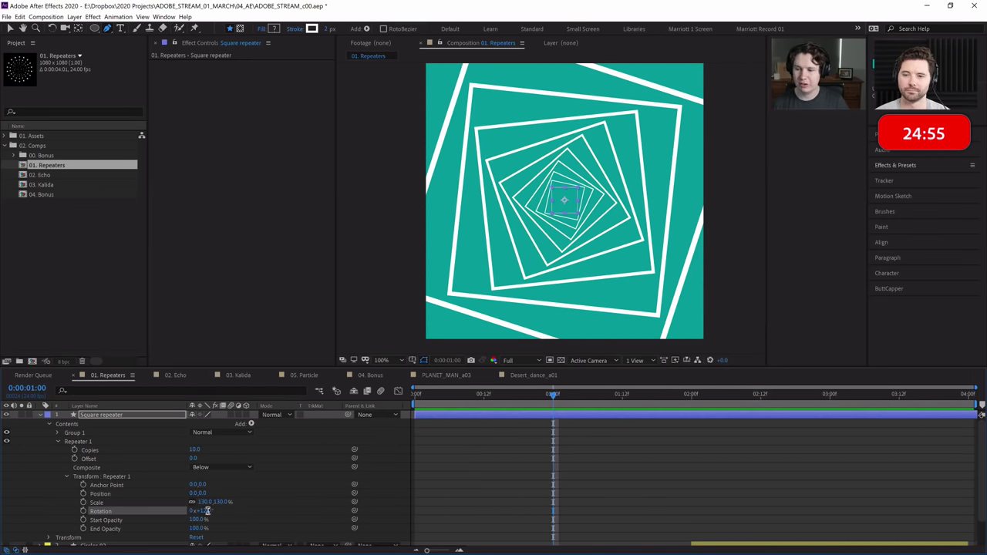
Set the square repeater's transform rotation to 10°.
left_click(204, 511)
key("Up")
key("Up")
key("Up")
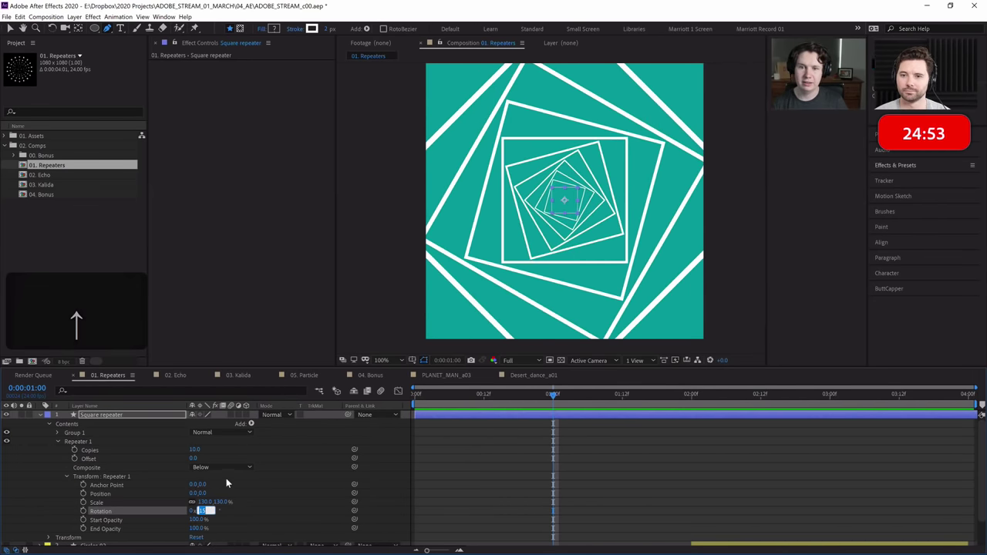
type("10")
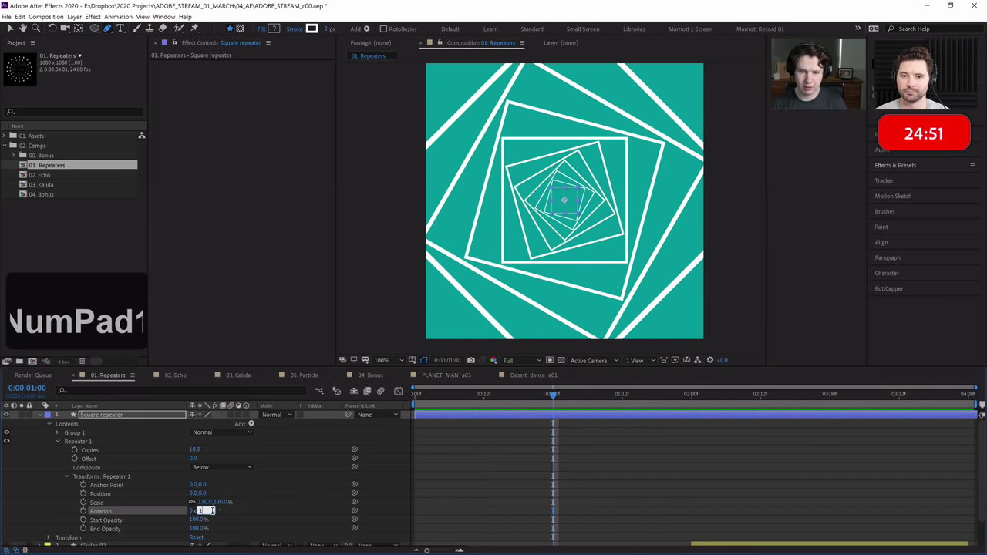
key("KP_Enter")
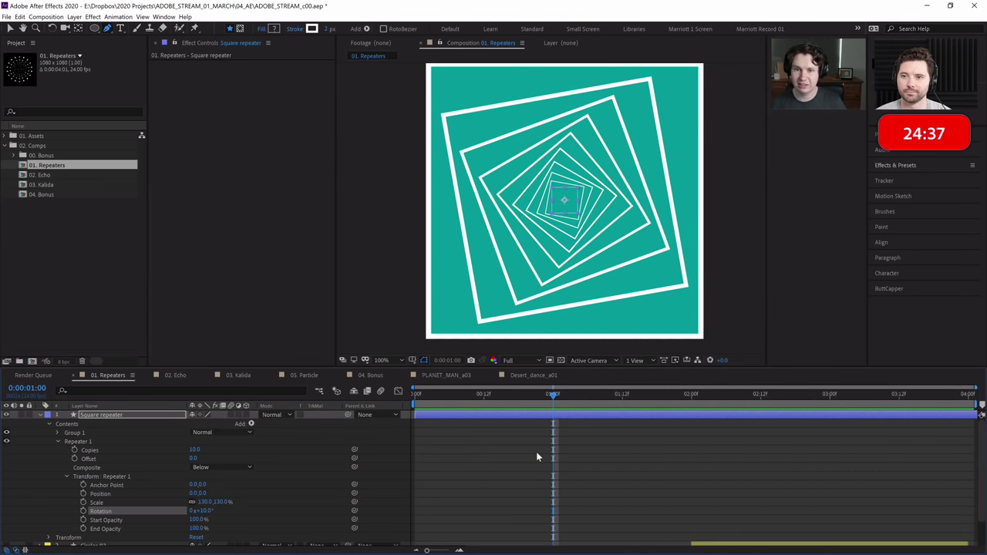
Increase the square repeater's transform rotation degree by degree to 20° so the squares nest corner to edge.
left_click(202, 511)
key("Up")
key("Up")
key("Up")
key("Up")
key("Up")
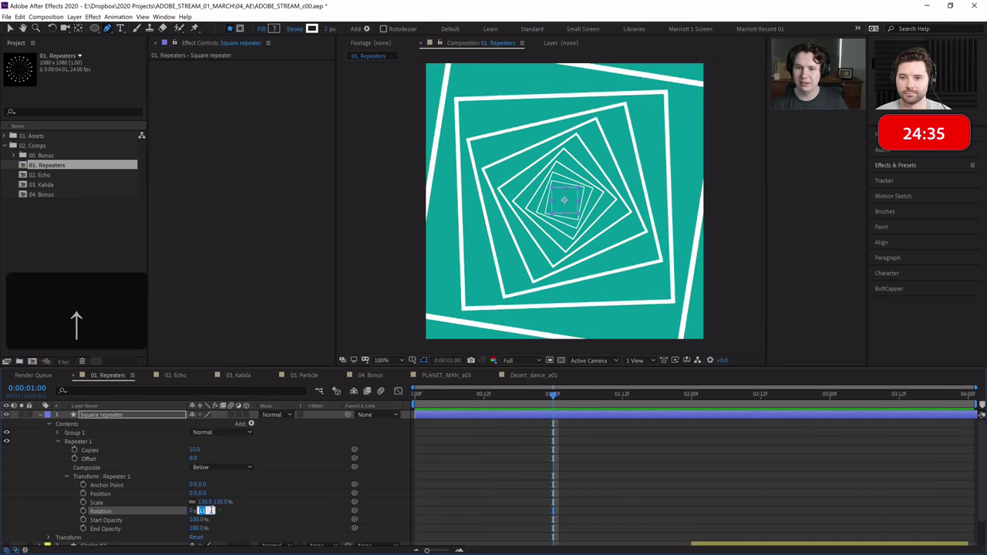
key("Up")
key("Up")
key("Up")
key("Up")
key("Up")
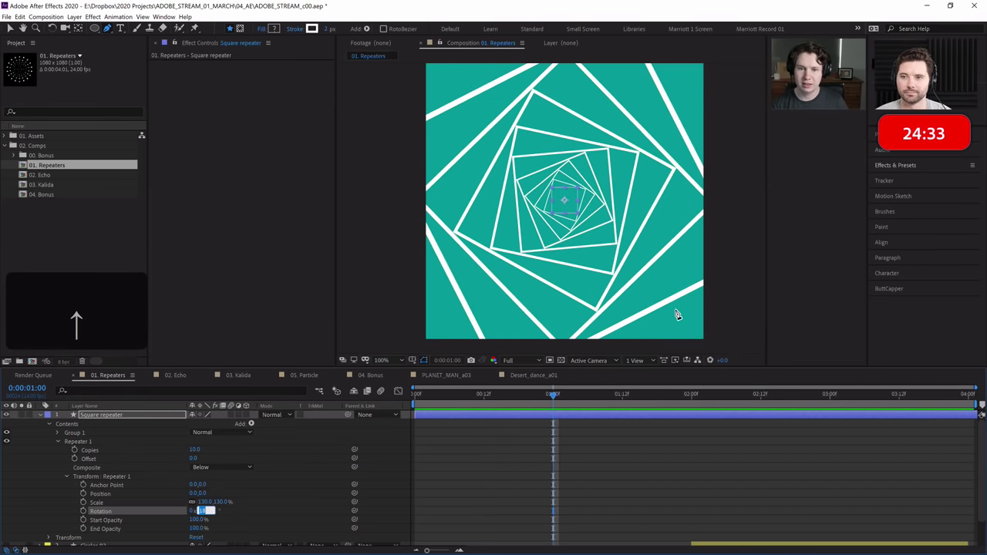
key("Down")
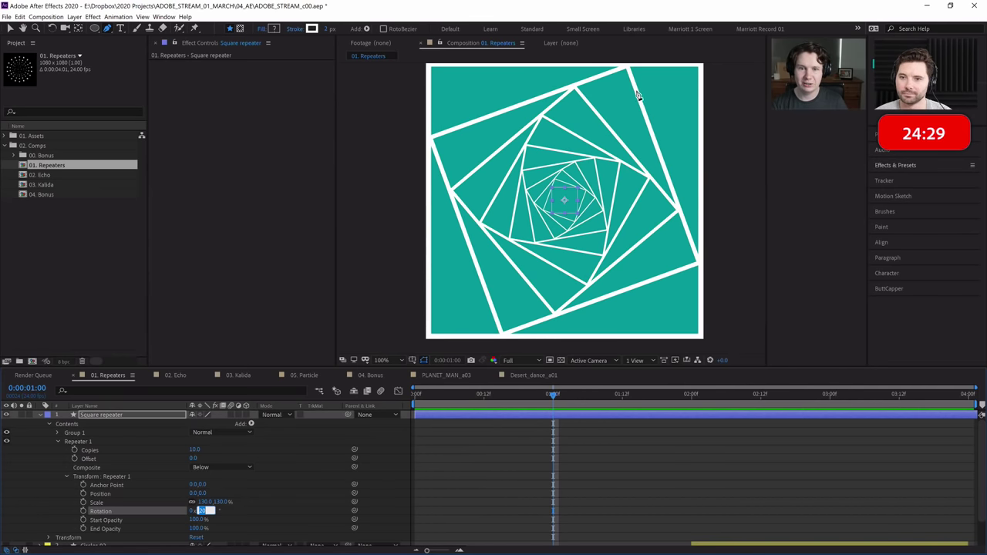
left_click(543, 467)
Animate the repeater's rotation with a 20° keyframe at 0:00 and a keyframe of 20+90 degrees at 4:00.
left_click_drag(553, 395, 415, 394)
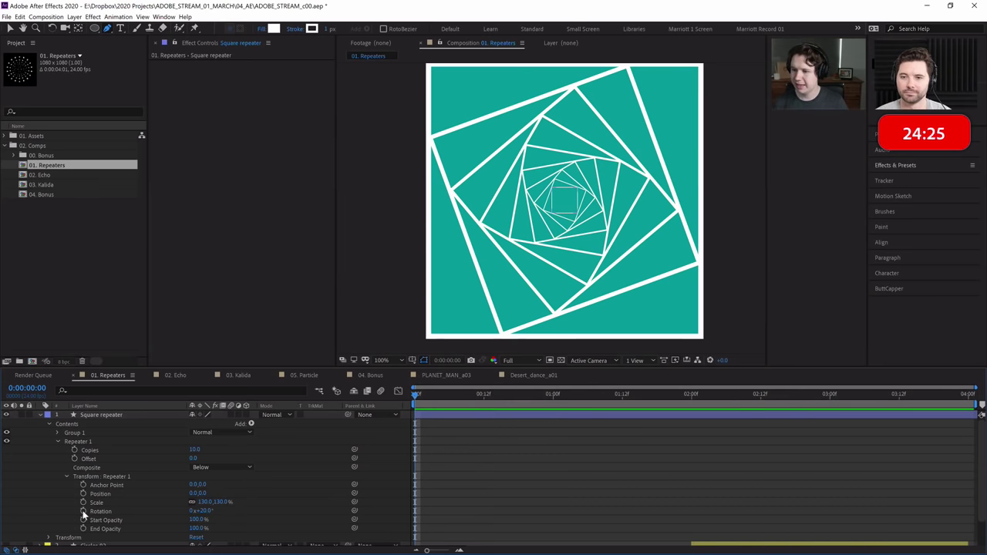
left_click(84, 511)
left_click_drag(445, 406, 982, 392)
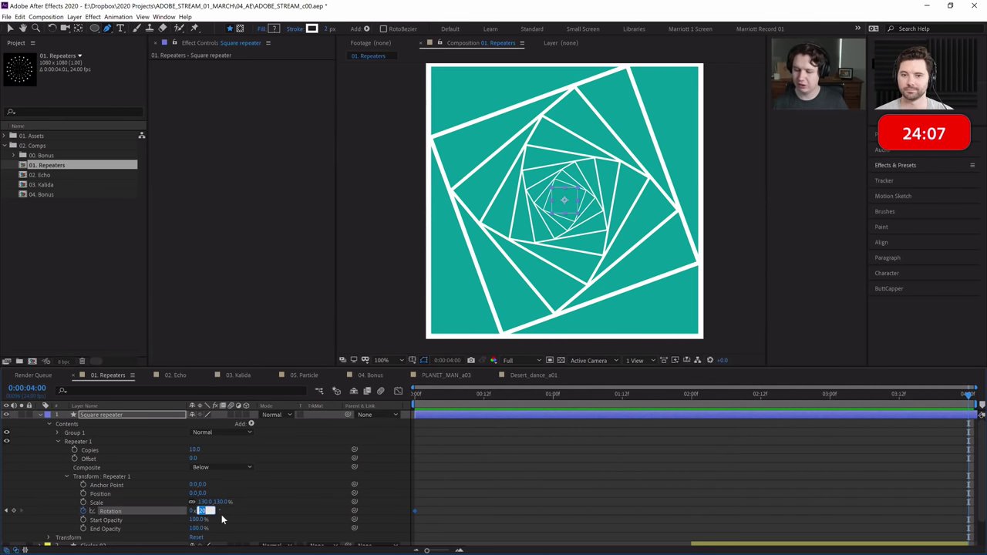
type("20+9")
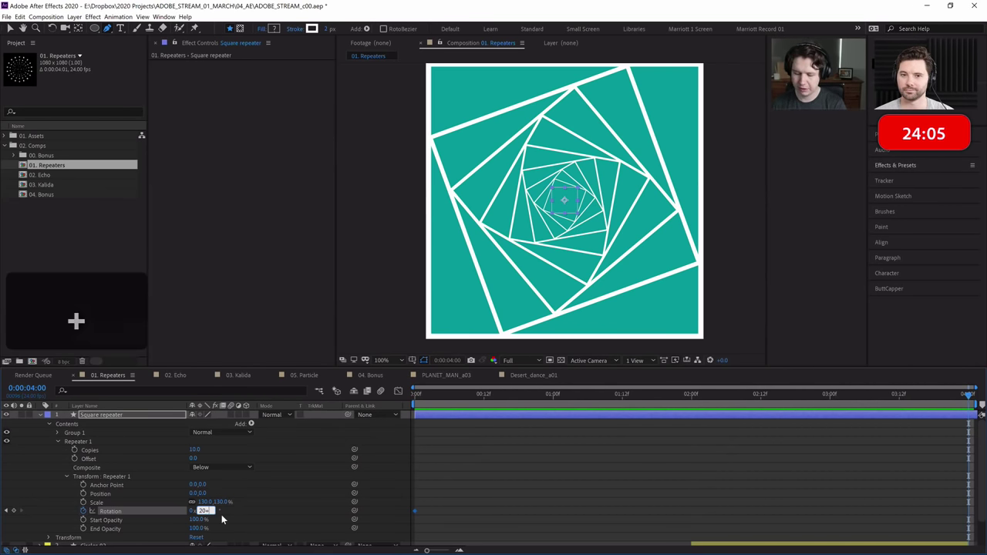
type("0")
key("Return")
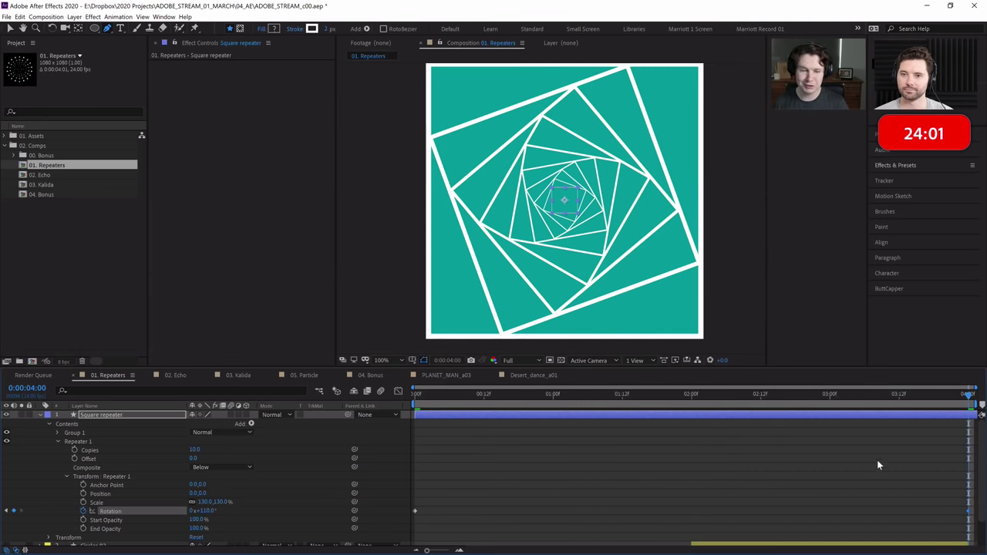
left_click(964, 422)
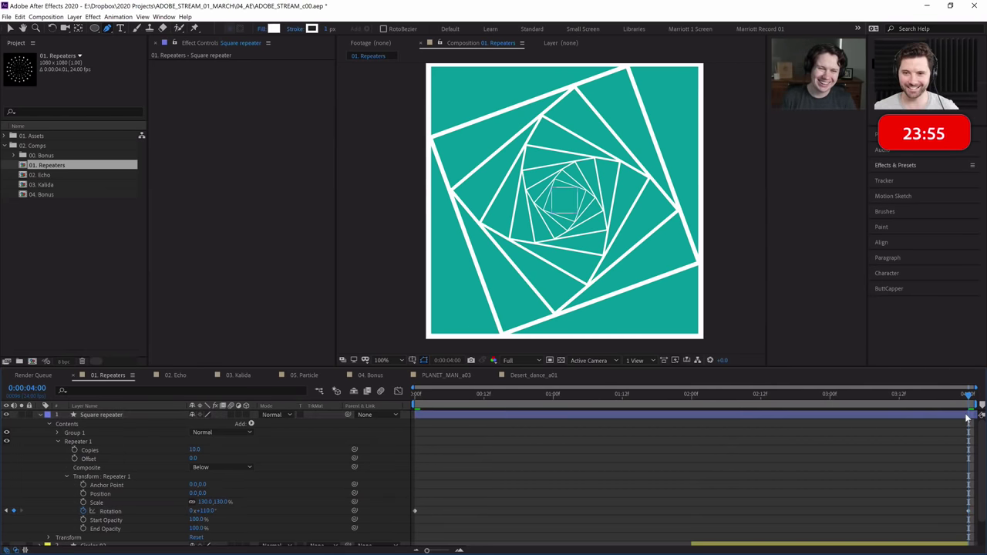
left_click(970, 415)
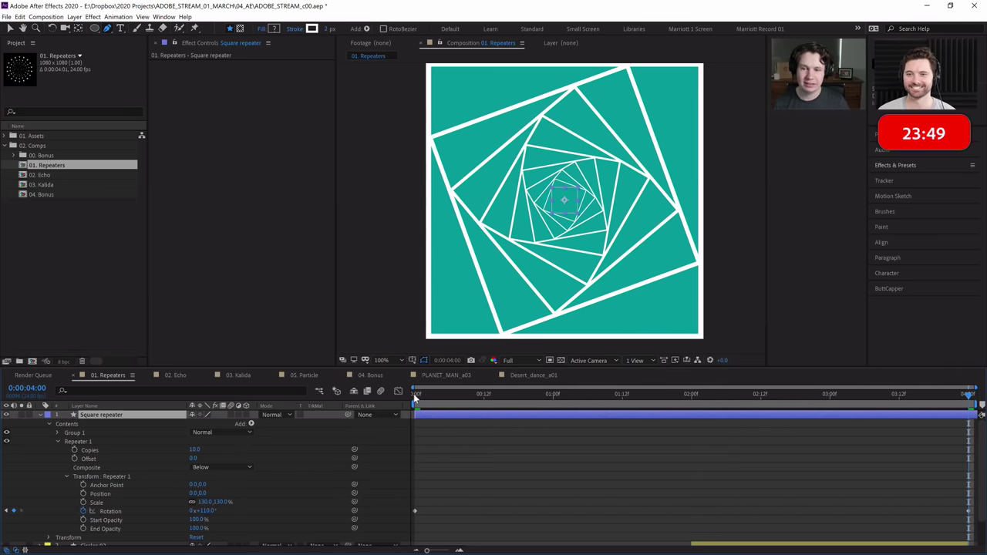
Play back the repeater's rotation animation from the first frame to check the loop.
left_click(415, 395)
key("space")
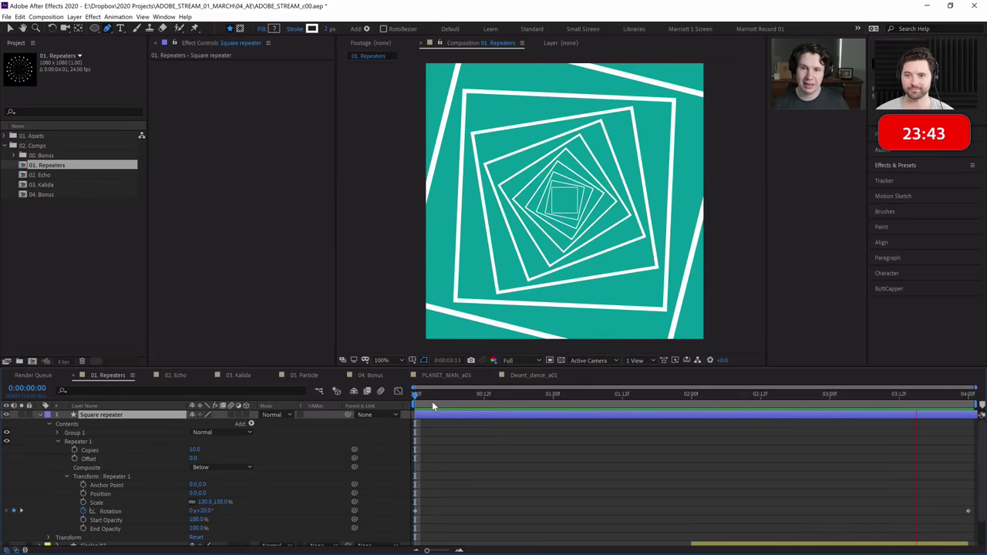
key("space")
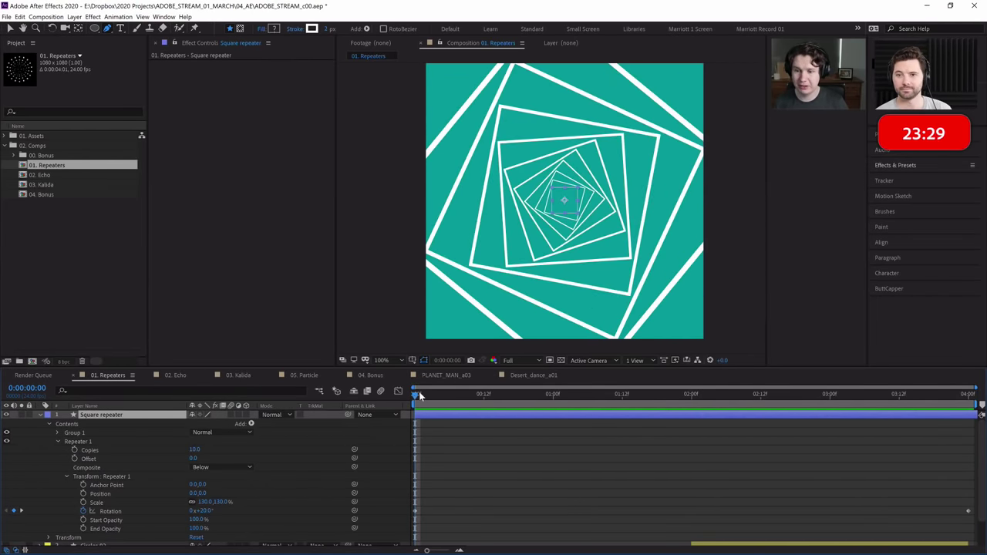
key("space")
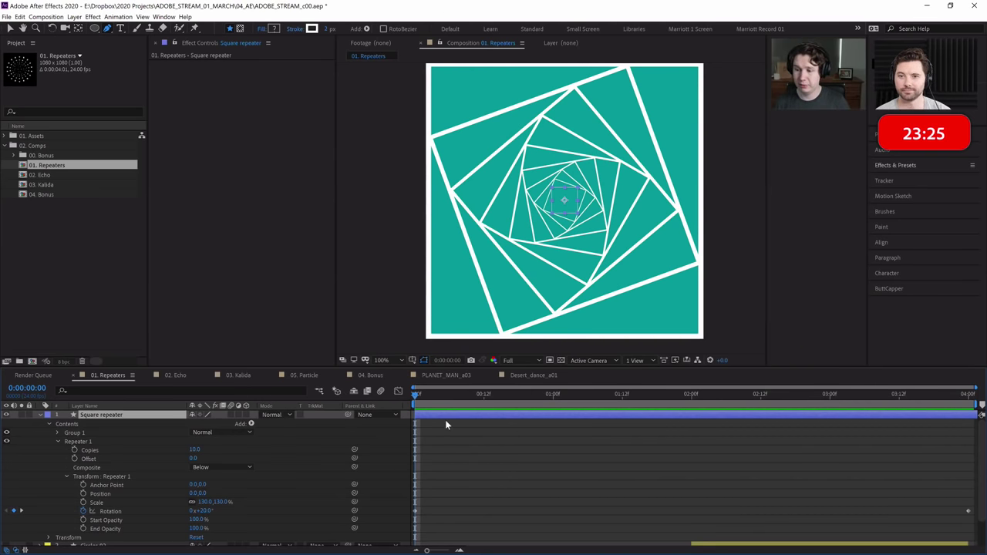
Keyframe the repeater's scale at 130% on the first and last frames and 120% at 2:00, and preview it.
left_click(83, 502)
key("End")
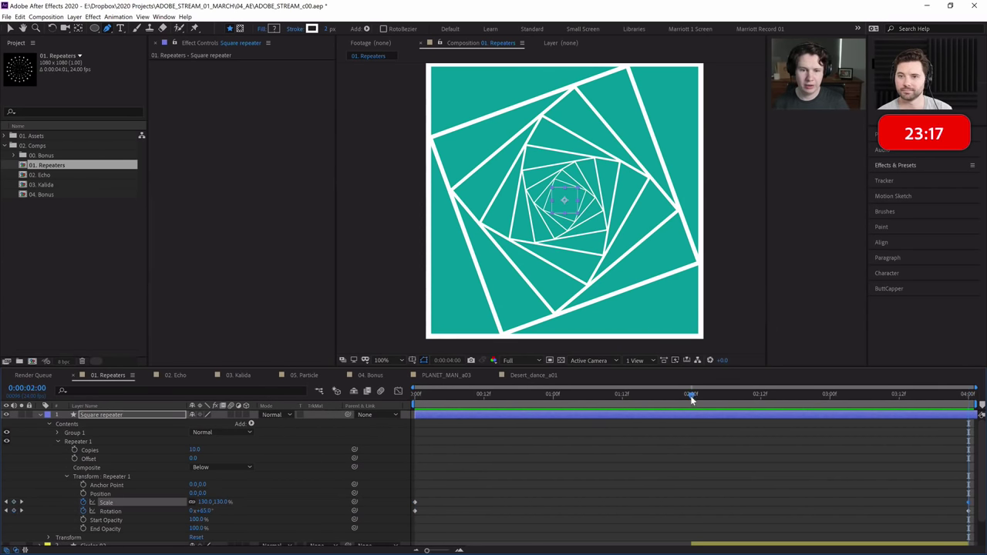
left_click_drag(204, 503, 201, 505)
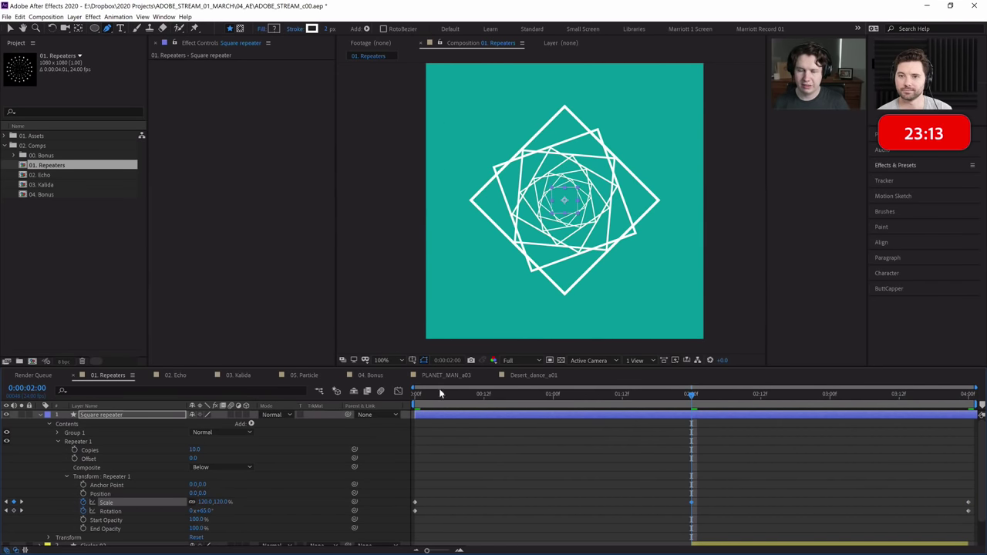
left_click_drag(440, 394, 415, 394)
key("space")
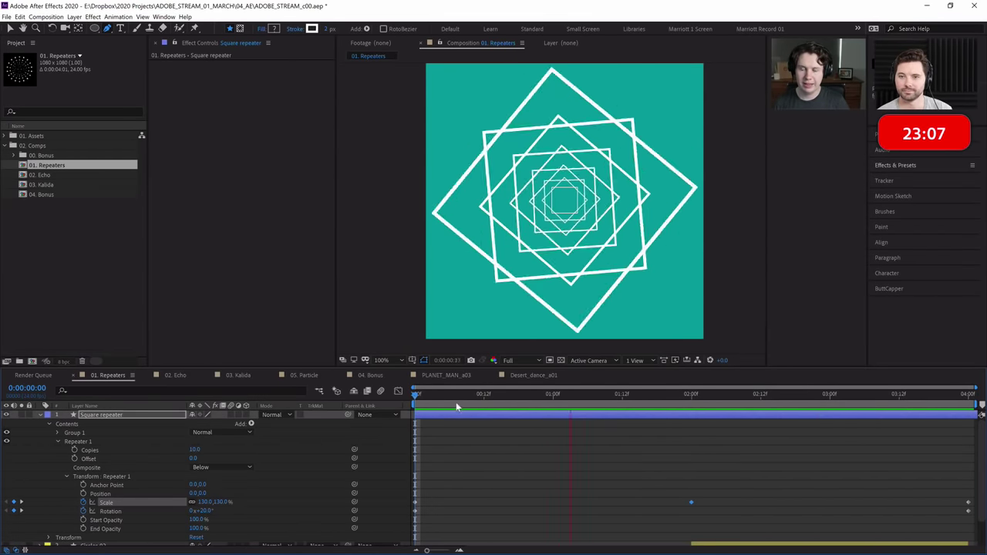
key("space")
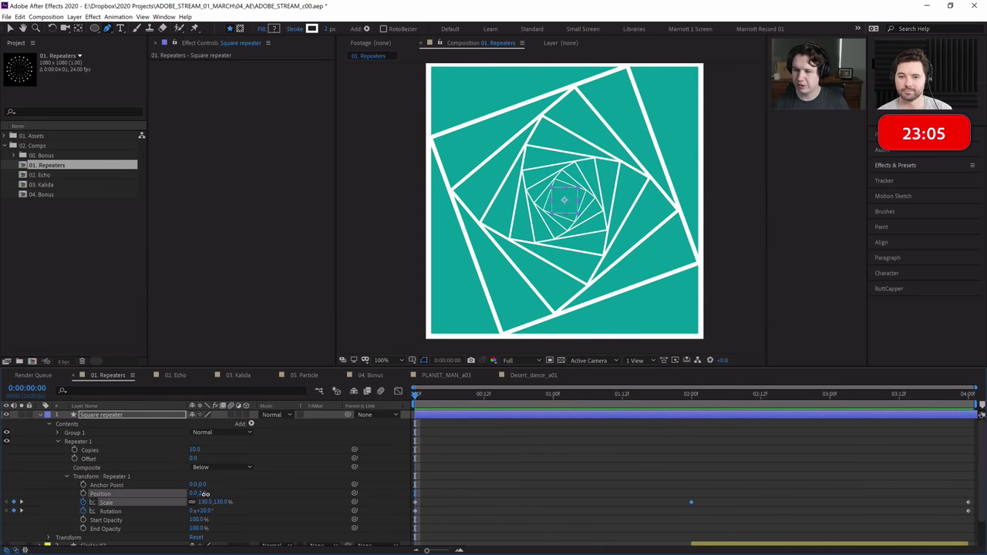
Try offsetting the repeater's position, ending with a horizontal value of -76, and preview the animation.
left_click_drag(201, 494, 263, 494)
key("ctrl+z")
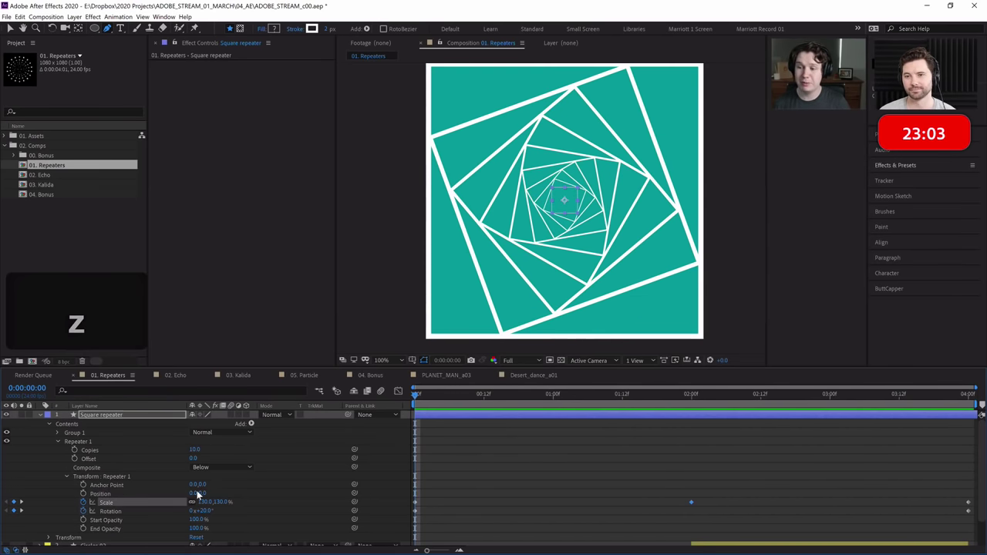
left_click_drag(193, 494, 133, 497)
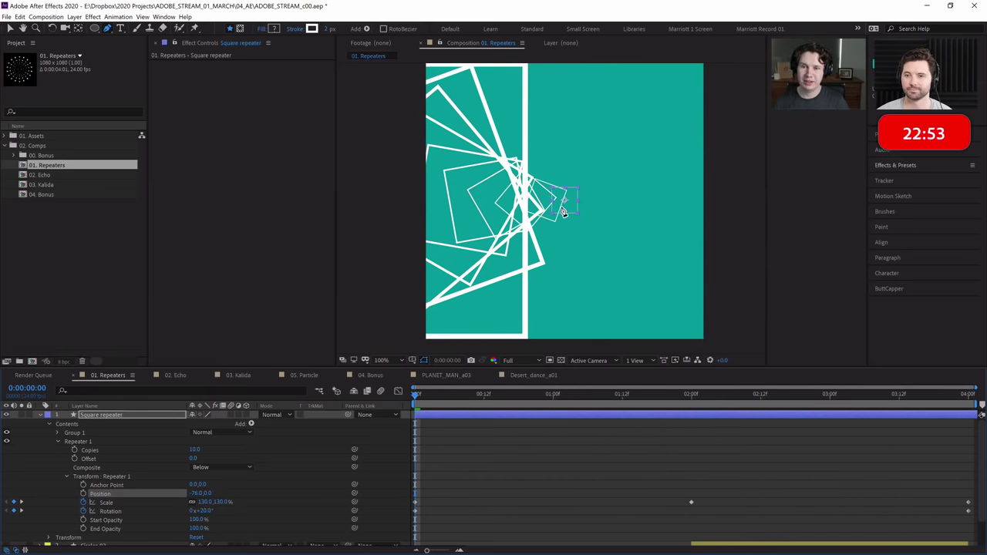
key("space")
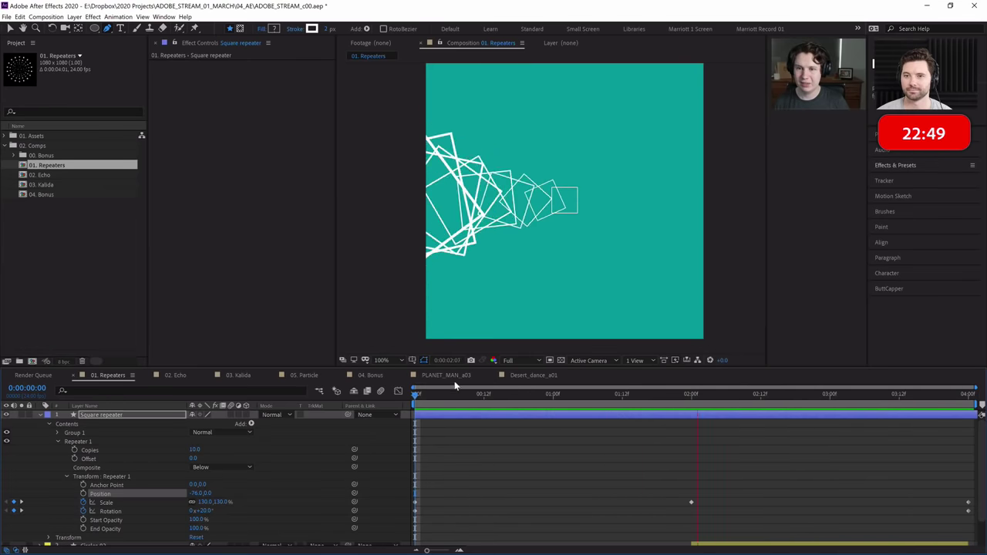
key("space")
Try a horizontal repeater position of 16, undo it, and set the horizontal position to 0.
left_click_drag(195, 493, 245, 489)
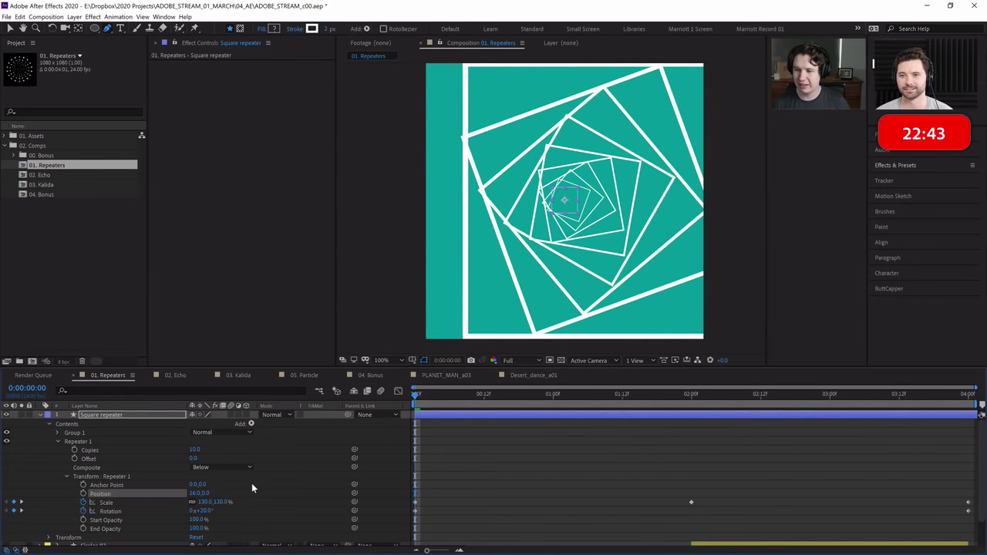
key("ctrl+z")
left_click(194, 493)
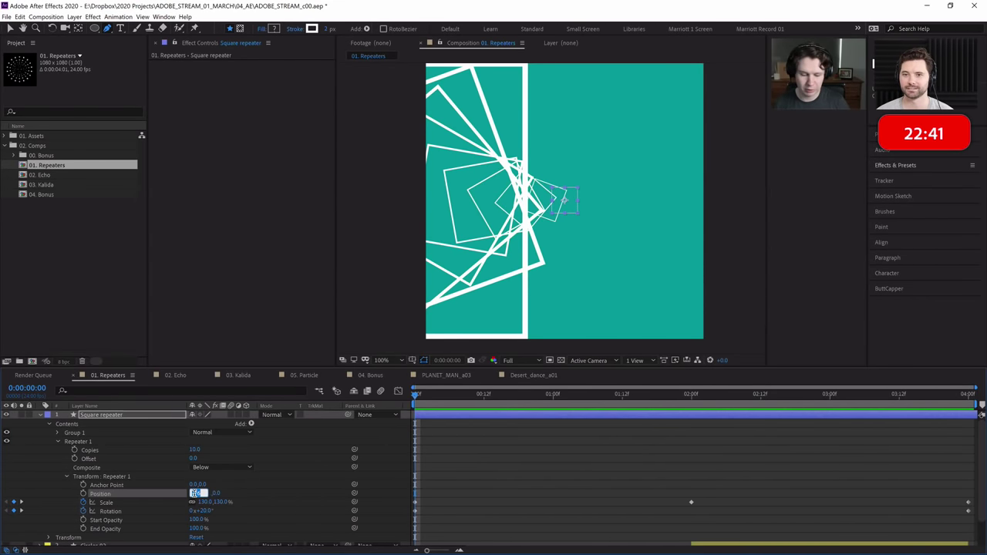
type("0")
key("KP_Enter")
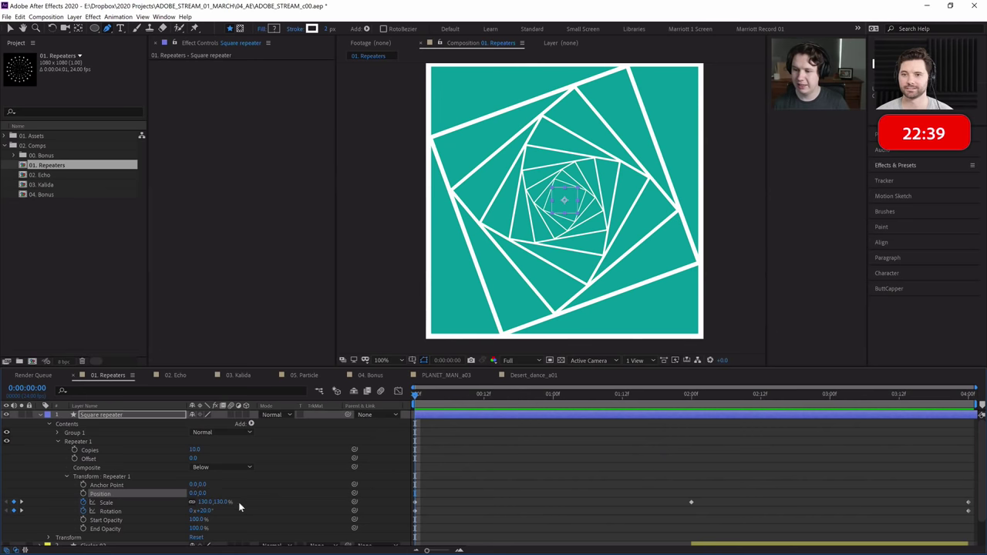
Set the repeater's Start Opacity to 0% so the inner squares fade out, and preview the animation.
left_click(197, 520)
type("0")
key("KP_Enter")
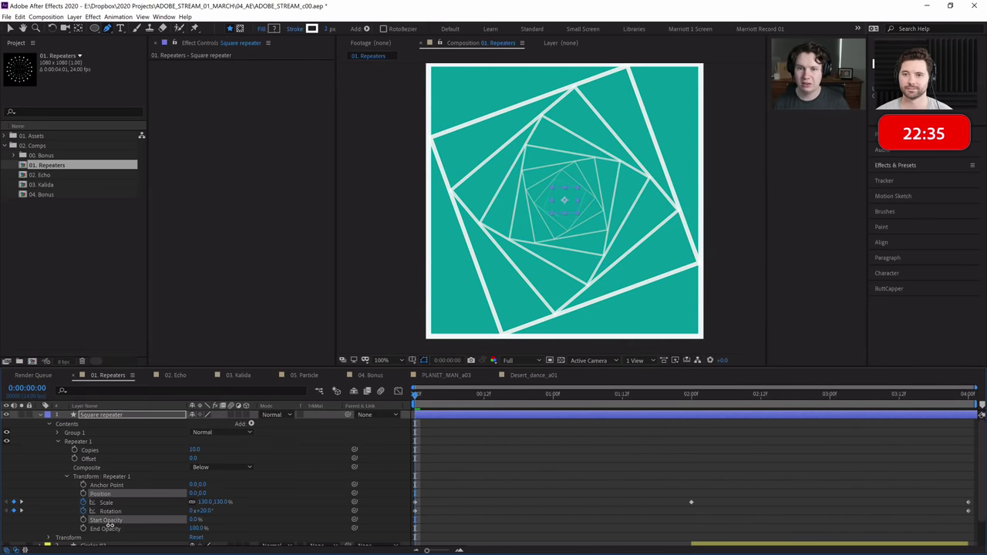
key("space")
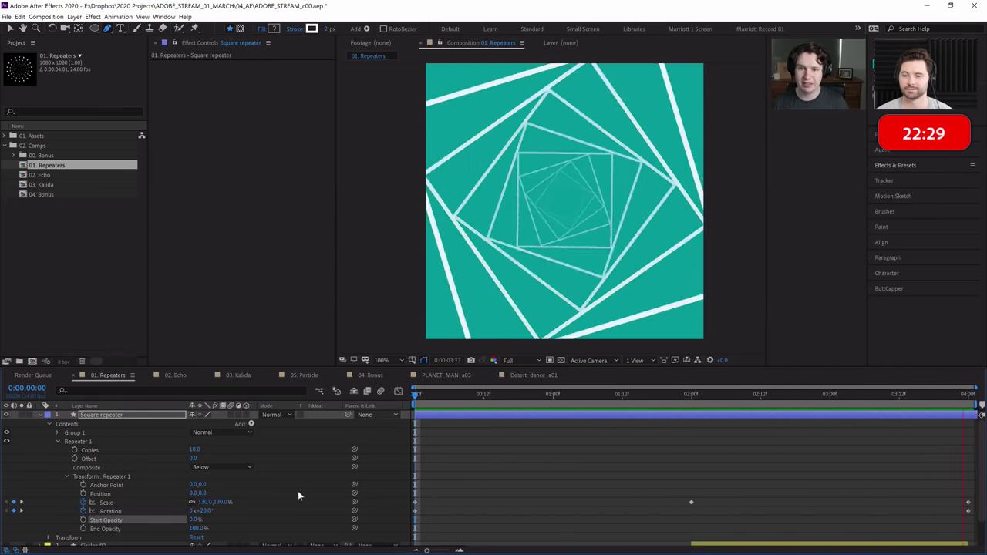
key("space")
key("space")
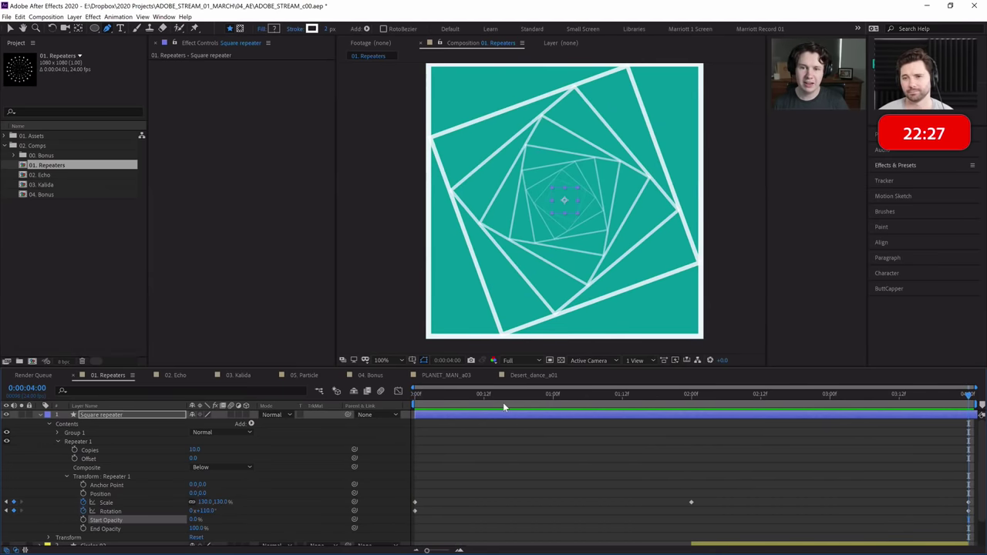
key("space")
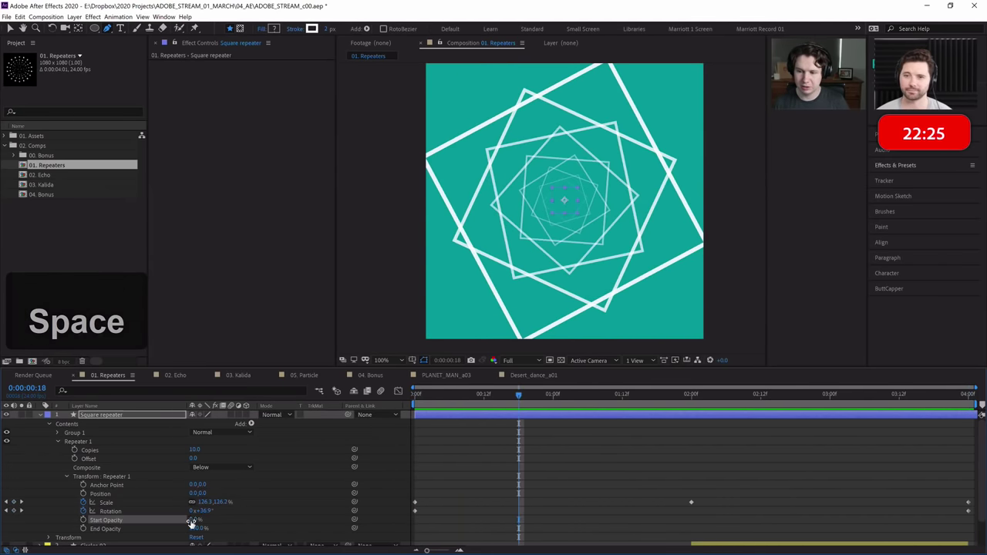
key("KP_Enter")
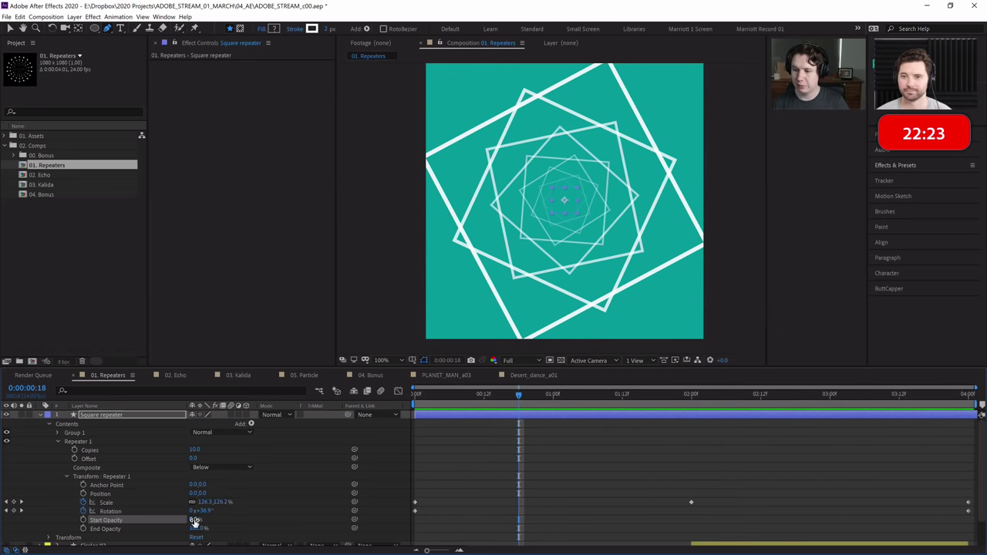
Set the repeater's Start Opacity to 100% and expand the rectangle path properties inside Group 1.
type("100")
key("KP_Enter")
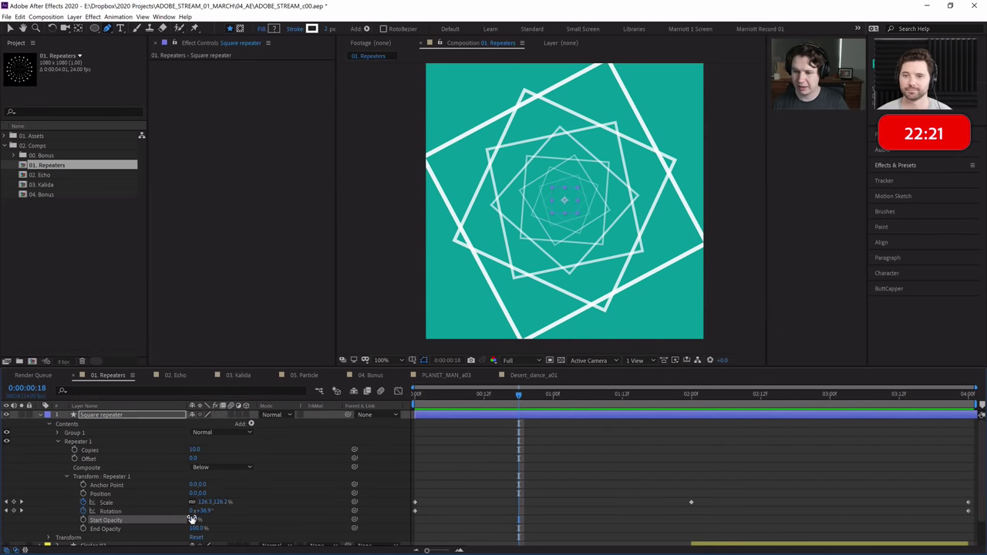
left_click(57, 442)
left_click(58, 433)
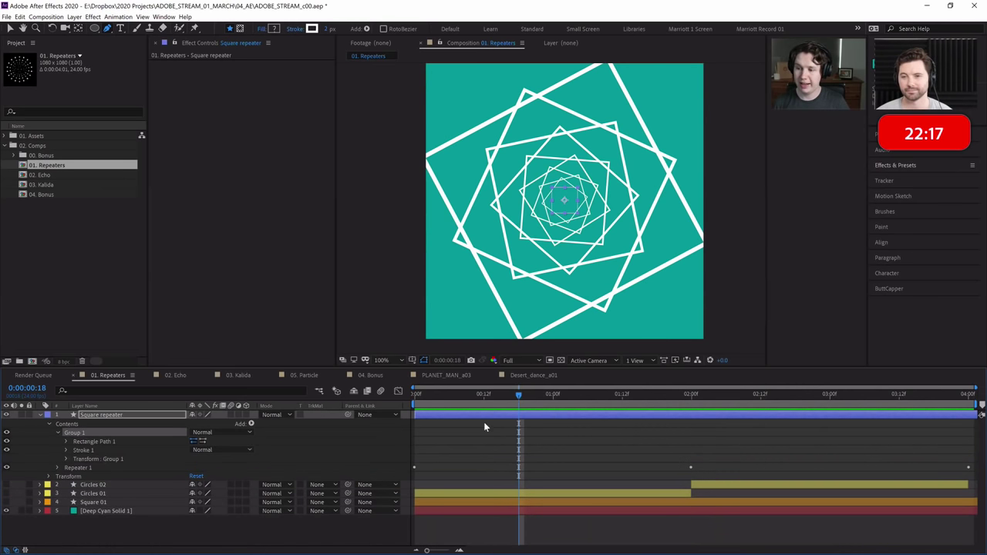
left_click(67, 441)
Preview the animation briefly and return to the first frame.
left_click(583, 393)
key("space")
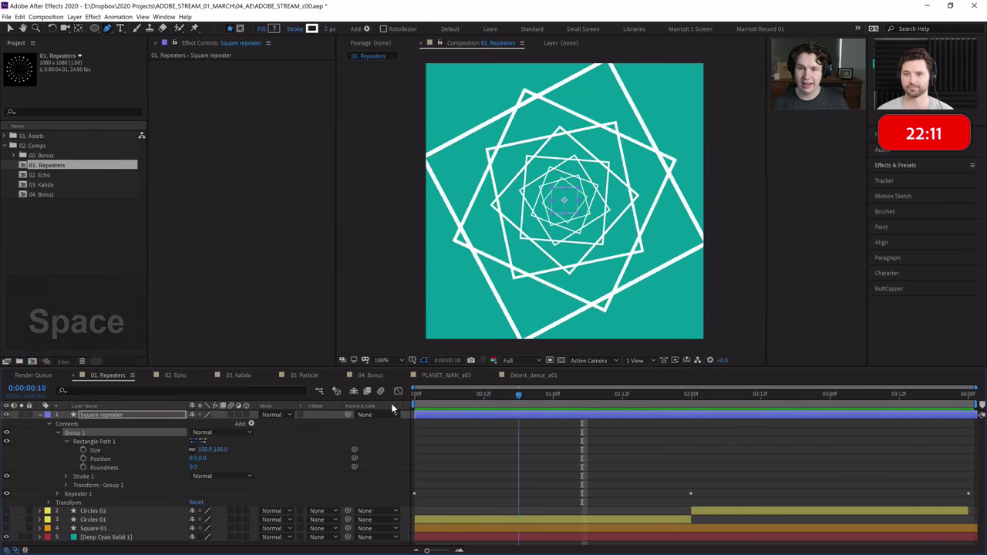
key("Home")
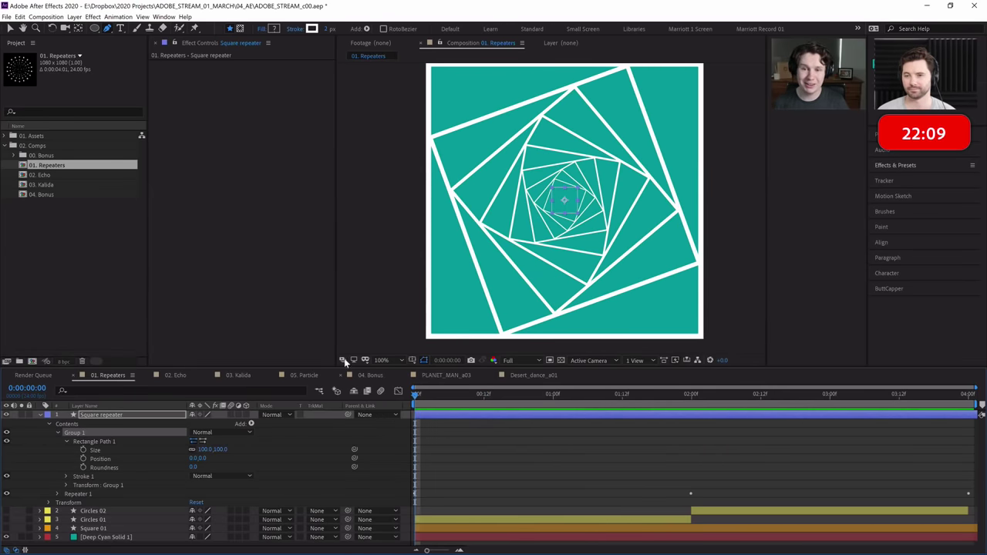
Try a rectangle size of 57, undo it, and try out different roundness values, ending at 0.
mouse_move(192, 450)
left_mouse_down()
mouse_move(218, 451)
mouse_move(179, 453)
mouse_move(198, 450)
left_mouse_up()
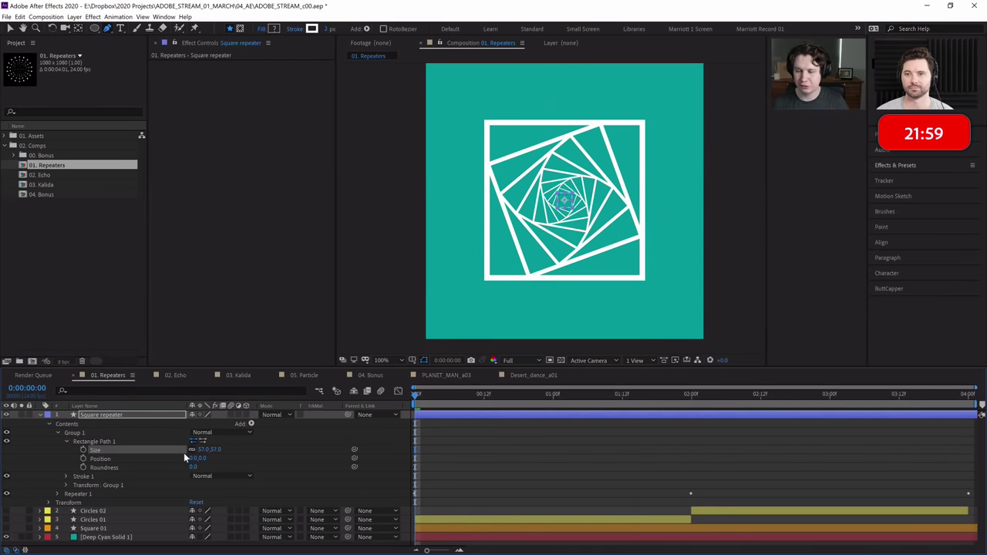
key("ctrl+space")
key("ctrl+z")
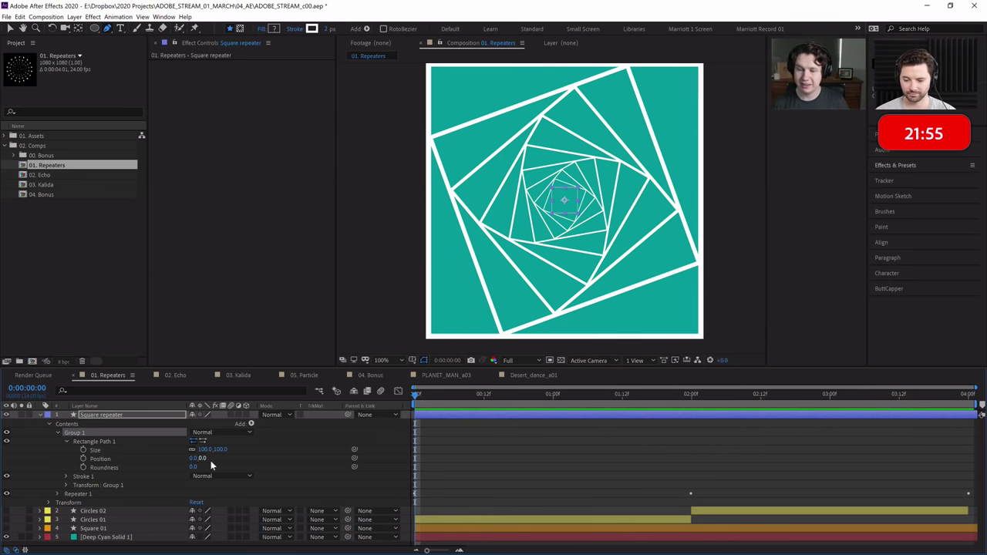
left_click_drag(194, 468, 173, 472)
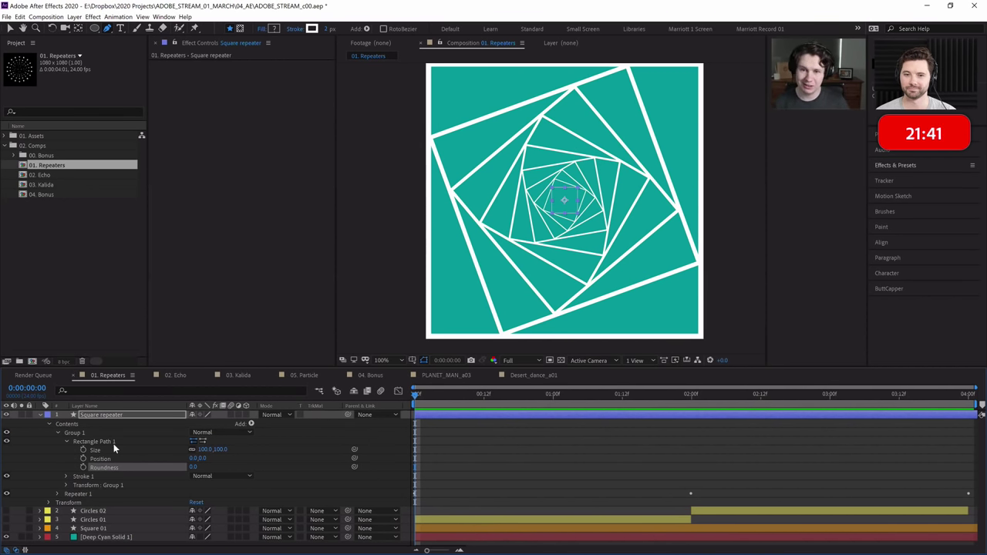
mouse_move(193, 467)
left_mouse_down()
mouse_move(233, 466)
mouse_move(193, 467)
left_mouse_up()
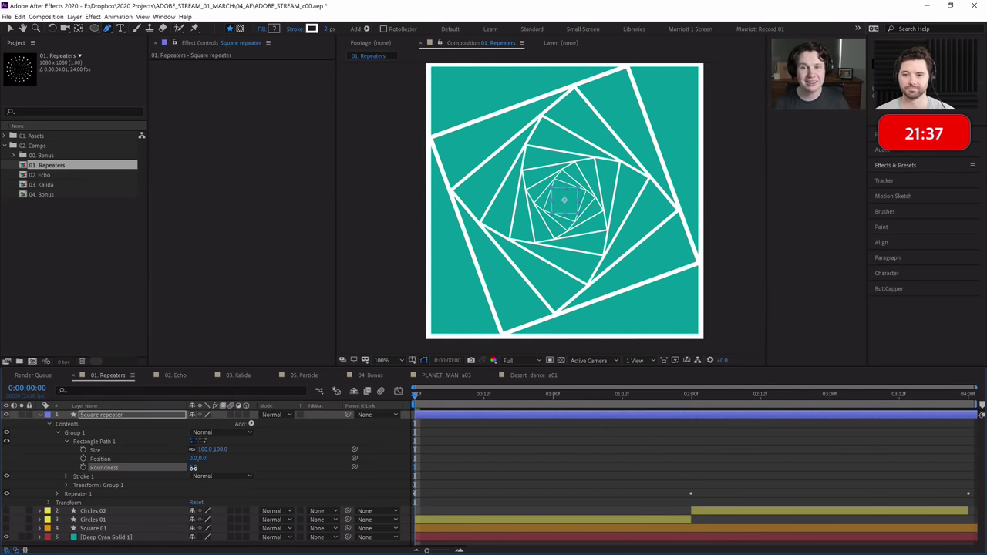
Keyframe the rectangle path's roundness at 0 on the first frame and at 20 at 1:23.
left_click(85, 467)
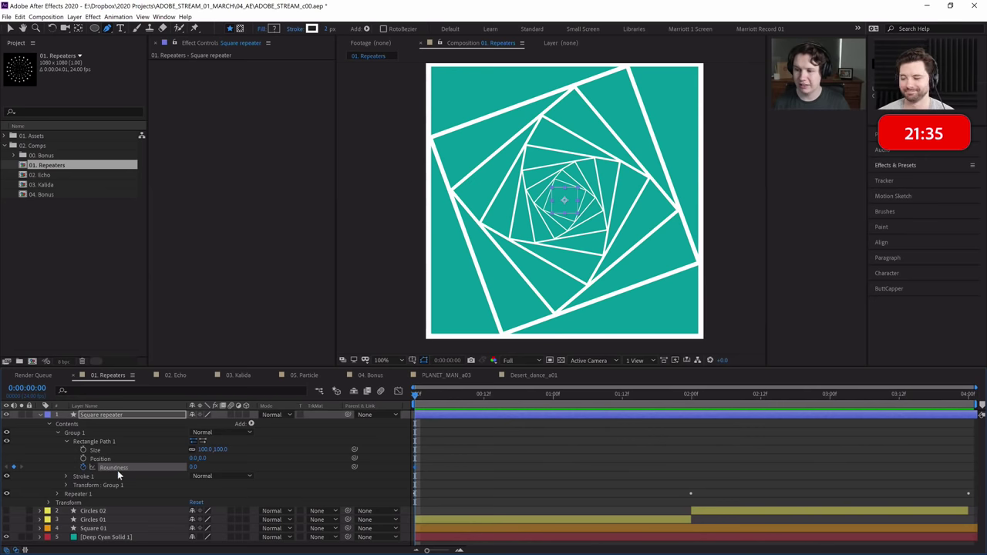
left_click(688, 395)
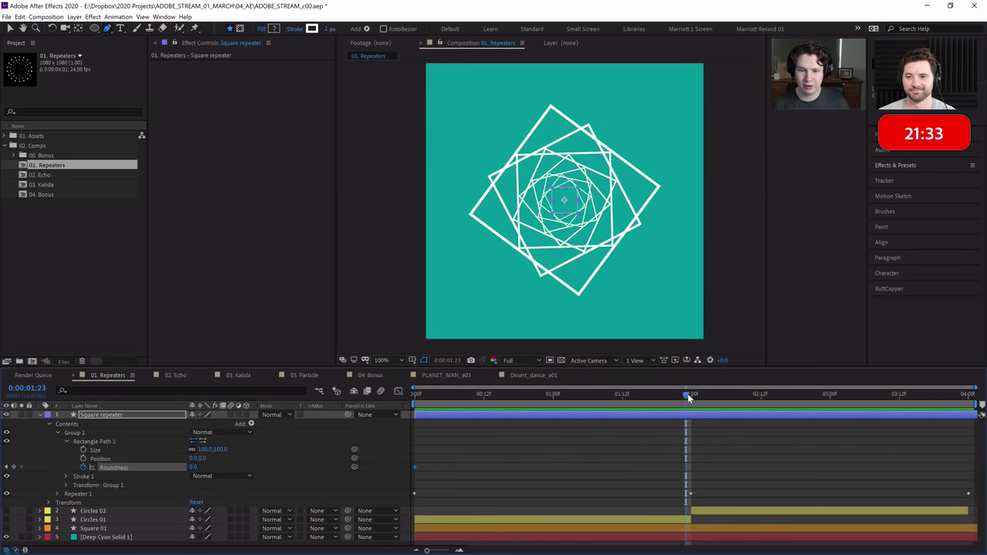
left_click(192, 465)
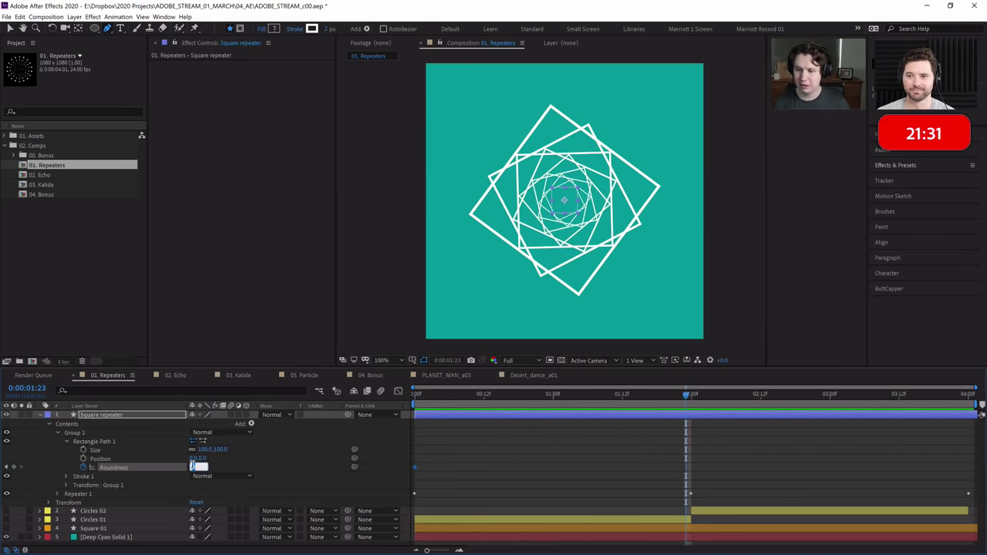
type("20")
key("Return")
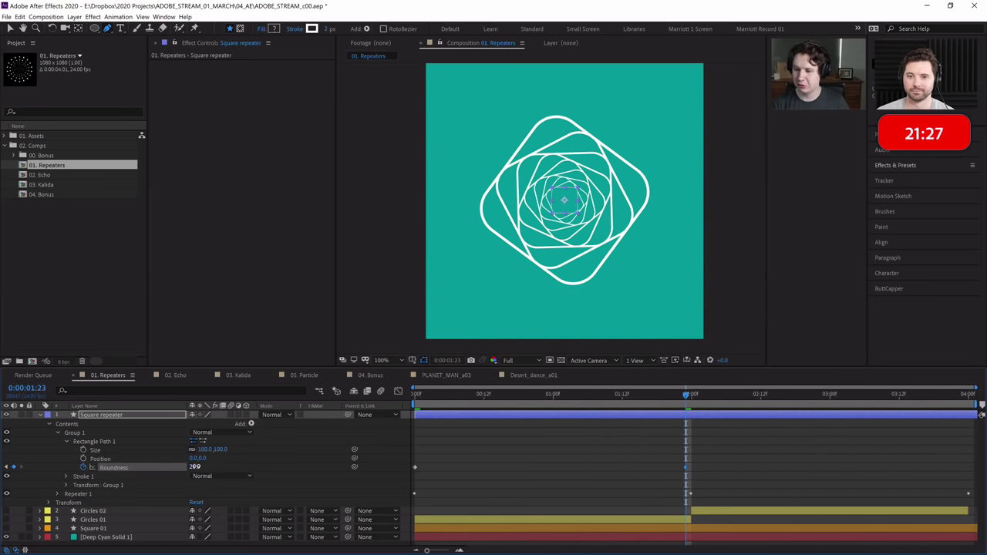
Raise the roundness of the keyframe at 1:23 to 30.
left_click(196, 466)
key("Up")
key("Up")
key("Up")
key("Up")
key("Up")
key("Up")
key("Up")
key("Up")
key("Up")
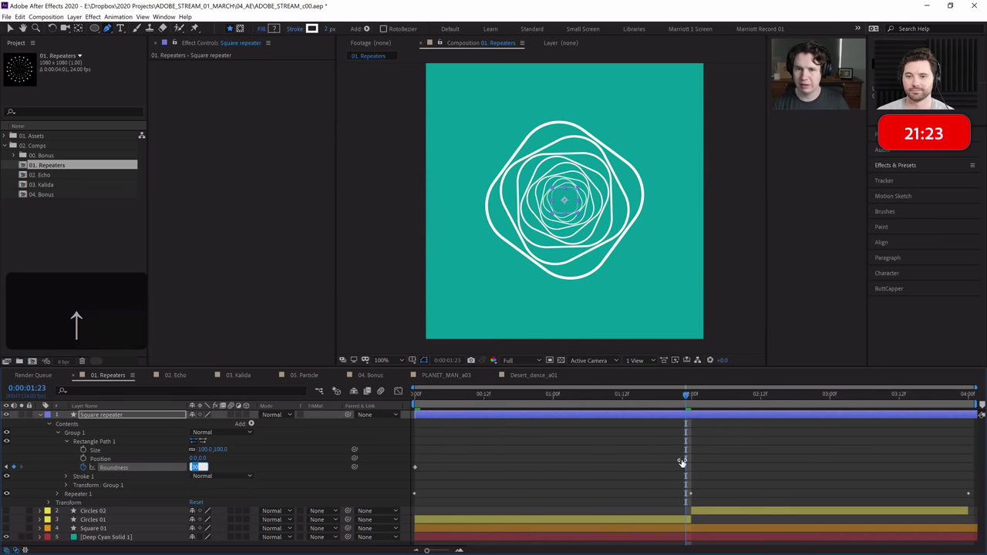
left_click(707, 445)
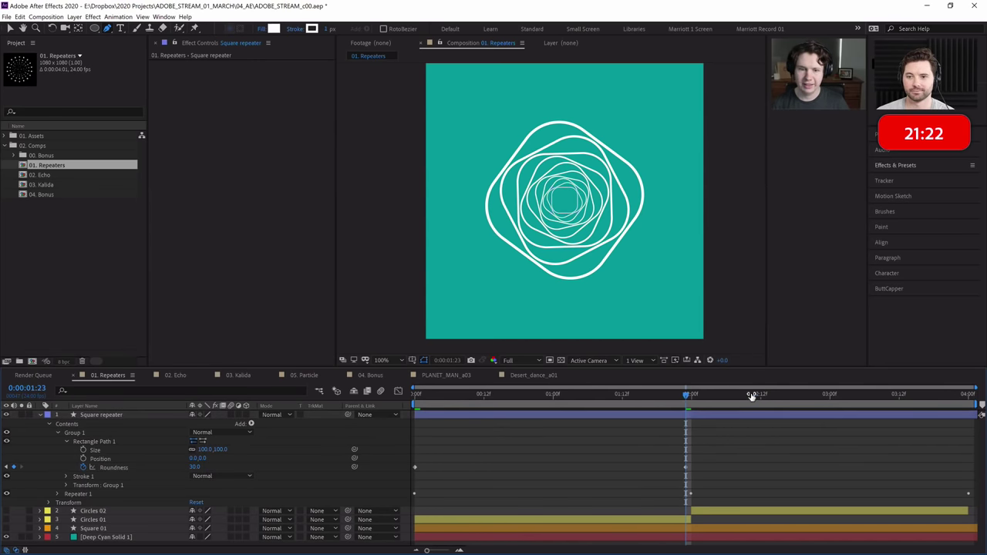
Move the second roundness keyframe to 2:00 and copy the first roundness keyframe to the last frame at 4:00.
left_click(687, 466)
left_click_drag(687, 467, 692, 470)
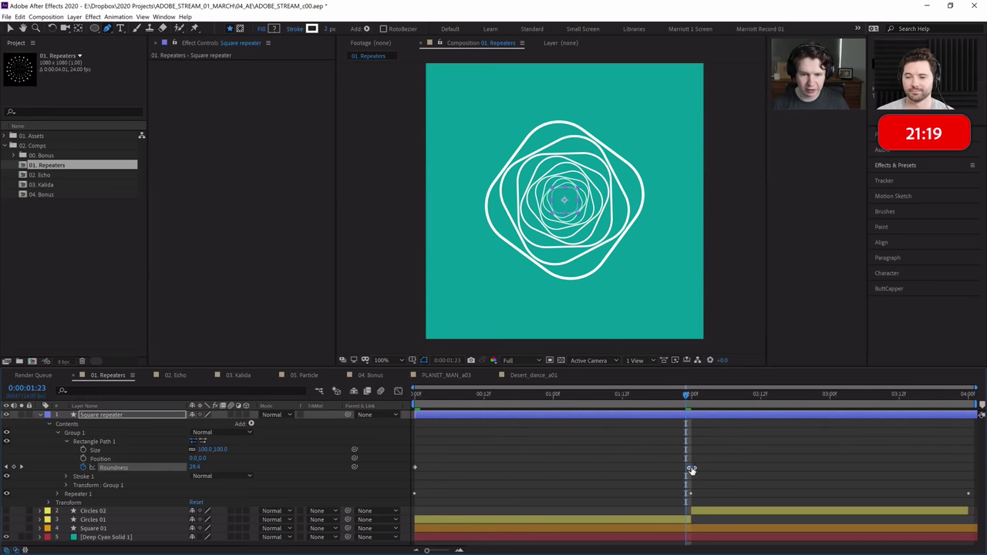
key("End")
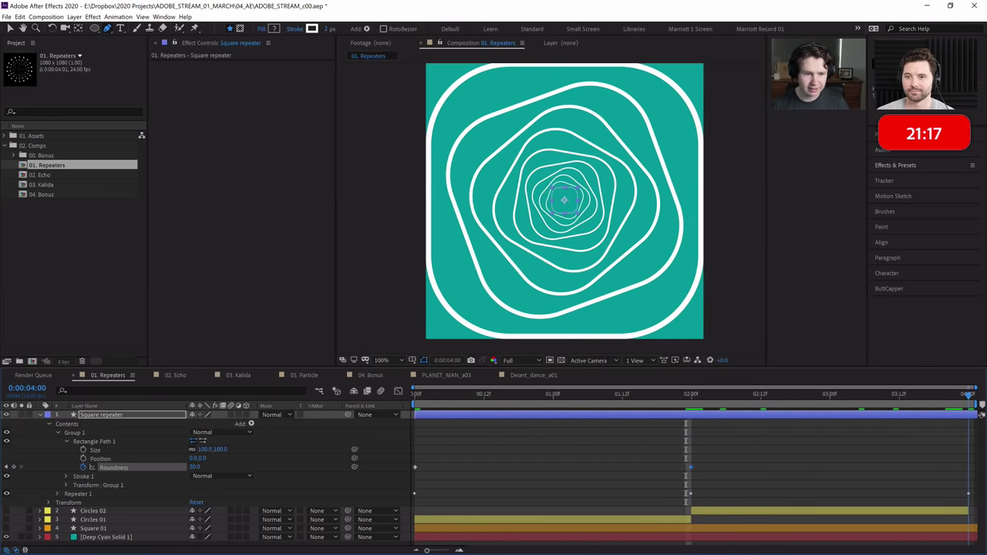
left_click_drag(462, 451, 391, 472)
key("ctrl+c")
key("ctrl+v")
Preview the looping roundness animation from the start and scrub through it to check the corners.
left_click_drag(740, 392, 415, 394)
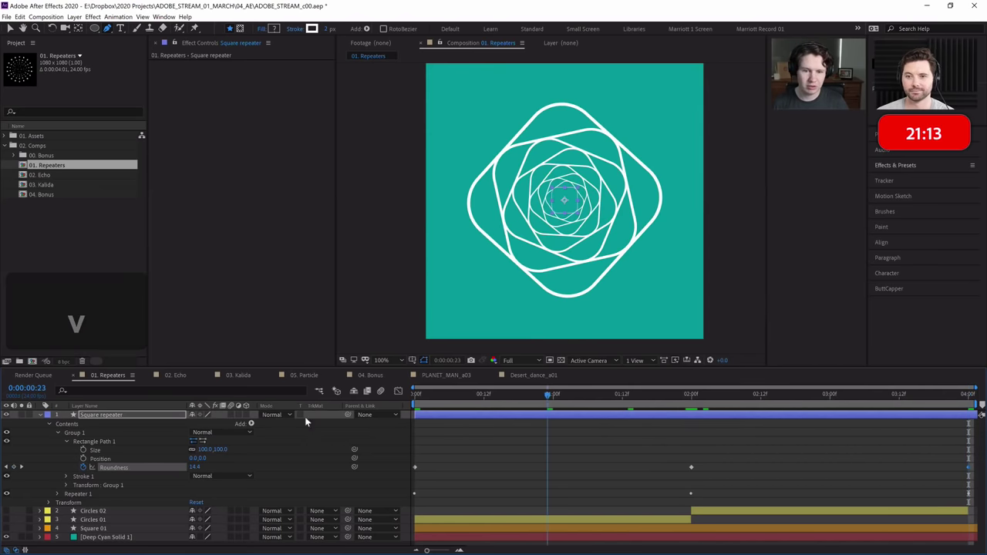
key("space")
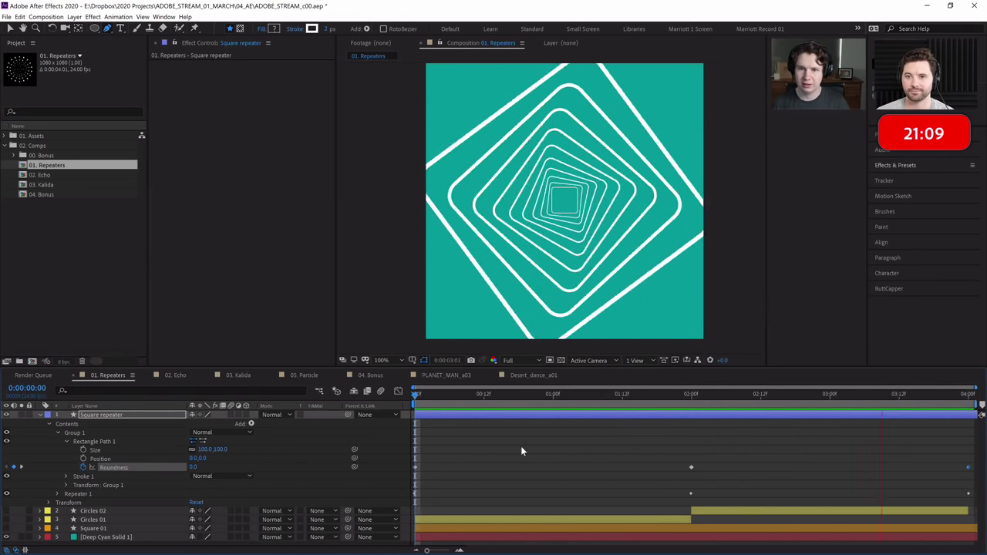
left_click(733, 395)
left_click_drag(737, 395, 764, 394)
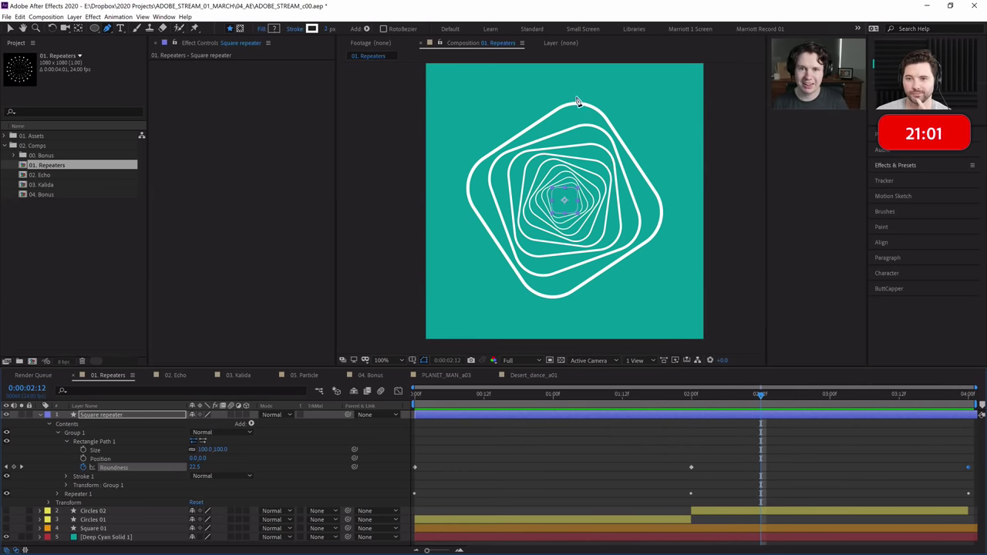
left_click_drag(698, 396, 403, 405)
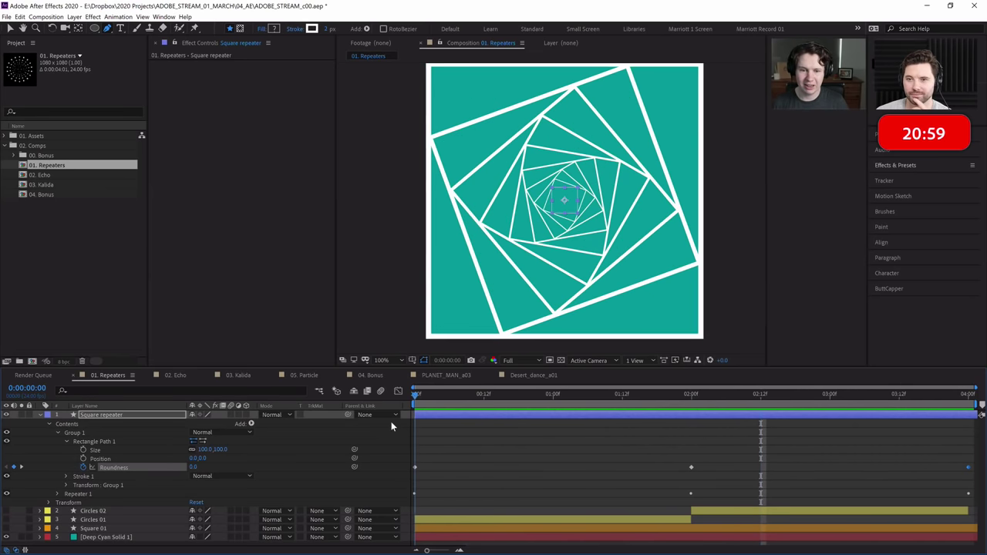
key("space")
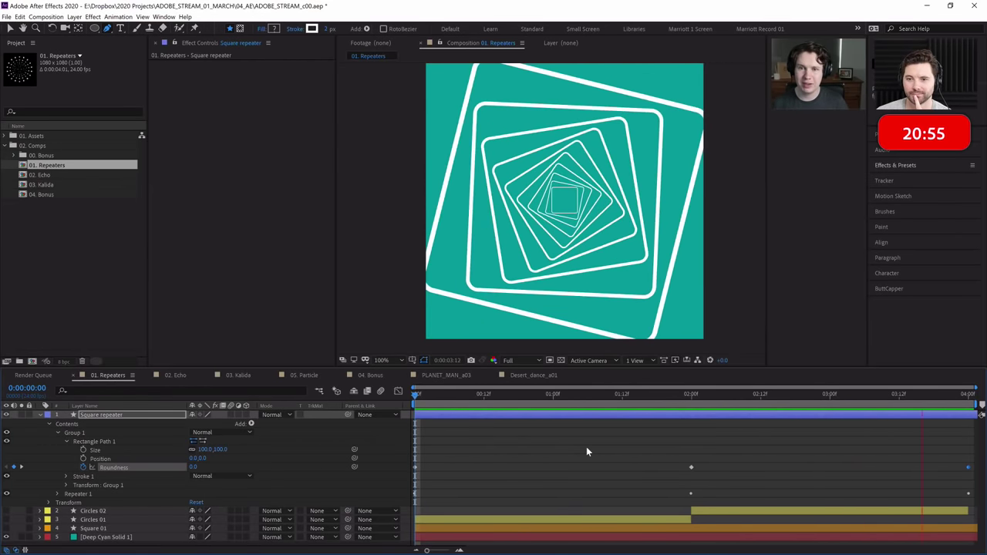
left_click(529, 393)
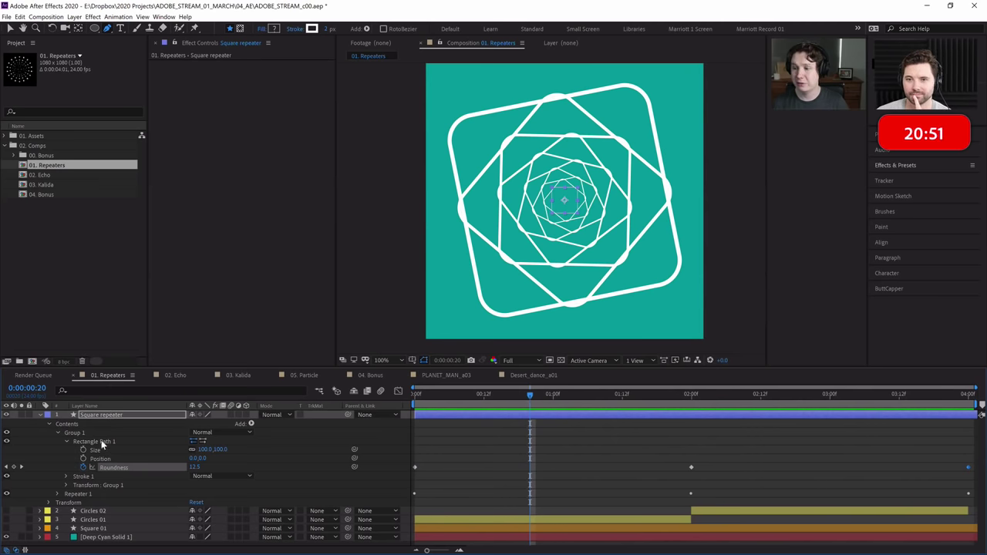
Add a Fill to Group 1 of the square repeater layer.
left_click(89, 434)
left_click(251, 424)
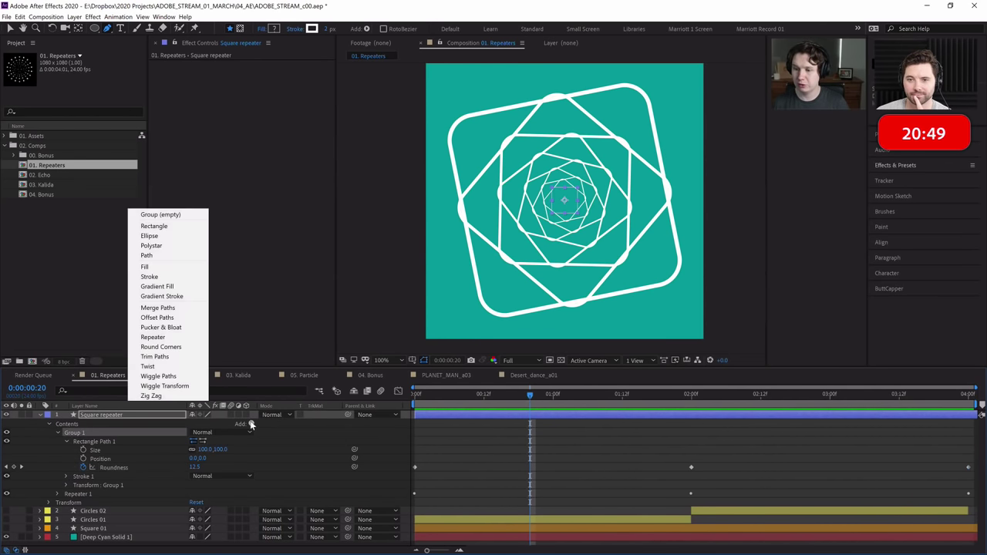
left_click(145, 266)
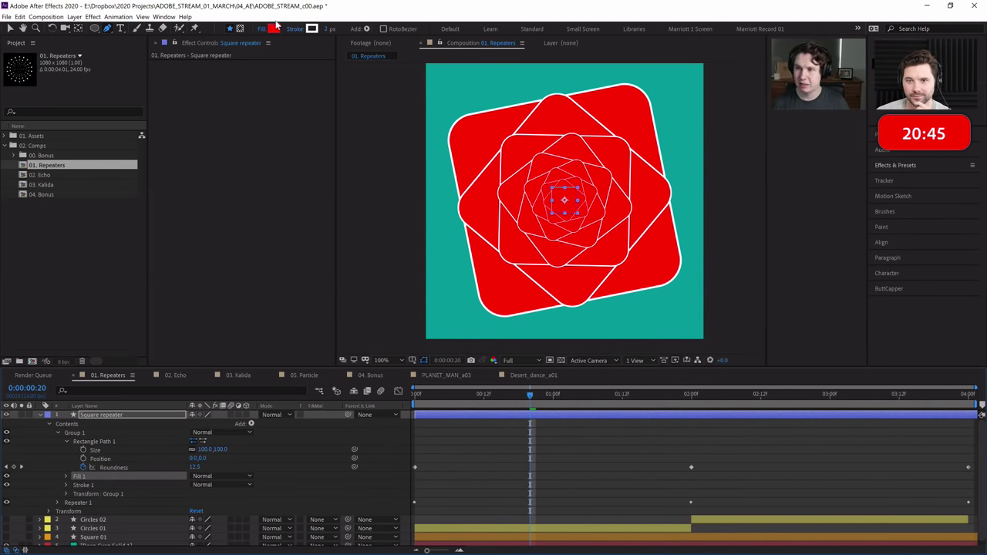
left_click(273, 30)
left_click(298, 342)
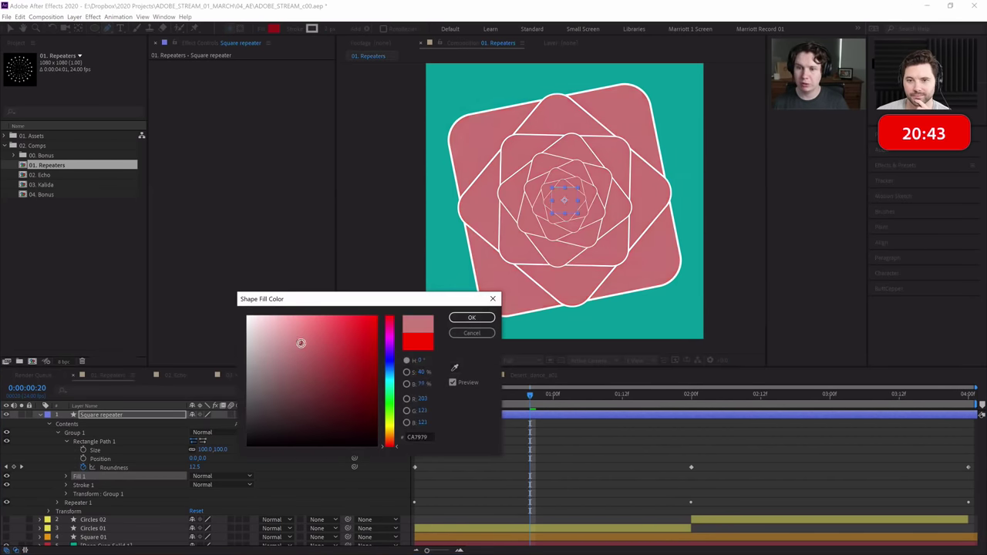
key("Escape")
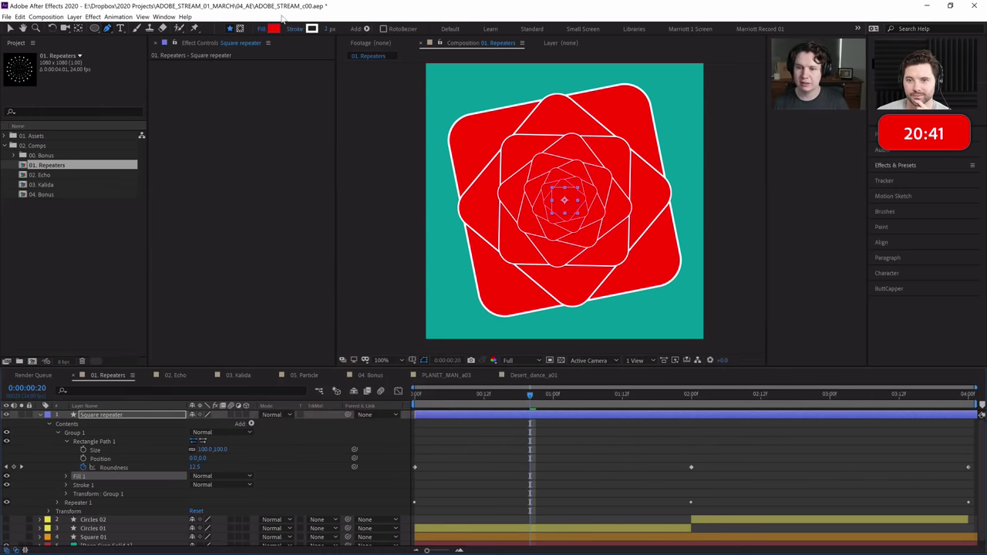
Change the squares' solid fill to a linear gradient and accept its default colours.
left_click(276, 30, "alt")
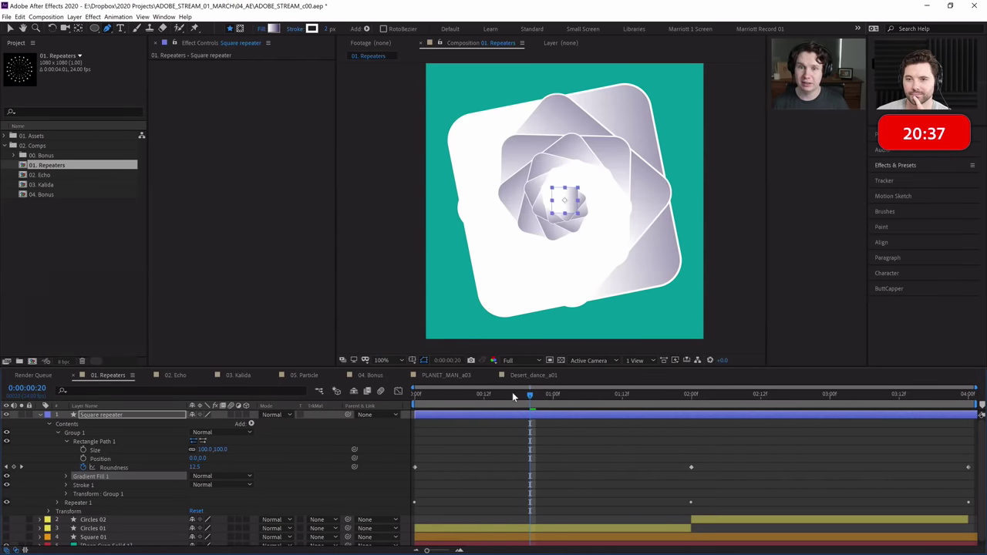
left_click(274, 29)
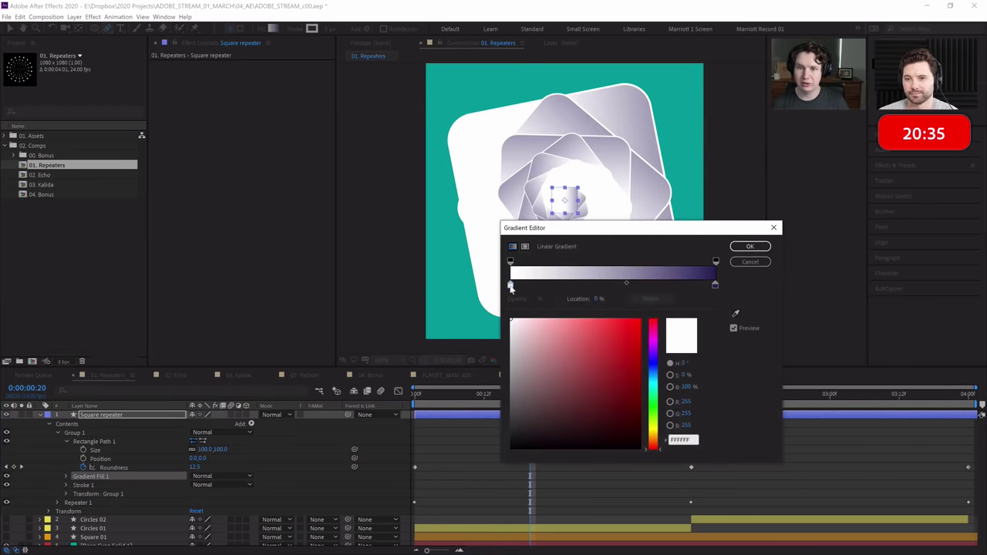
left_click(749, 246)
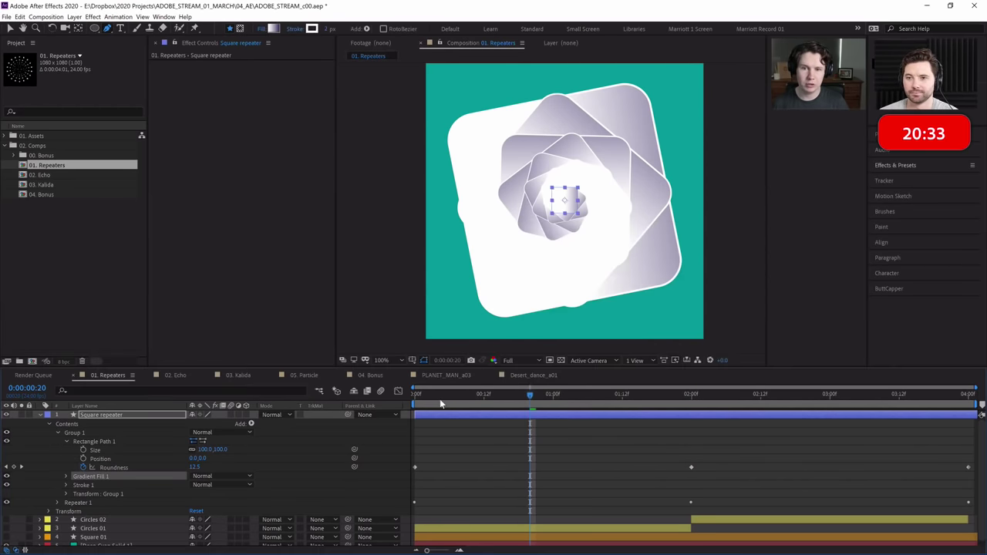
Preview the gradient-filled animation and inspect the frame at 2:00 with the layer deselected.
key("space")
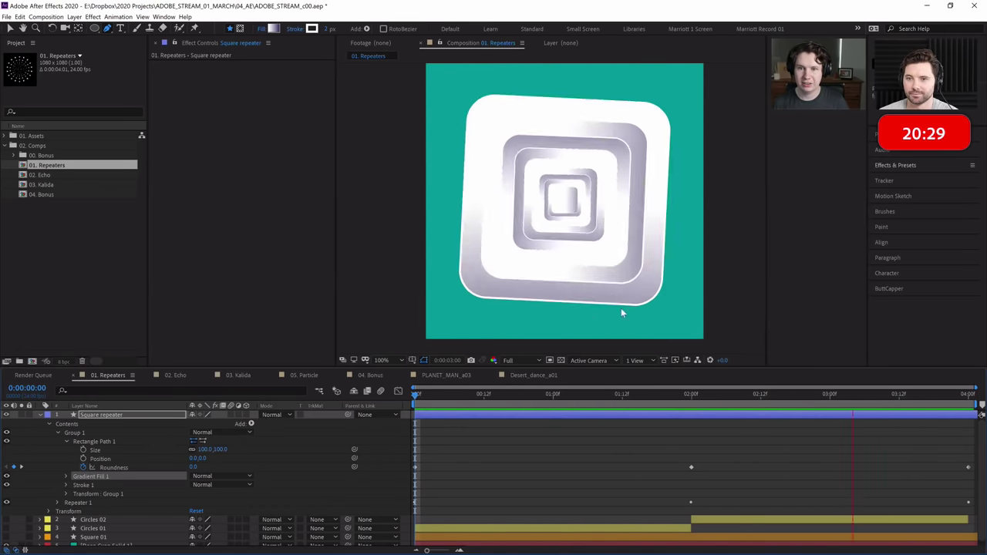
left_click(690, 397)
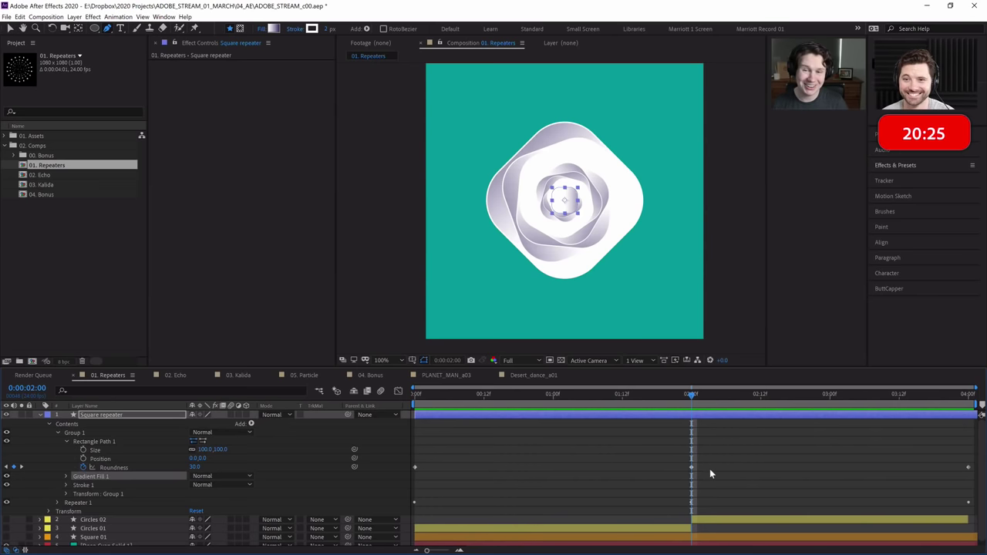
left_click(617, 330)
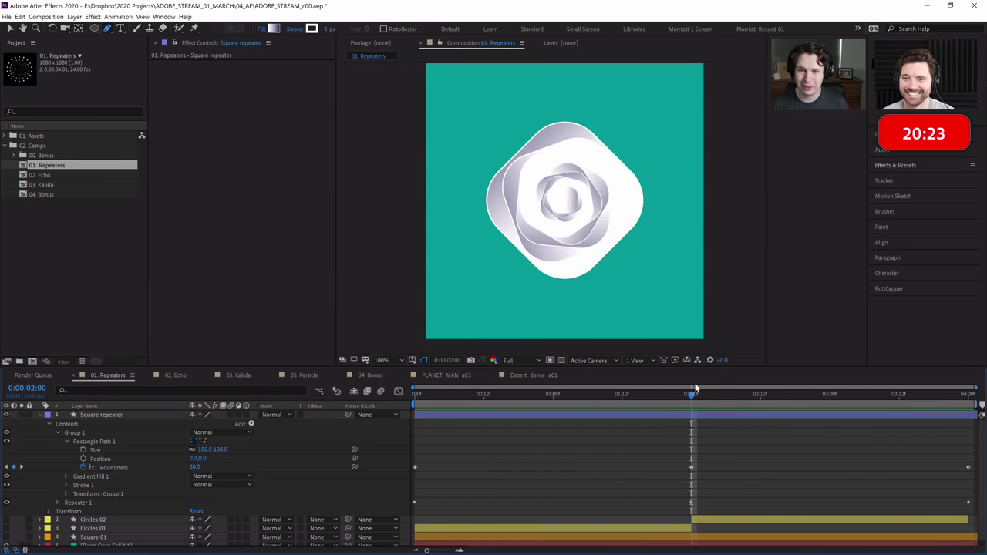
key("space")
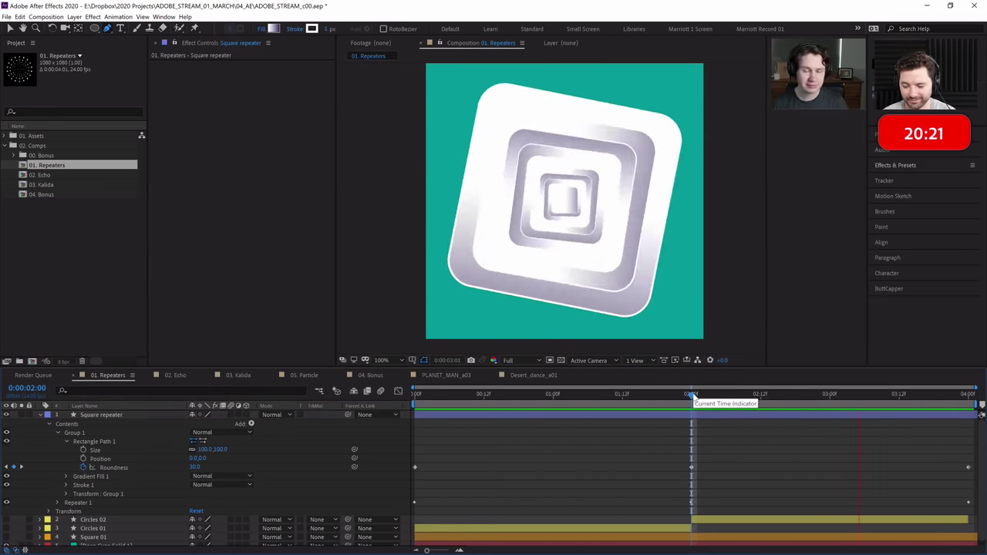
key("space")
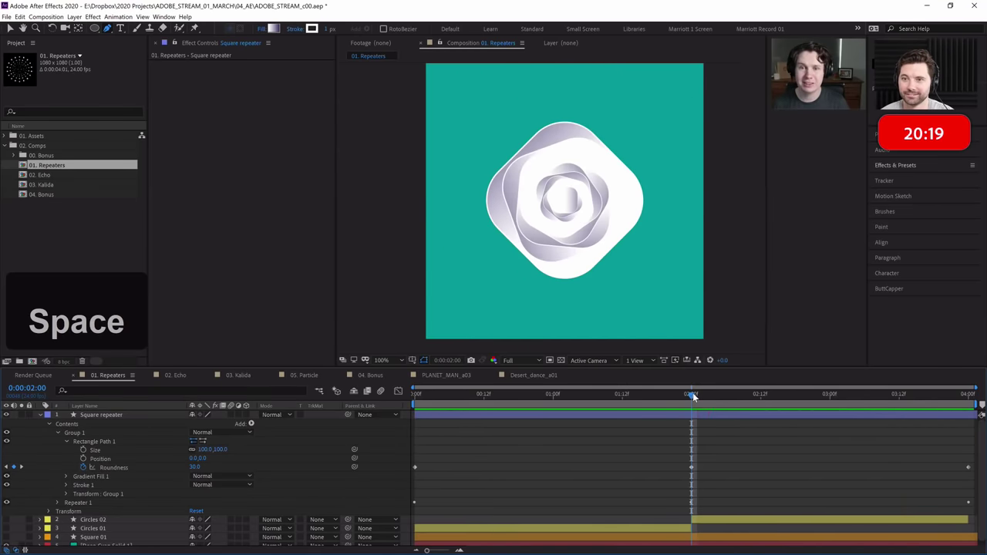
key("space")
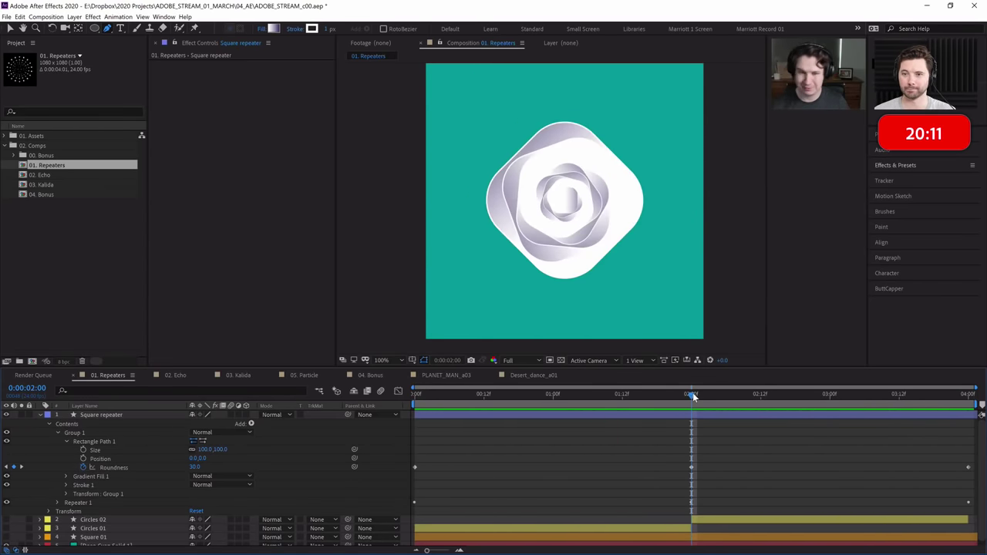
Save the project, then preview the gradient-filled squares and scrub to 3:02 with the square repeater layer selected.
key("ctrl+space")
key("space")
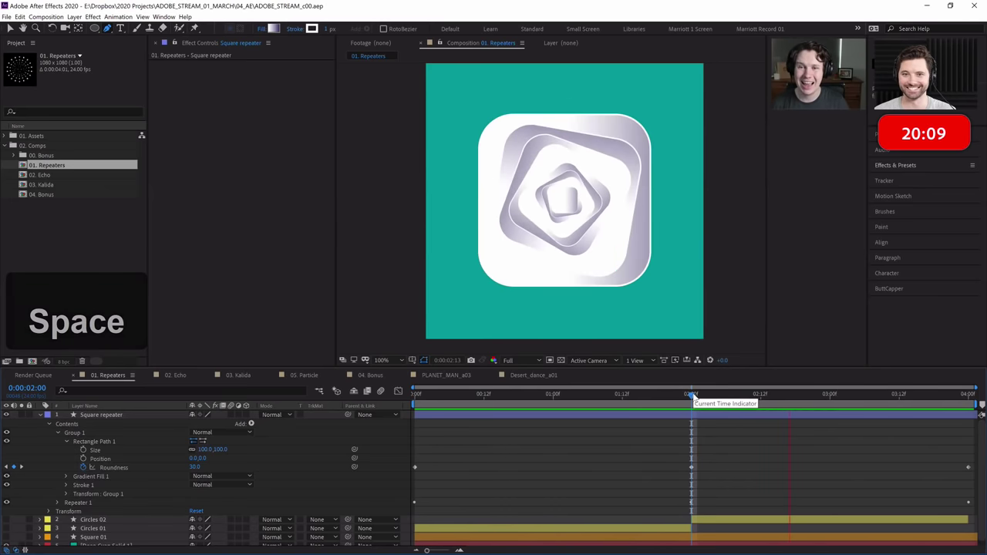
key("space")
left_click(699, 417)
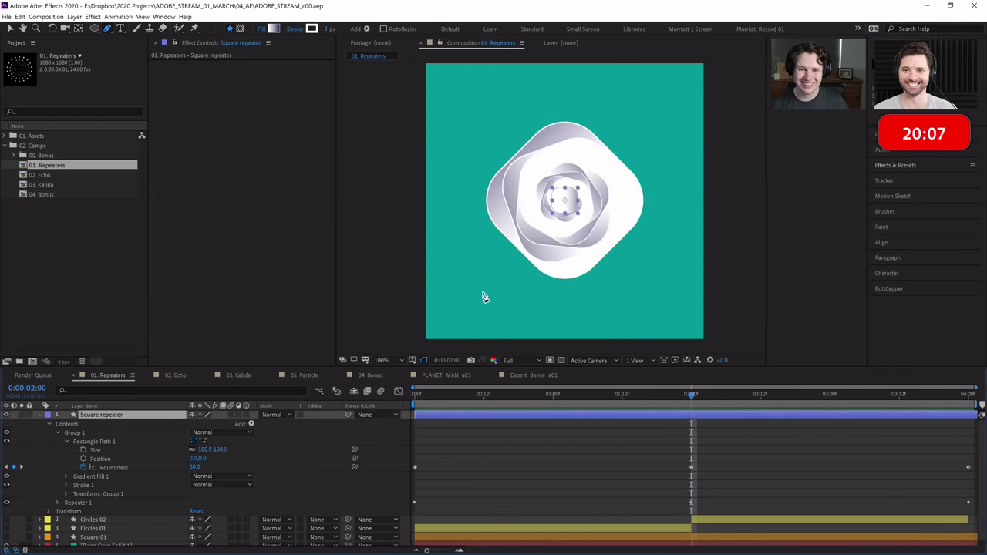
left_click_drag(577, 397, 843, 394)
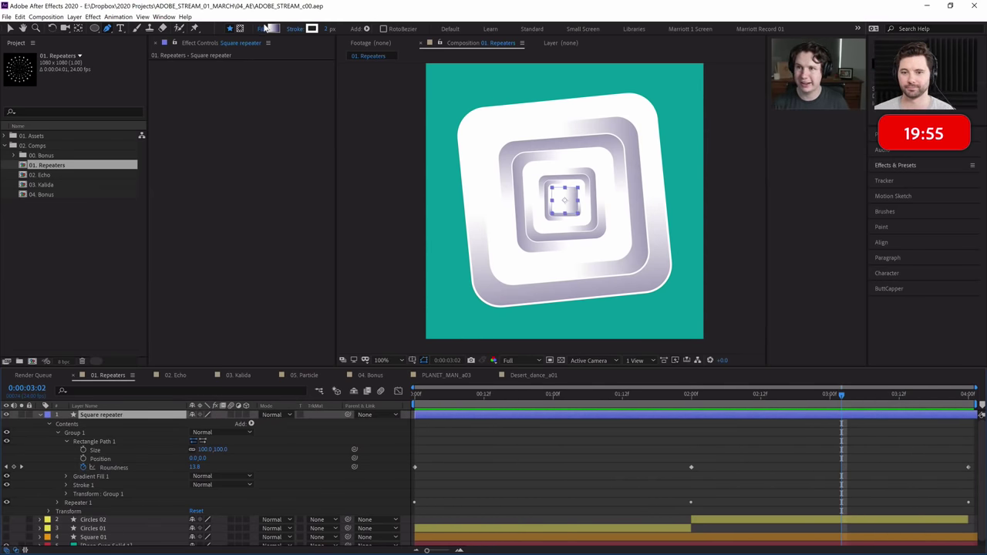
Move the squares' dark blue gradient stop to about the middle and add another colour stop at 99.5%.
left_click(268, 28)
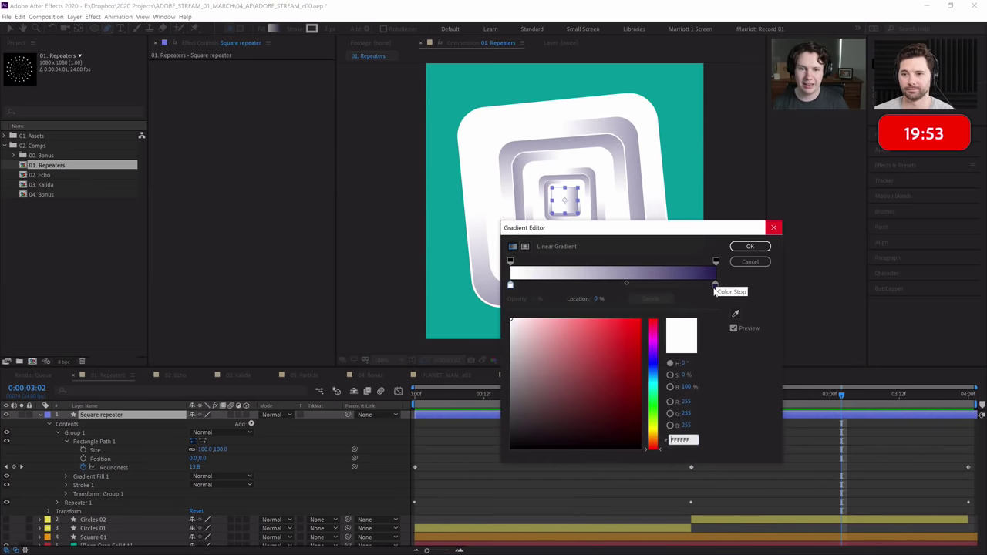
left_click_drag(715, 285, 630, 284)
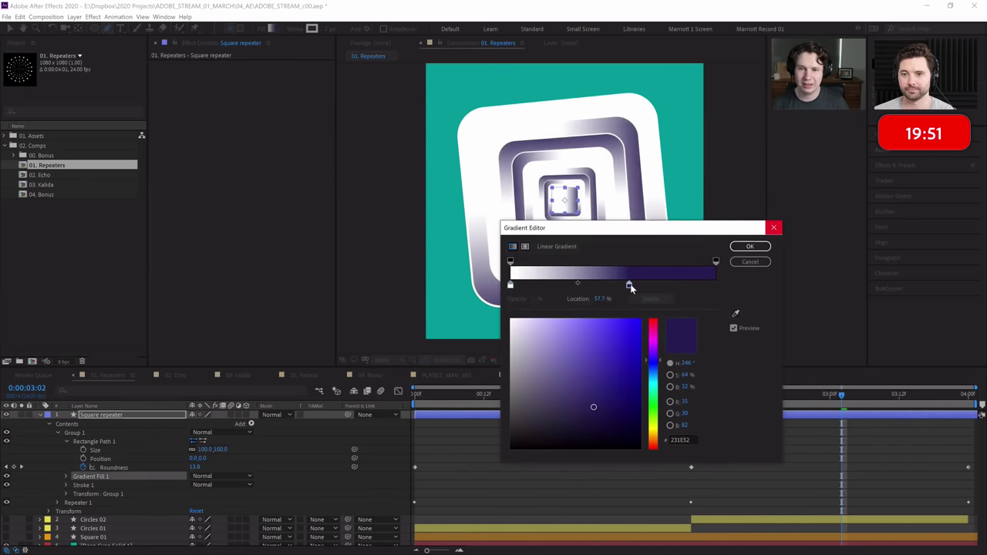
left_click_drag(672, 233, 773, 269)
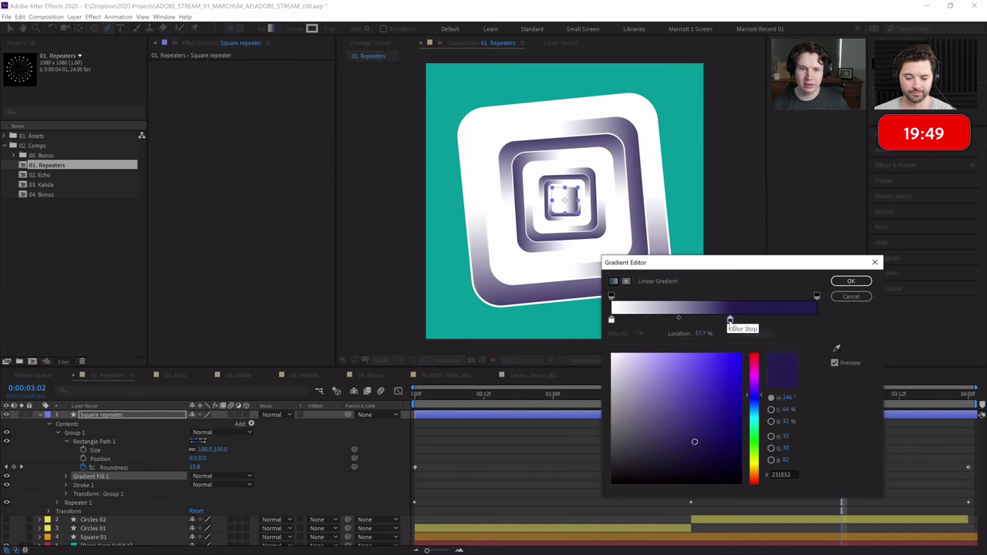
left_click_drag(731, 320, 718, 323)
left_click(816, 319)
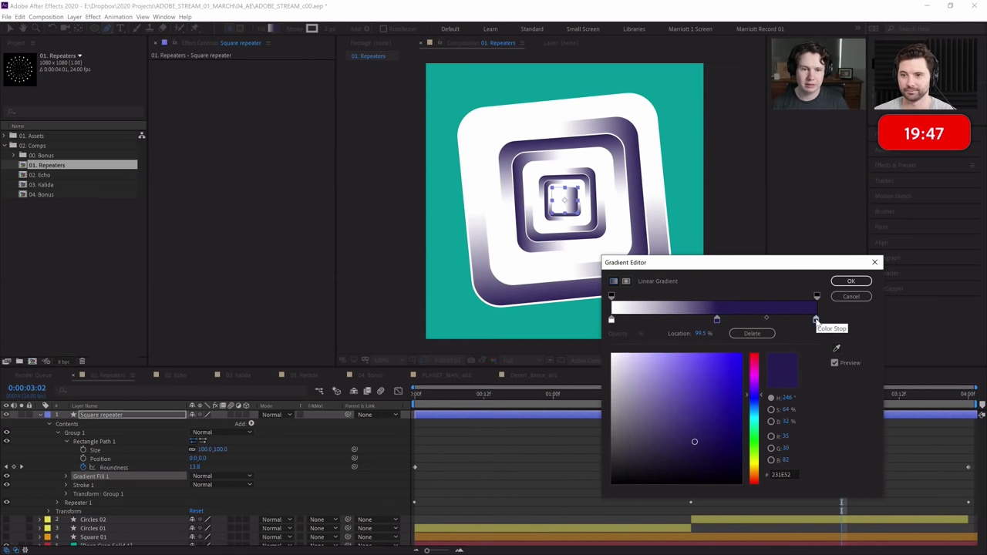
Colour the end gradient stop magenta F300FF, shift the dark blue stop to about 43.6%, and accept the gradient.
left_click(630, 365)
left_click_drag(629, 366, 611, 354)
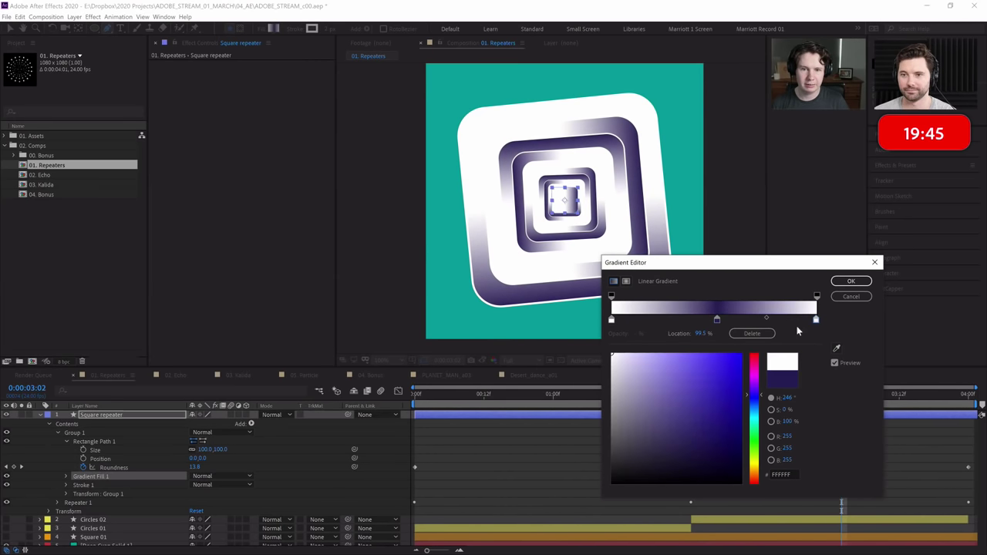
left_click(762, 373)
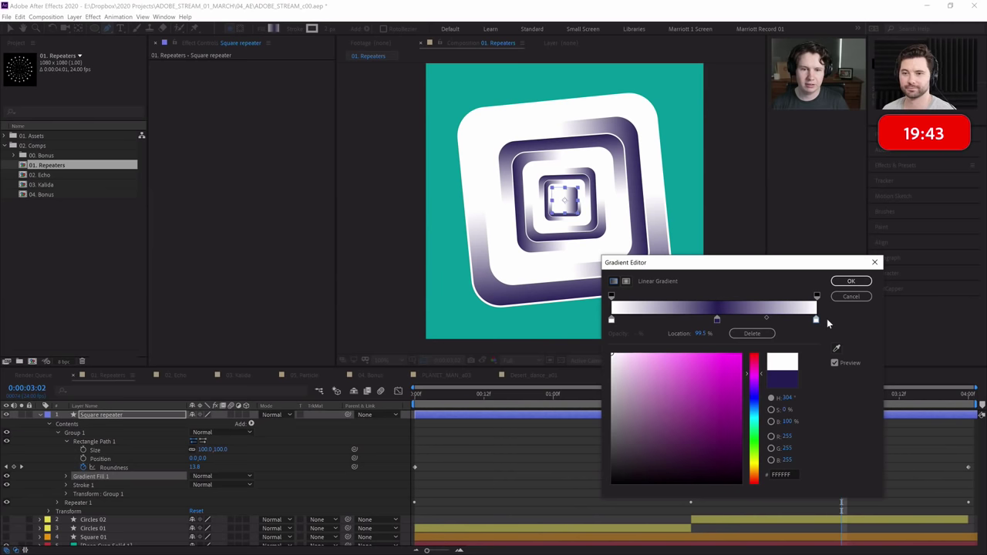
left_click(816, 319)
left_click(756, 376)
left_click(740, 356)
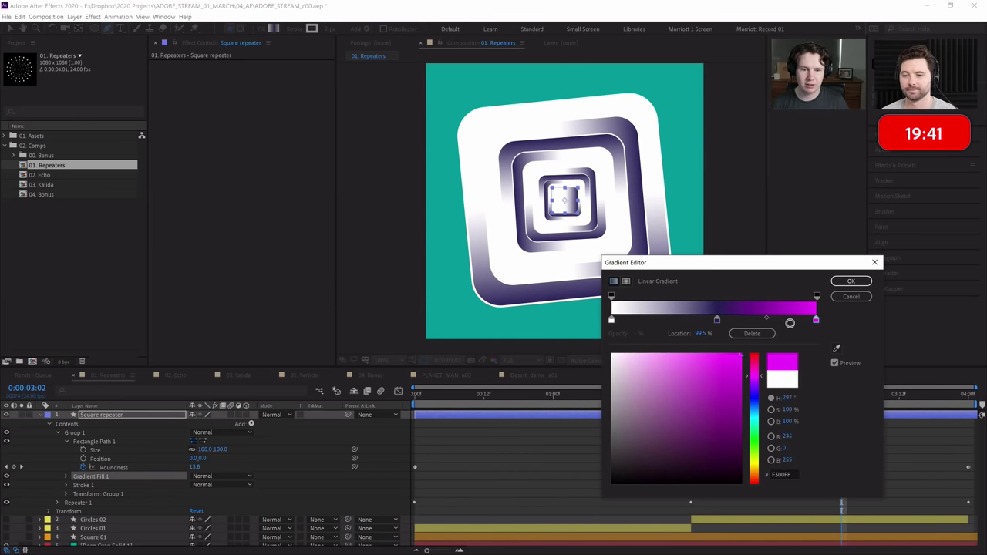
left_click_drag(716, 320, 701, 320)
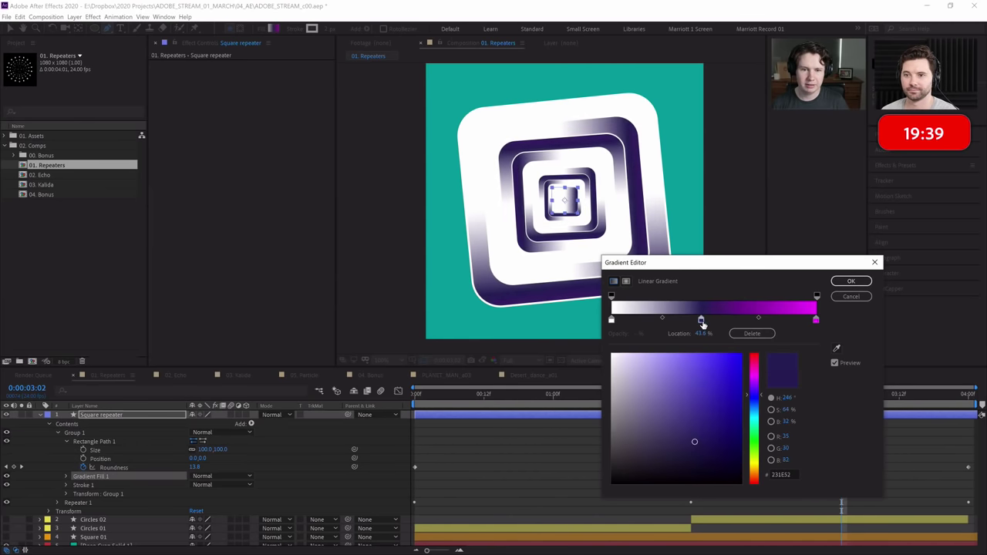
left_click(851, 281)
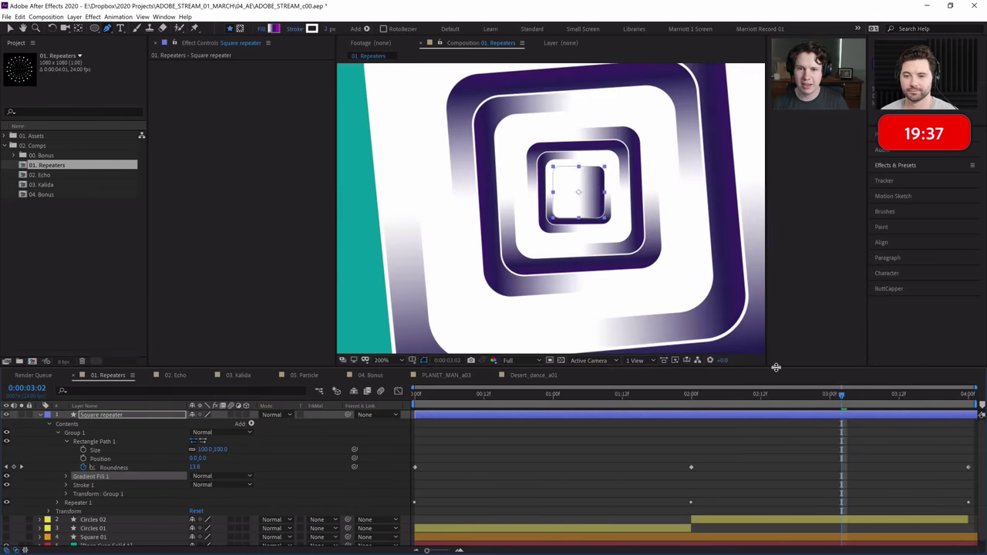
Reopen the gradient, move the dark blue stop closer to white and the magenta stop to 47.9%, and accept it.
left_click(276, 28)
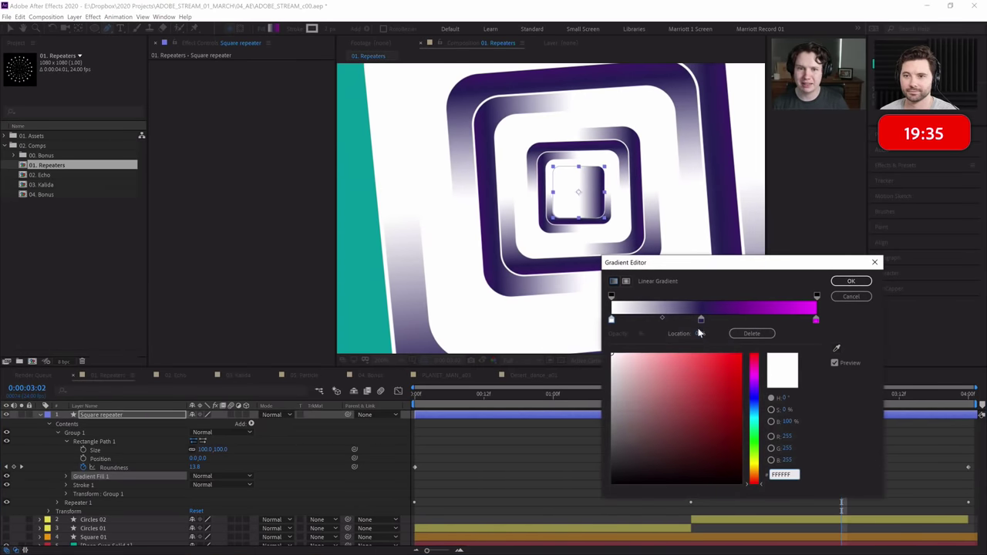
left_click(698, 319)
left_click_drag(689, 318, 661, 320)
left_click_drag(817, 320, 709, 320)
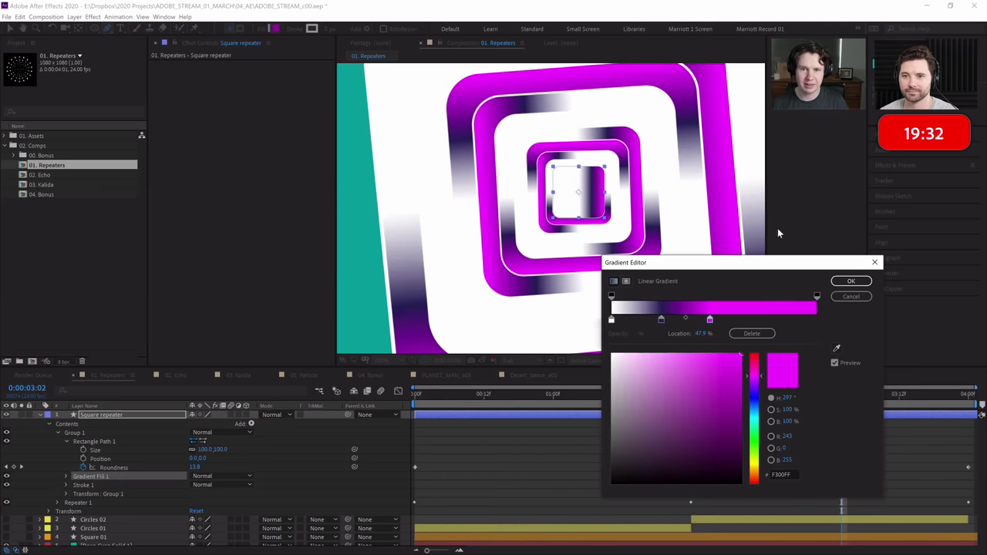
left_click(851, 281)
Preview the magenta-tinted squares and undo the gradient colour edits.
key("space")
scroll(614, 264, "down", 4)
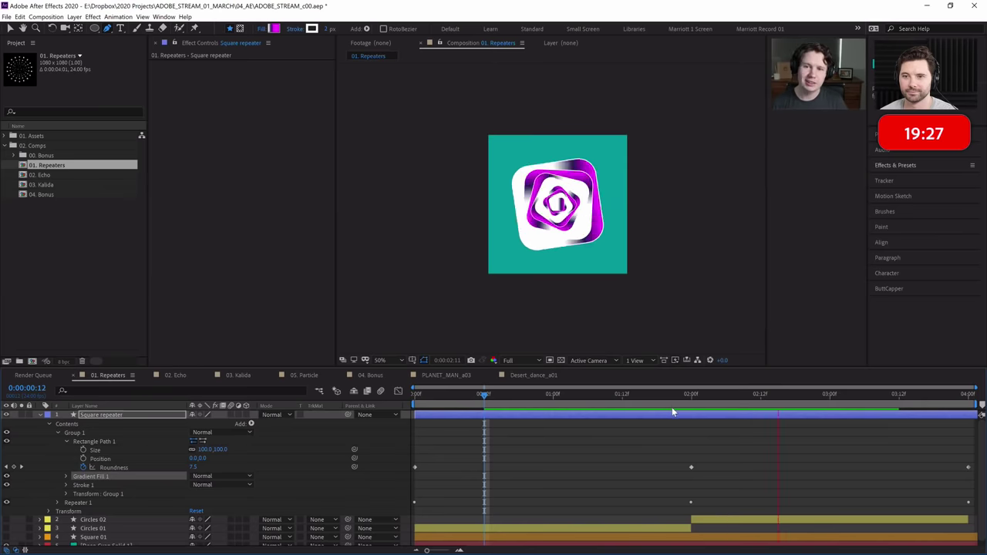
key("ctrl+space")
key("ctrl+z")
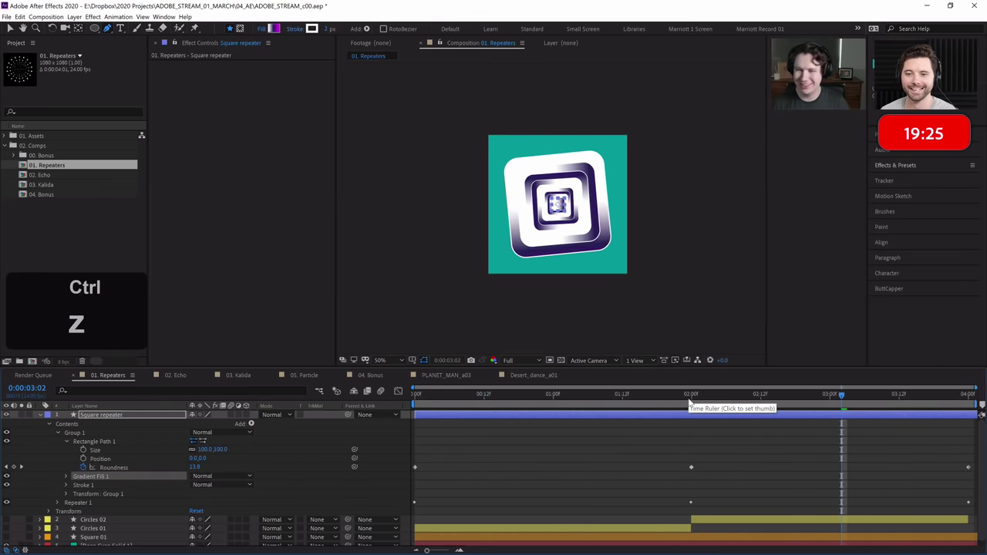
Preview the loop with the original white-to-blue gradient, save the project and review the animation from 2:00.
left_click(538, 403)
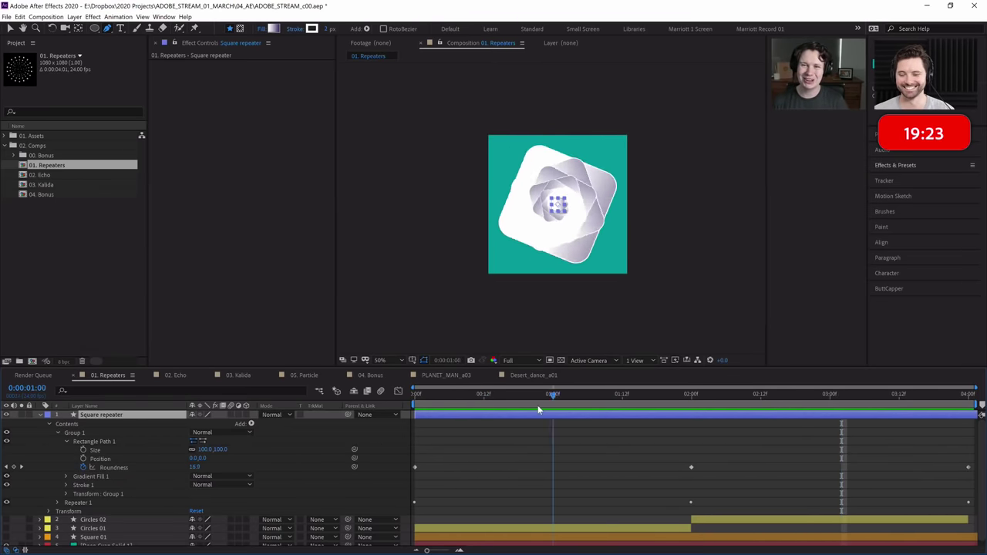
key("space")
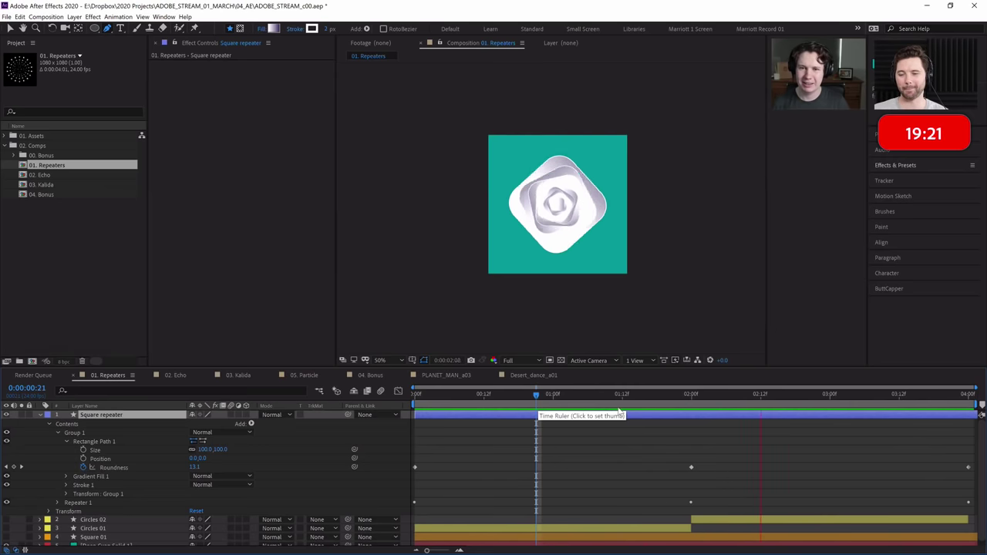
key("ctrl+space")
key("s")
left_click(691, 393)
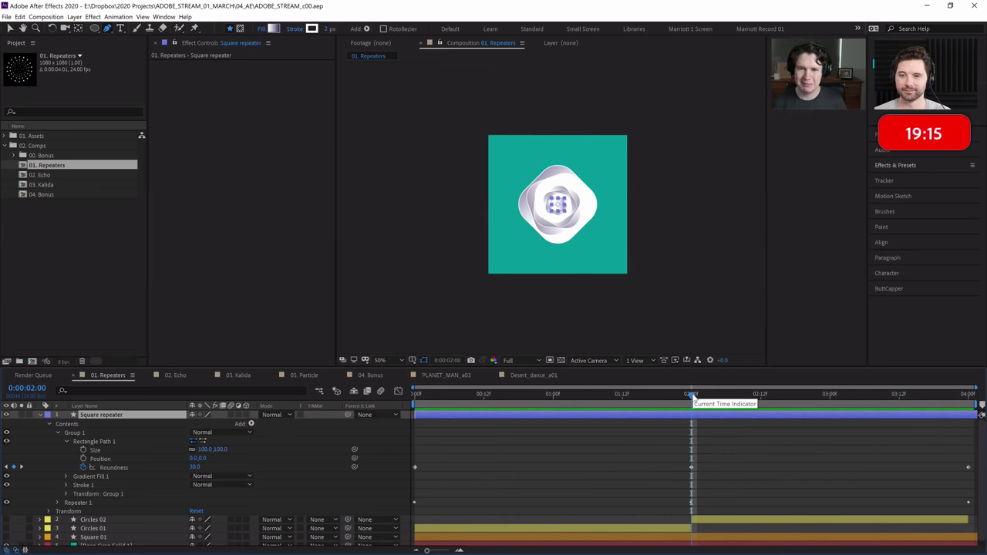
scroll(610, 267, "up", 2)
key("space")
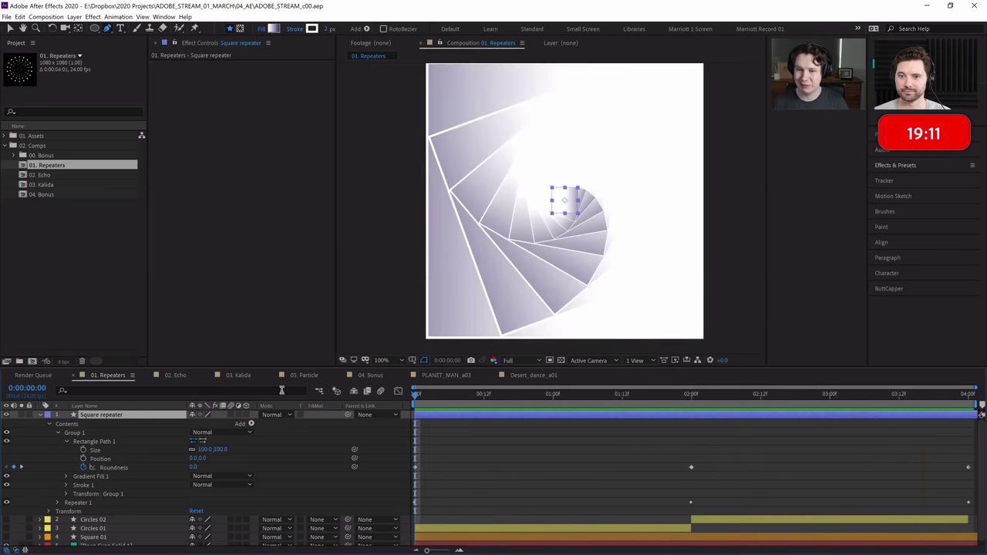
Collapse and hide the square repeater layer, show Circles 01 and Circles 02, and hide the Deep Cyan solid.
left_click(42, 415)
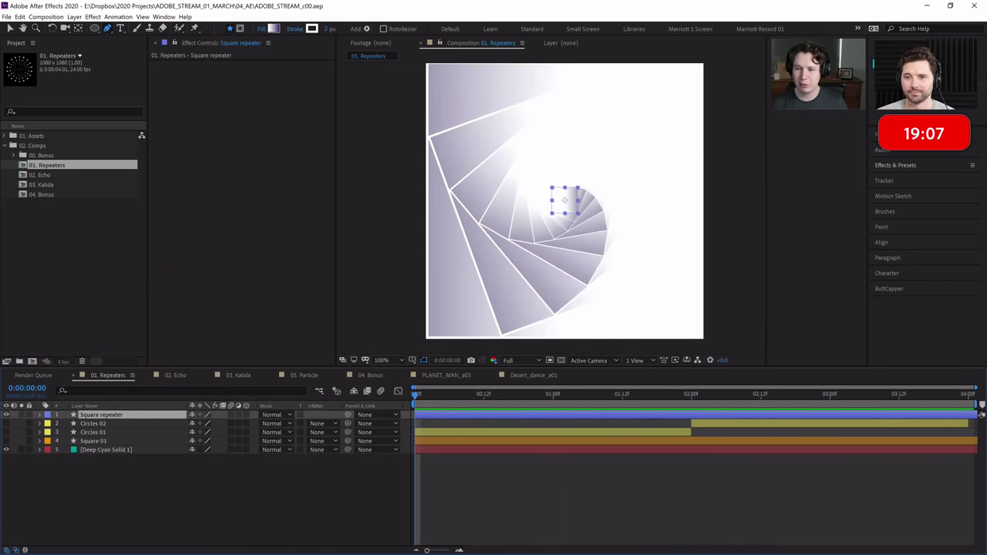
left_click(8, 415)
left_click_drag(7, 423, 8, 441)
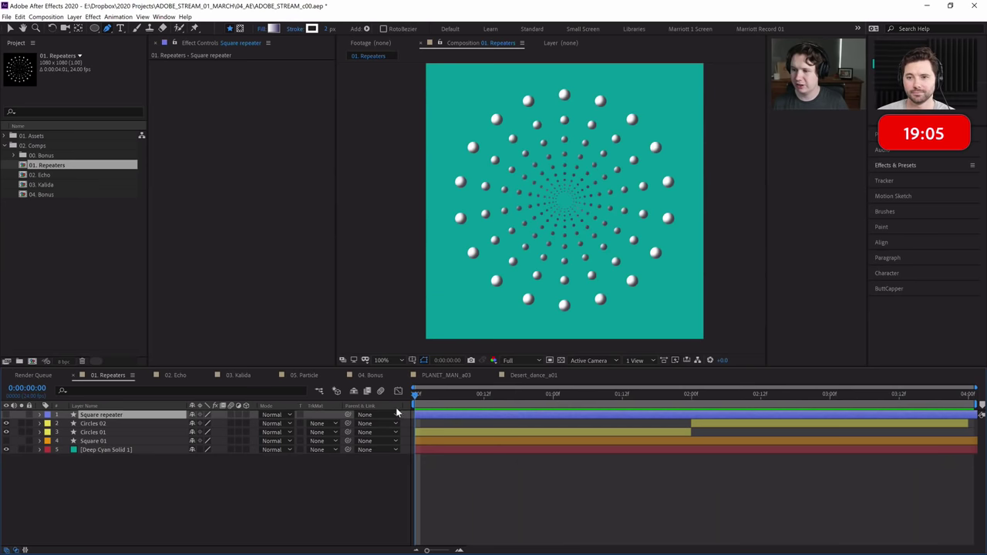
left_click(6, 450)
Preview the repeating circles animation and hide both the Circles 01 and Circles 02 layers.
key("space")
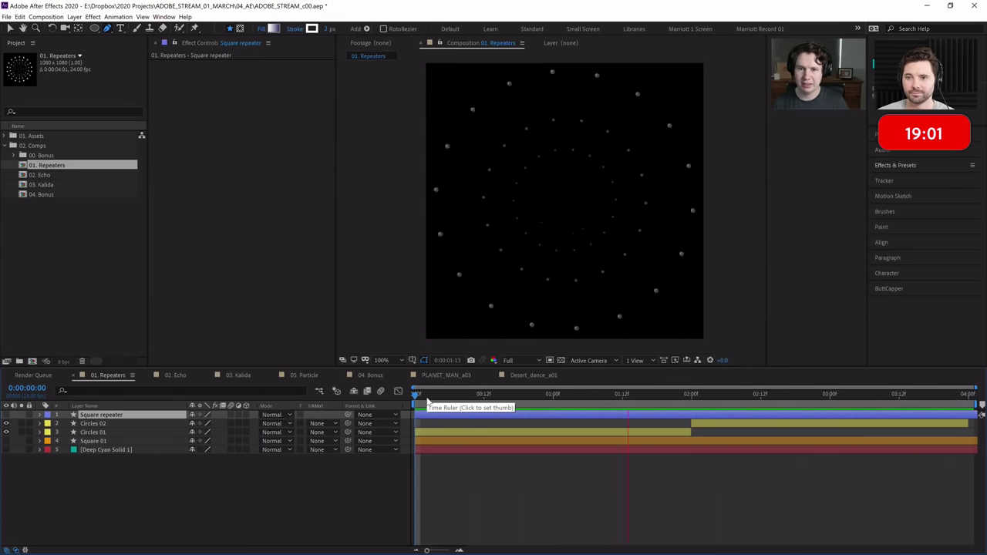
key("space")
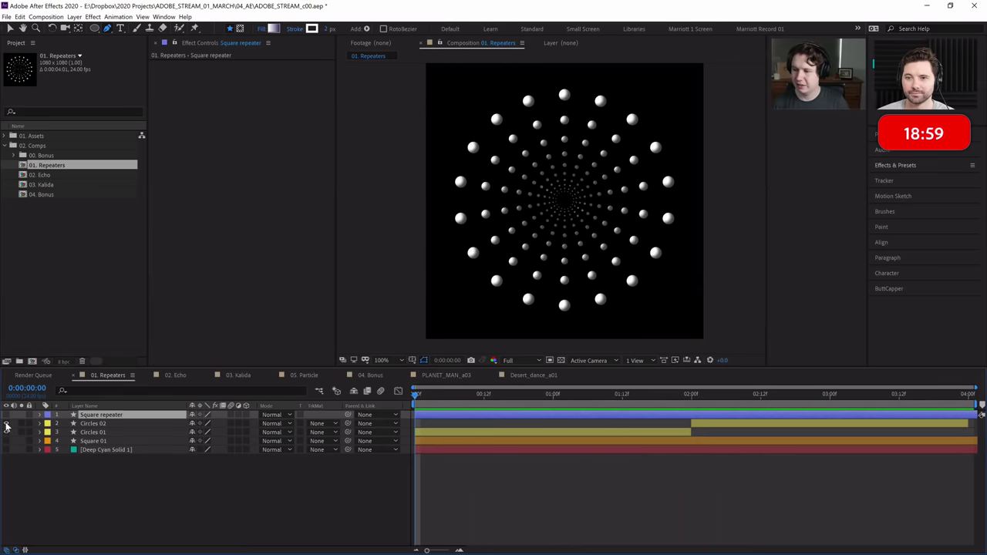
left_click_drag(6, 423, 6, 440)
Create a new empty shape layer and rename it "circle repeater".
left_click(134, 489)
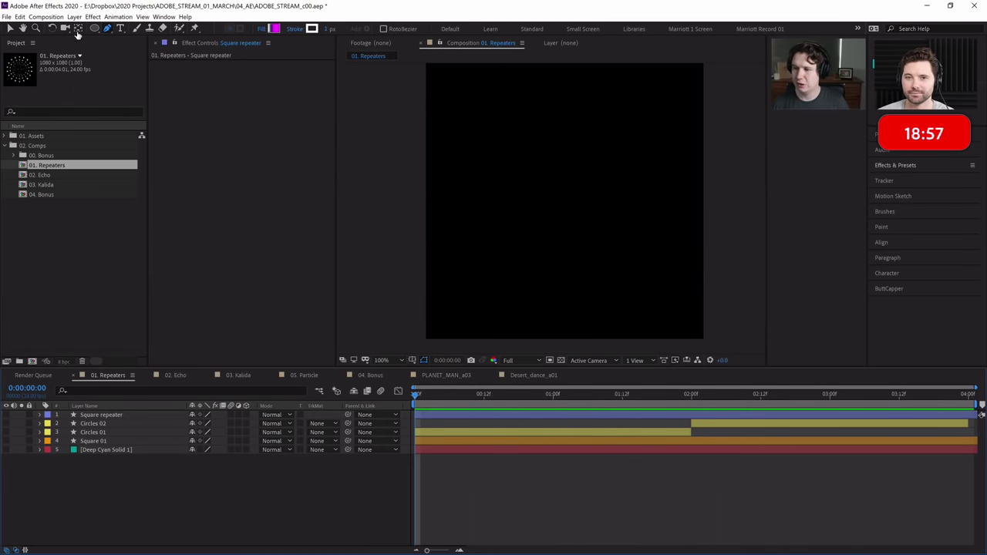
right_click(158, 479)
mouse_move(187, 388)
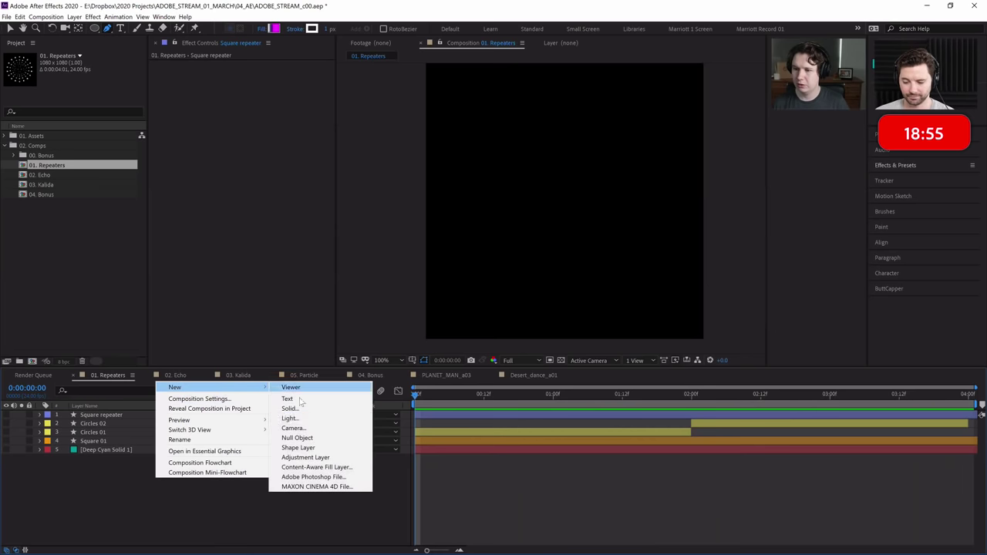
left_click(309, 447)
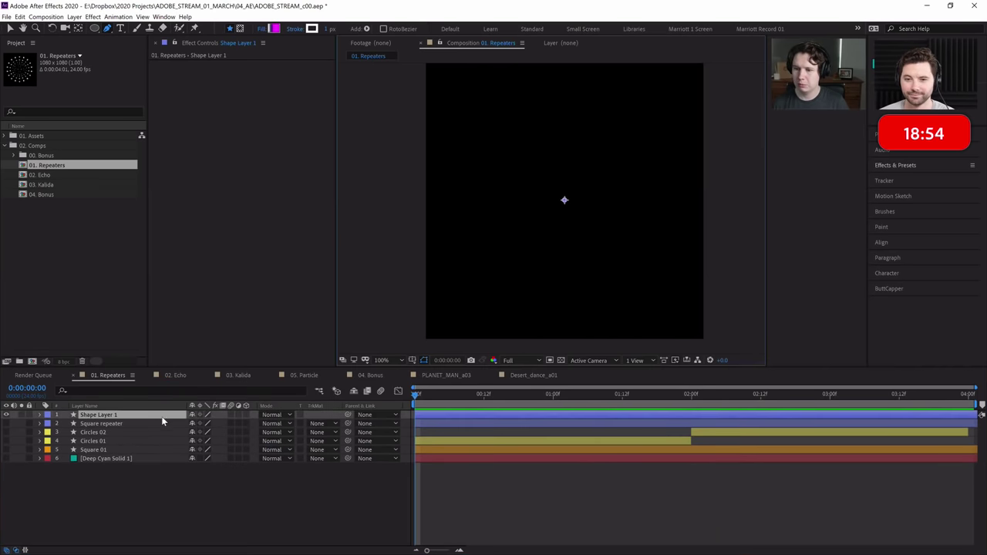
left_click(40, 415)
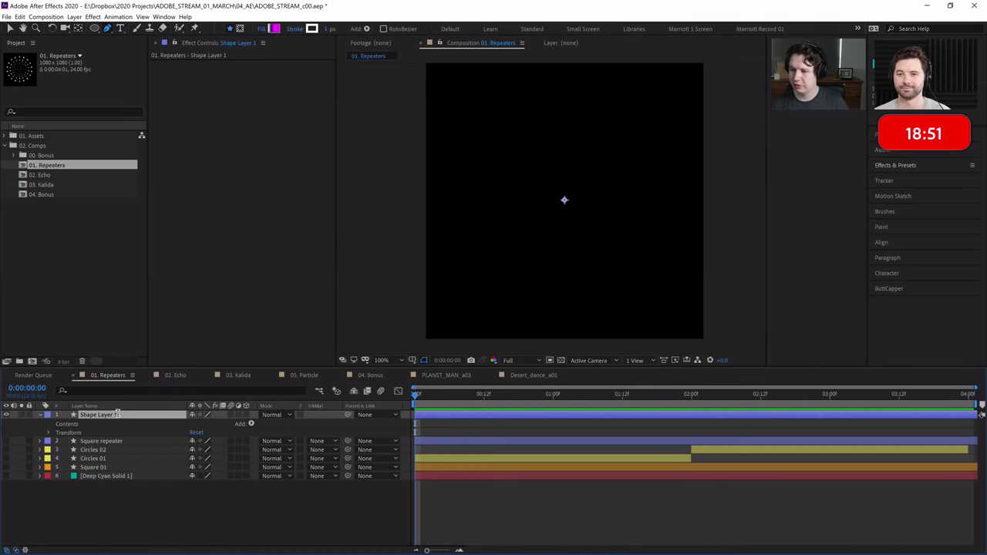
key("Return")
type("circle rep")
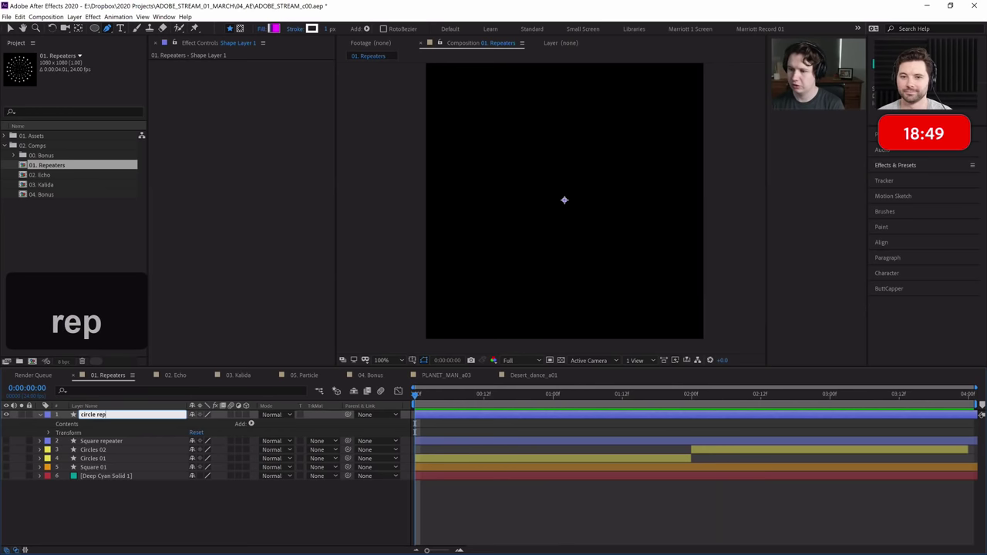
type("eater")
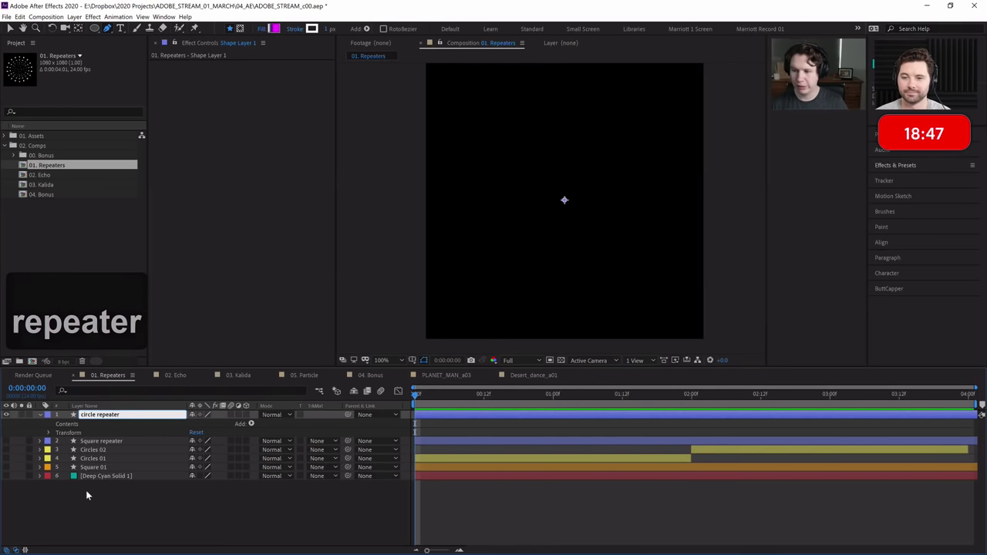
left_click(85, 490)
Add an empty group to the contents of the circle repeater layer and put an ellipse path in it.
left_click(116, 425)
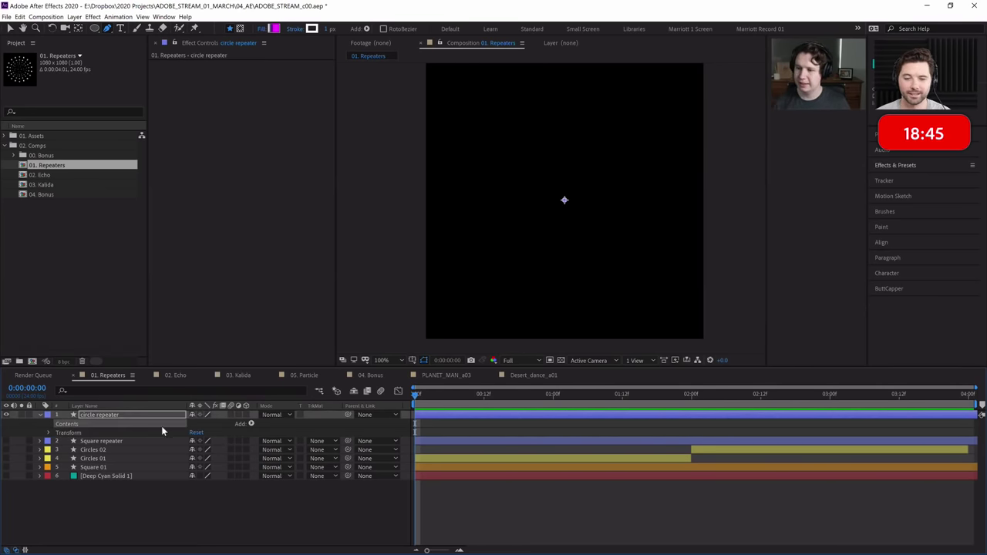
left_click(251, 423)
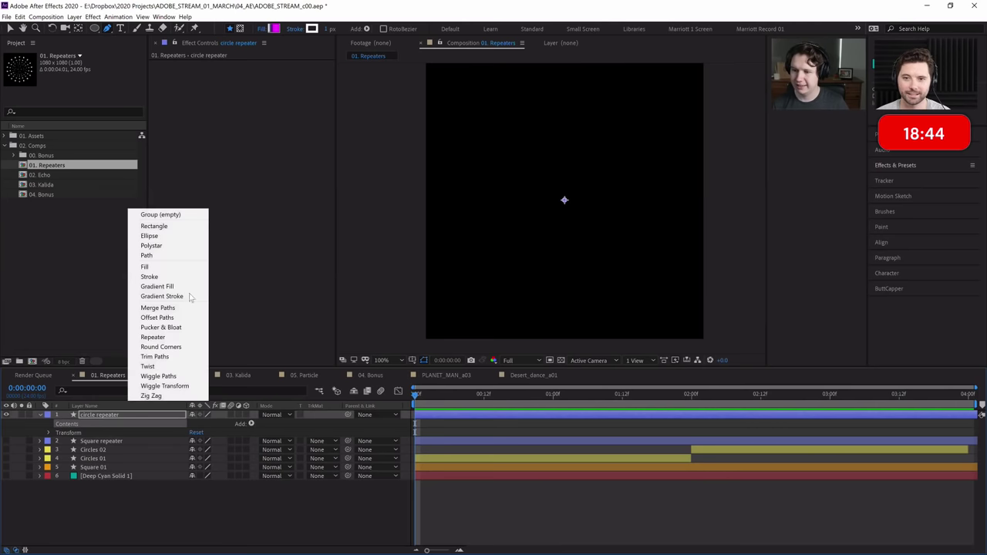
left_click(158, 215)
left_click(251, 425)
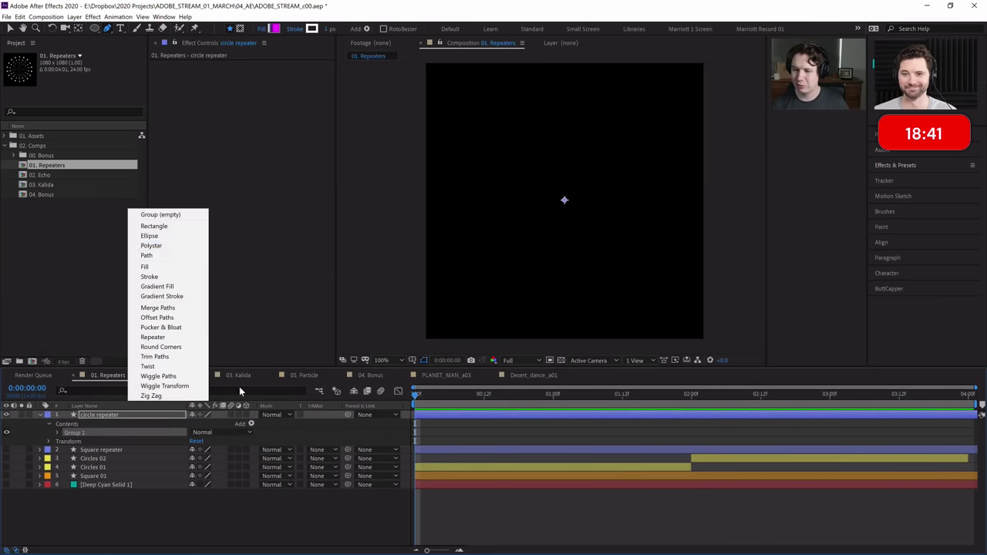
left_click(176, 235)
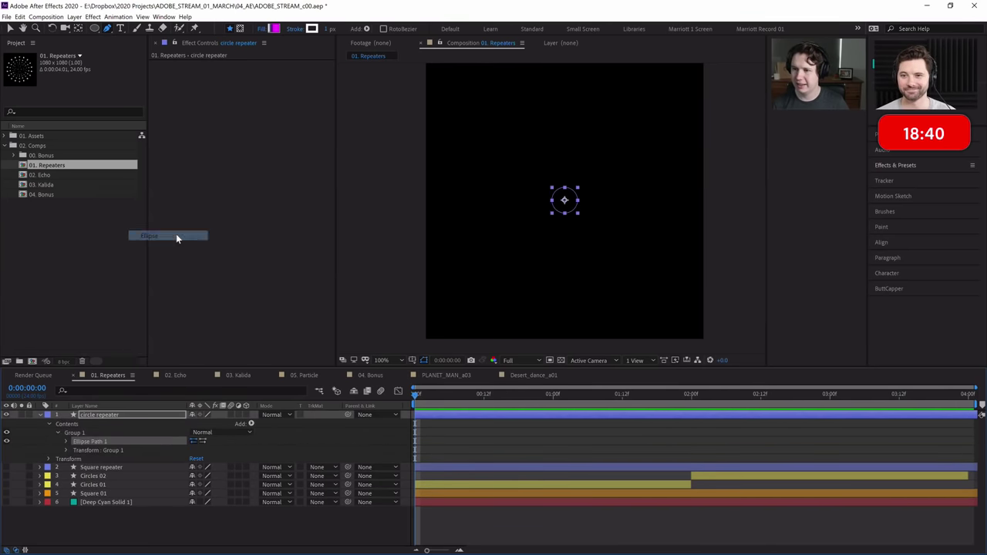
Add a stroke and a fill to the ellipse's group and change the fill colour to white.
left_click(251, 424)
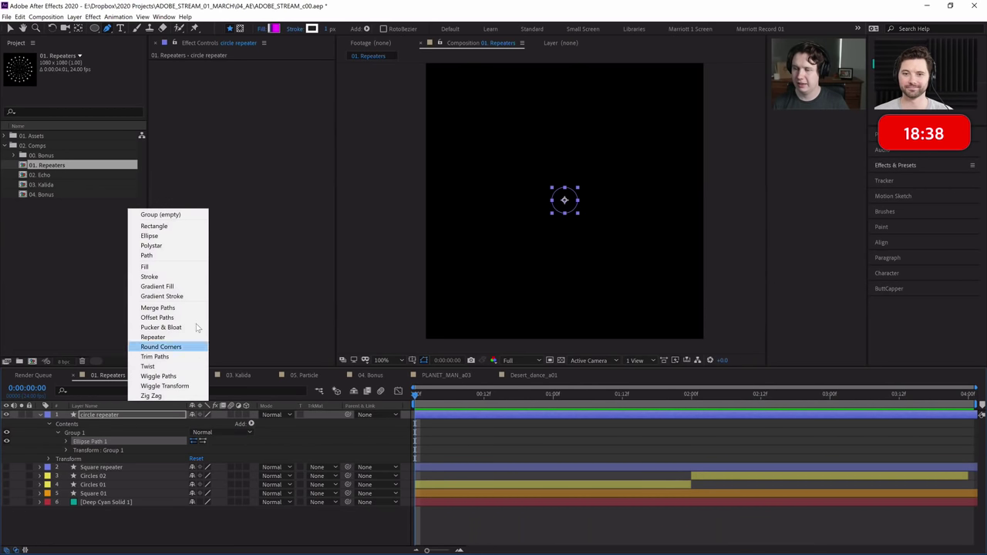
left_click(154, 277)
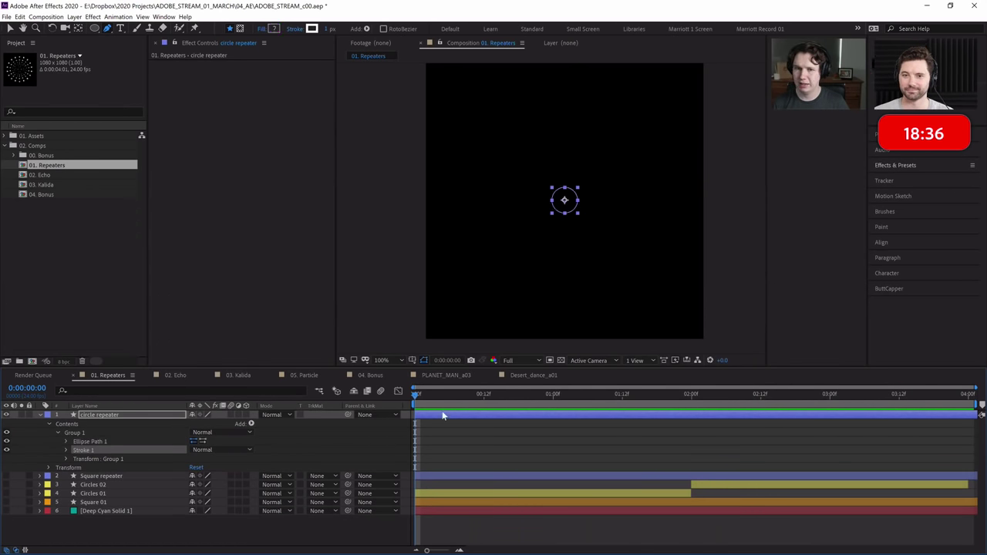
left_click(246, 415)
left_click(246, 416)
left_click(250, 423)
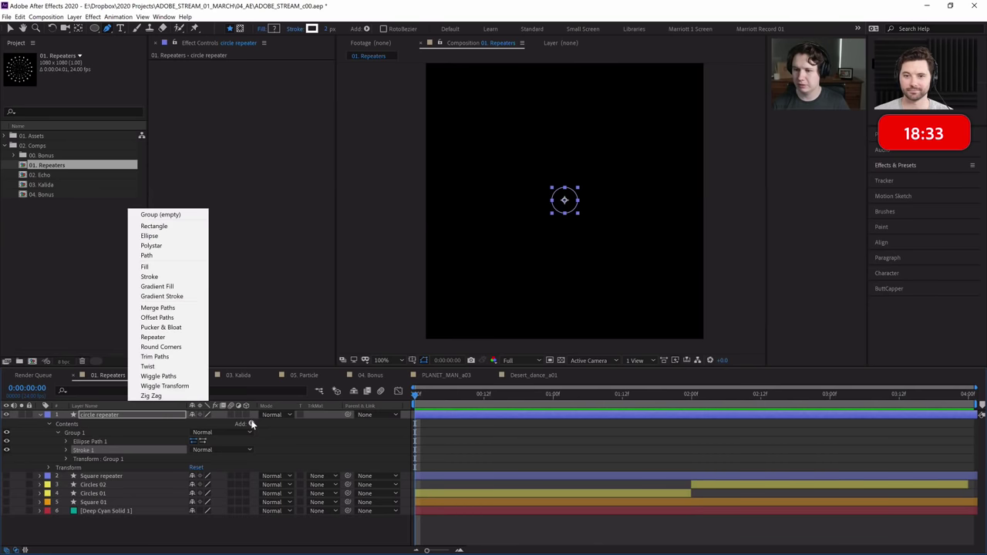
left_click(167, 267)
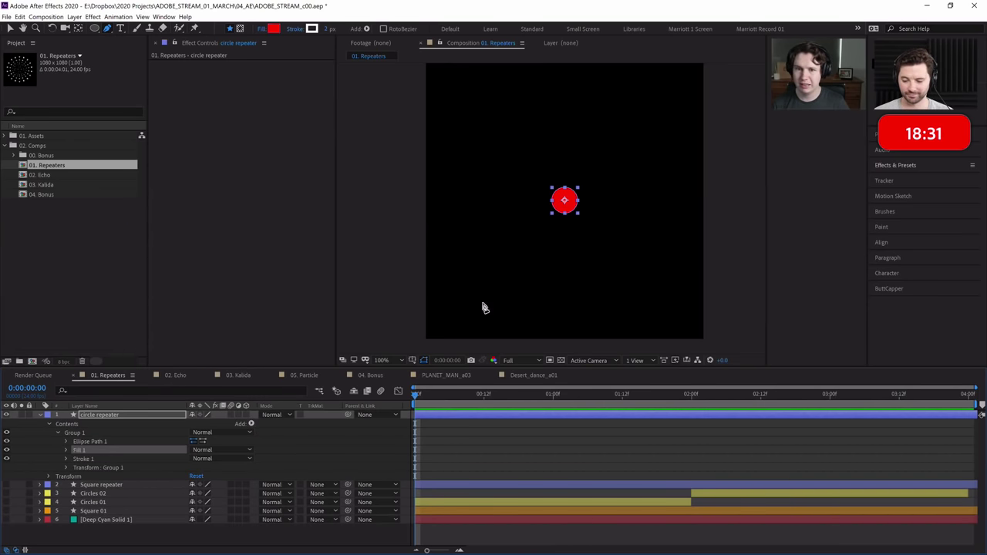
left_click(273, 31)
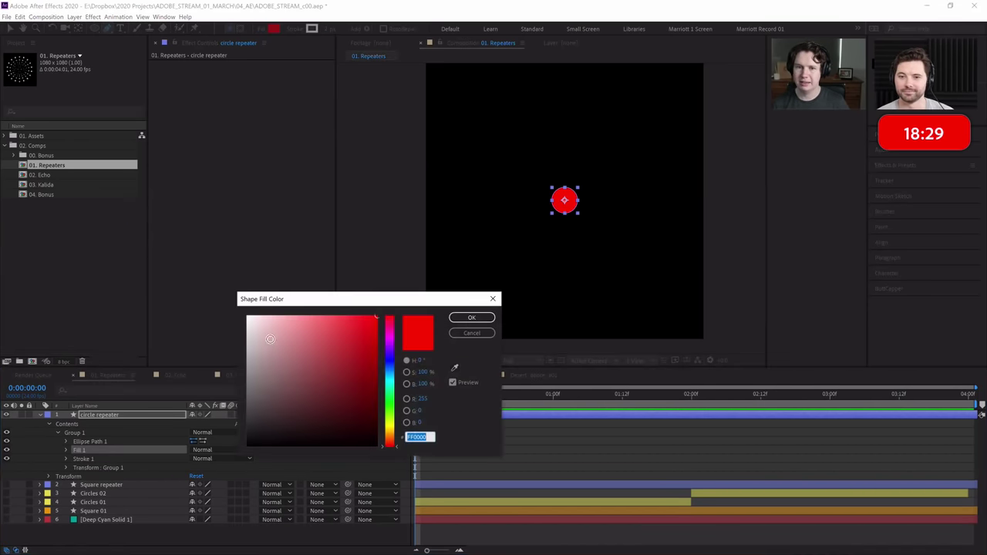
left_click(248, 318)
left_click(472, 317)
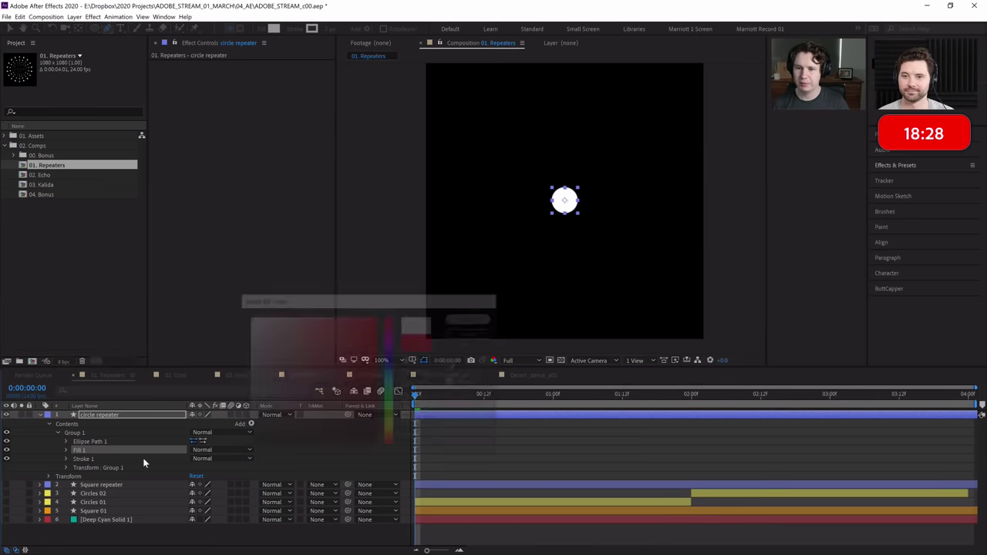
Reduce the size of Ellipse Path 1 to 68 by 68.
left_click(65, 441)
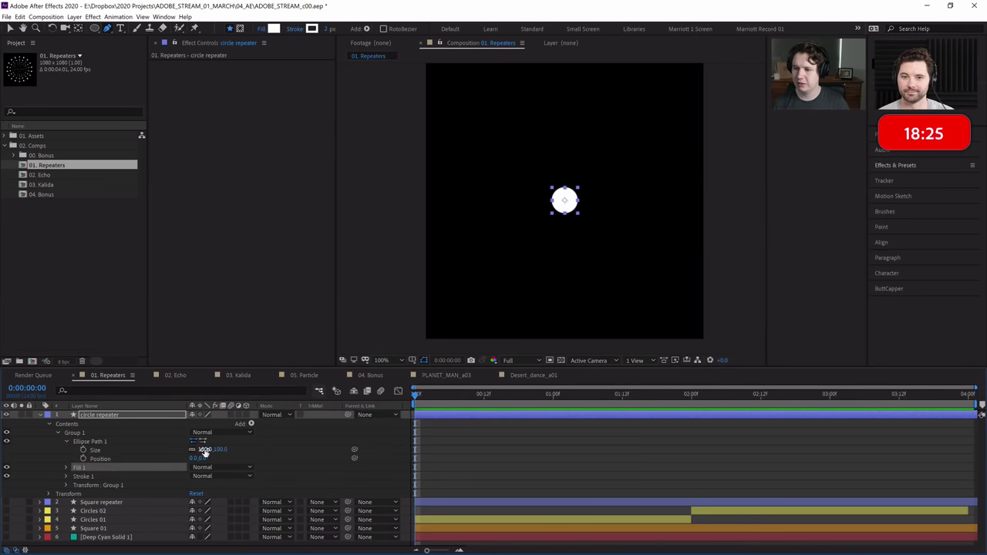
left_click_drag(209, 449, 185, 449)
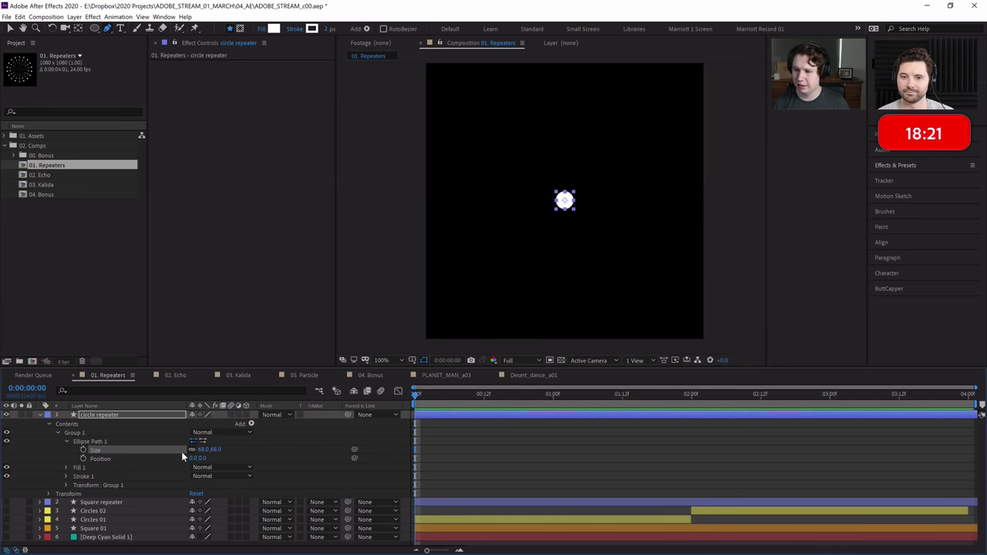
left_click(143, 442)
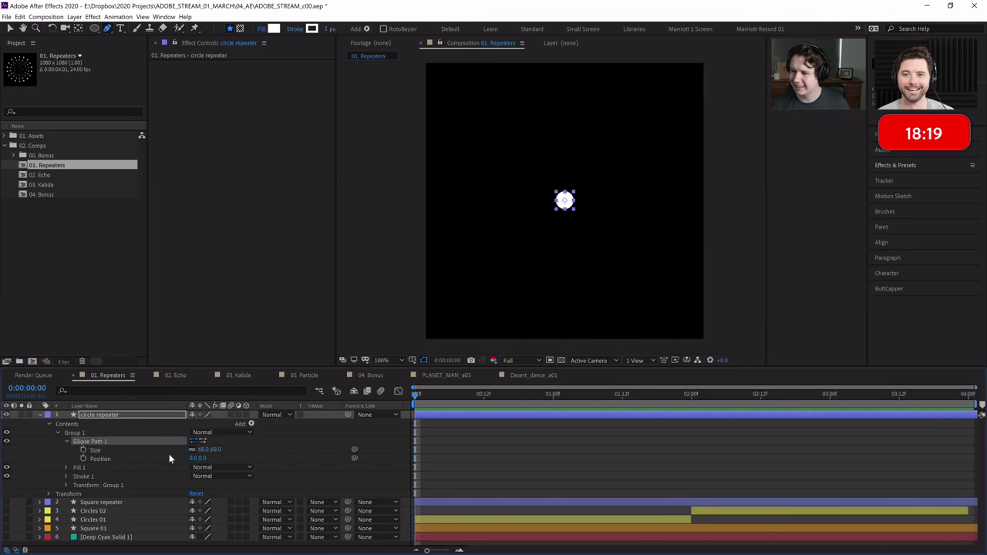
Move the ellipse path straight up from the layer's centre by setting its position to 0, -200.
left_click(145, 459)
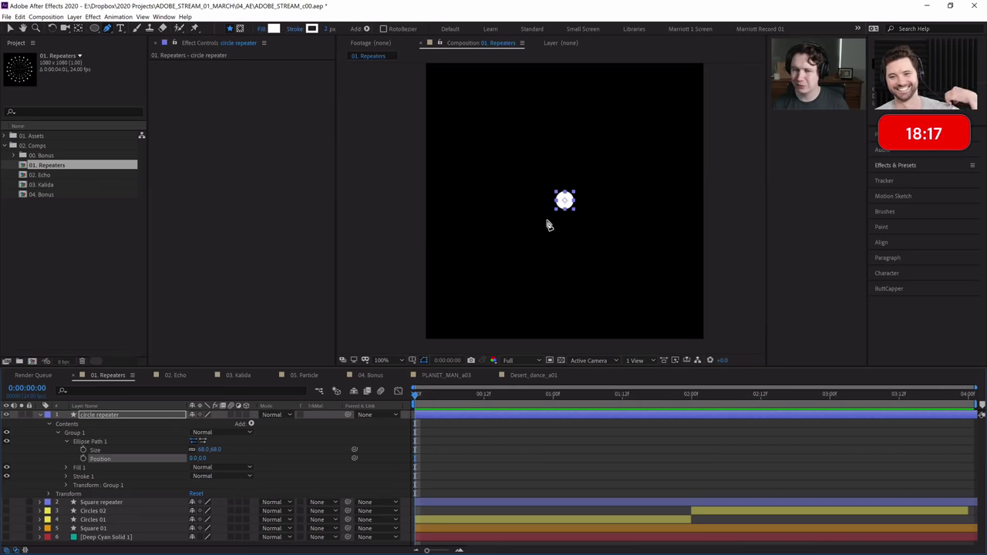
key("z")
left_click_drag(207, 458, 133, 467)
left_click(205, 458)
type("-20")
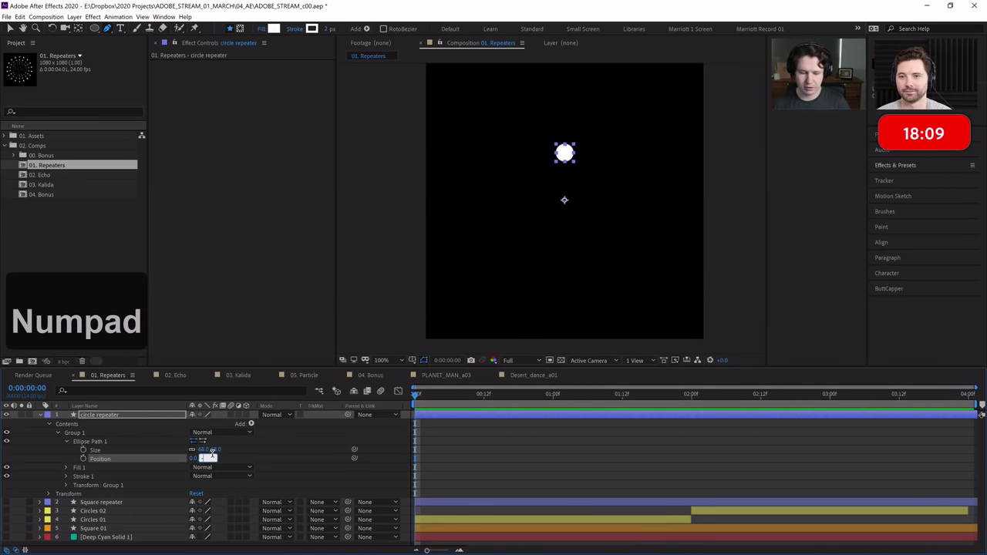
type("0")
key("Return")
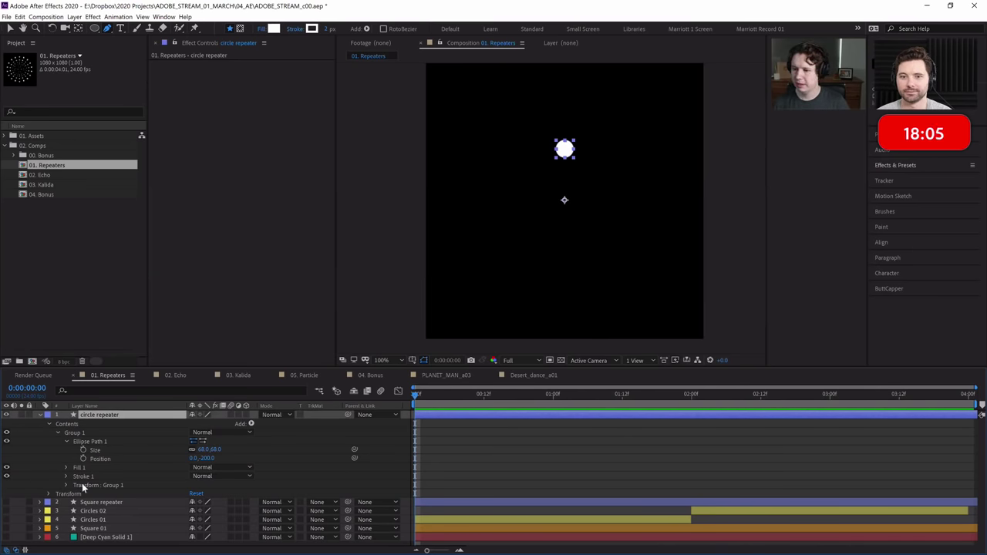
Collapse Group 1 and add a Repeater to the circle repeater layer's contents.
left_click(57, 433)
left_click(250, 424)
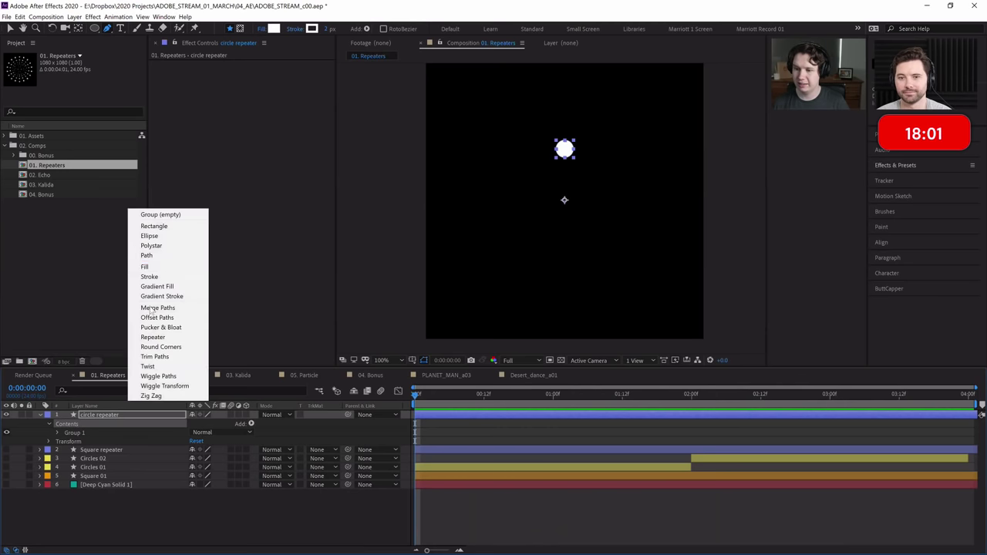
left_click(152, 337)
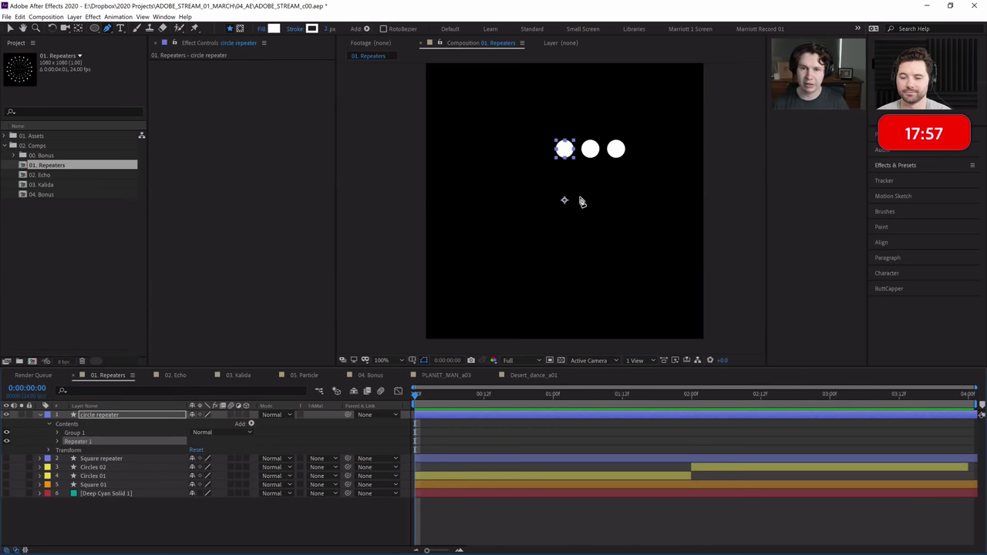
Set the repeater to 18 copies with an offset of -5.
left_click(58, 442)
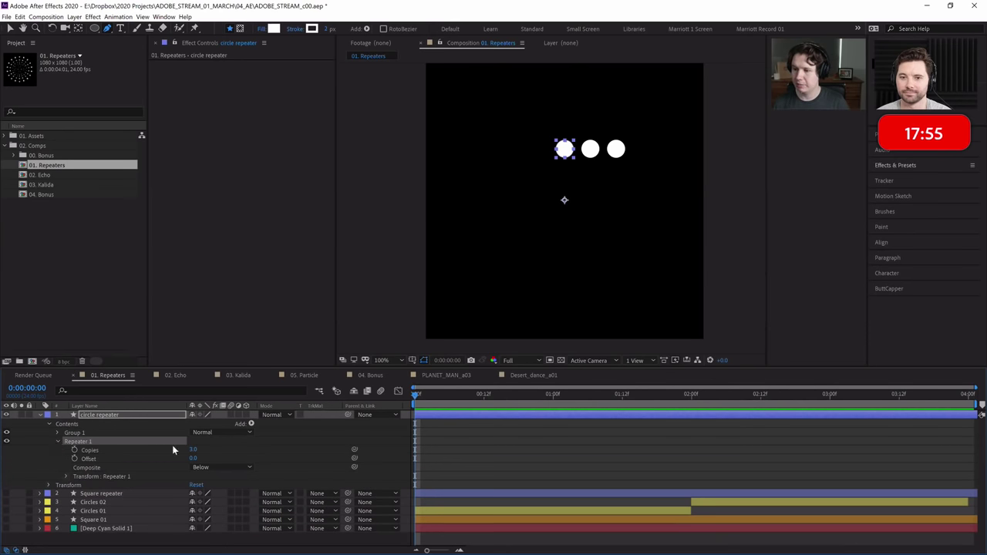
left_click(193, 449)
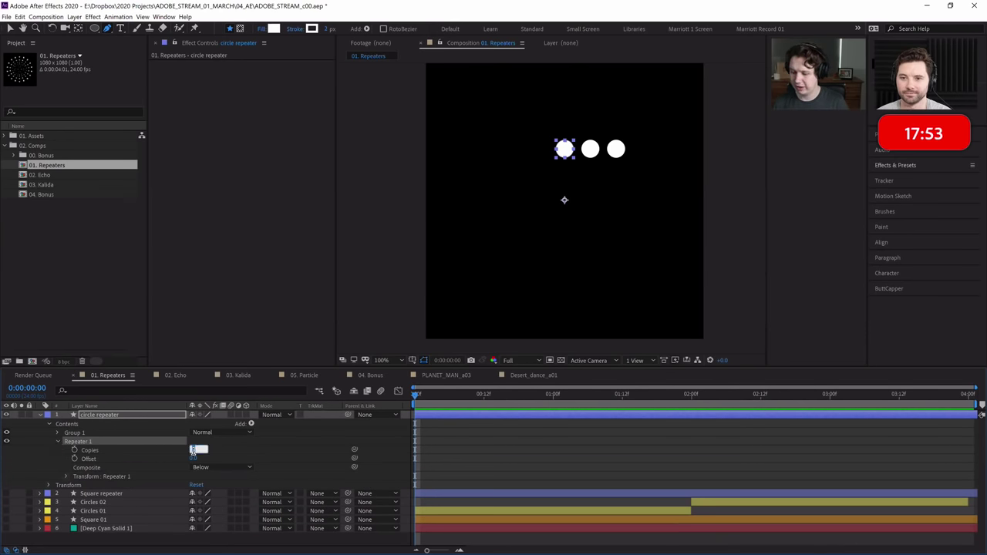
type("18")
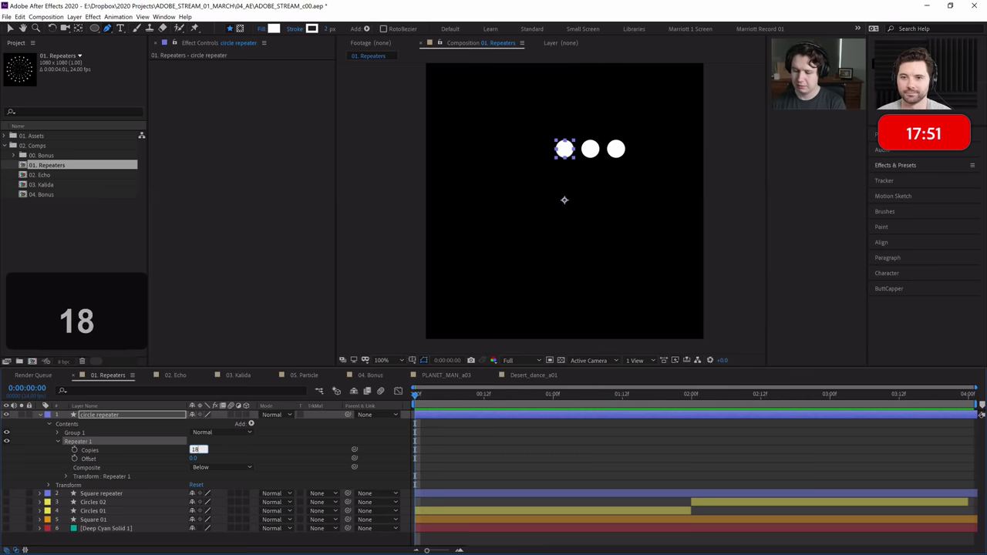
key("Return")
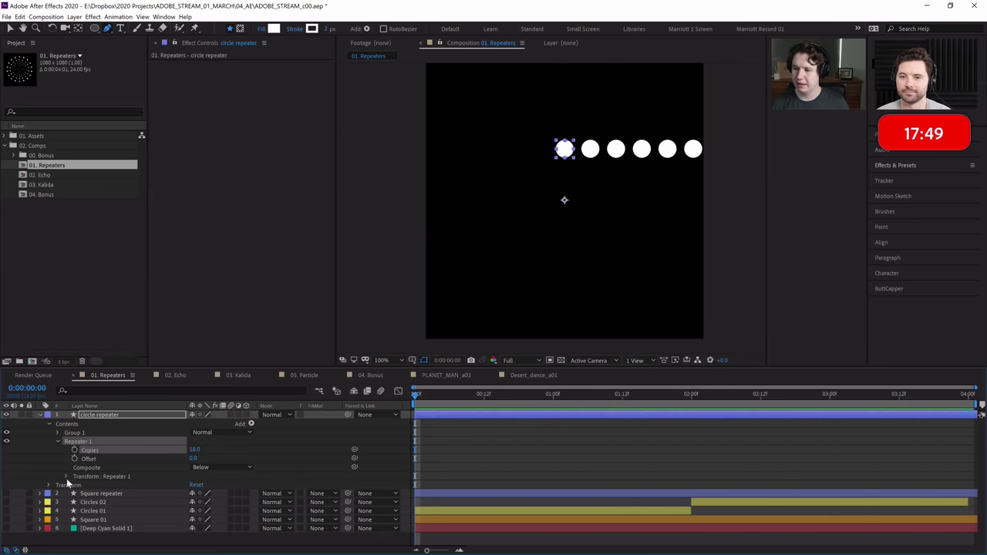
left_click(199, 460)
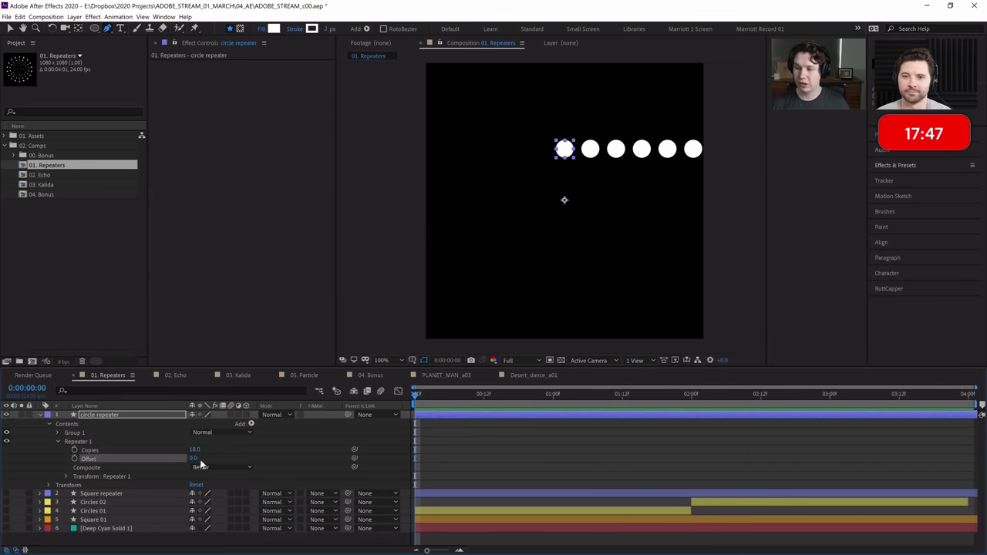
left_click_drag(193, 457, 187, 460)
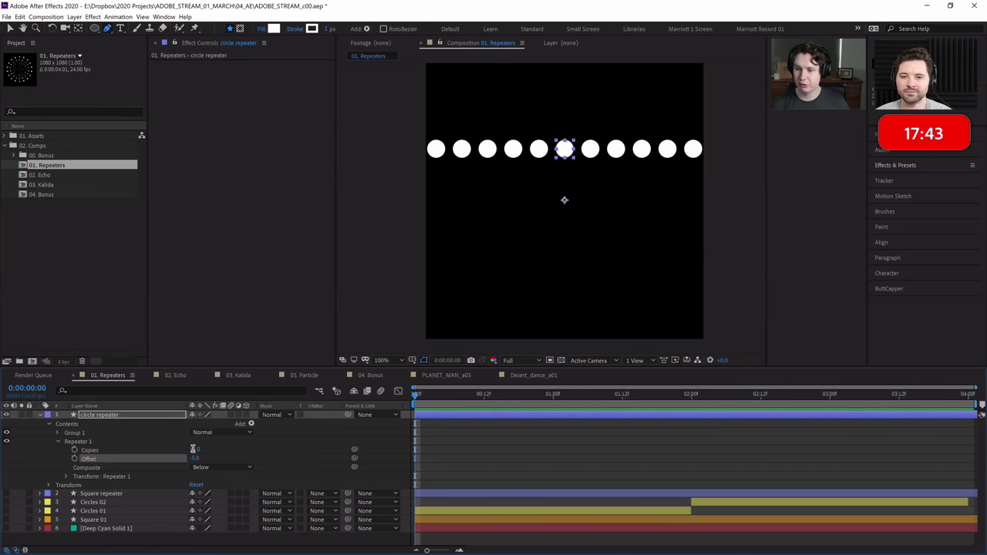
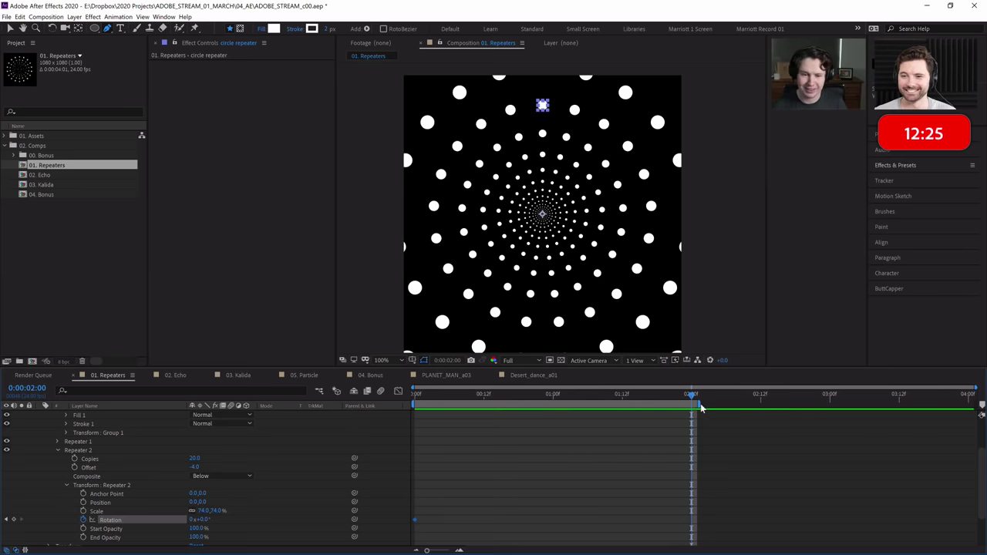
Keyframe the rotation of Repeater 2 at 2:00 with 17.1°, matching the rotation of Repeater 1.
scroll(699, 442, "down", 2)
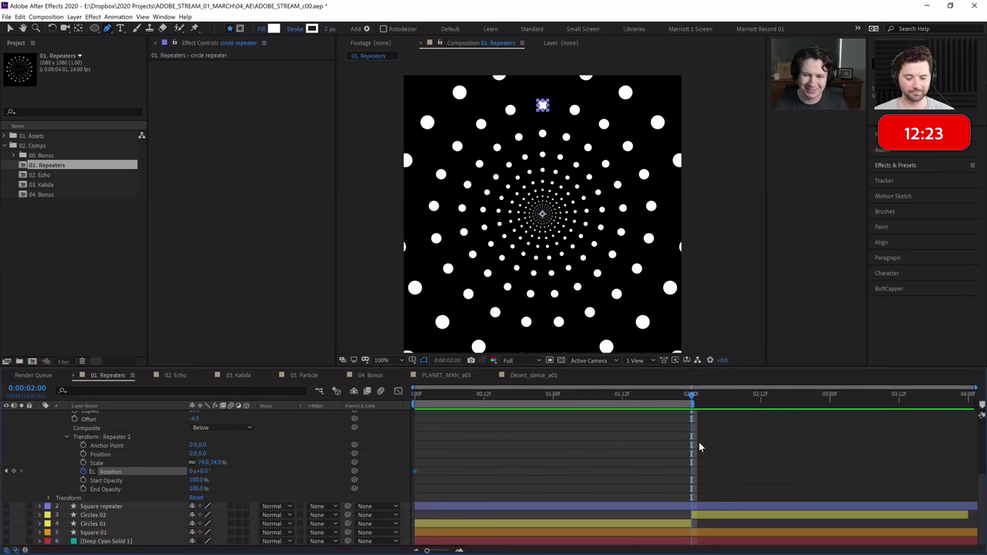
left_click(204, 471)
key("Down")
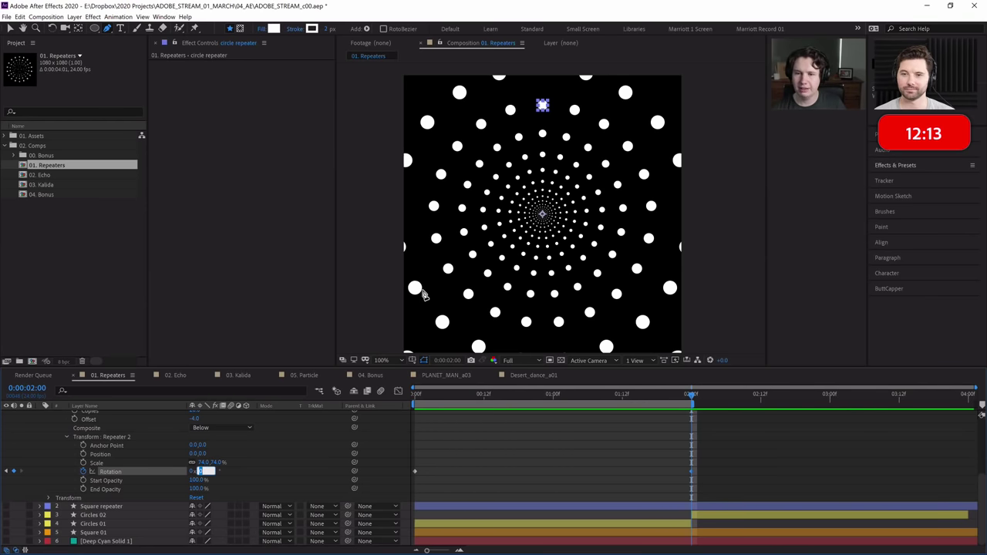
left_click(560, 455)
scroll(225, 447, "up", 2)
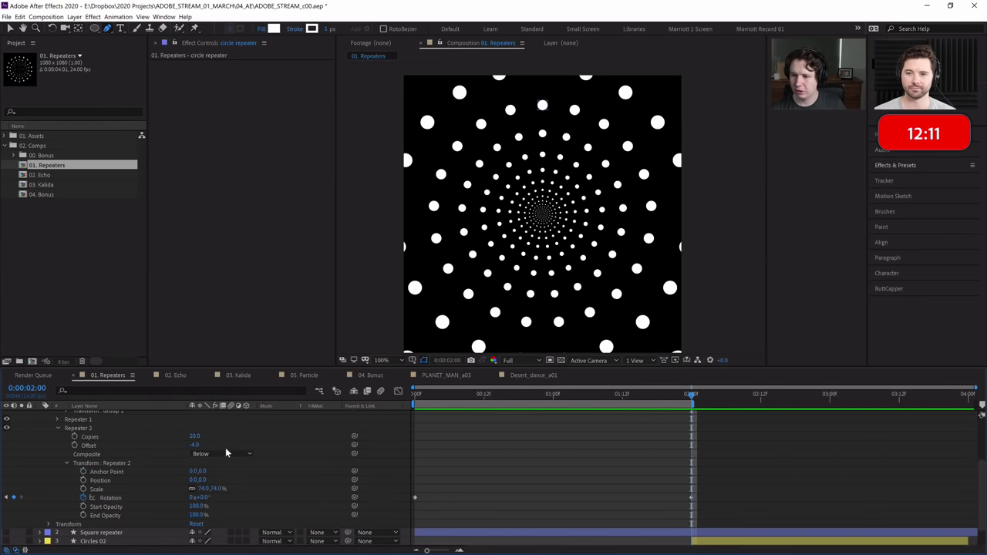
left_click(58, 420)
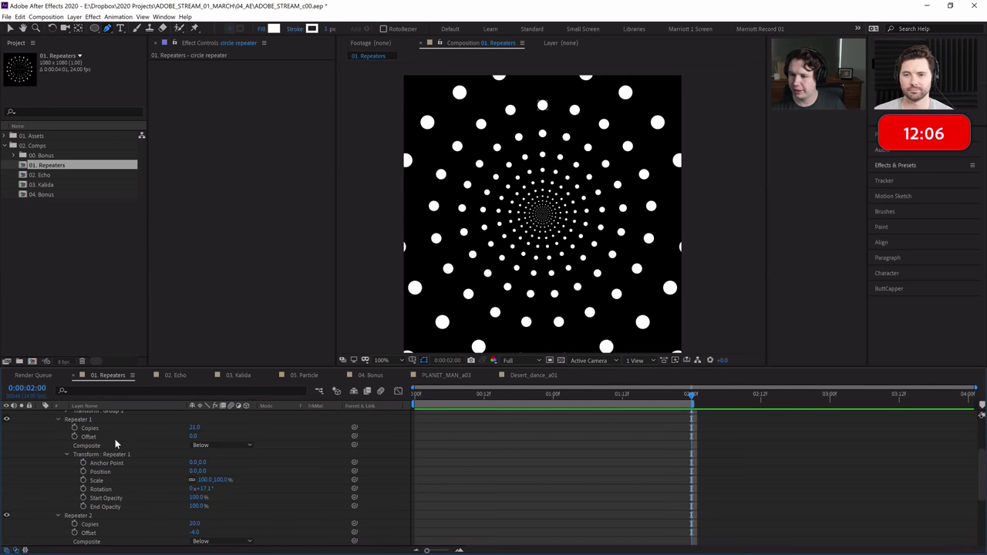
left_click(57, 420)
left_click(207, 498)
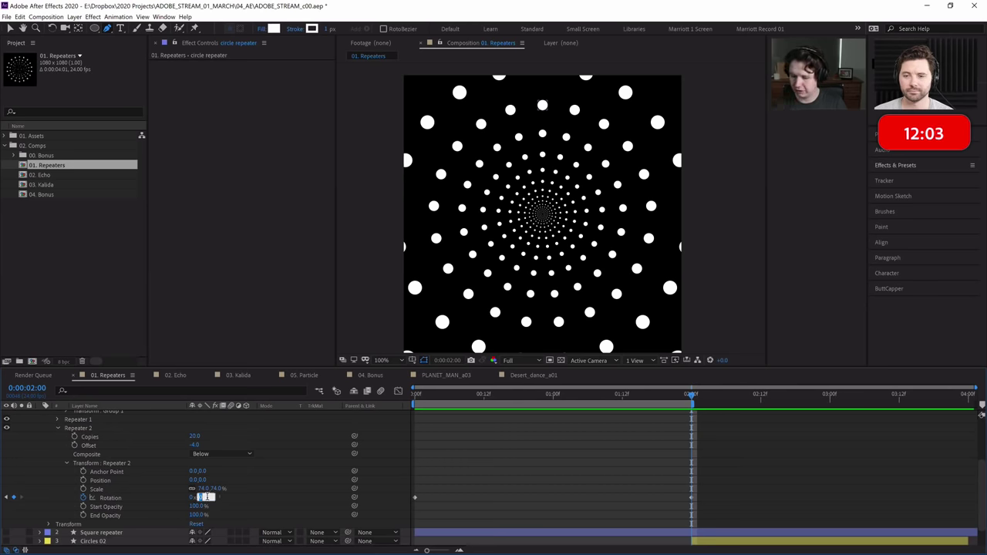
type("17.1")
key("Return")
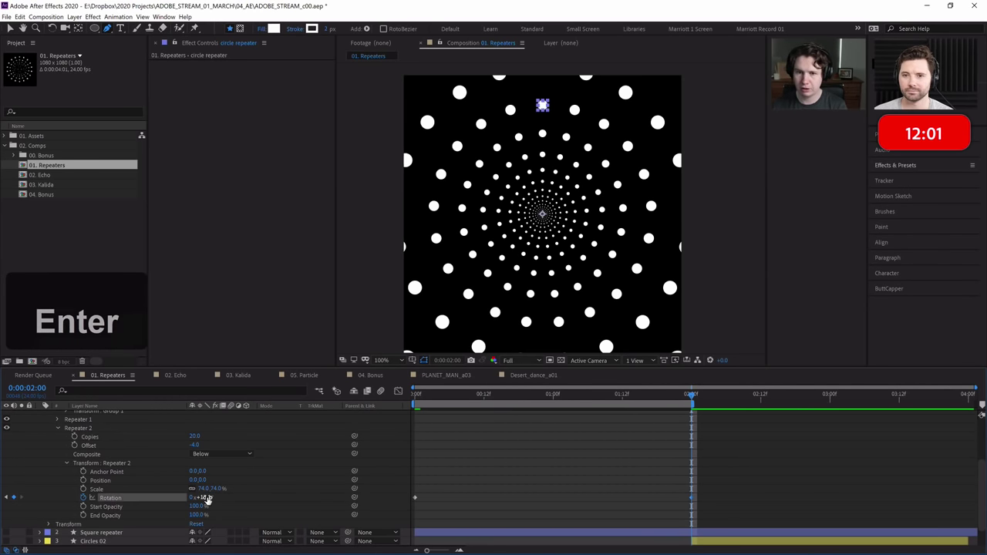
Preview the Repeater 2 rotation animation from 0:00 and select Ellipse Path 1 in Group 1.
left_click(417, 397)
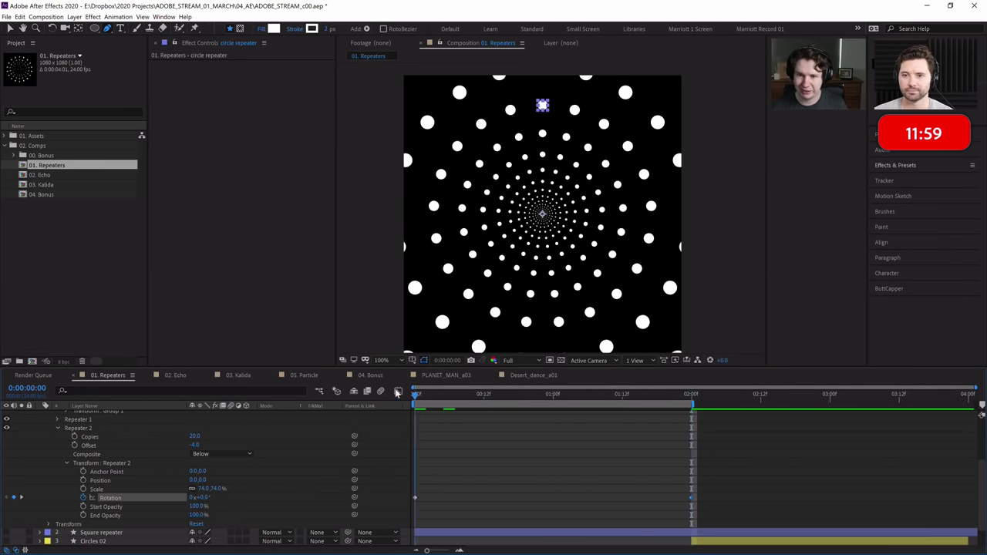
key("space")
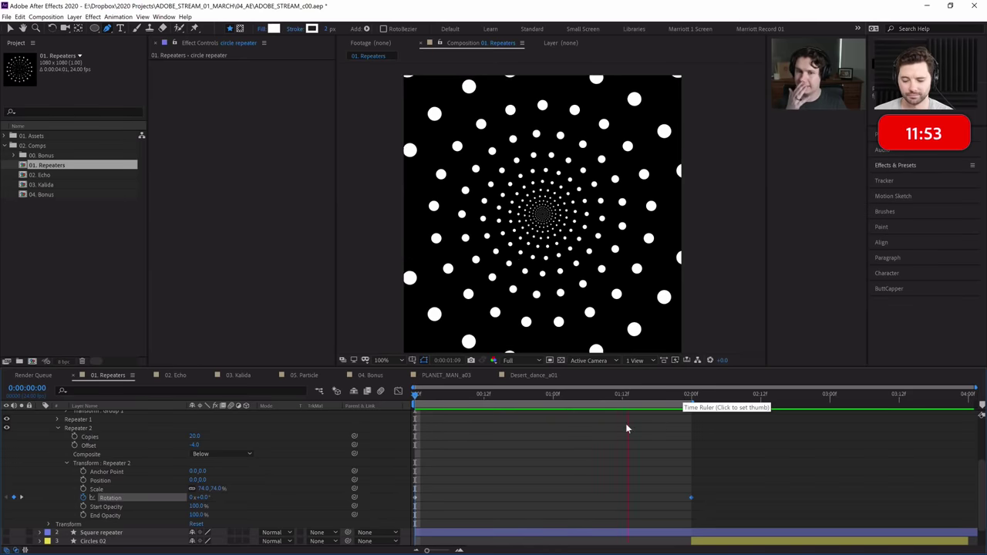
scroll(440, 425, "up", 2)
scroll(437, 421, "up", 3)
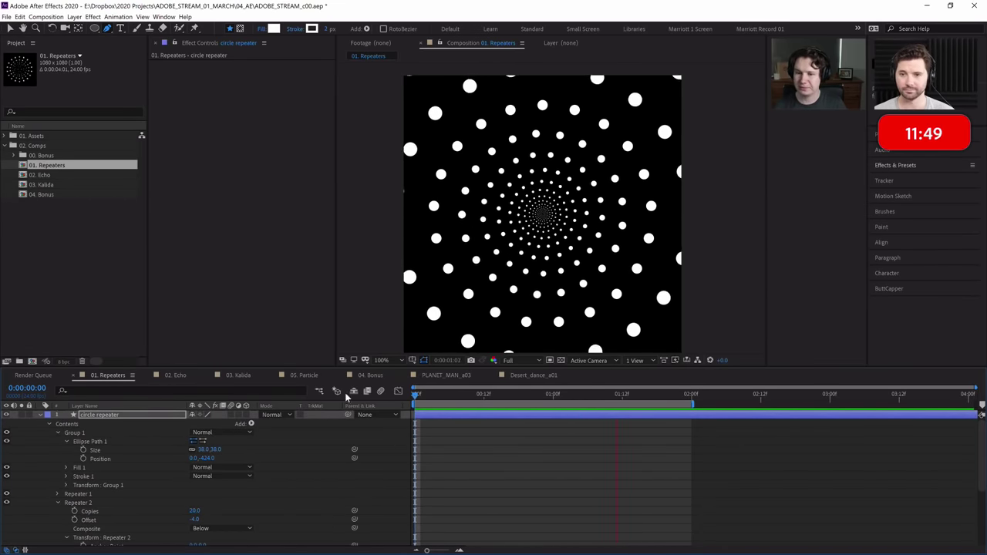
left_click(85, 441)
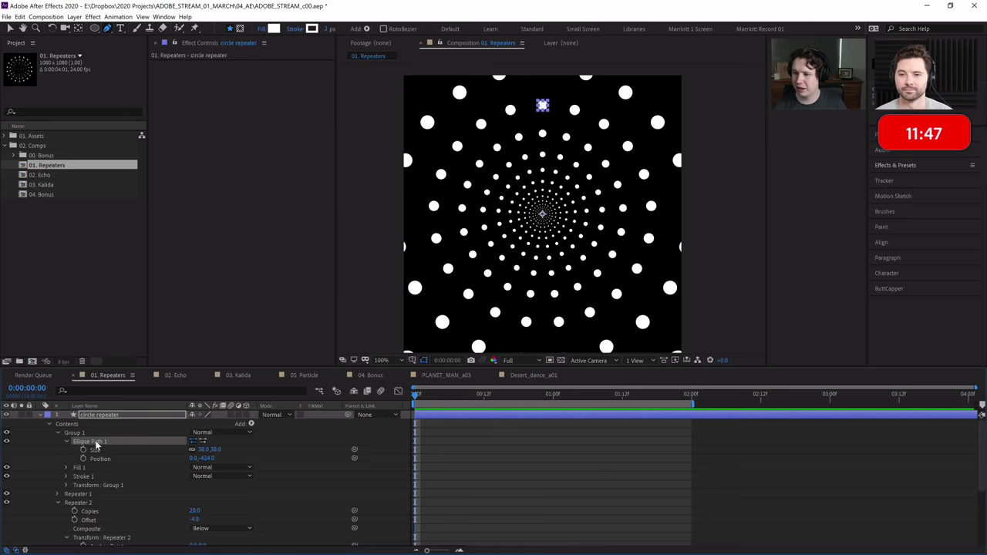
Try sizes of 142, 210 and 18 on Ellipse Path 1 and undo the size changes.
left_click_drag(217, 453, 271, 451)
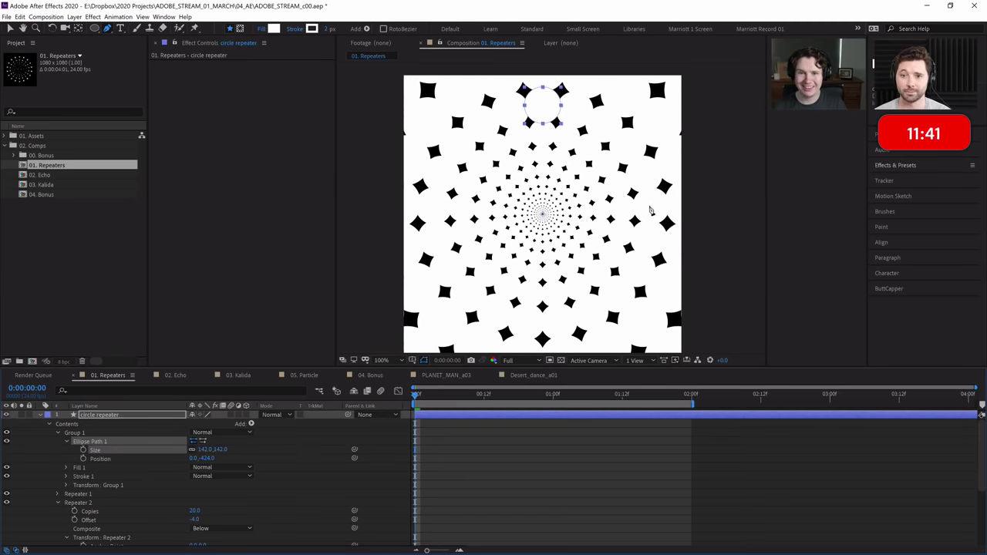
left_click_drag(220, 450, 252, 447)
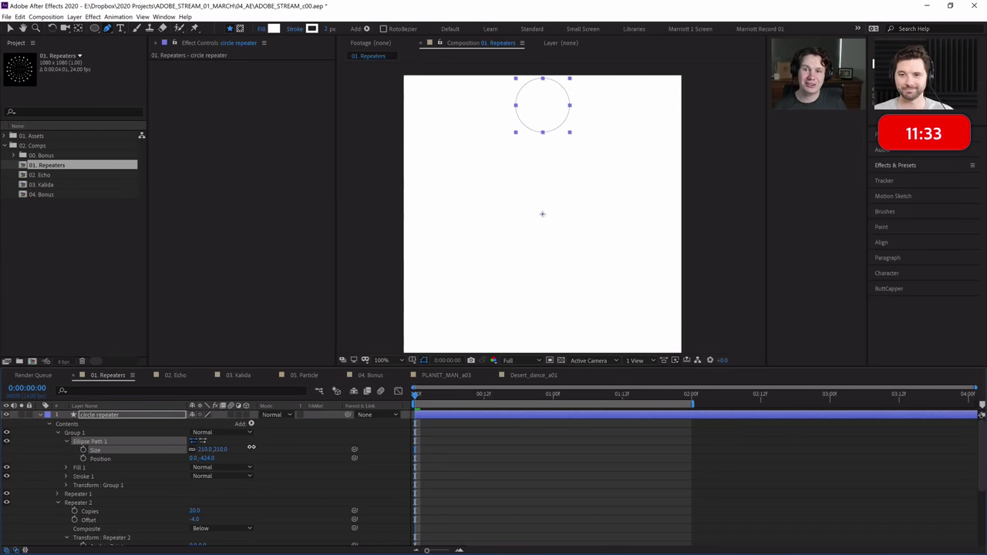
left_click_drag(251, 446, 187, 461)
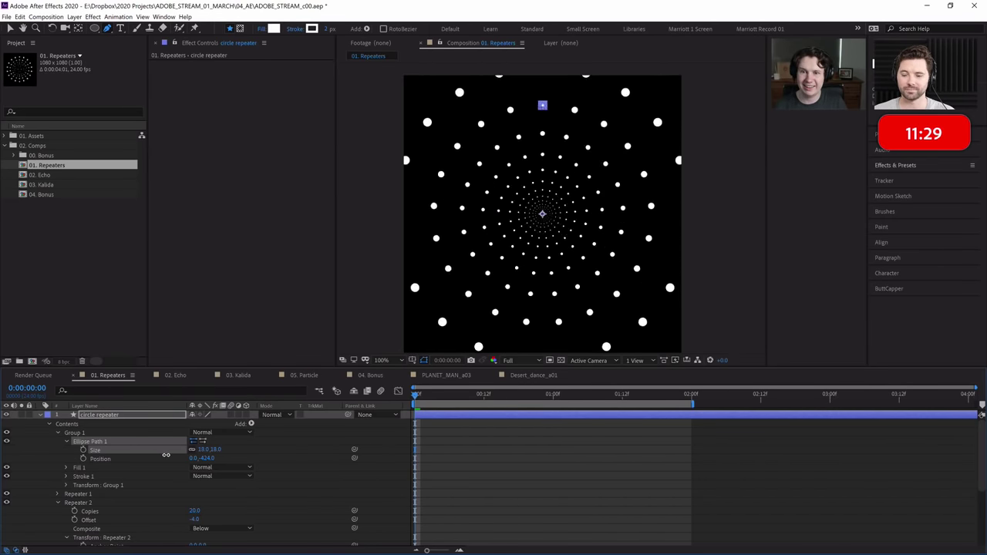
key("ctrl+z")
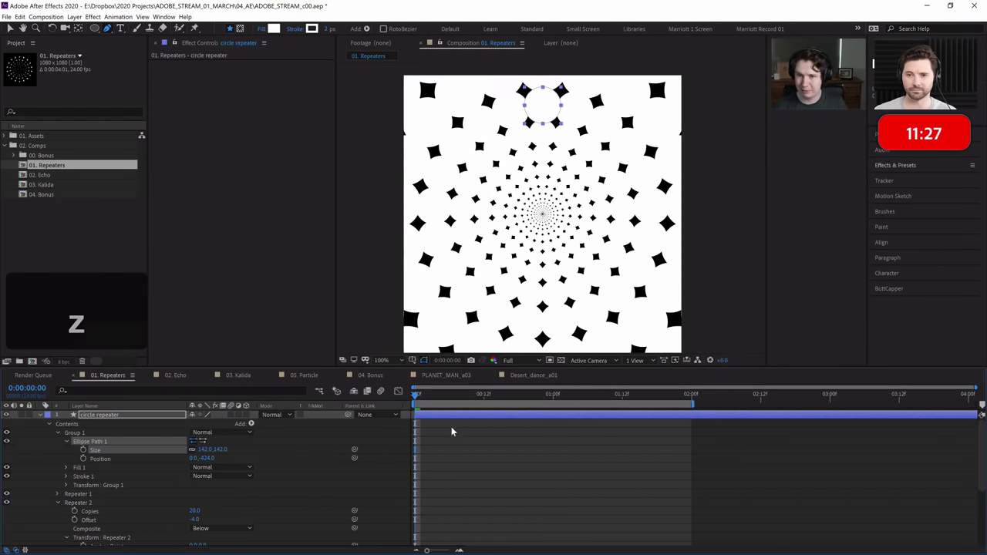
key("ctrl+z")
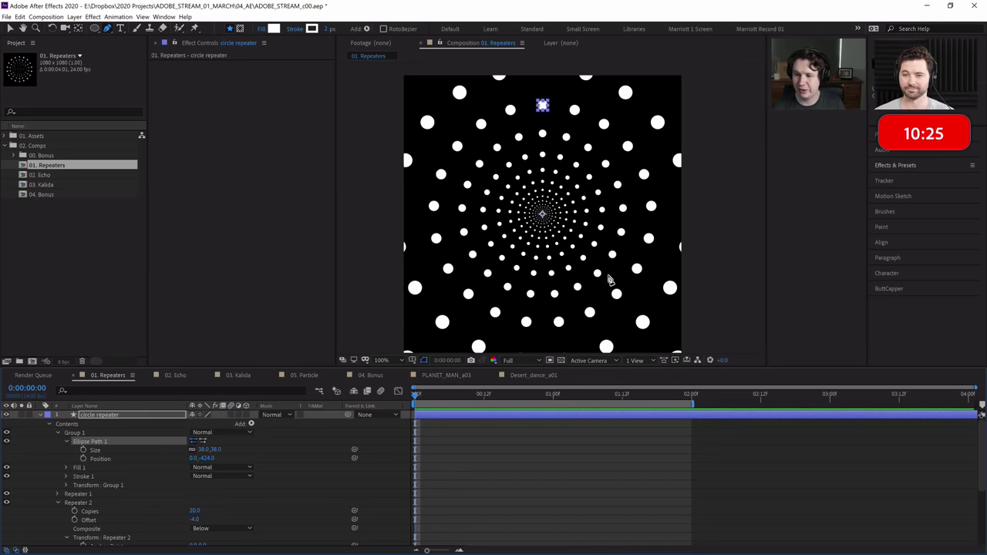
Set the position of Ellipse Path 1 to 0, -600 and keyframe it at 0:00.
left_click_drag(211, 458, 291, 455)
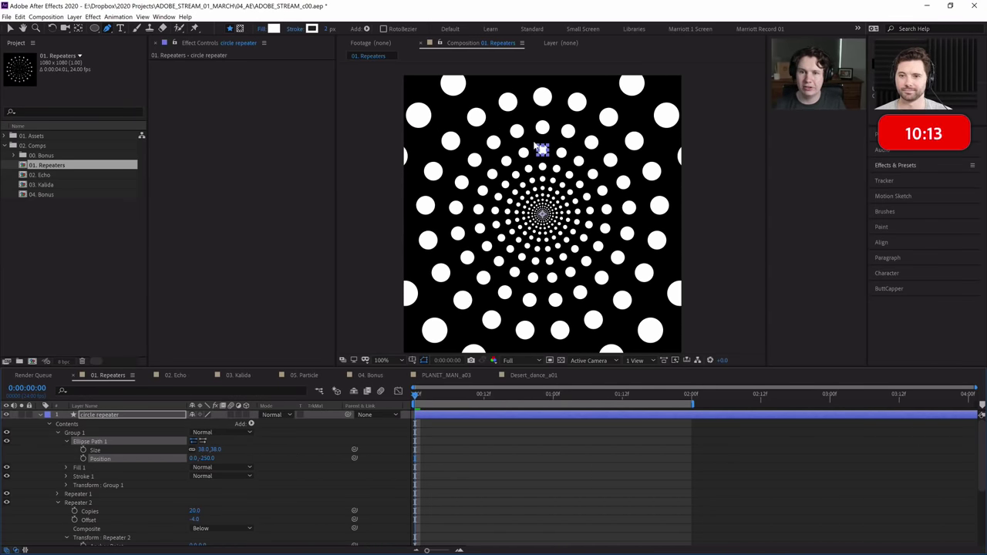
mouse_move(205, 455)
left_mouse_down()
mouse_move(305, 455)
mouse_move(172, 460)
mouse_move(165, 458)
mouse_move(293, 443)
mouse_move(145, 442)
mouse_move(109, 468)
mouse_move(85, 462)
left_mouse_up()
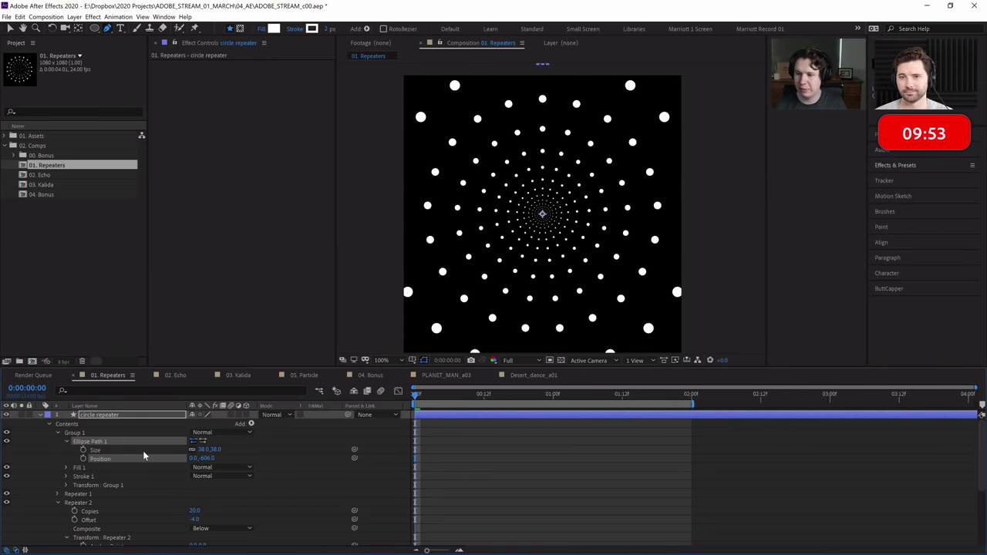
left_click(207, 458)
type("-60")
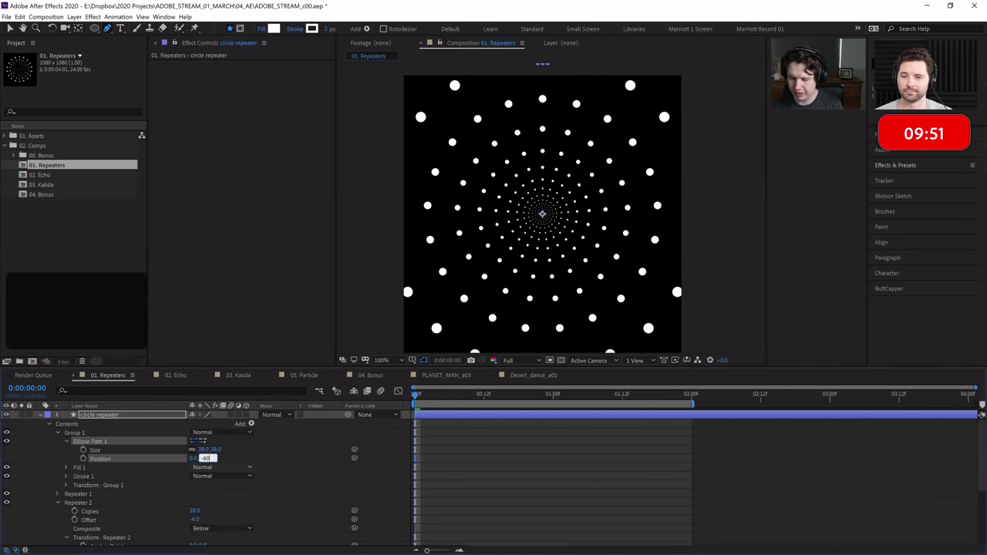
type("0")
key("Return")
key("alt+shift+p")
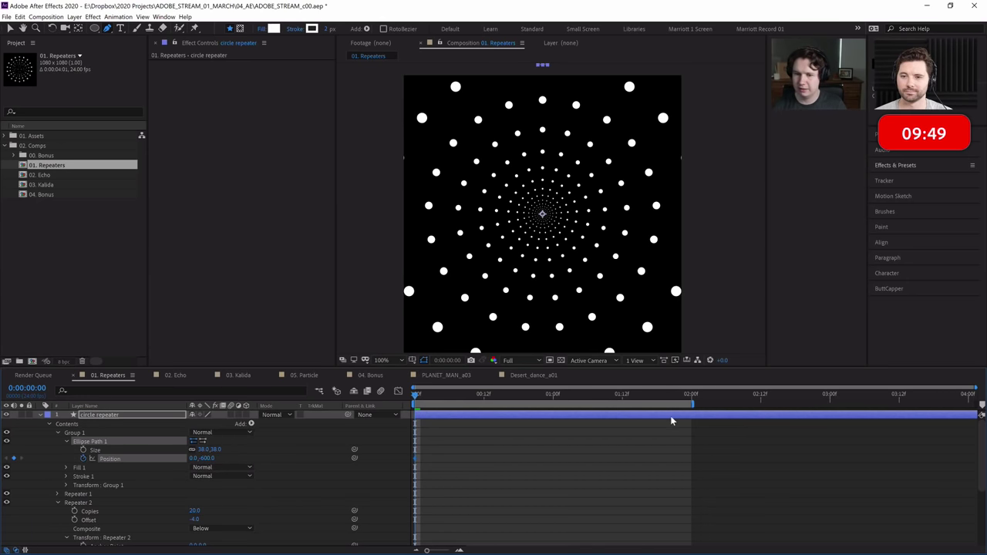
Keyframe the position of Ellipse Path 1 at 2:00 with 0, 0.
left_click(689, 396)
left_click(207, 458)
type("-540")
key("Return")
left_click(207, 458)
type("0")
key("Return")
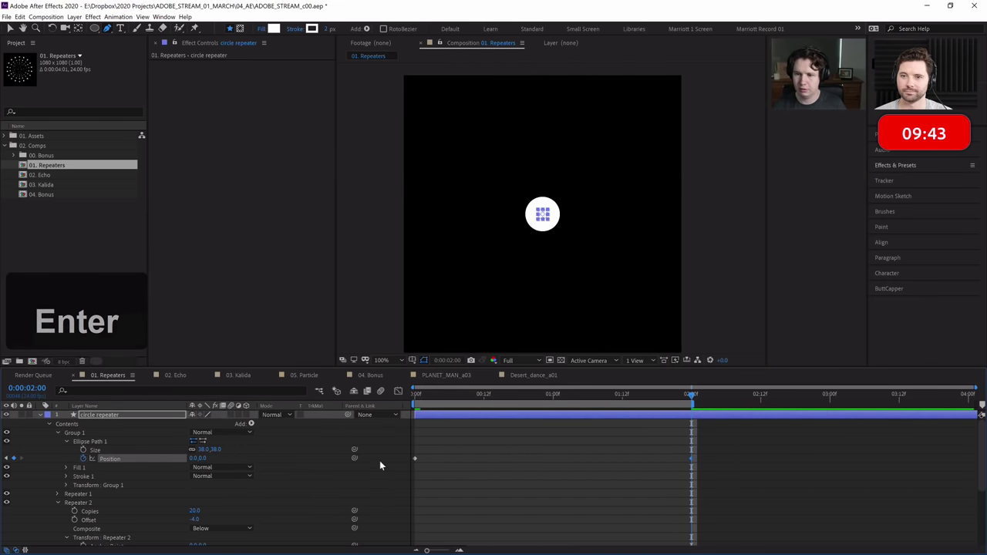
Preview the ellipse position animation up to 2:00 and expand the Stroke 1 properties in Group 1.
key("space")
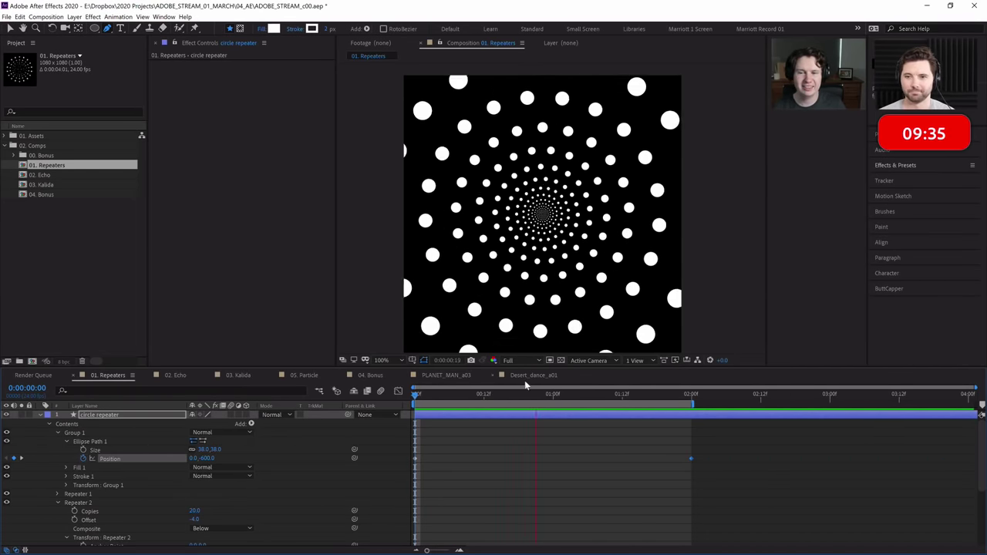
key("space")
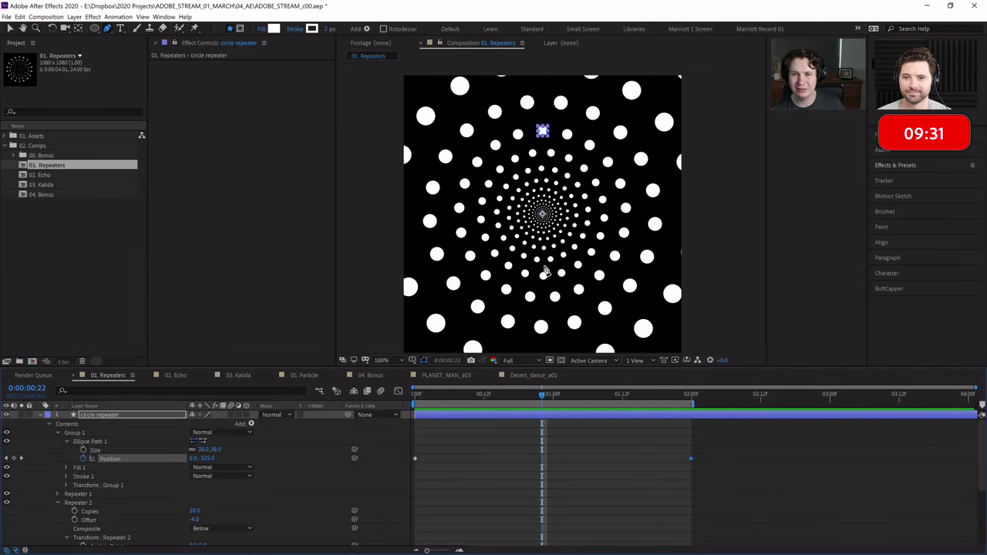
key("space")
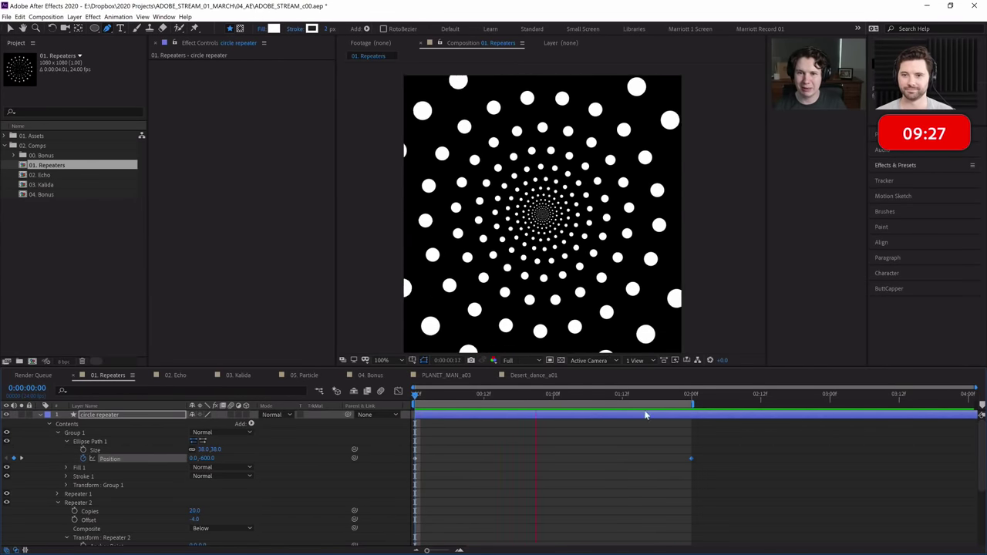
left_click_drag(626, 397, 675, 397)
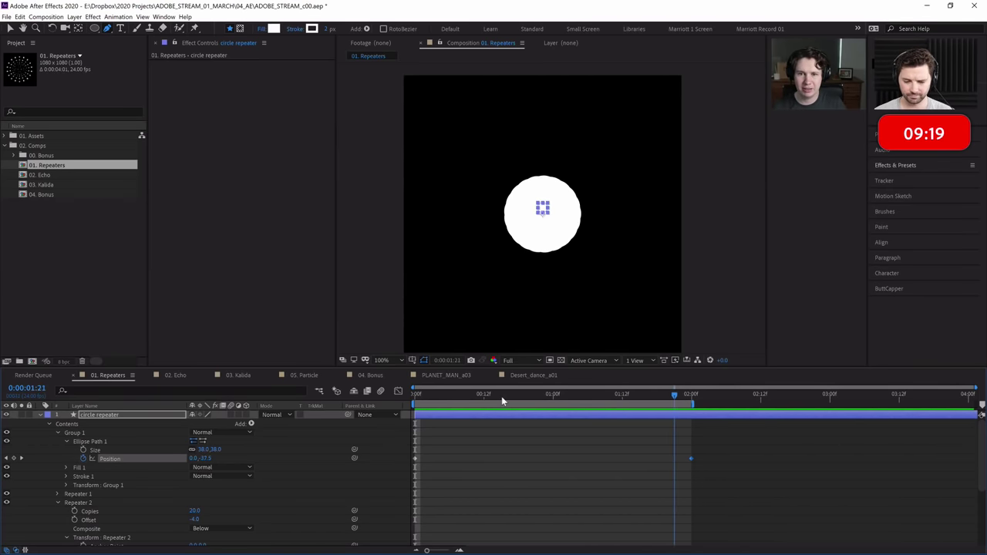
key("space")
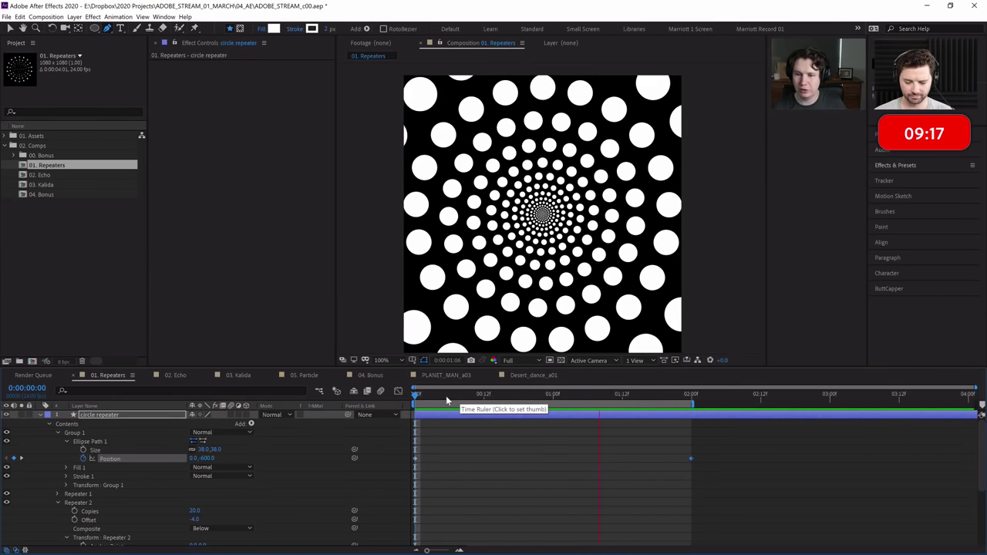
key("space")
scroll(98, 464, "down", 2)
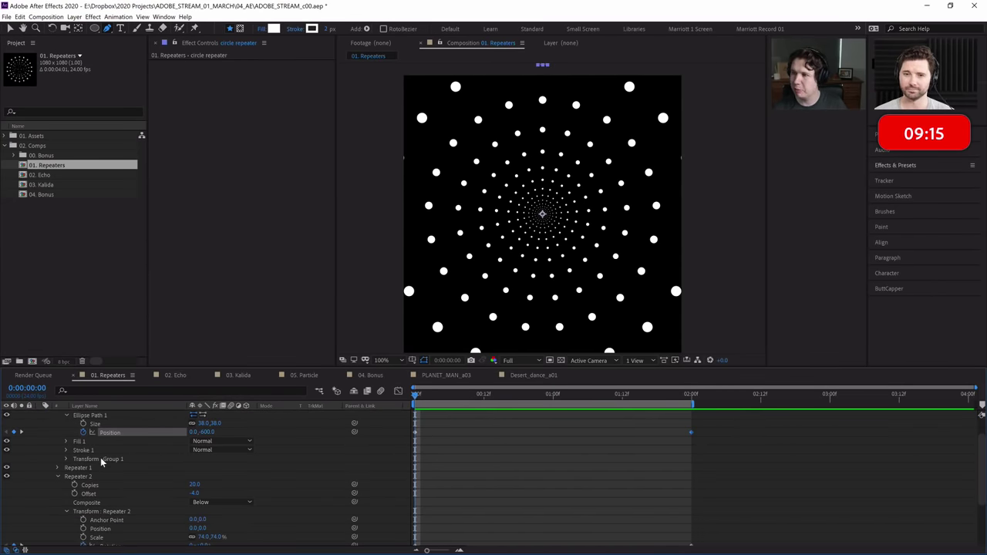
scroll(100, 457, "up", 2)
left_click(67, 474)
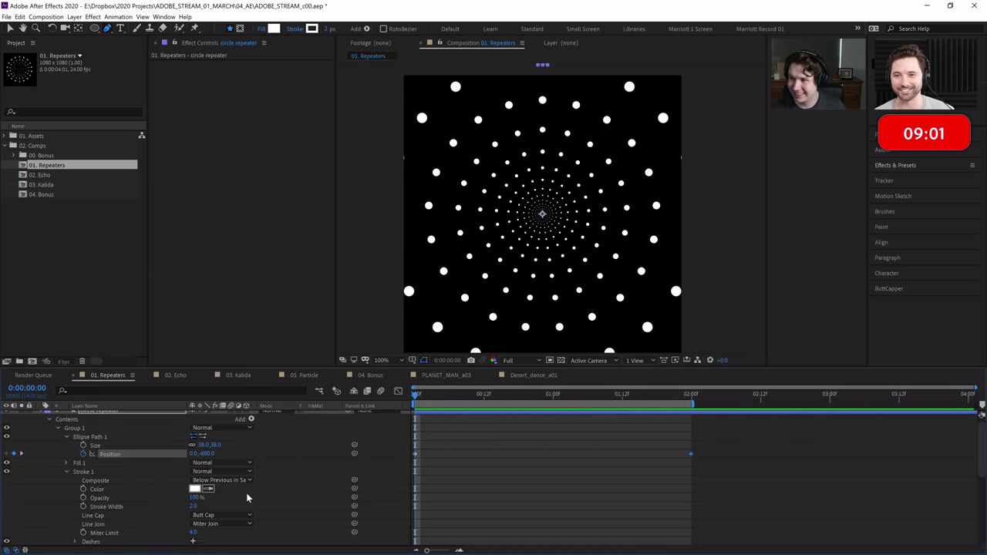
Add a position keyframe to Ellipse Path 1 at 1:00, keeping the interpolated value.
left_click_drag(436, 397, 586, 406)
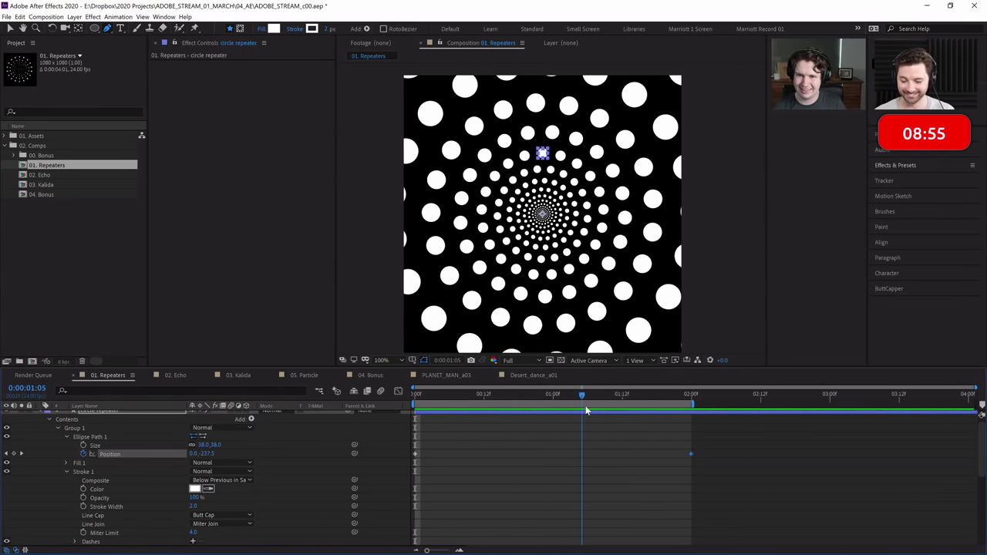
scroll(587, 458, "up", 1)
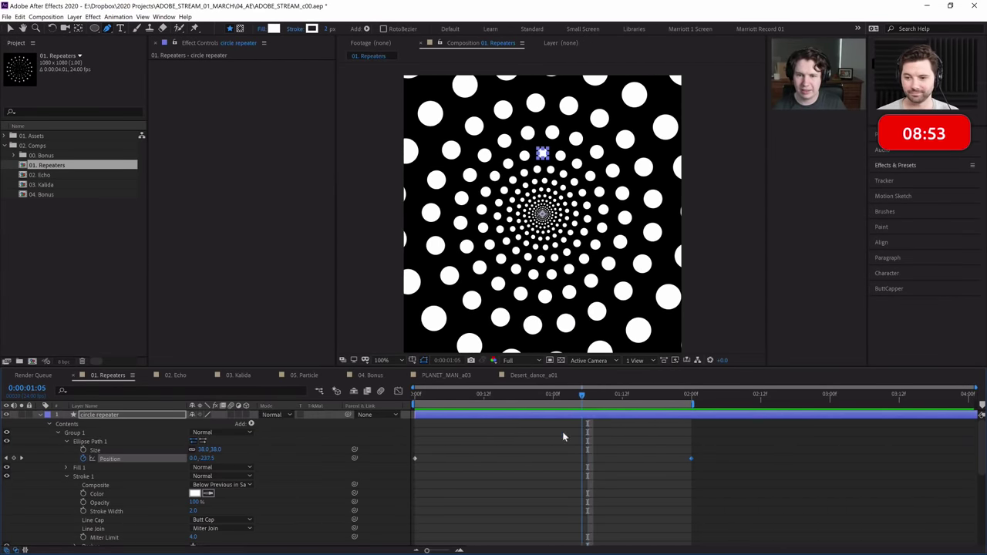
left_click_drag(589, 398, 551, 416)
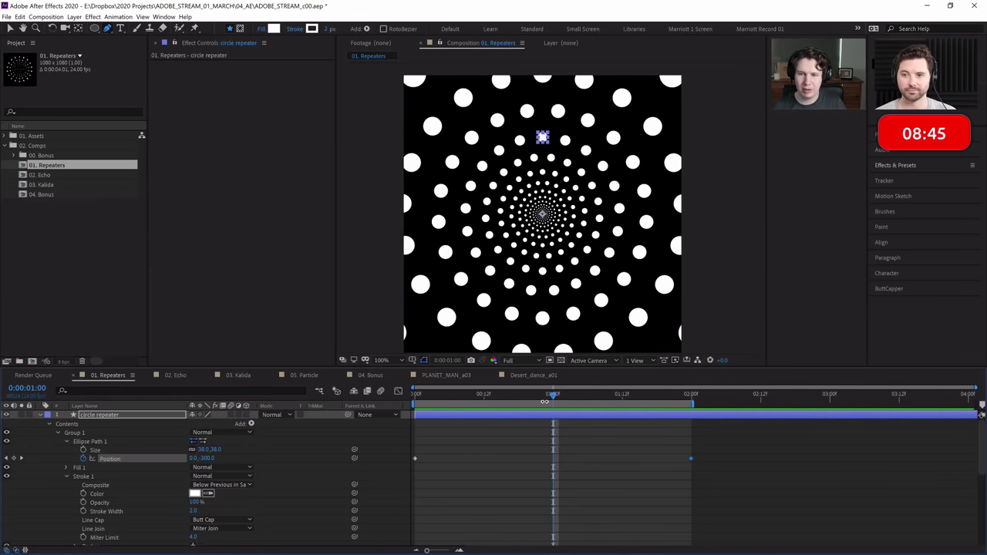
left_click(13, 459)
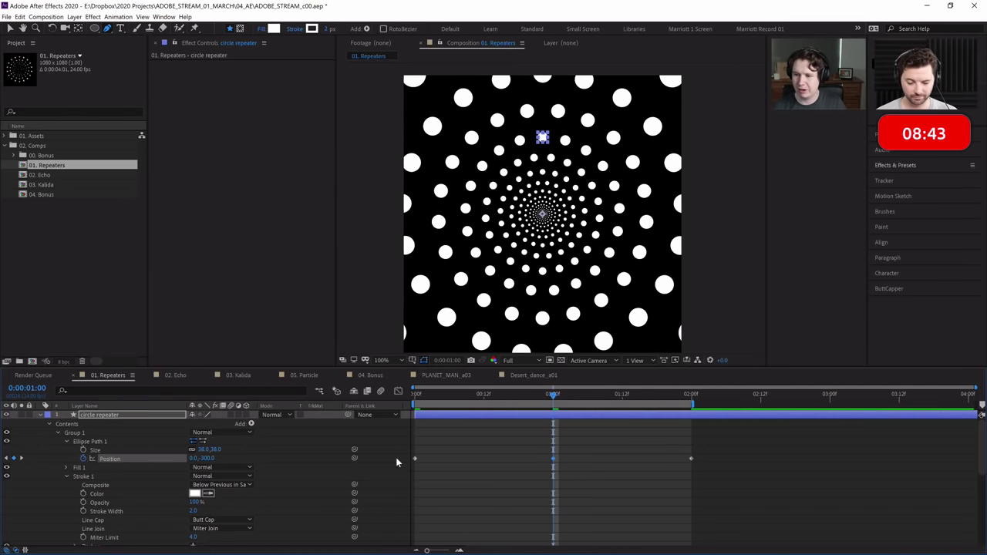
Replace the ellipse position keyframe at 2:00 with a copy of the one at 0:00.
left_click(700, 401)
left_click_drag(701, 441, 660, 471)
key("BackSpace")
left_click(415, 458)
key("ctrl+c")
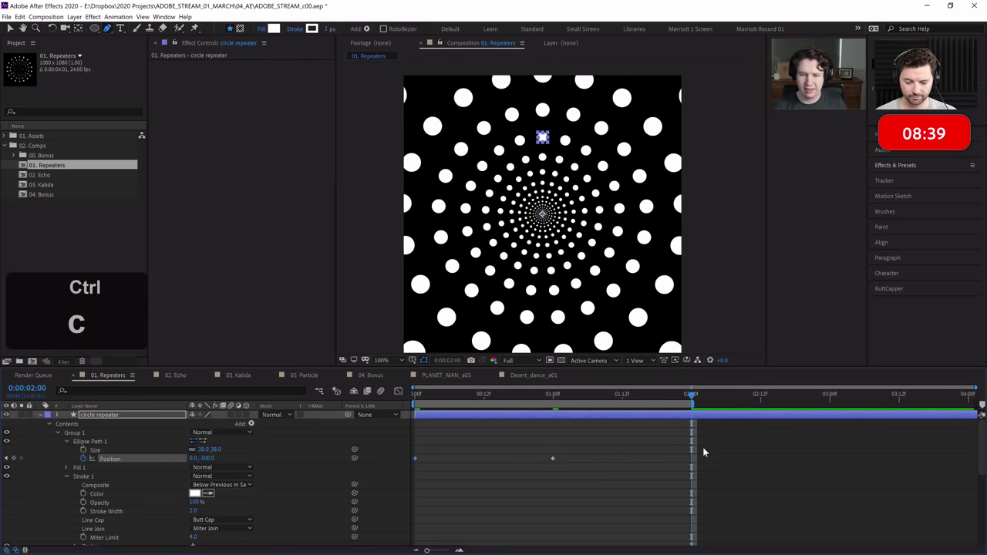
key("ctrl+v")
Preview the in-and-out position animation within the two-second work area.
key("space")
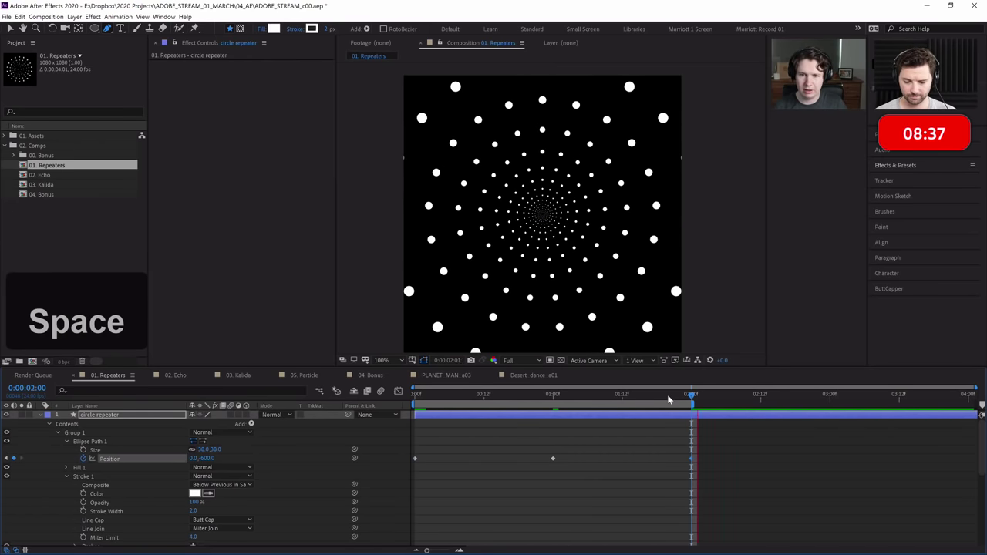
left_click(668, 397)
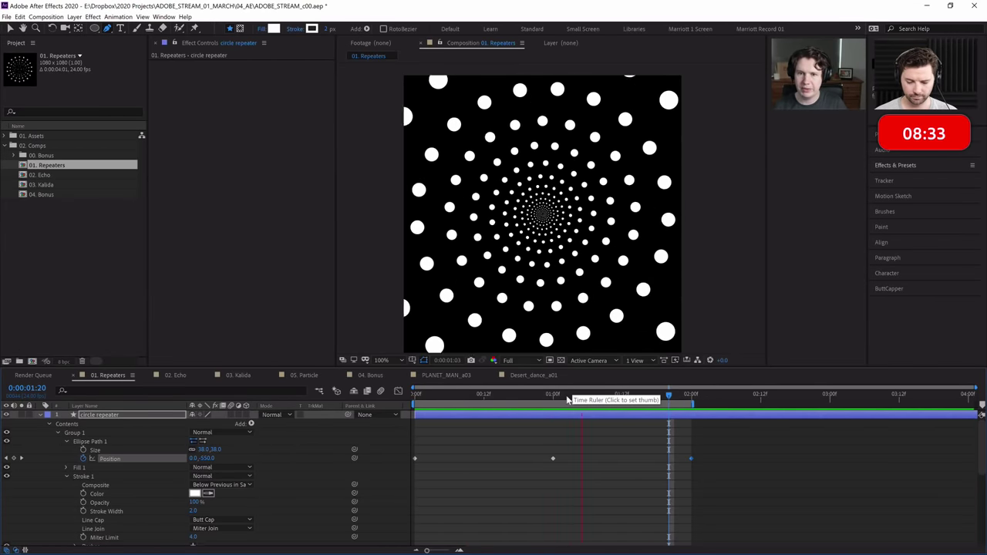
key("space")
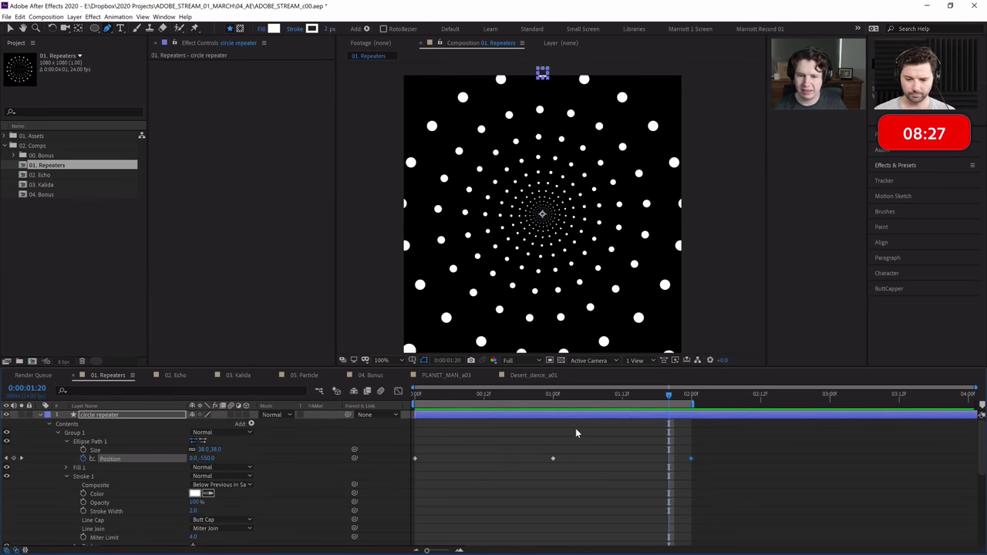
Show only the animated properties of the circle repeater layer and apply Easy Ease to all its position and rotation keyframes.
key("u")
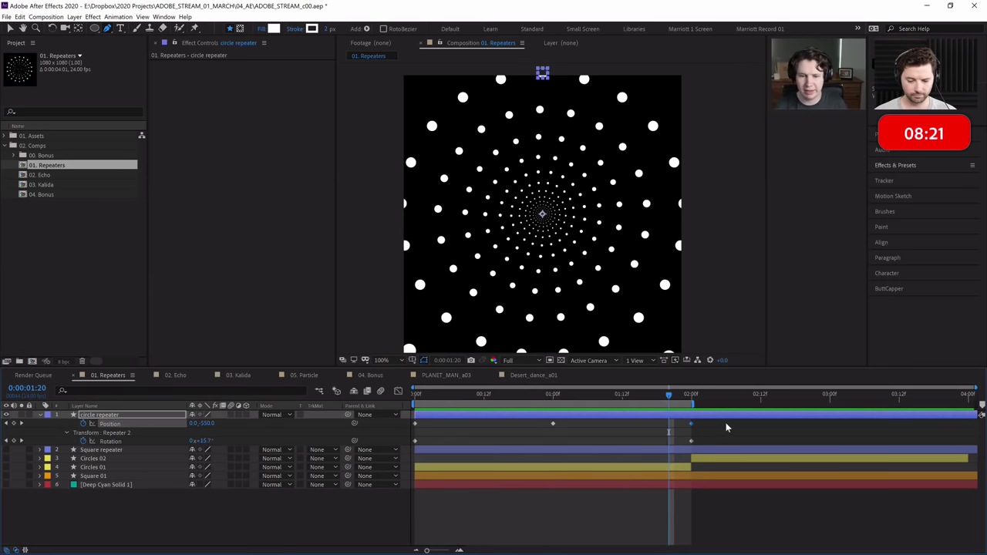
key("u")
key("u")
left_click_drag(713, 423, 367, 450)
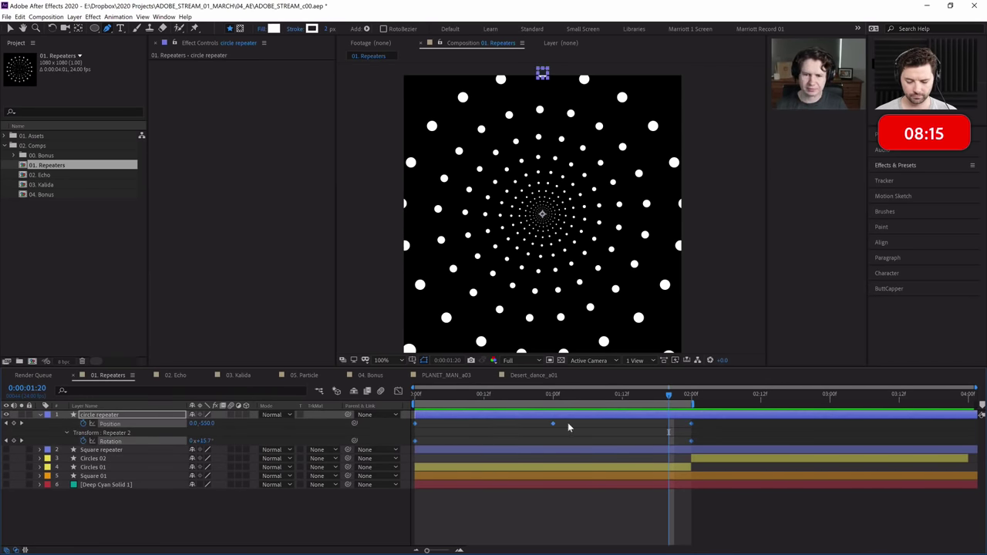
left_click_drag(731, 422, 370, 441)
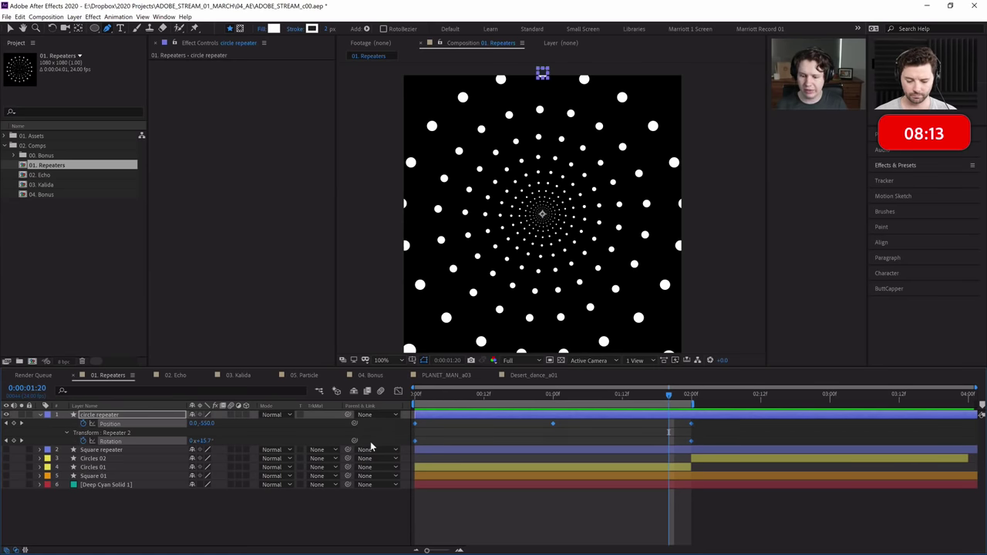
key("F9")
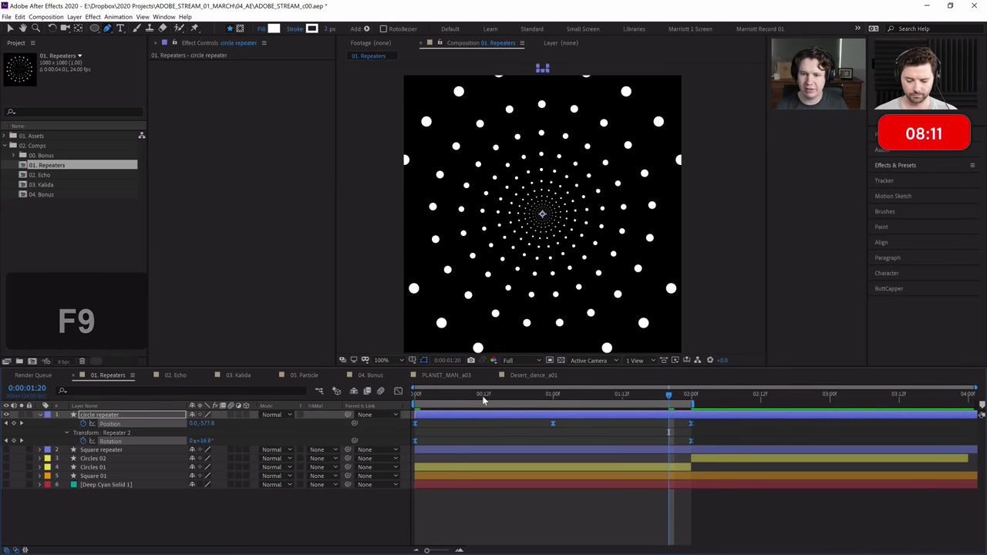
Preview the eased animation and inspect the circle pattern at 1:00 up close.
key("space")
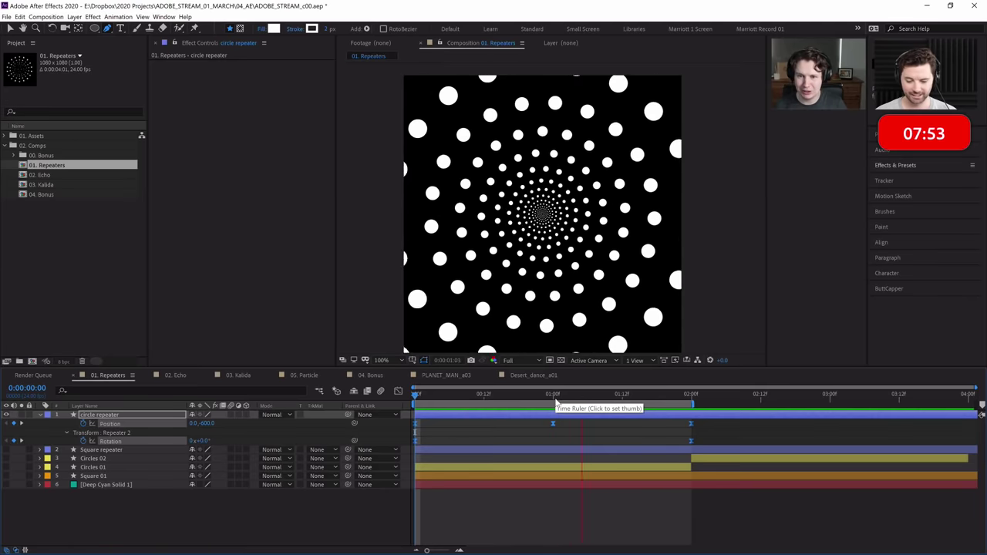
left_click(553, 398)
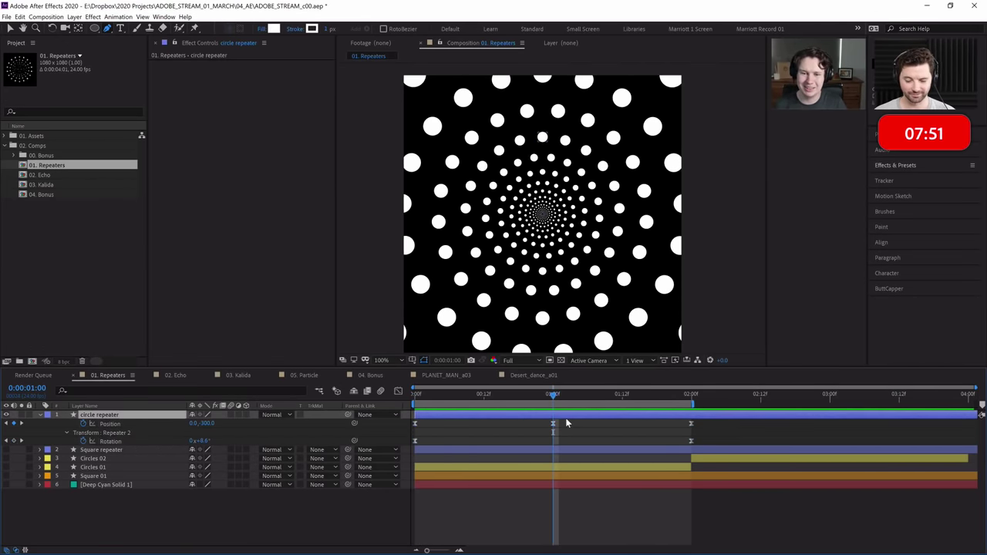
key("period")
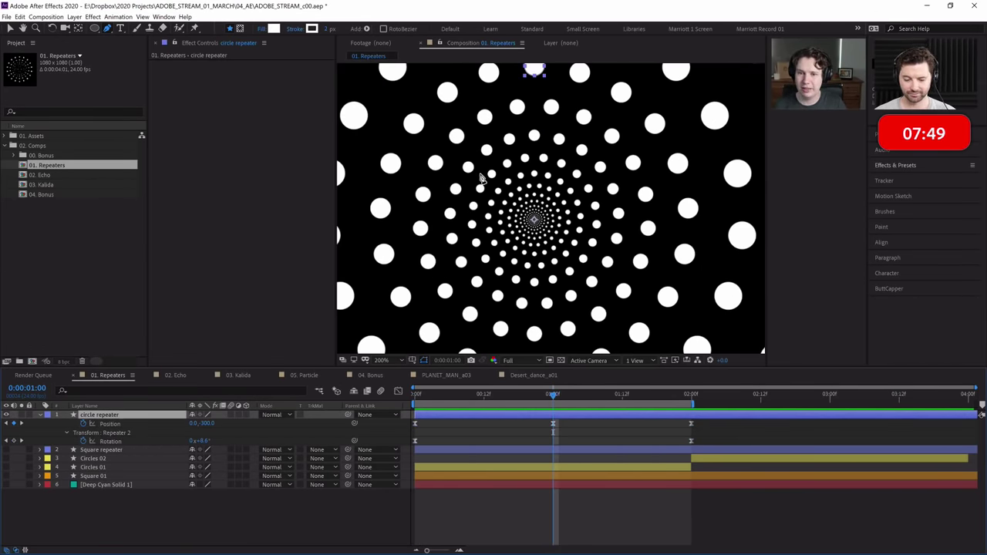
key("comma")
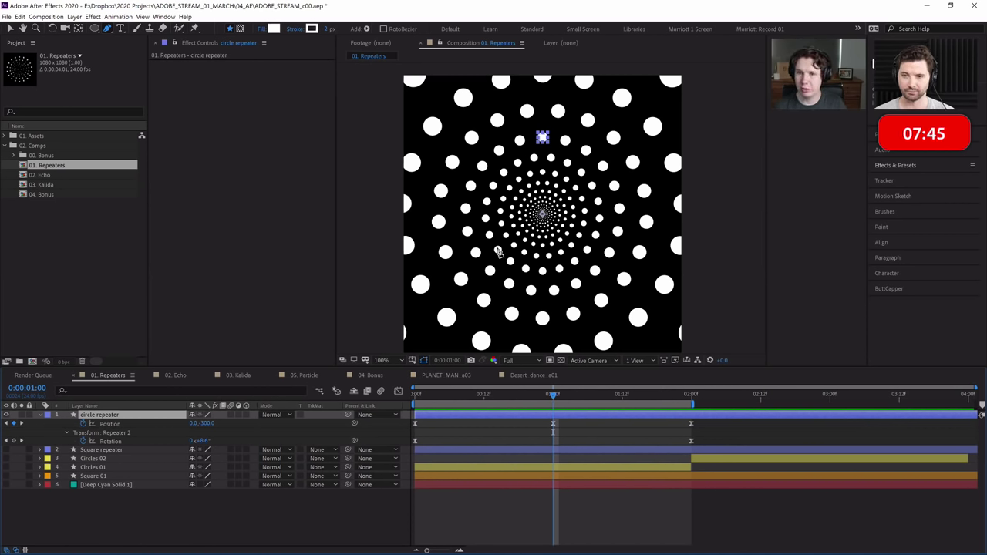
Add an Inner Shadow layer style to the circle repeater layer and inspect the shaded circles up close.
right_click(139, 417)
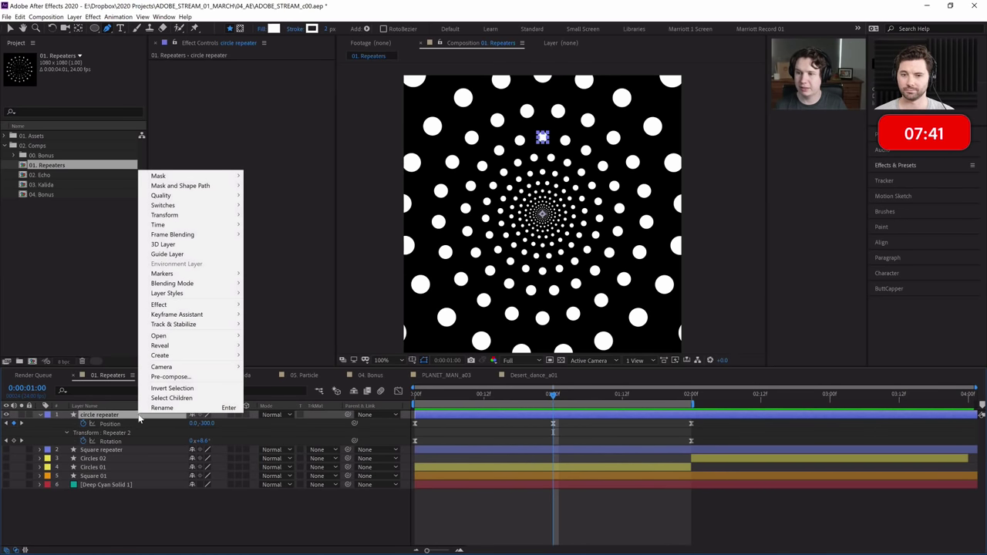
mouse_move(209, 297)
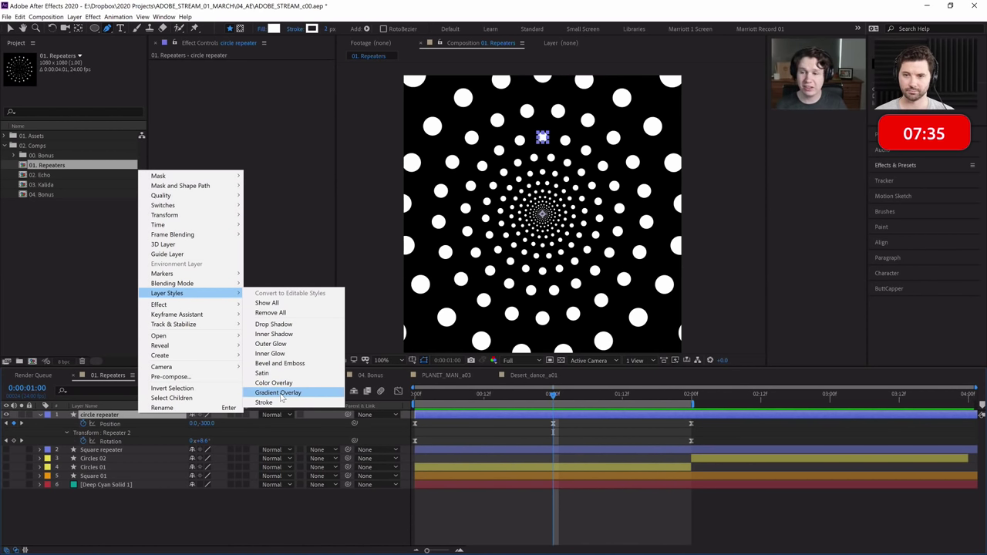
left_click(275, 336)
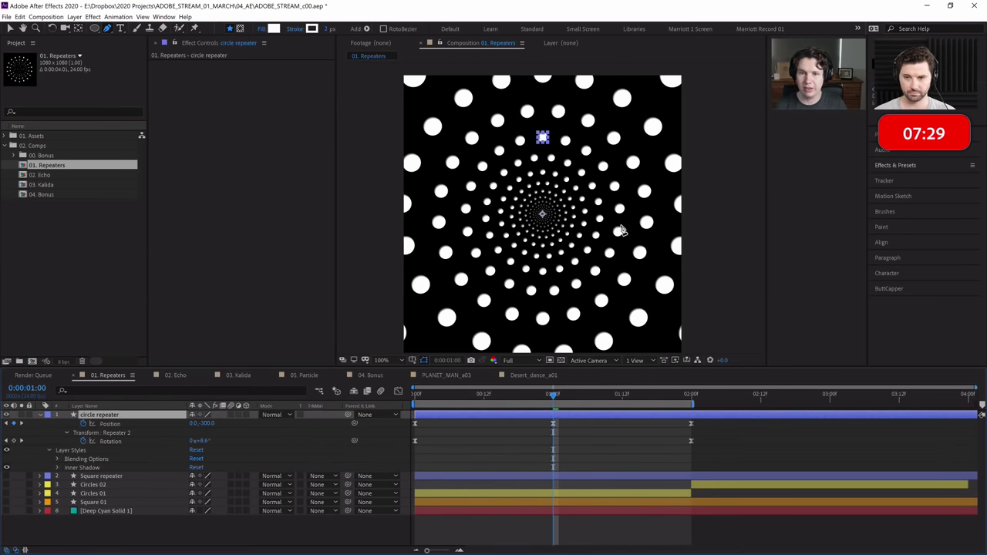
scroll(622, 229, "up", 2)
key("space")
left_click_drag(711, 296, 583, 270)
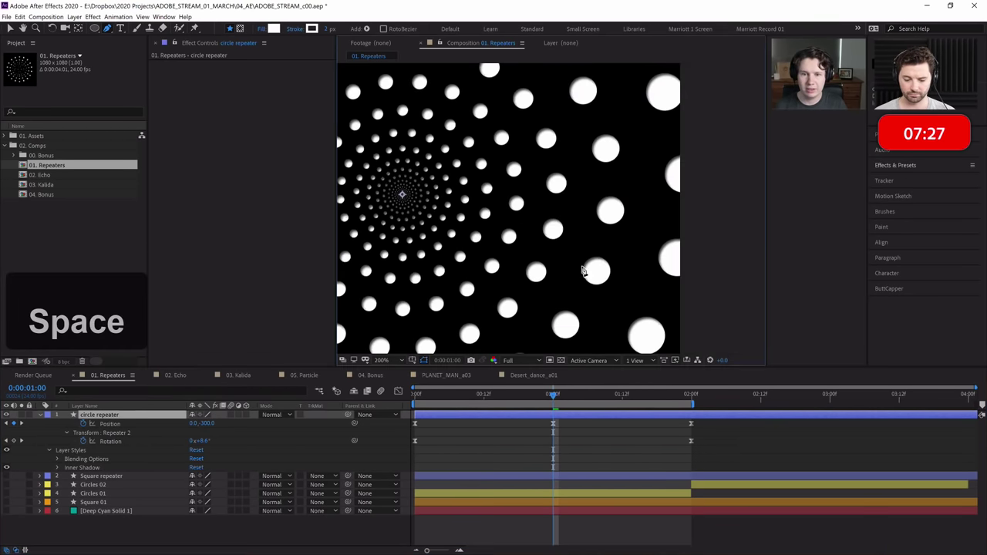
scroll(559, 260, "down", 2)
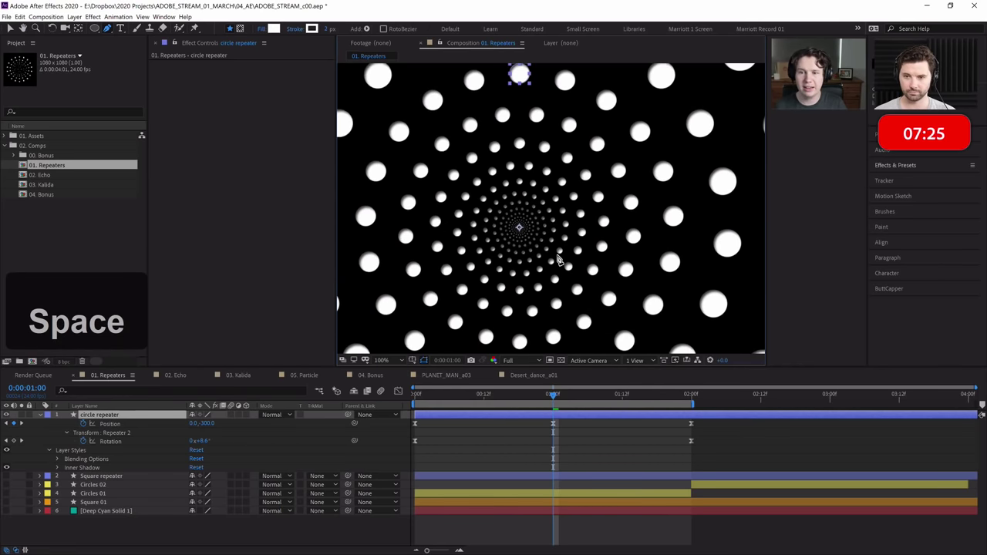
Set the Inner Shadow's opacity to 75%, size to 13 and distance to 21 on the circle repeater layer.
left_click(57, 468)
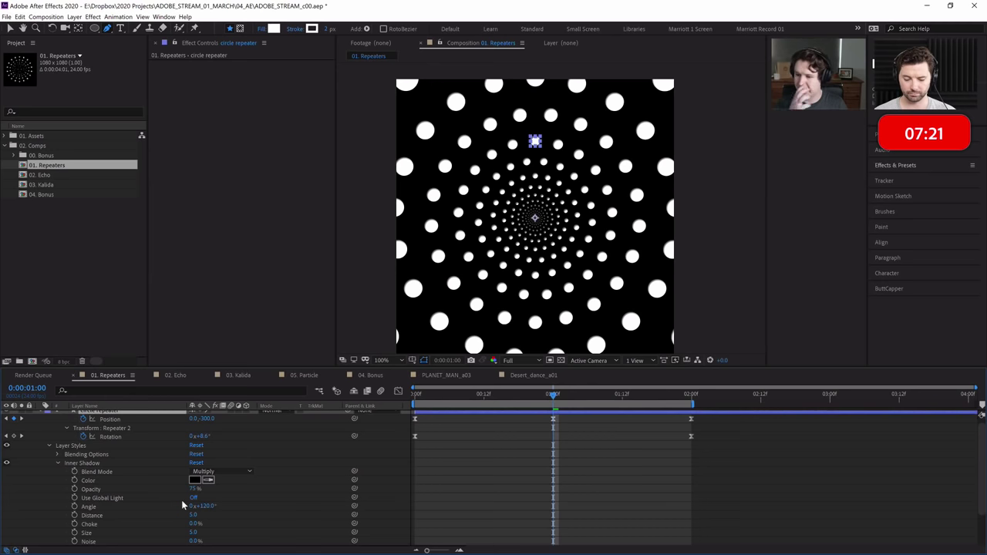
mouse_move(194, 491)
left_mouse_down()
mouse_move(311, 487)
mouse_move(192, 492)
left_mouse_up()
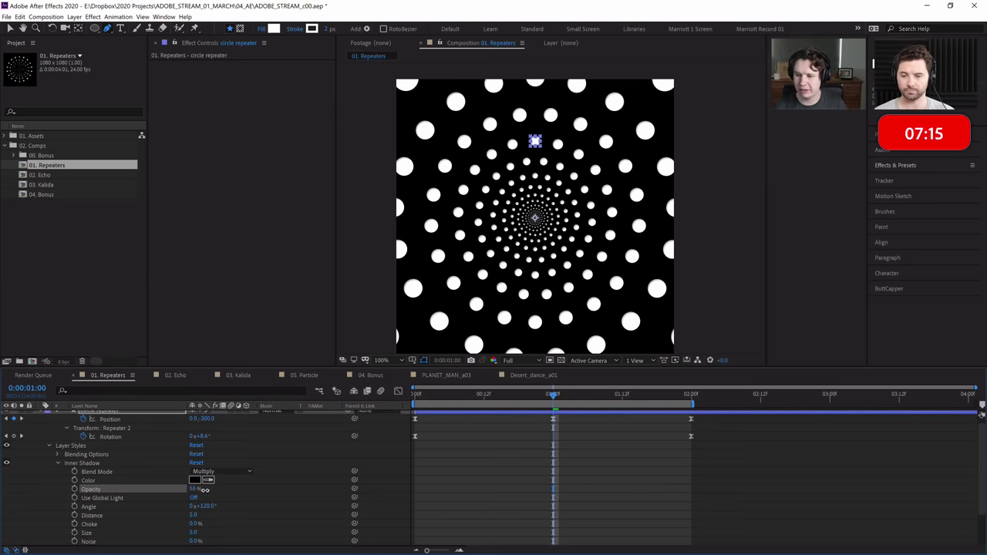
left_click(194, 490)
type("75")
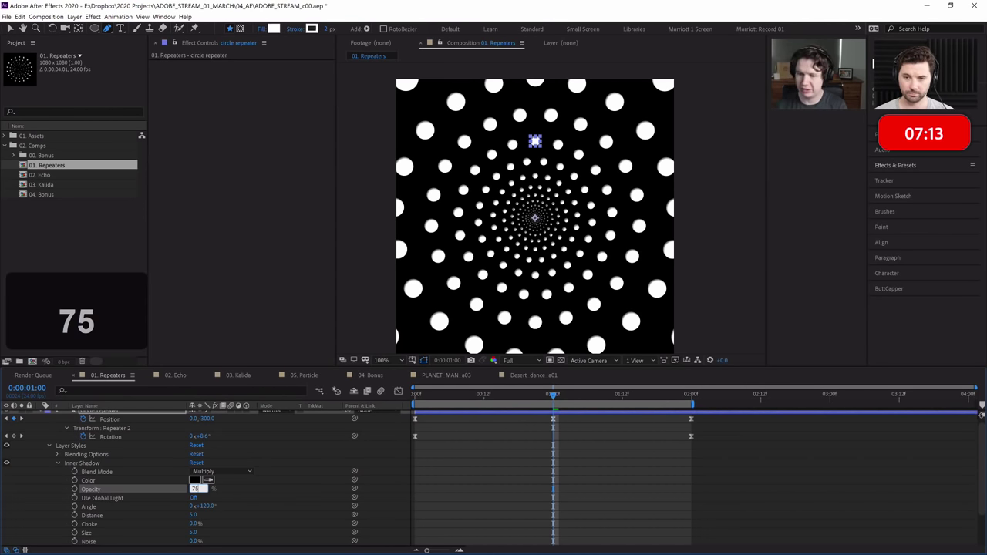
key("Return")
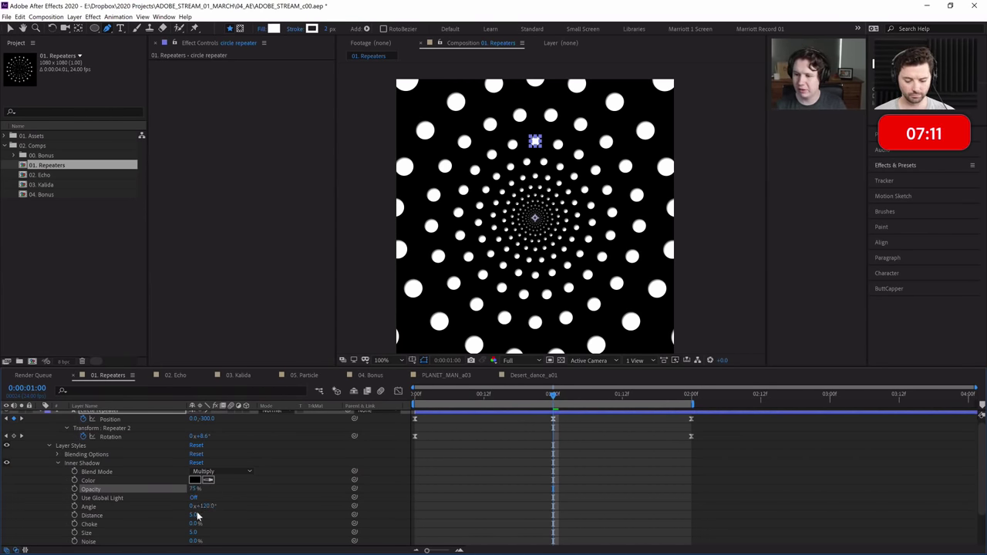
left_click_drag(192, 533, 348, 420)
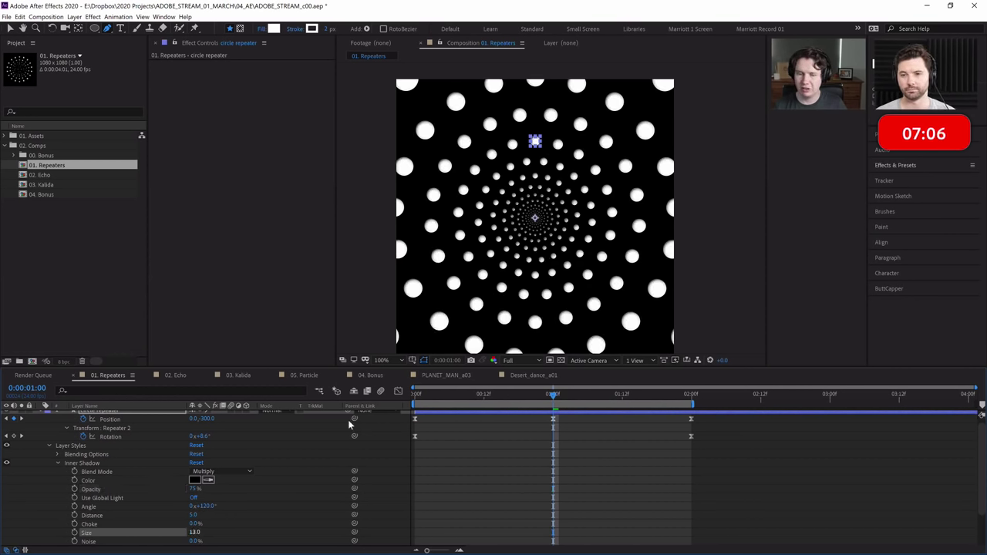
left_click(193, 516)
mouse_move(172, 515)
left_mouse_down()
mouse_move(192, 515)
mouse_move(184, 515)
left_mouse_up()
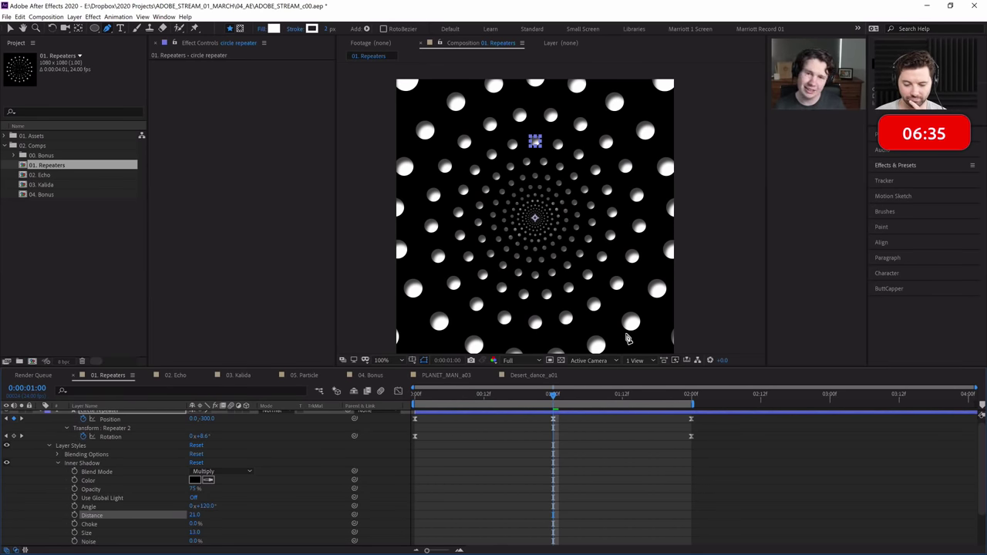
Set the Inner Shadow's angle to 314°, distance to 10 and opacity to 100% at 1:00.
left_click(548, 398)
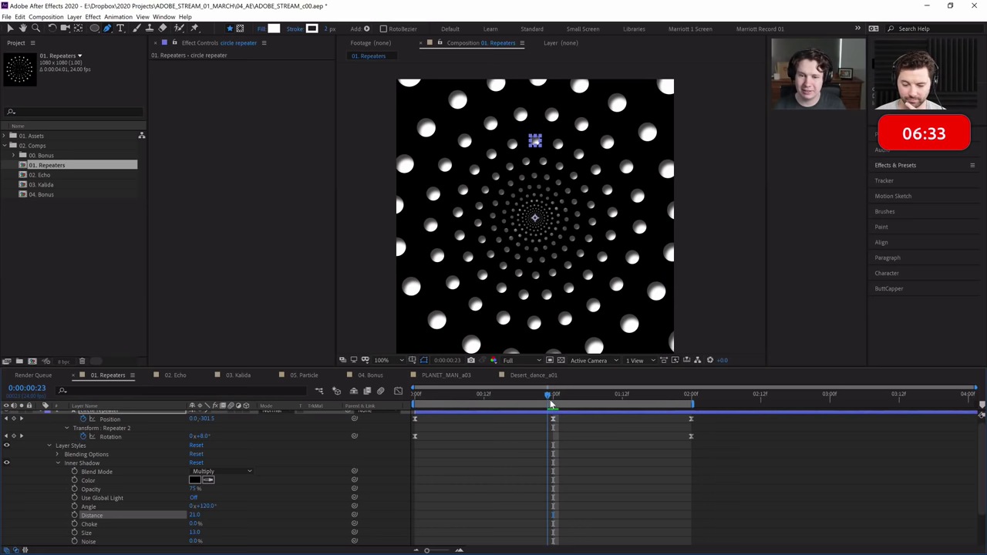
left_click(551, 398)
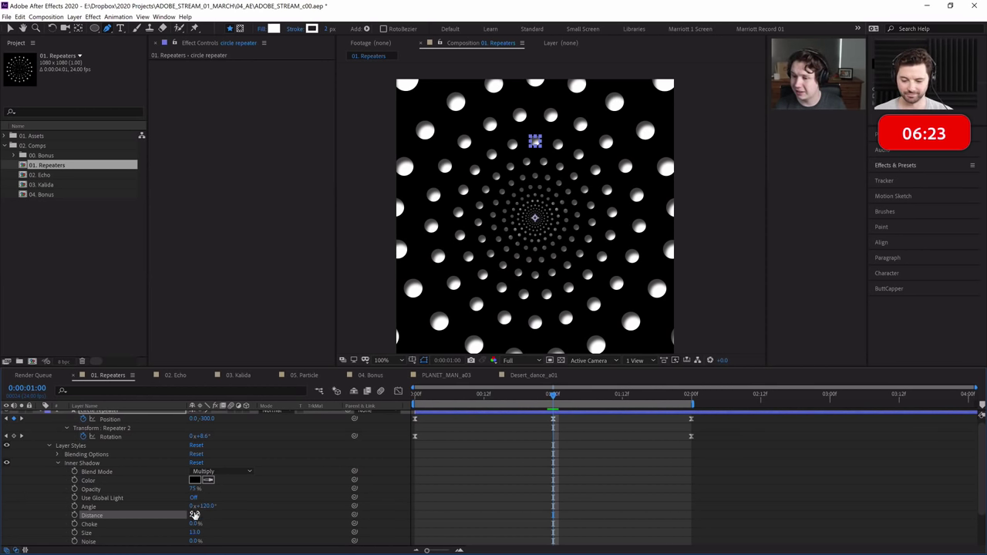
mouse_move(205, 507)
left_mouse_down()
mouse_move(193, 506)
mouse_move(289, 489)
left_mouse_up()
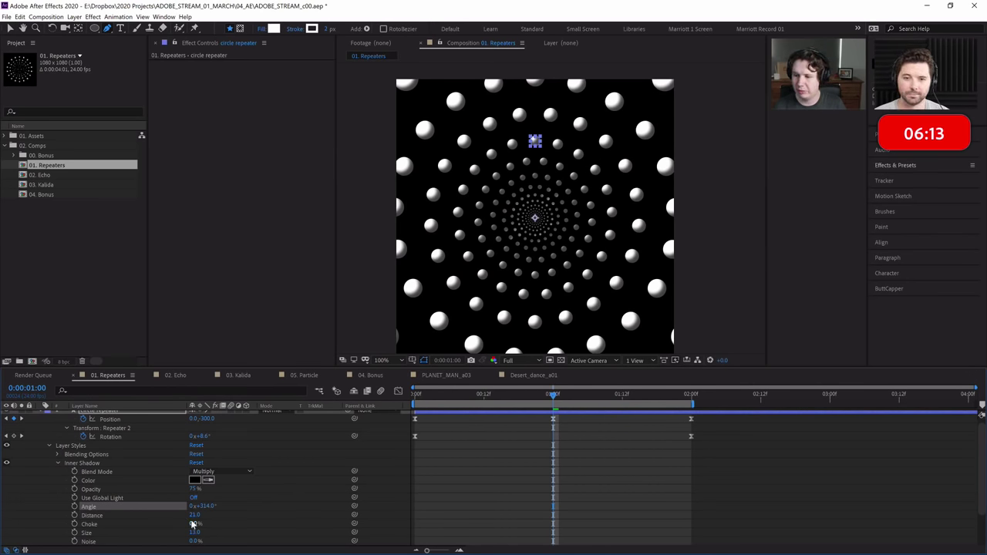
mouse_move(193, 515)
left_mouse_down()
mouse_move(182, 510)
mouse_move(219, 488)
left_mouse_up()
left_click(124, 474)
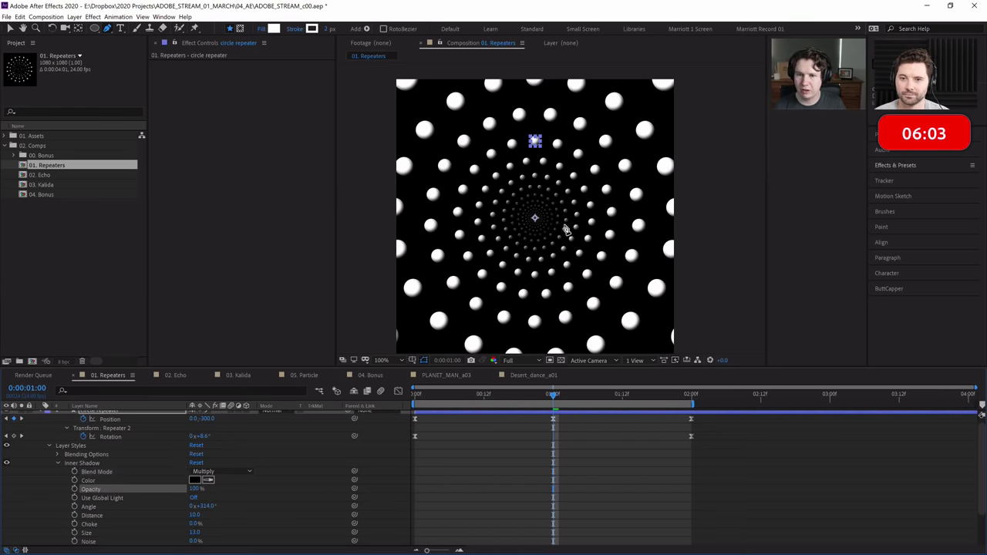
scroll(563, 261, "up", 1)
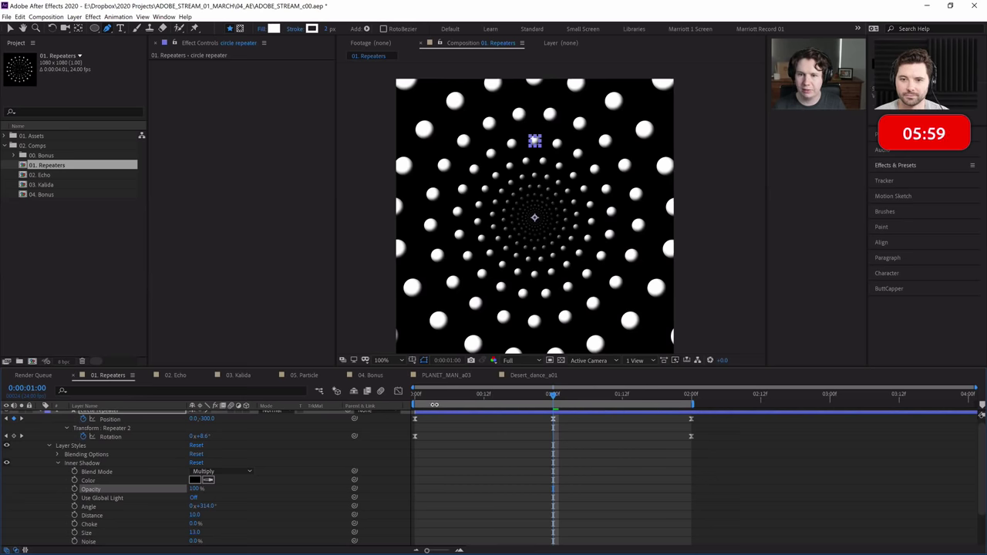
Change the Inner Shadow colour to a dark blue, about #161156.
left_click(195, 479)
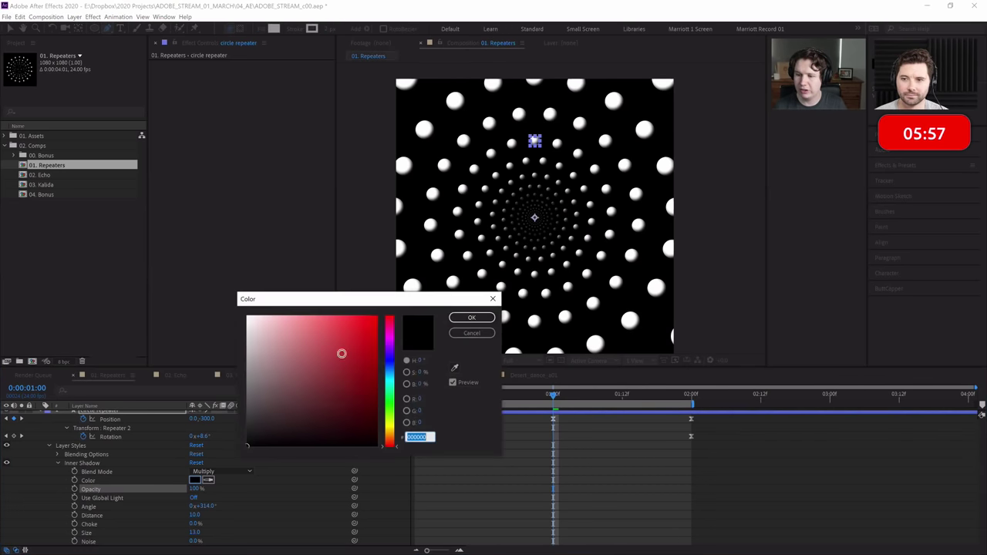
left_click_drag(396, 278, 396, 321)
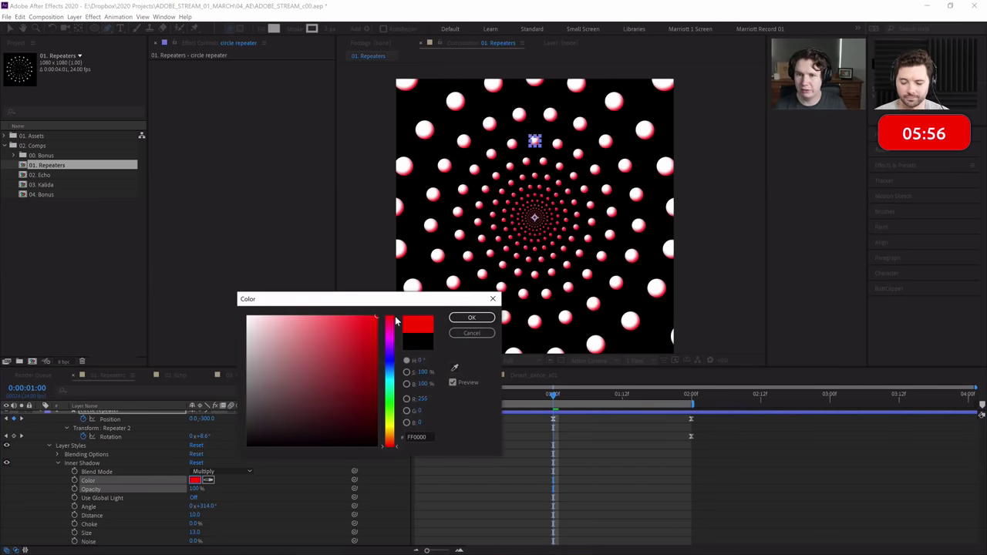
left_click(389, 358)
mouse_move(351, 368)
left_mouse_down()
mouse_move(378, 390)
mouse_move(340, 391)
mouse_move(326, 408)
mouse_move(352, 402)
left_mouse_up()
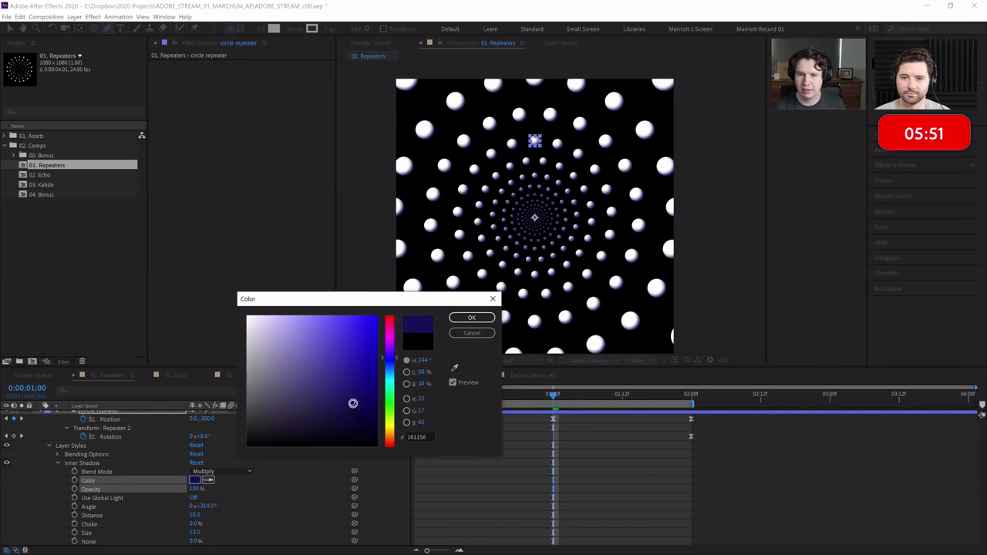
left_click(472, 317)
Preview the animation of the blue-shaded circles from the start of the work area.
left_click_drag(553, 395, 390, 399)
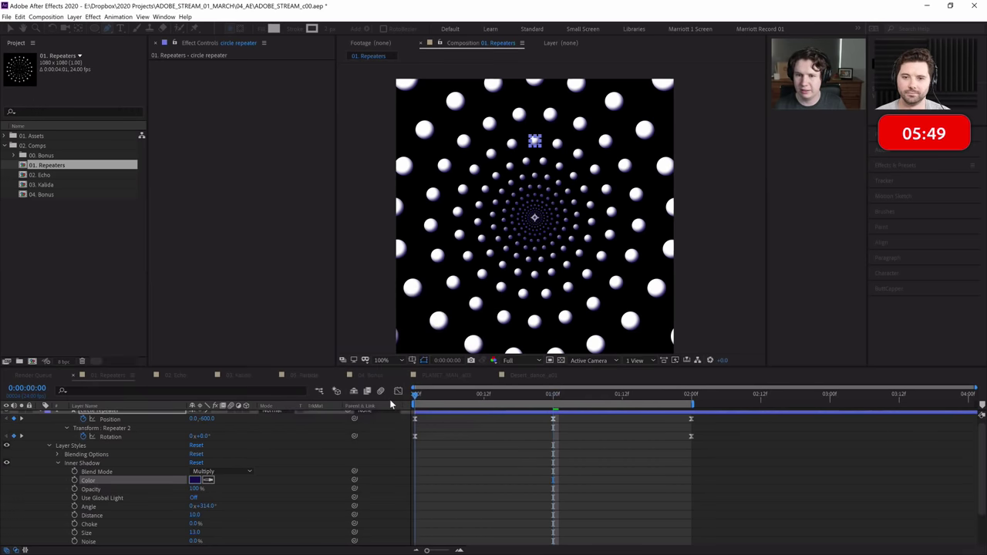
key("space")
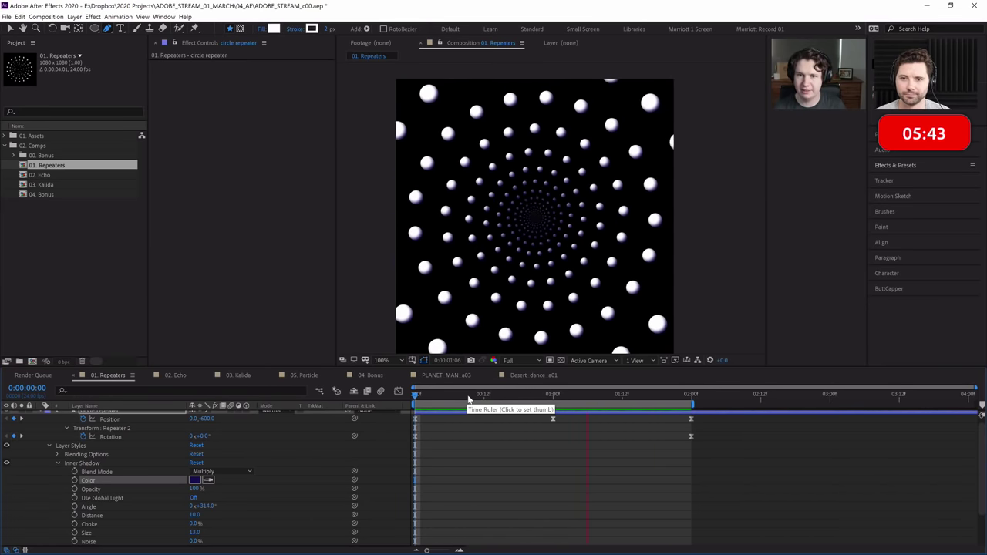
key("space")
key("space")
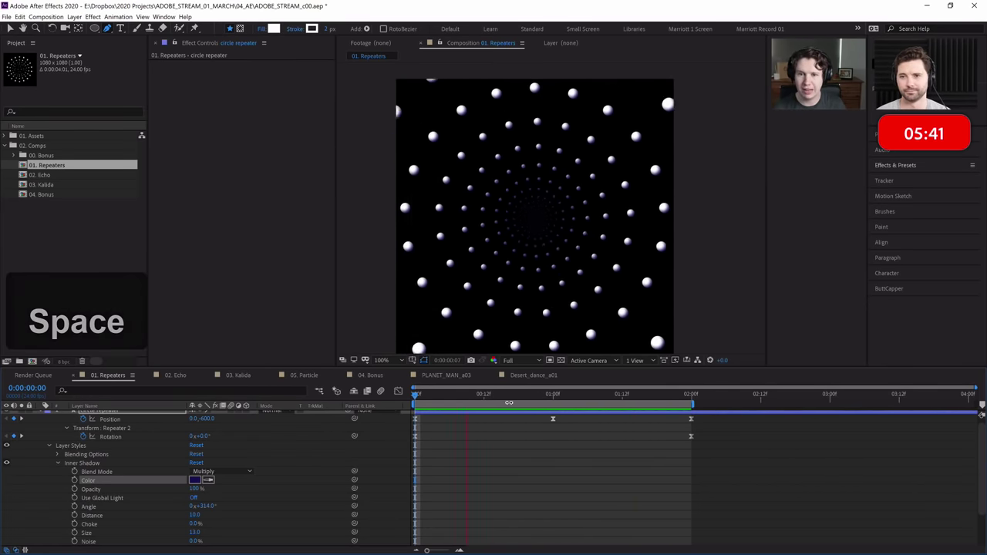
left_click_drag(541, 404, 403, 392)
key("space")
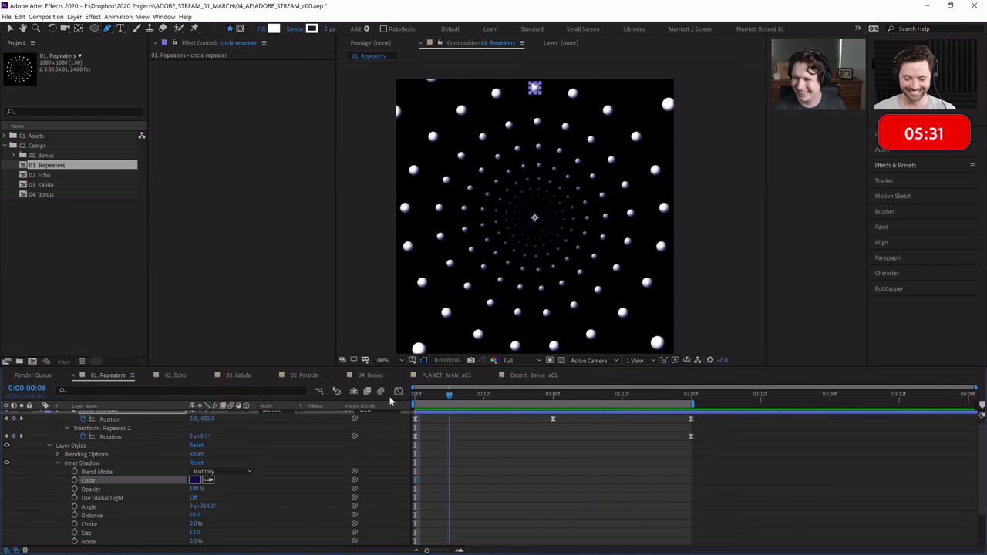
Collapse the Inner Shadow settings and replay the animation, ending with the current time at 1:00.
left_click(583, 395)
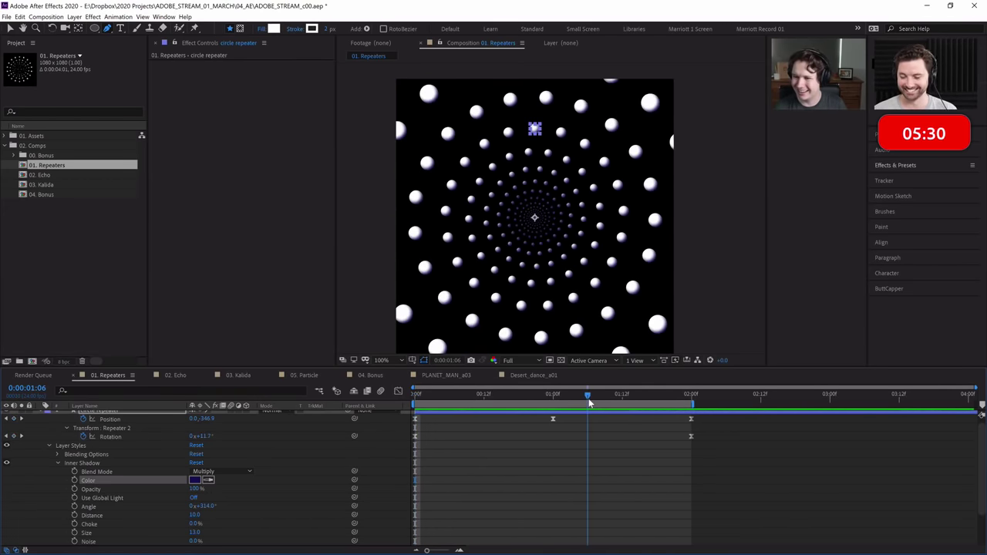
left_click(59, 463)
key("space")
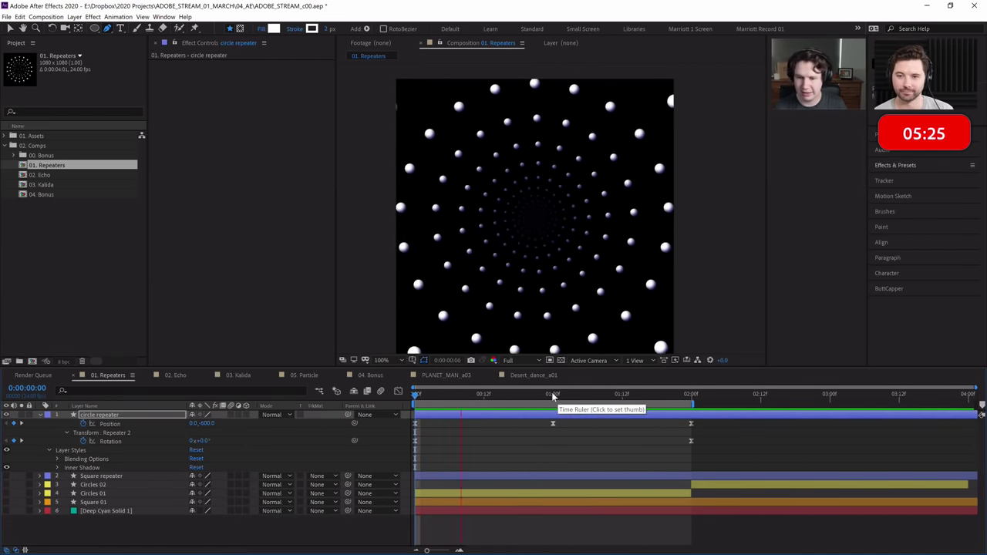
key("space")
left_click_drag(415, 394, 553, 395)
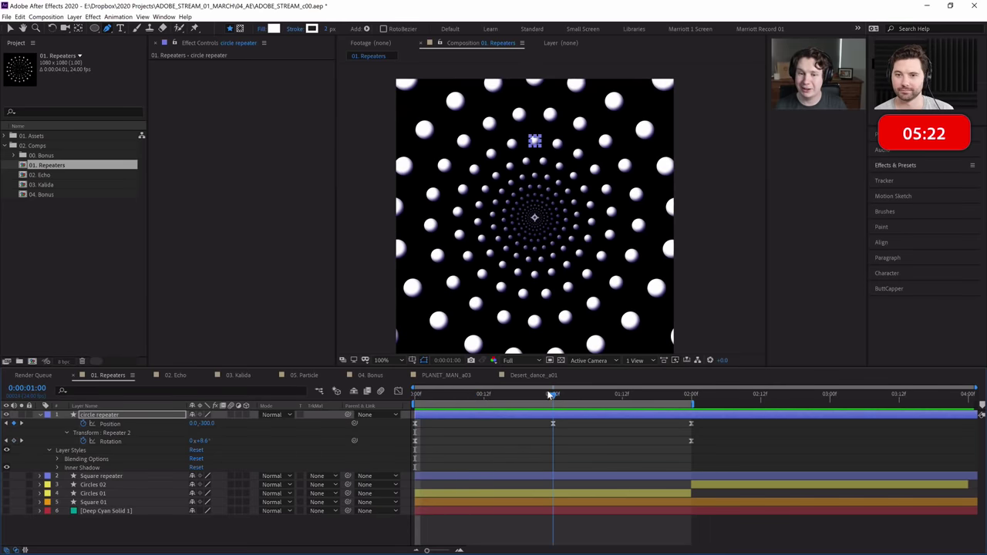
Set the offset of Repeater 2 on the circle repeater layer to 0.
left_click(41, 417)
left_click(41, 417)
left_click(56, 433)
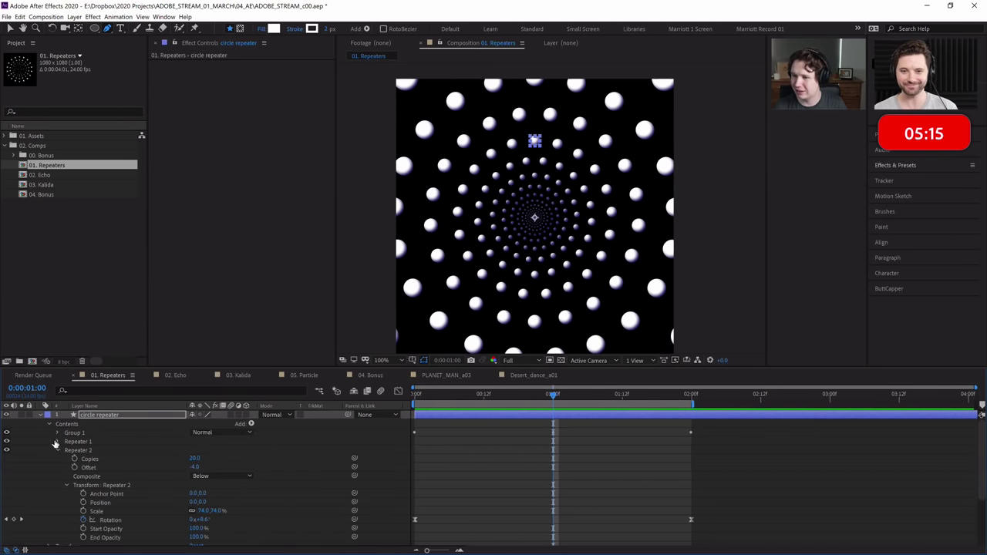
left_click(56, 451)
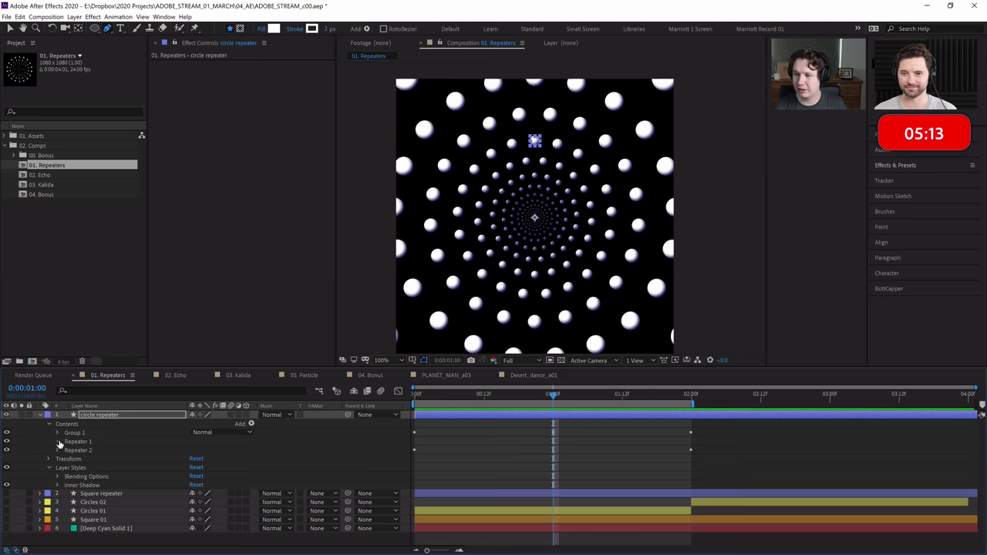
left_click(57, 442)
left_click(57, 442)
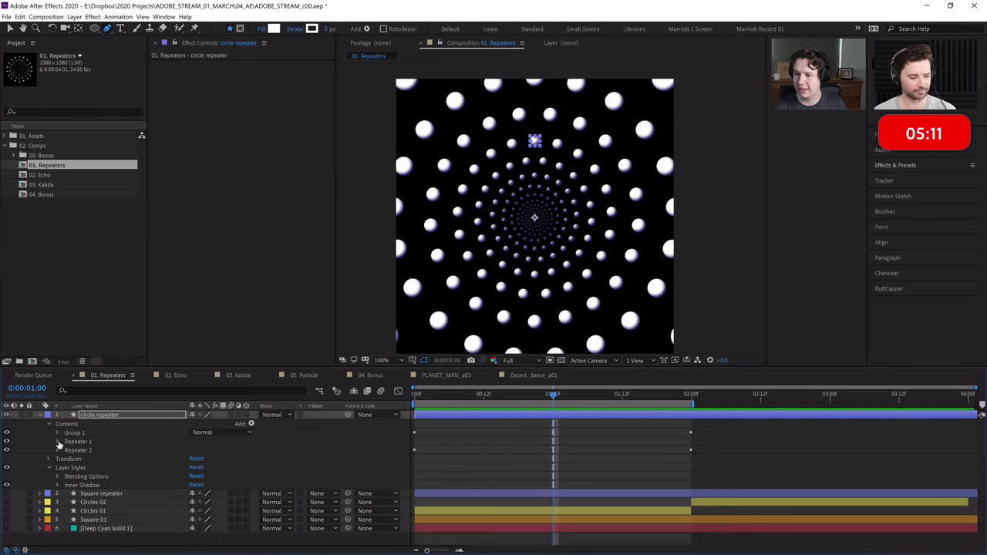
left_click(57, 451)
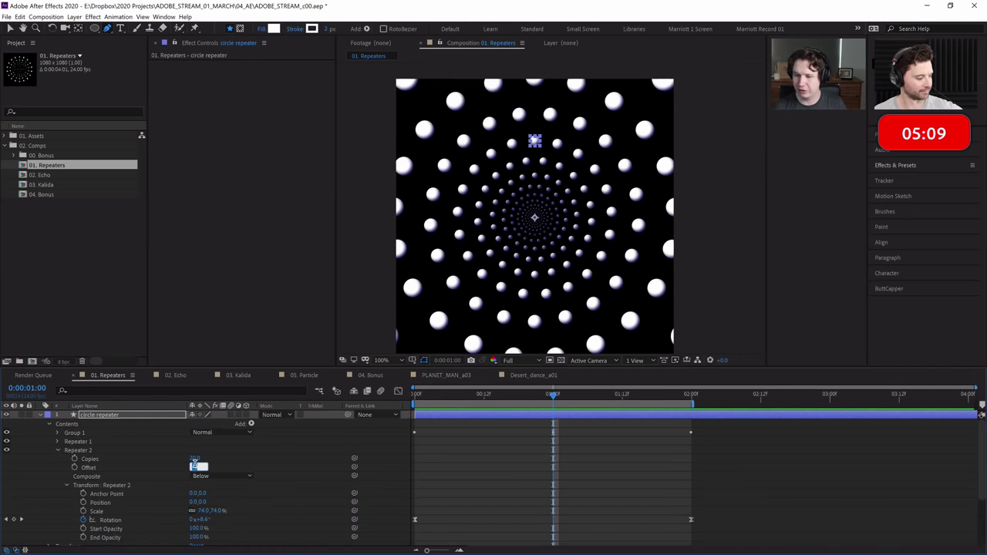
type("0")
key("Return")
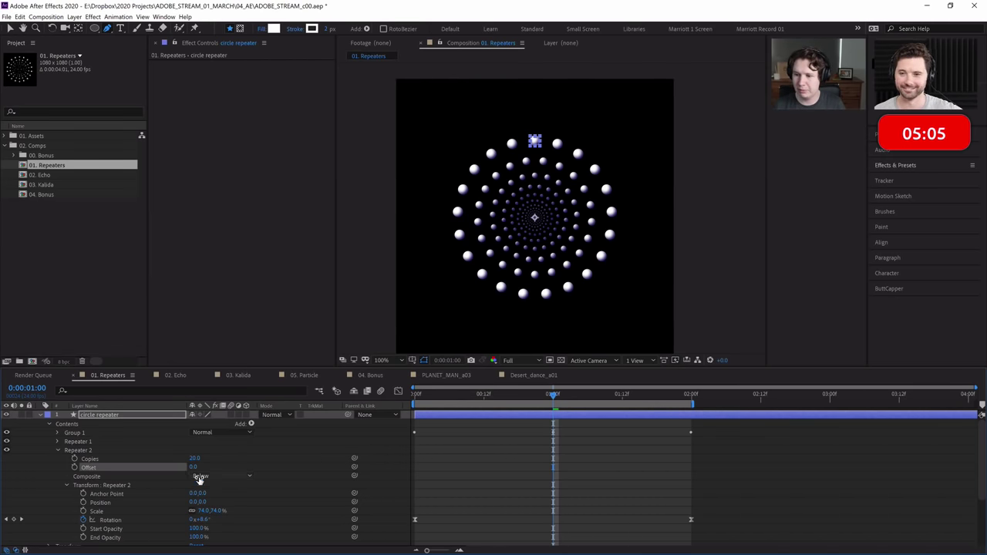
Set the offset of Repeater 2 to 1 and preview the animation.
key("Up")
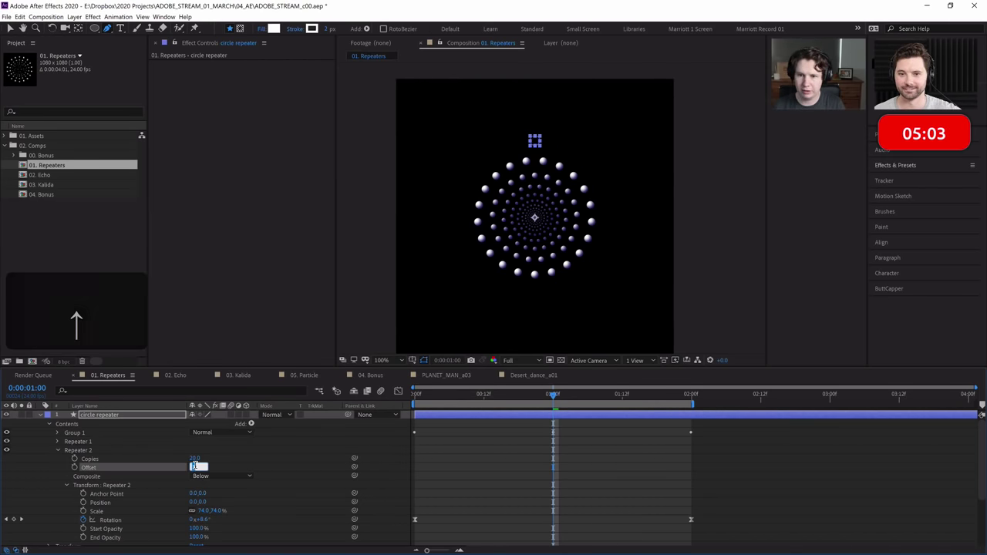
left_click(584, 439)
key("space")
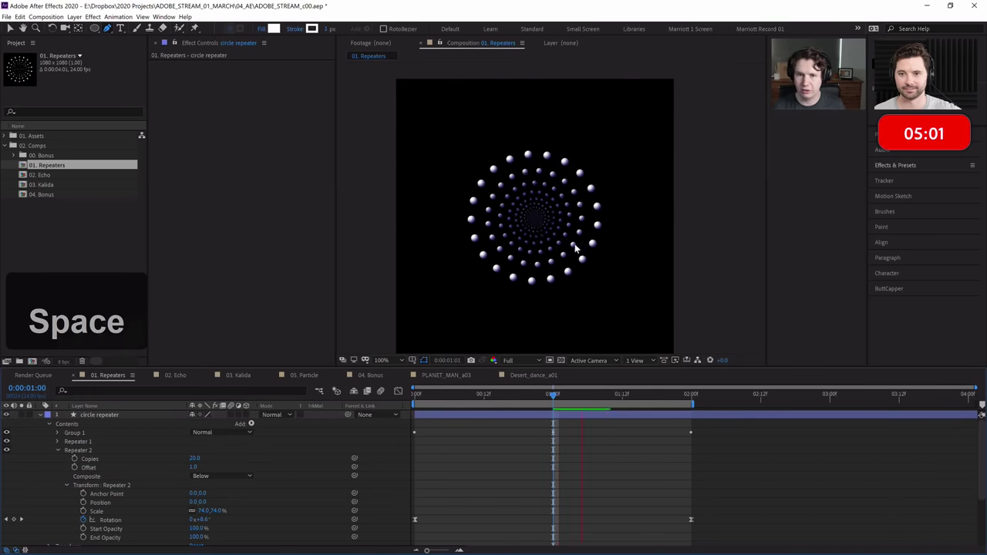
key("space")
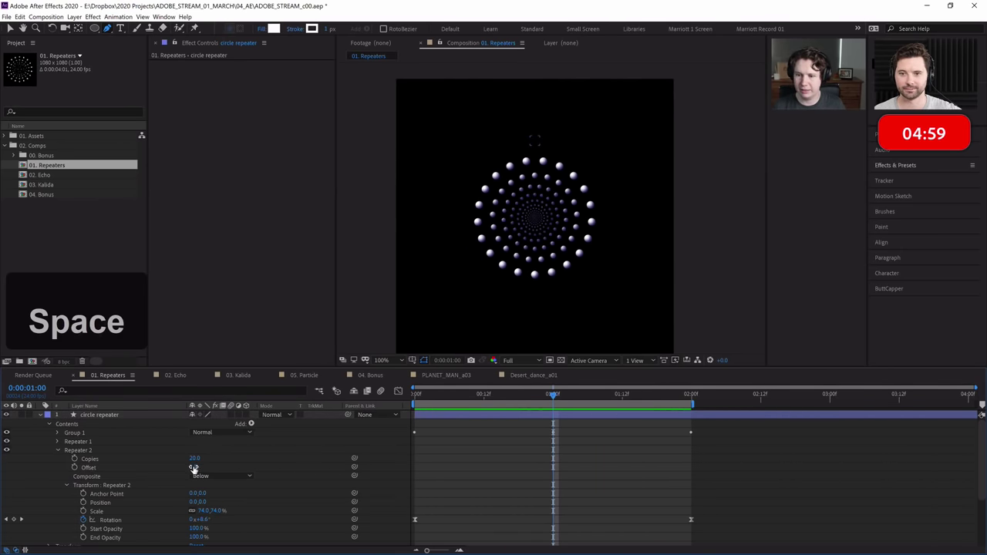
Set the offset of Repeater 2 to 2 and collapse its settings.
left_click(196, 466)
key("Up")
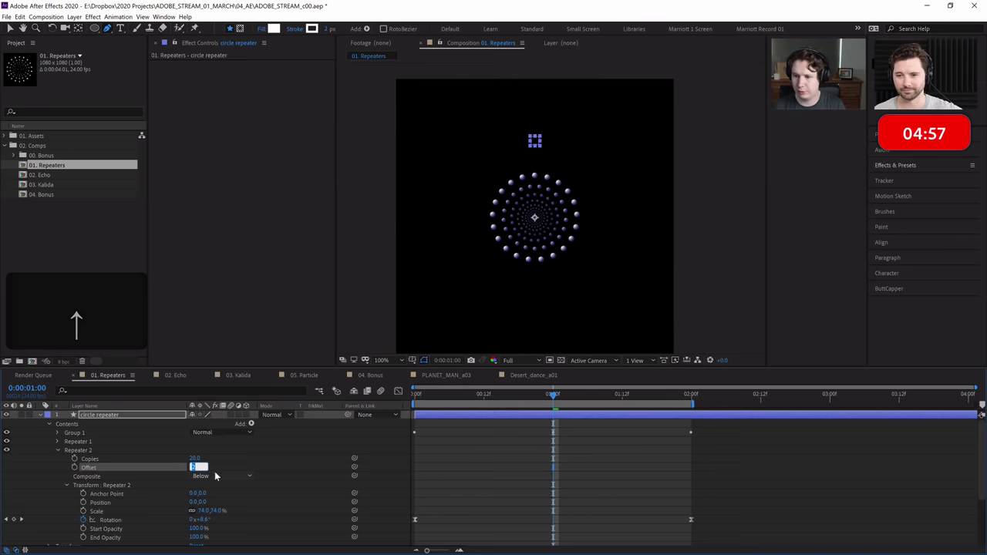
left_click(497, 420)
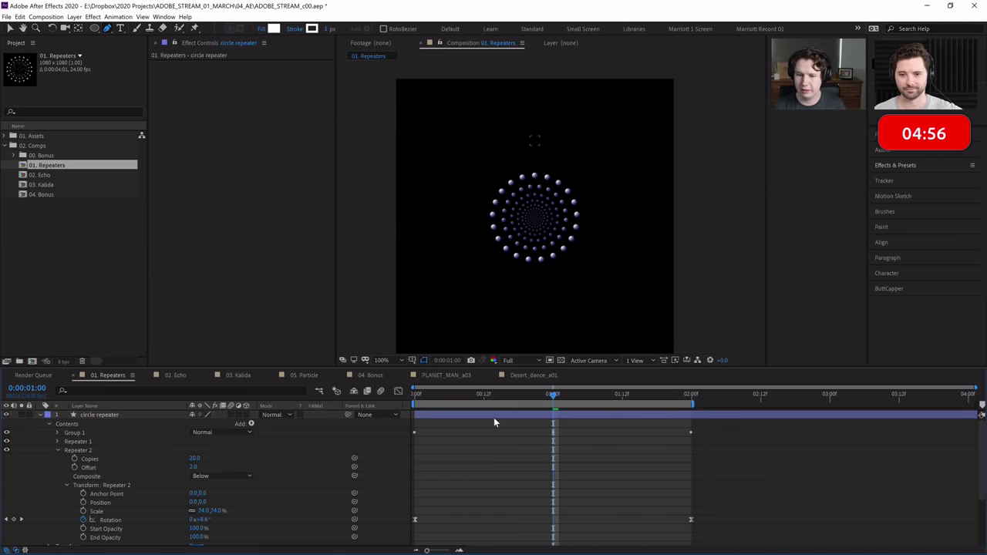
left_click(57, 450)
Add a third repeater to the circle repeater layer's contents and expand its transform settings.
left_click(166, 425)
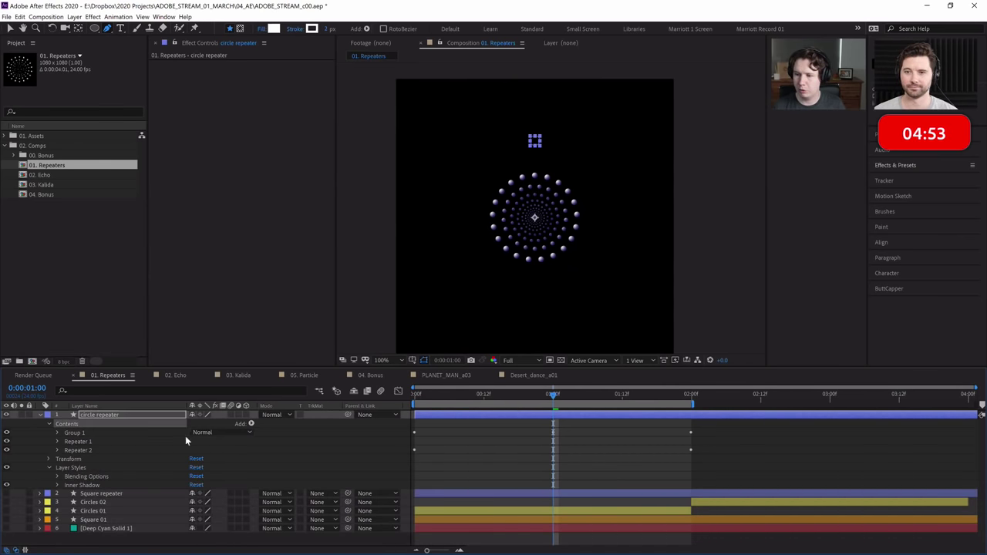
left_click(251, 423)
left_click(176, 340)
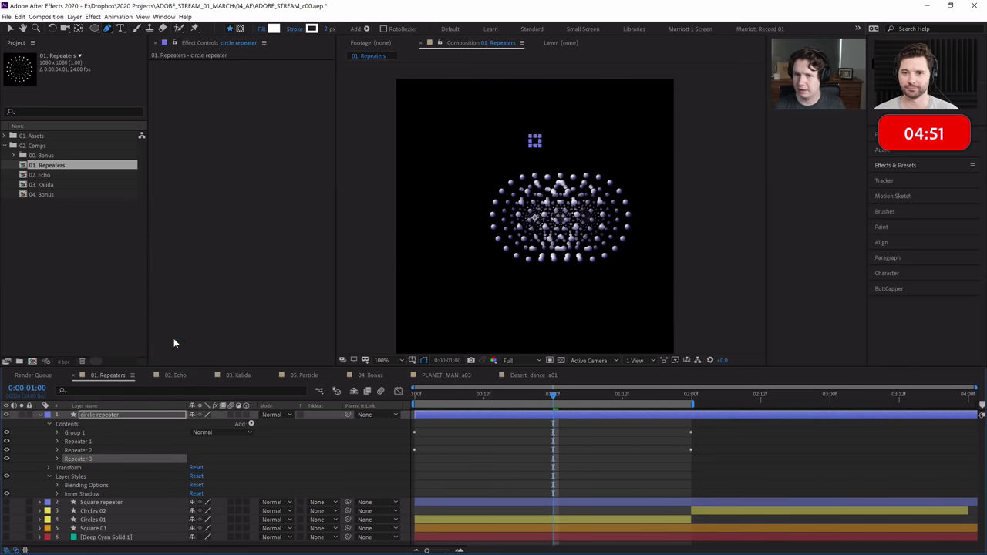
left_click(57, 459)
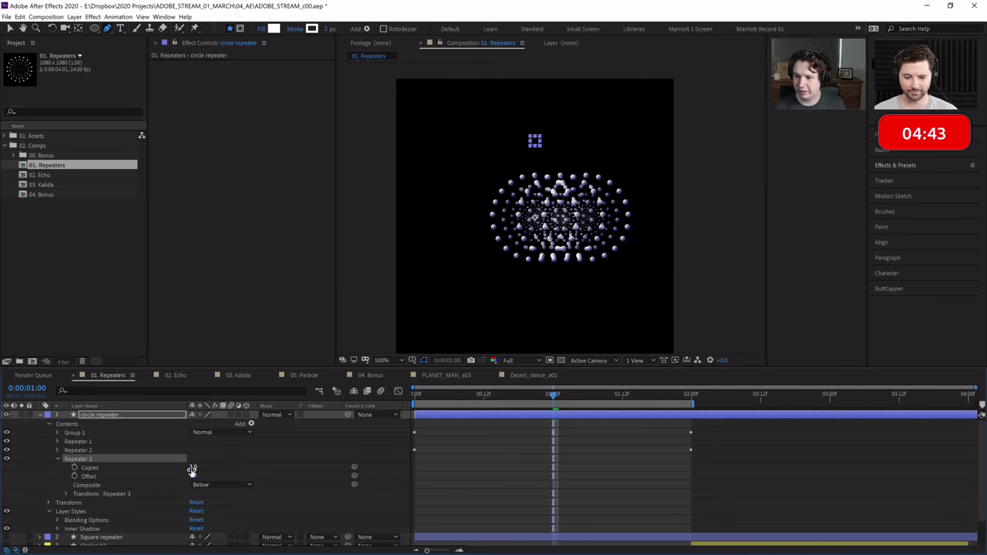
left_click(67, 494)
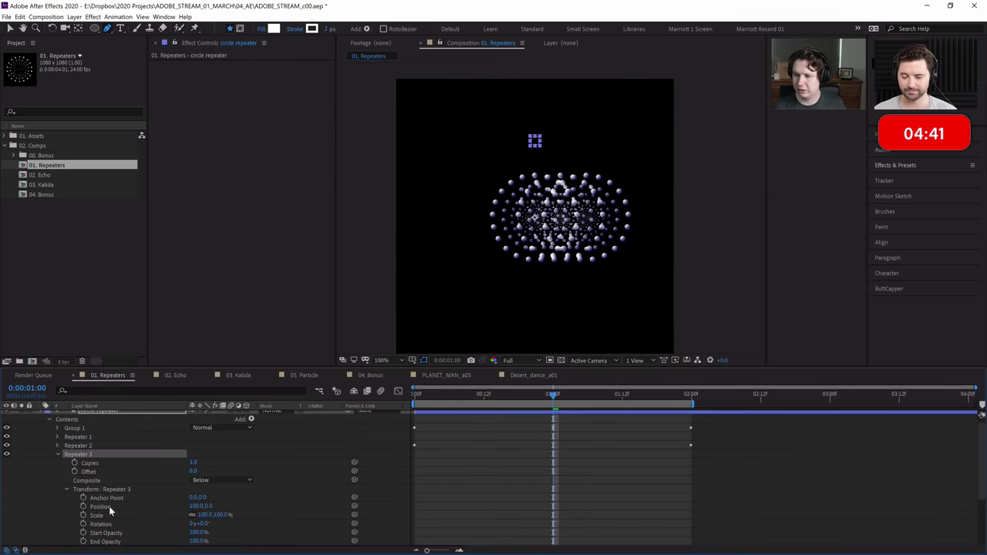
Set Repeater 3's horizontal position to 540 and its offset to -1.
left_click(200, 506)
left_click_drag(199, 506, 414, 505)
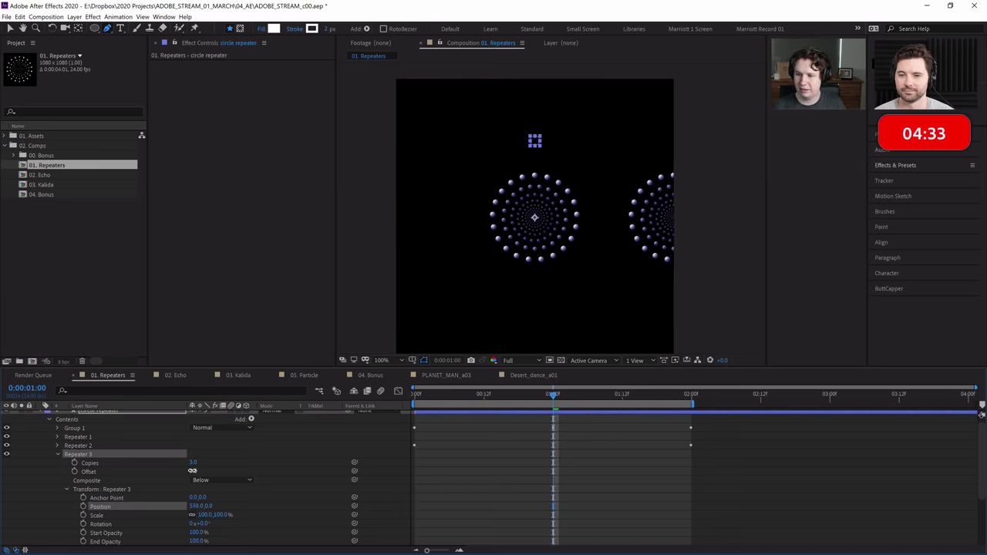
key("Down")
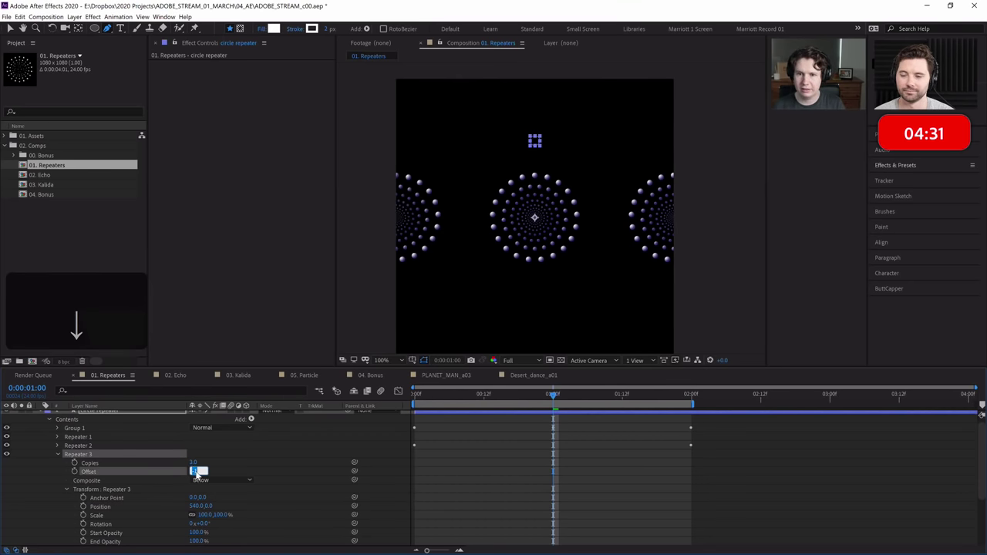
Preview the row of circle patterns, return the current time to 1:00, and collapse the Repeater 3 settings.
key("space")
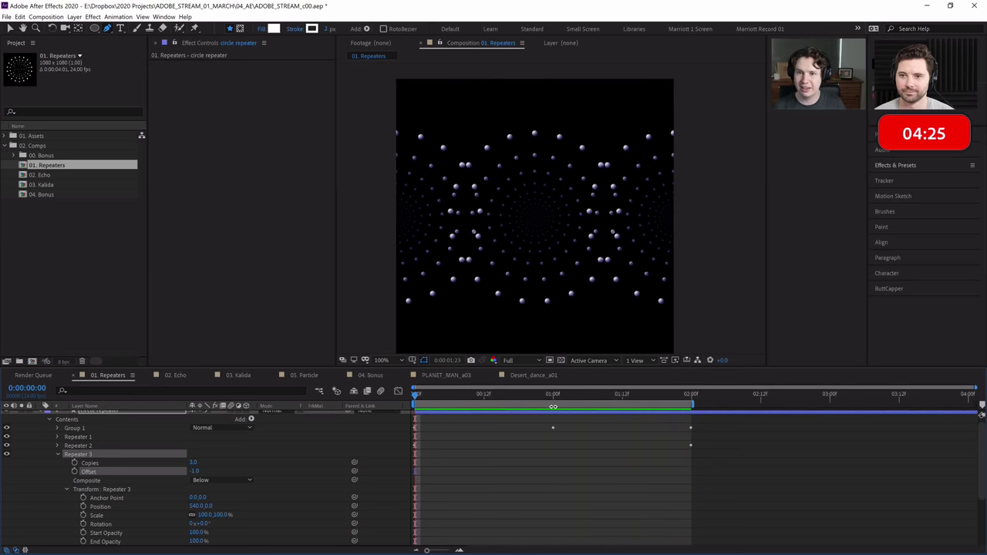
left_click(548, 395)
left_click(557, 400)
left_click(59, 454)
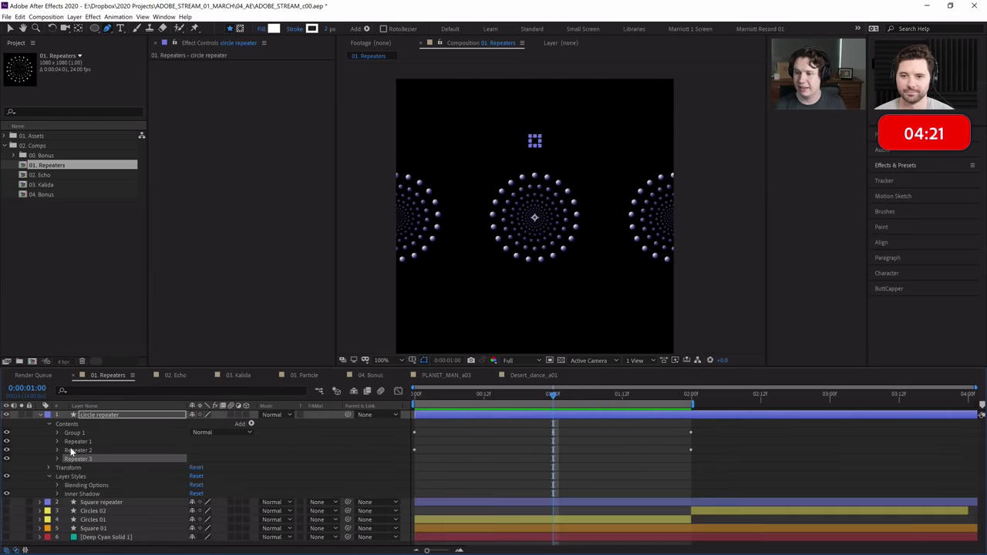
key("space")
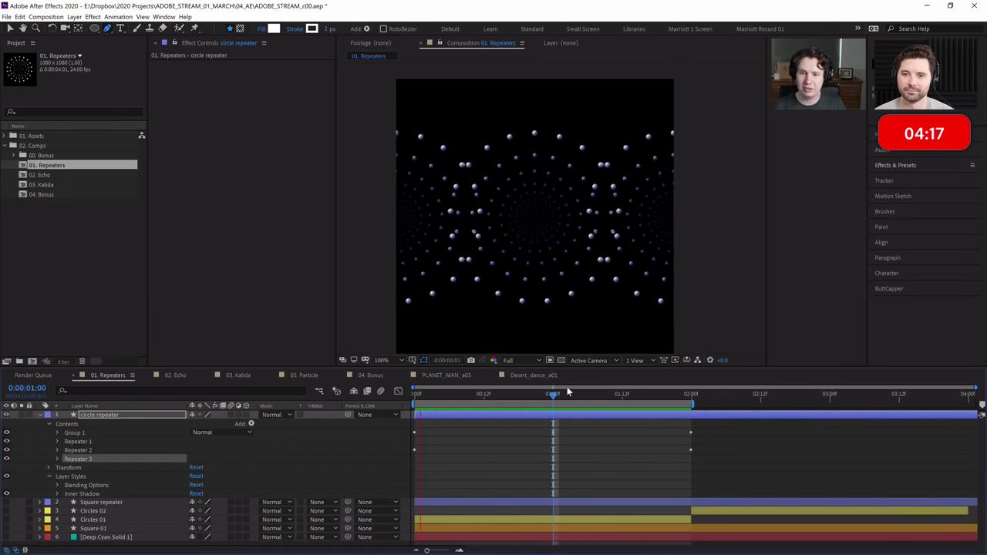
key("space")
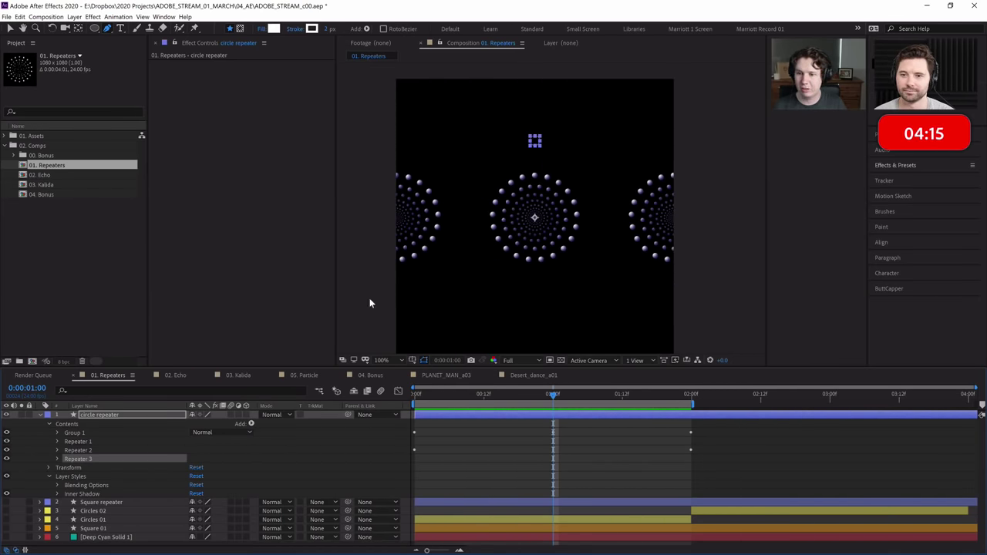
Add a fourth repeater to the circle repeater layer's contents and set its copies to 1.
left_click(251, 423)
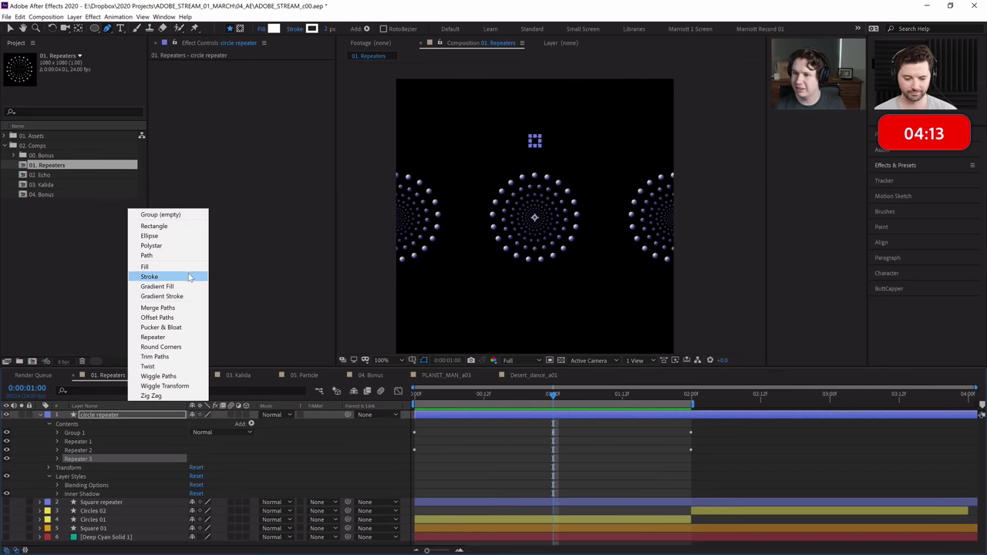
left_click(164, 337)
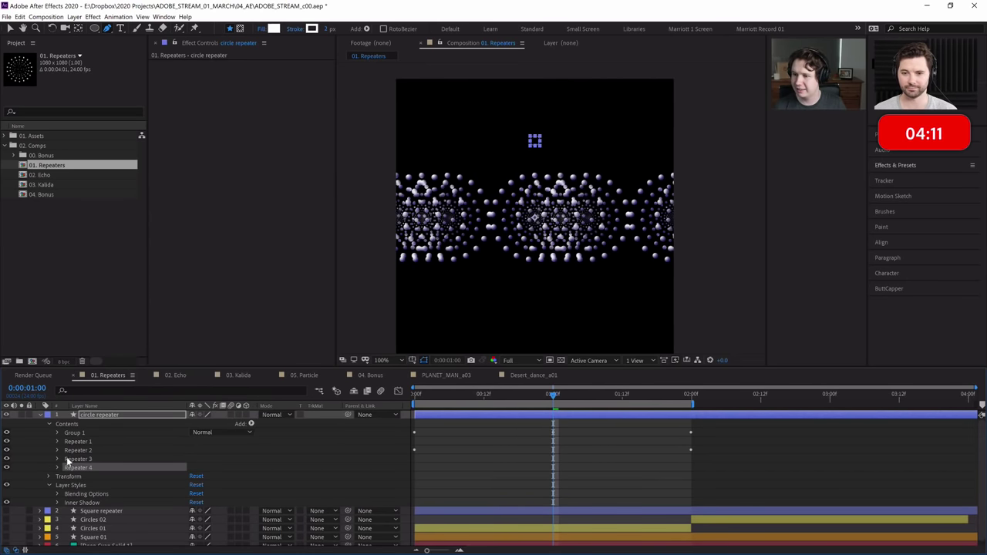
left_click(58, 467)
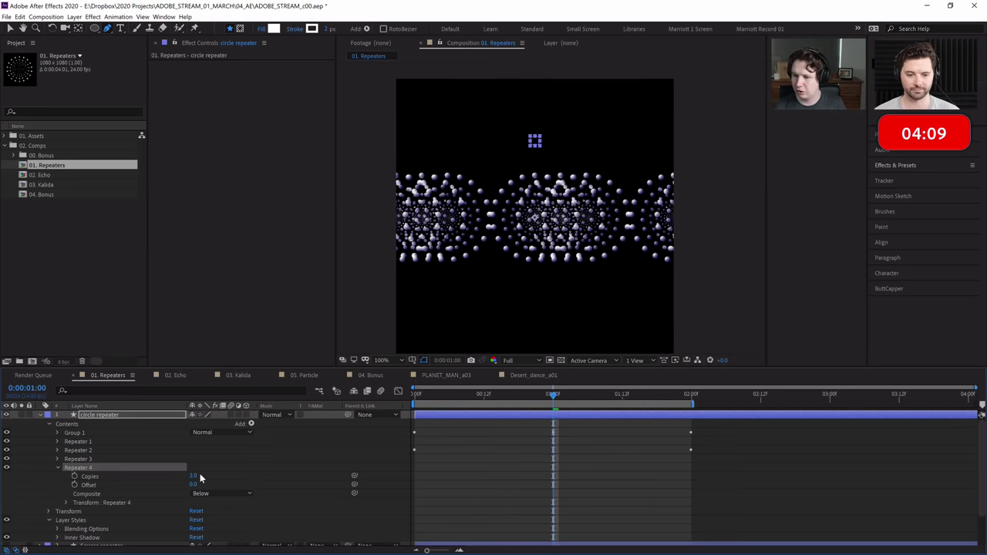
key("Return")
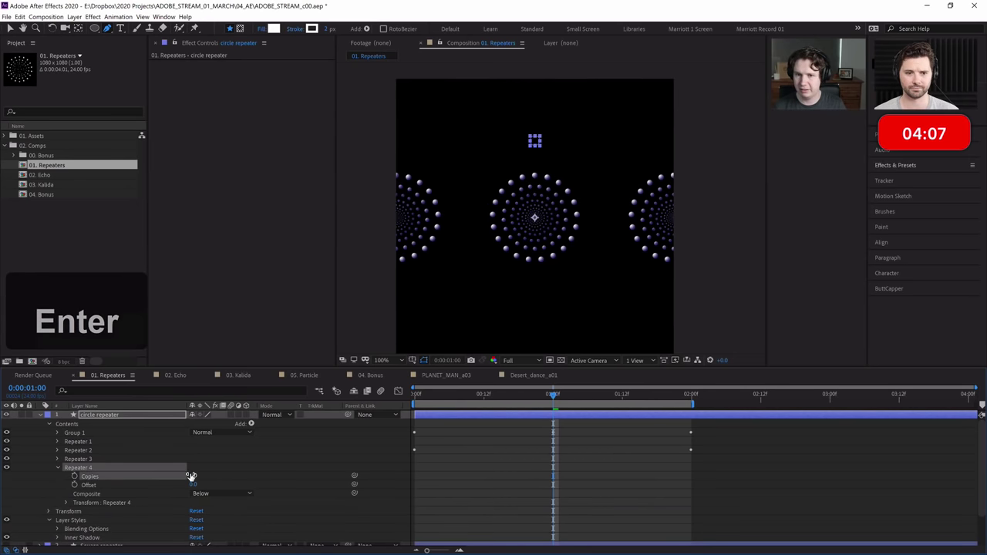
Set Repeater 4's position to about 0, -25 and its number of copies to 2.
left_click(65, 503)
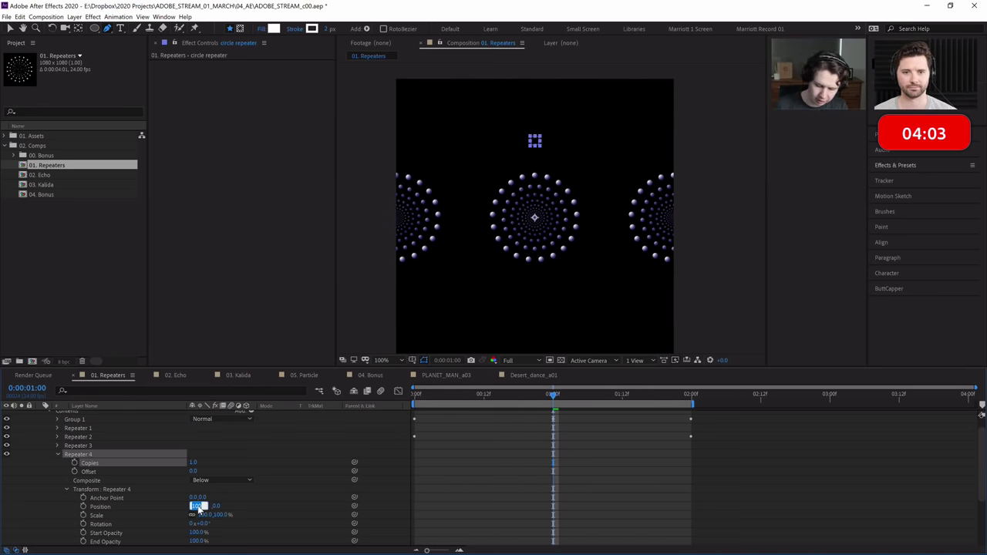
type("0")
key("Return")
left_click_drag(201, 507, 191, 502)
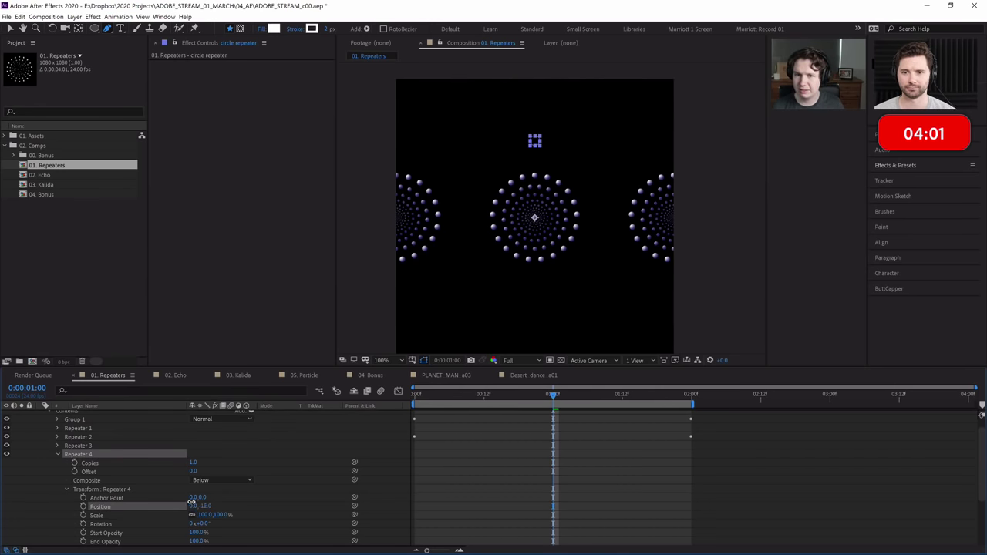
mouse_move(195, 463)
left_mouse_down()
mouse_move(202, 476)
mouse_move(197, 469)
left_mouse_up()
left_click(194, 463)
type("2")
key("Return")
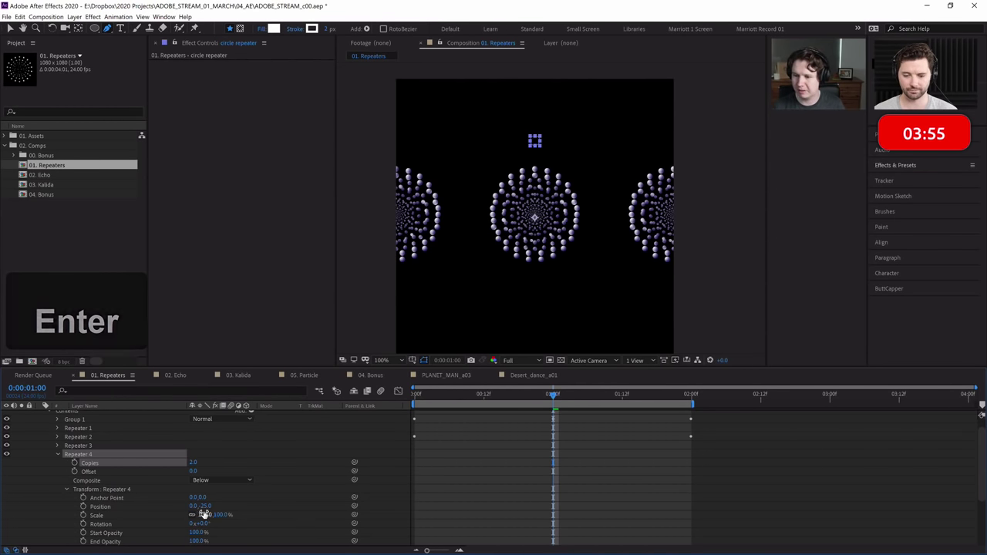
Stagger the second row by setting Repeater 4's position to 281, -387, and preview the animation.
left_click_drag(204, 507, 2, 527)
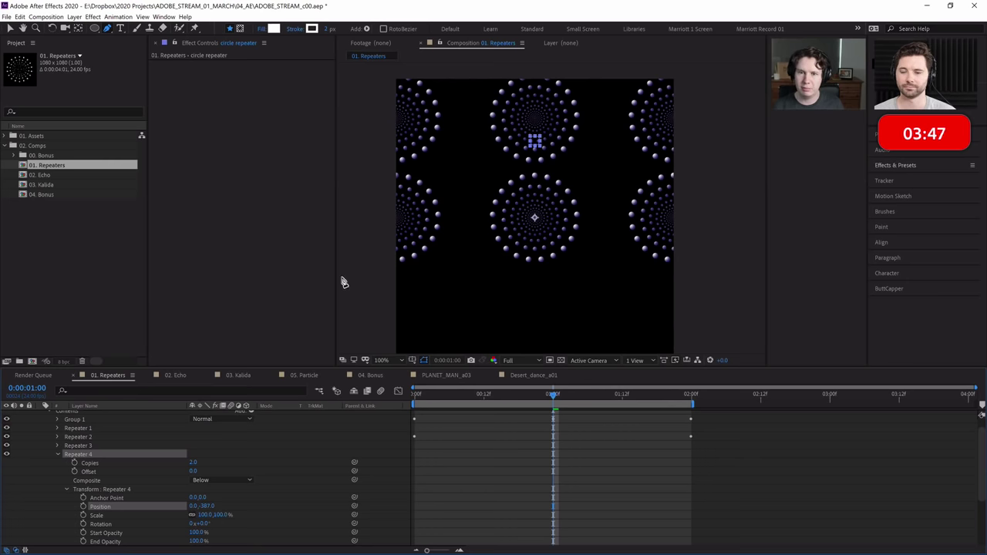
left_click_drag(192, 506, 330, 501)
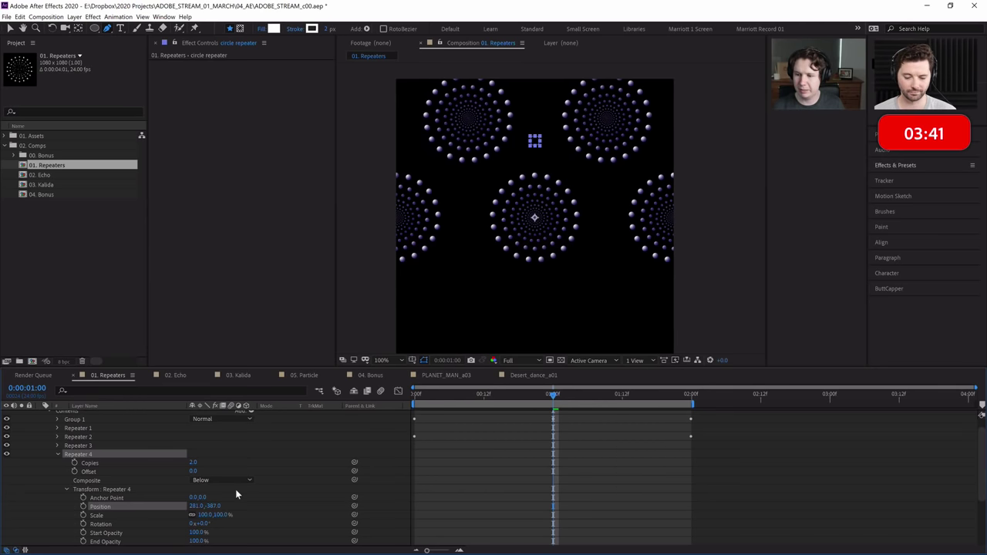
key("space")
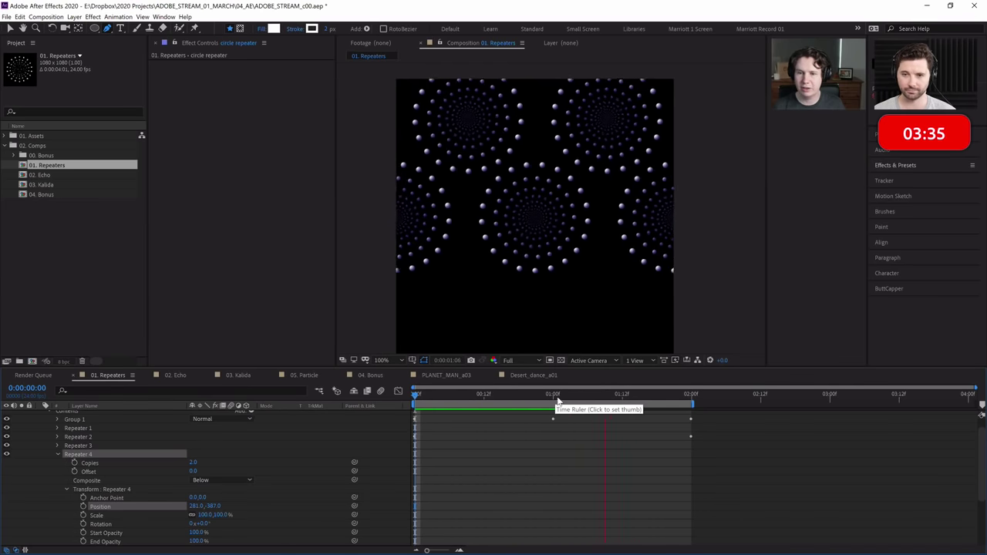
key("space")
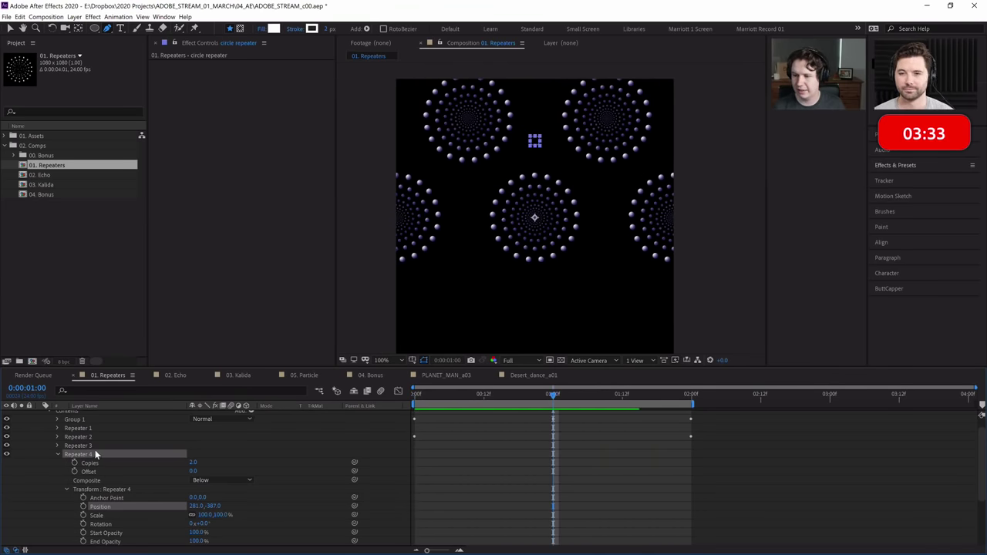
Replay the animation of the two staggered rows and save the project.
scroll(493, 249, "down", 2)
scroll(519, 260, "up", 3)
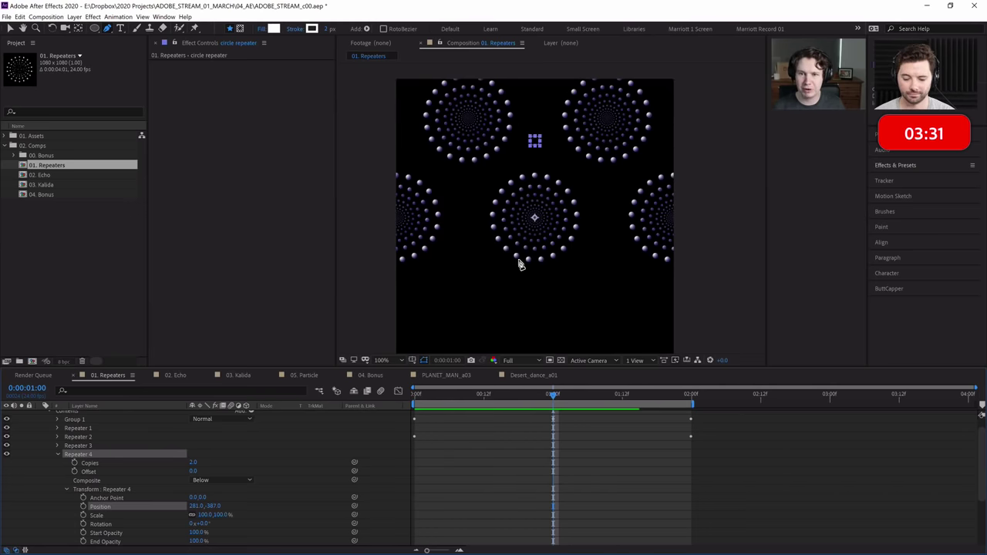
key("space")
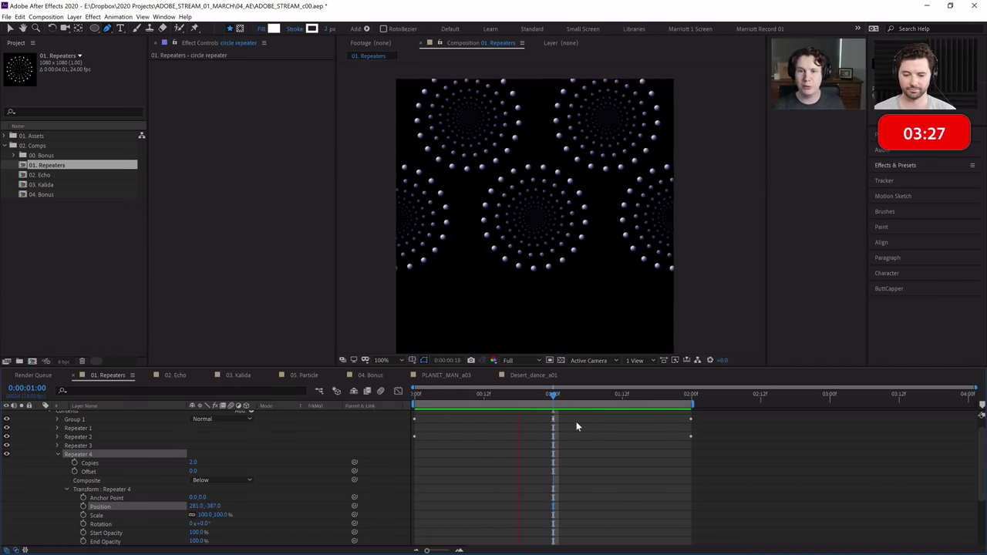
scroll(540, 432, "up", 1)
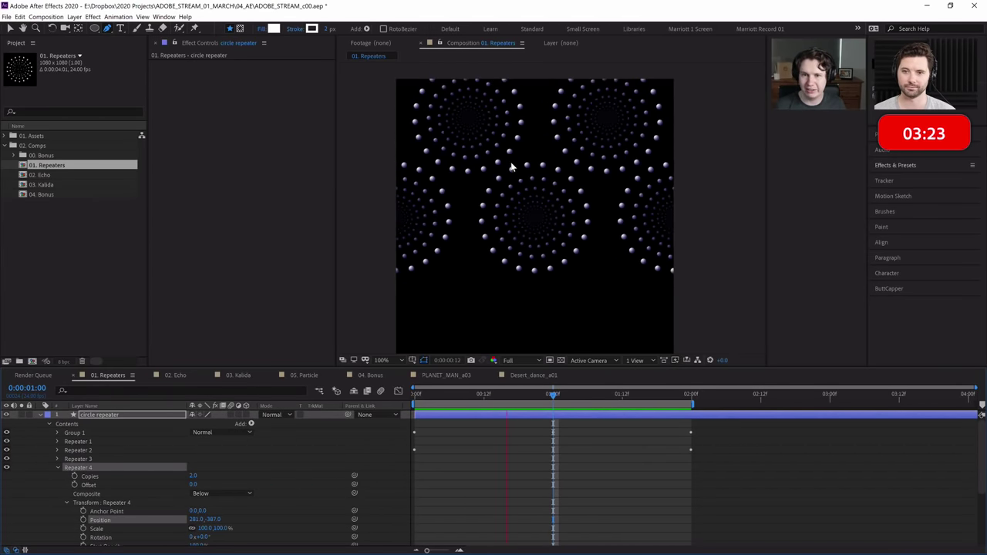
key("ctrl+space")
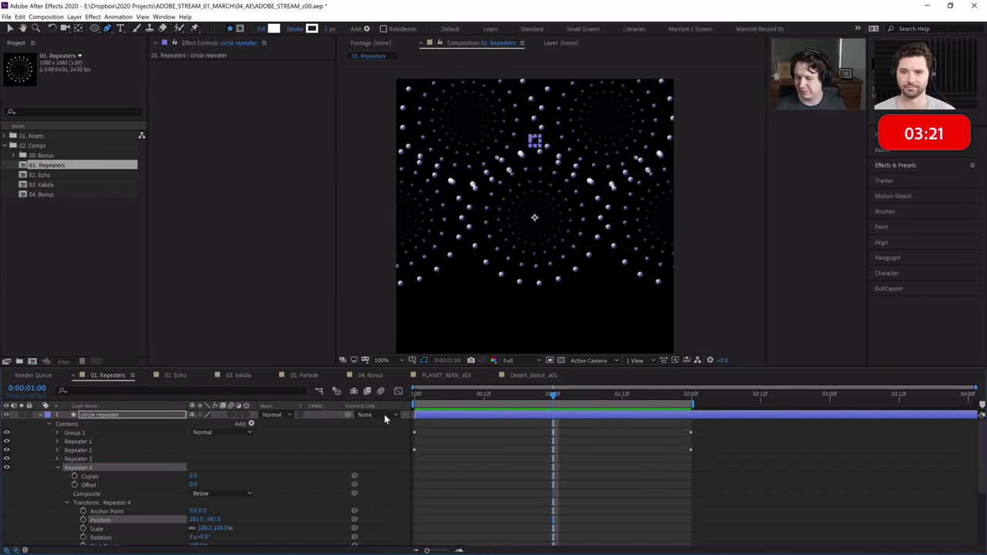
key("s")
key("shift+space")
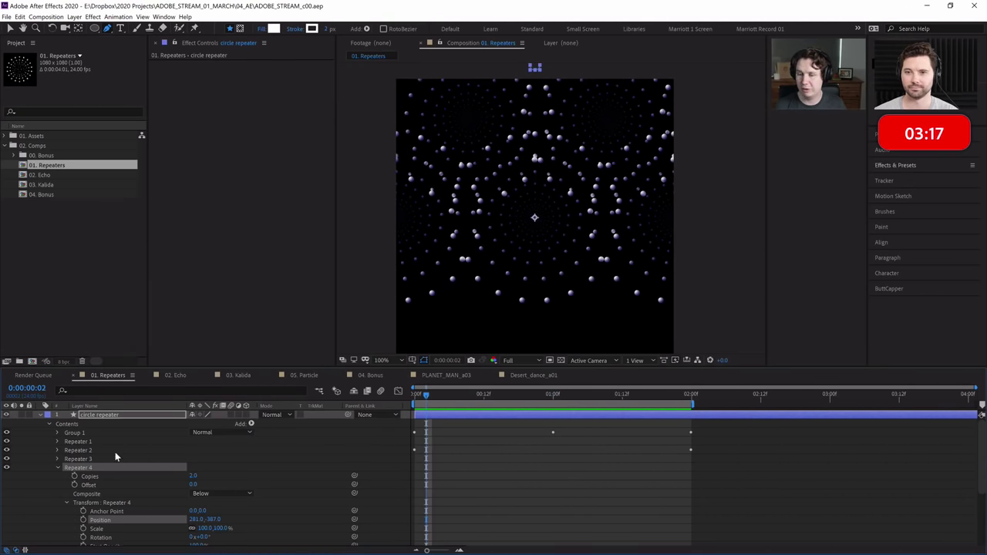
Toggle the visibility of Repeaters 3, 4 and 1 at frame 0:08 to examine what each contributes to the pattern.
left_click(456, 393)
left_click(7, 459)
left_click(7, 468)
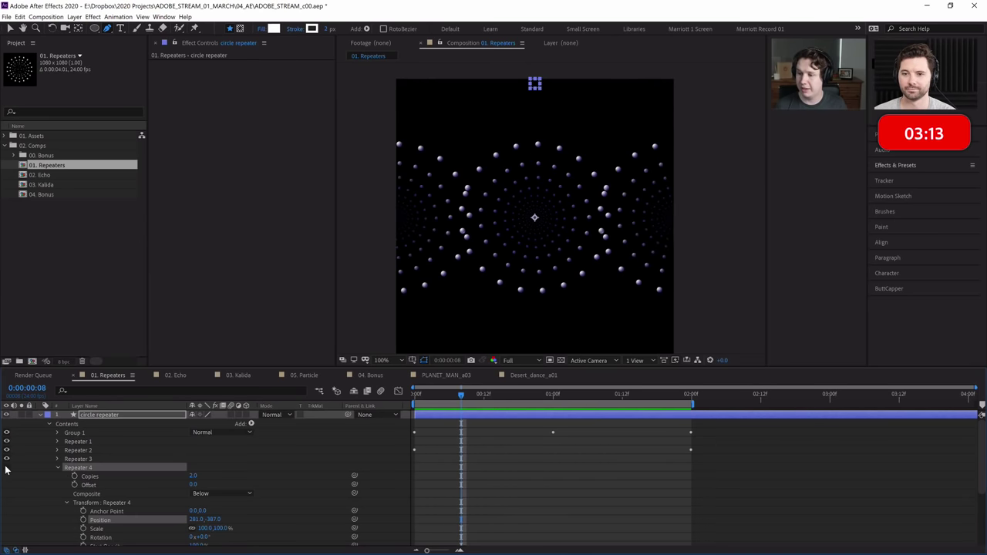
left_click(85, 441)
left_click(7, 441)
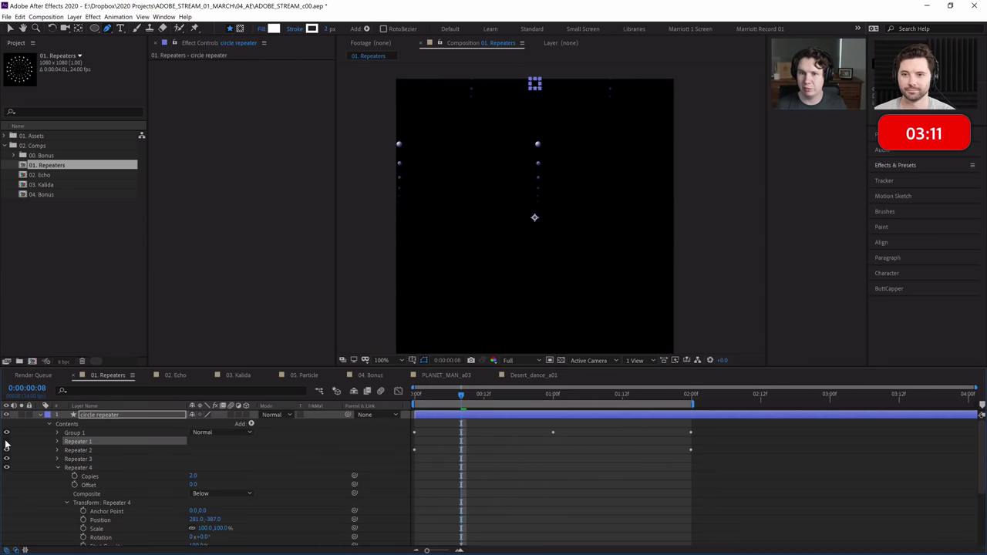
Hide Repeaters 2 and 3, preview the animation, and make Repeater 3 visible again.
key("space")
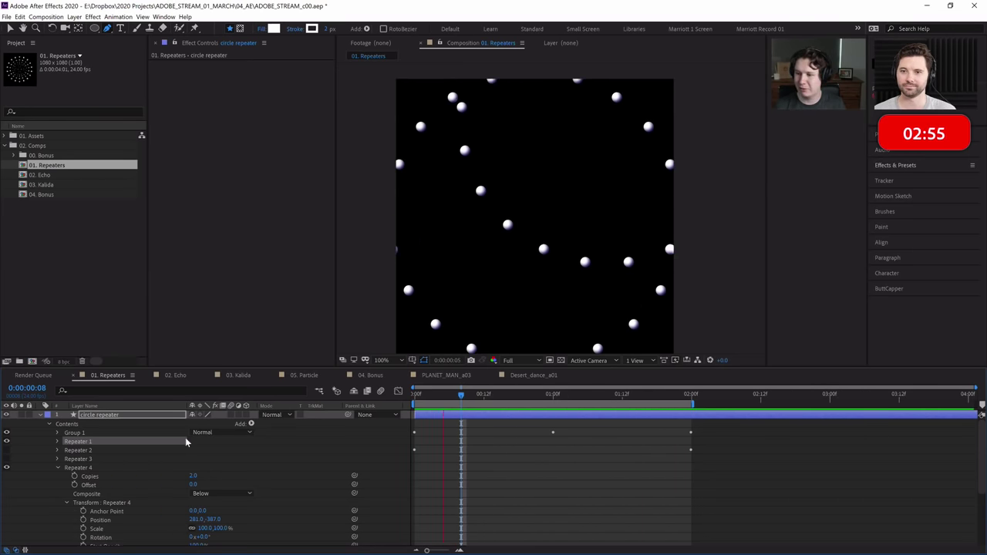
left_click(6, 441)
left_click(6, 459)
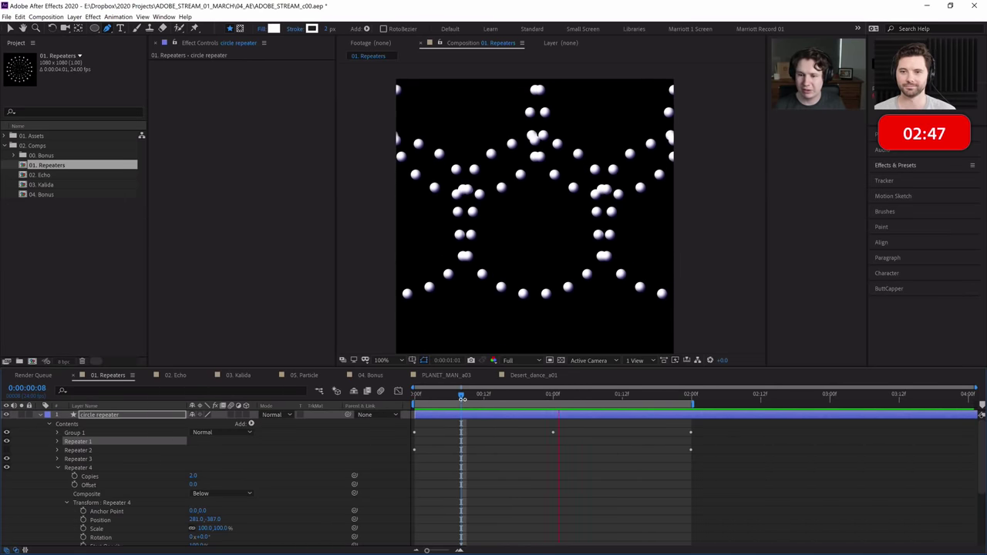
Make Repeater 2 visible, hide Repeaters 3 and 4, and move to frame 0:10 of the single radial pattern.
left_click(7, 450)
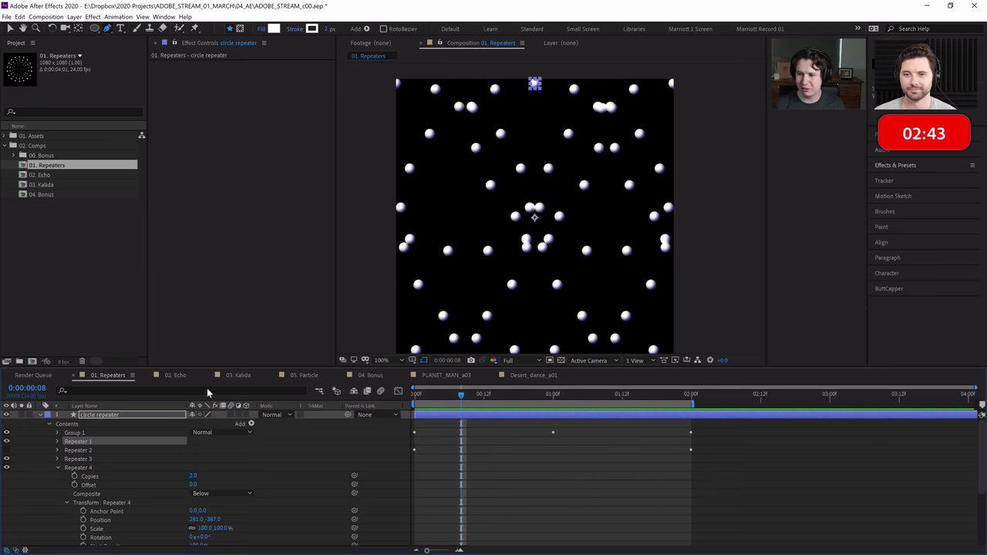
left_click(6, 468)
left_click(6, 450)
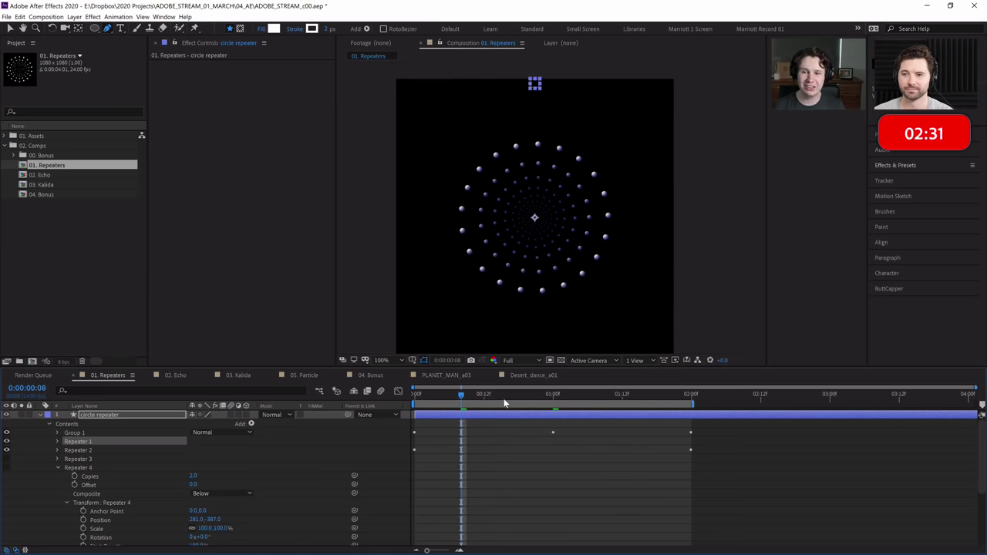
left_click_drag(462, 395, 472, 396)
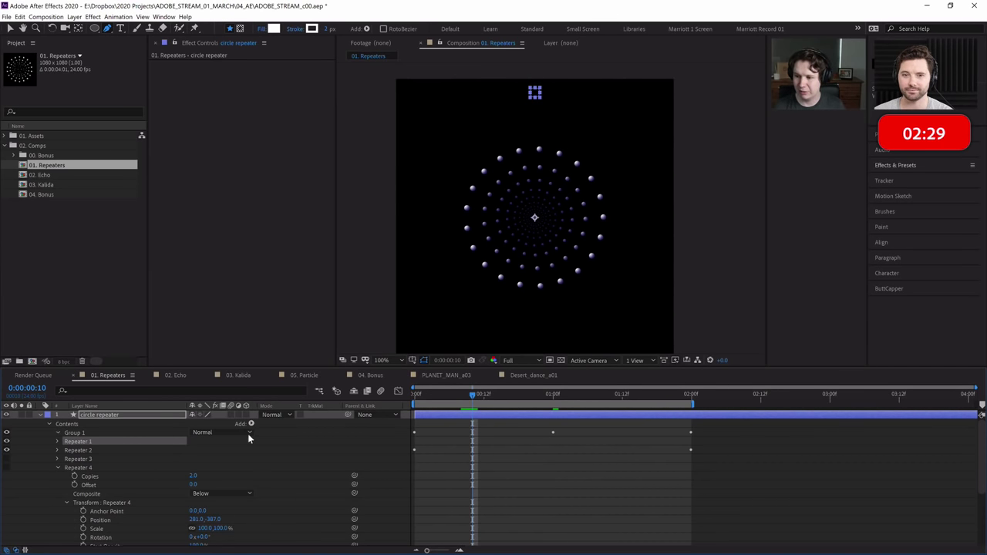
left_click_drag(547, 399, 472, 396)
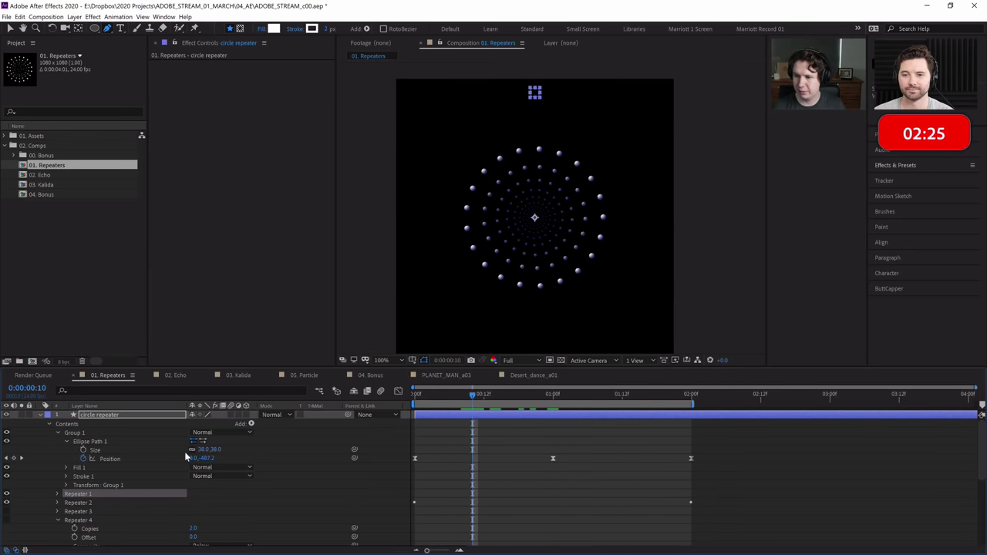
Try an ellipse size of 164, 164 with Repeaters 3 and 4 visible, preview the animation, and save the project.
left_click_drag(220, 449, 276, 450)
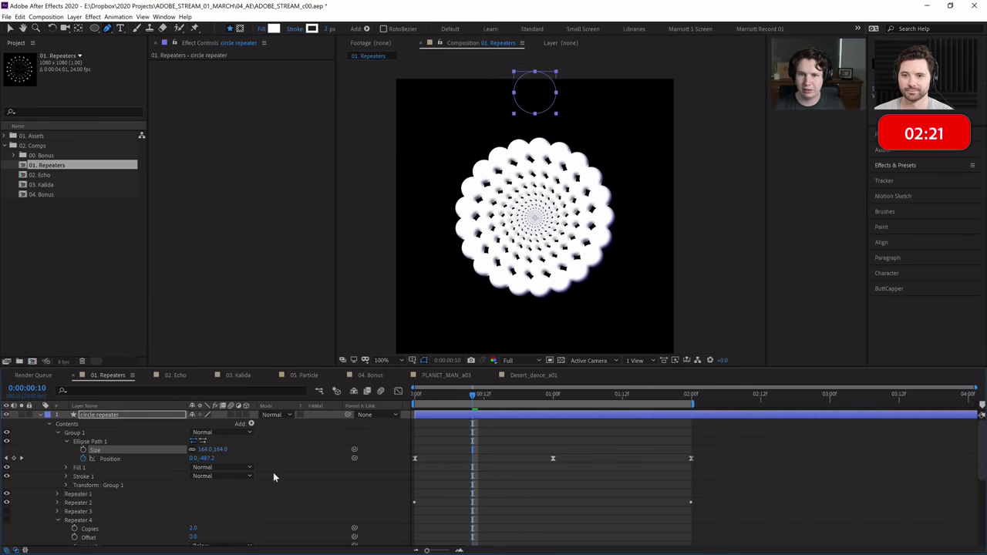
left_click_drag(6, 512, 6, 520)
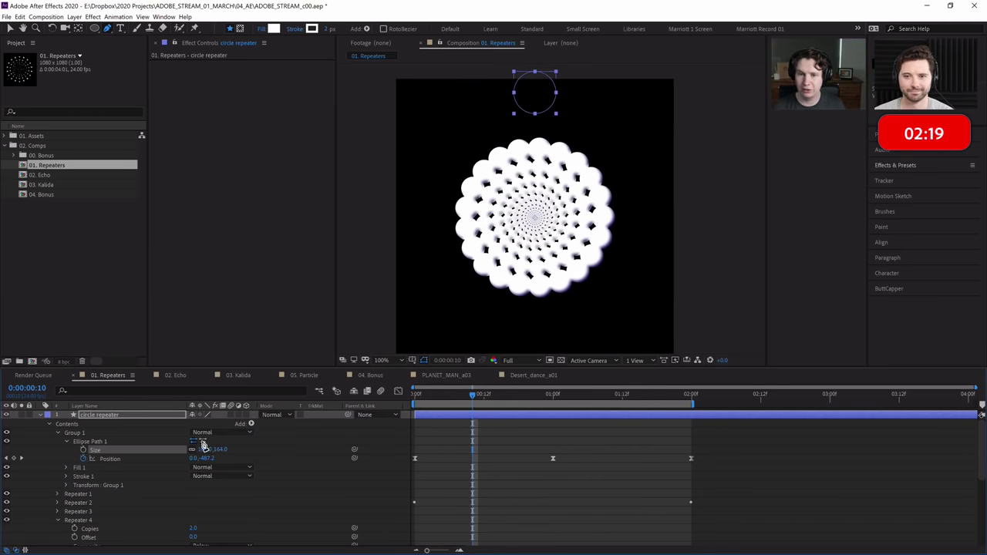
key("space")
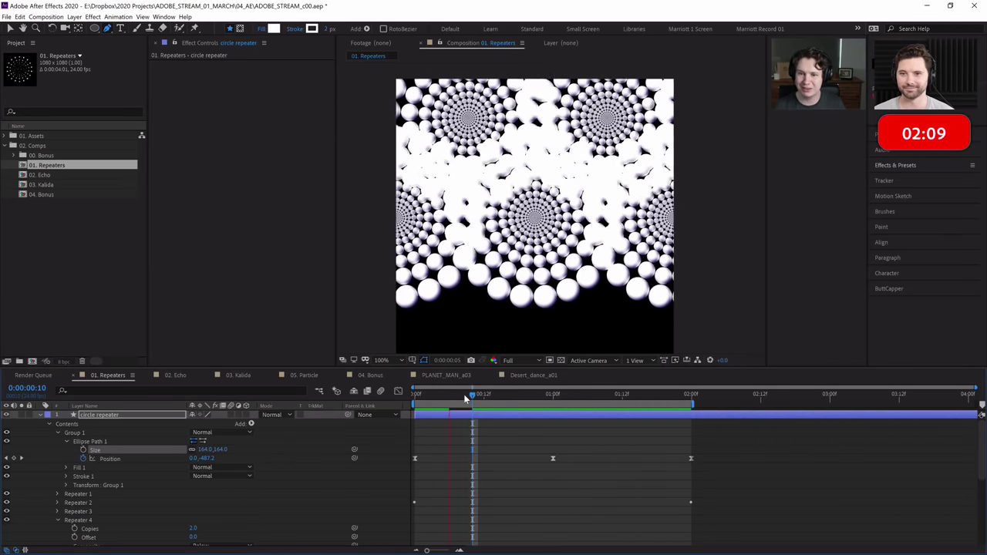
key("space")
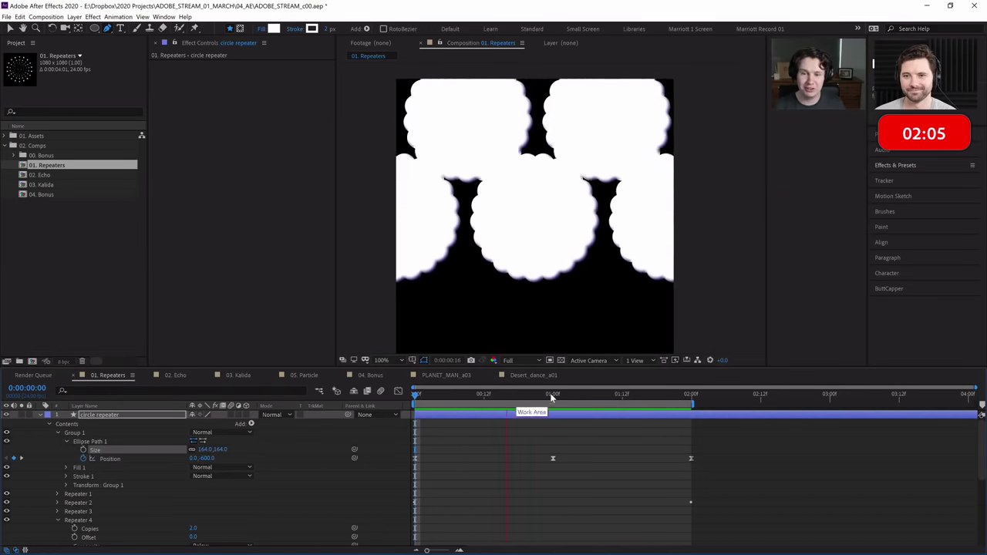
key("space")
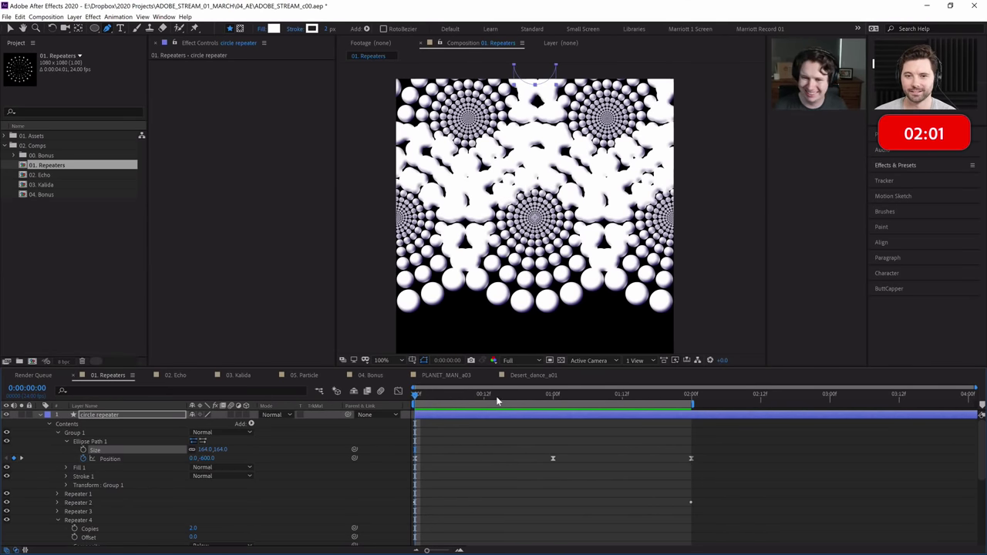
key("ctrl+s")
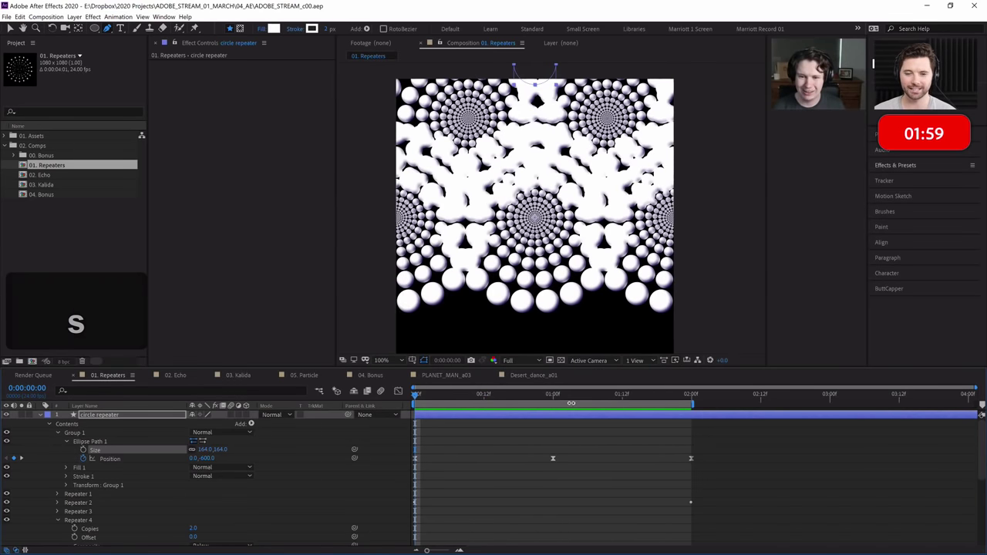
Go to 0:01:00 and hide Repeaters 3 and 4 to isolate the single radial pattern.
left_click(553, 399)
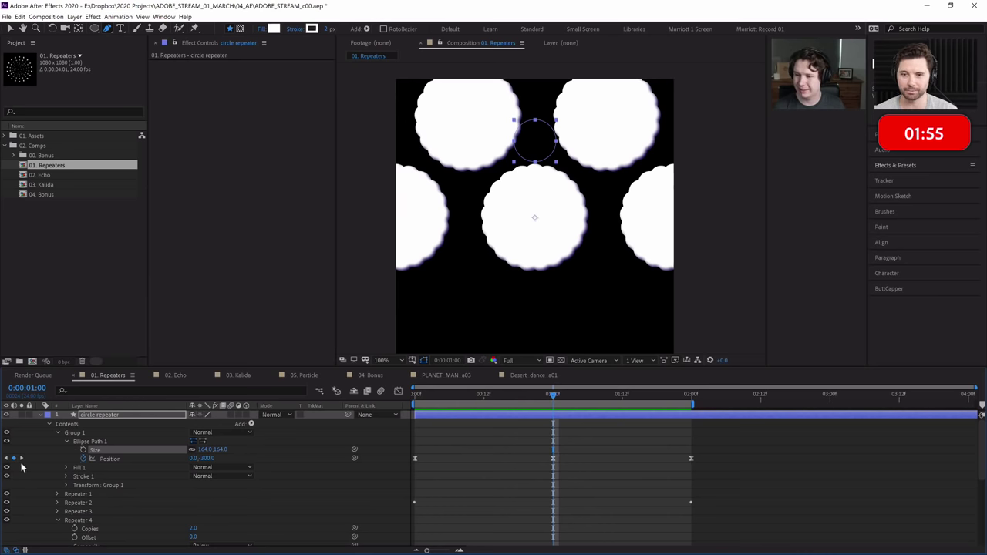
left_click(56, 433)
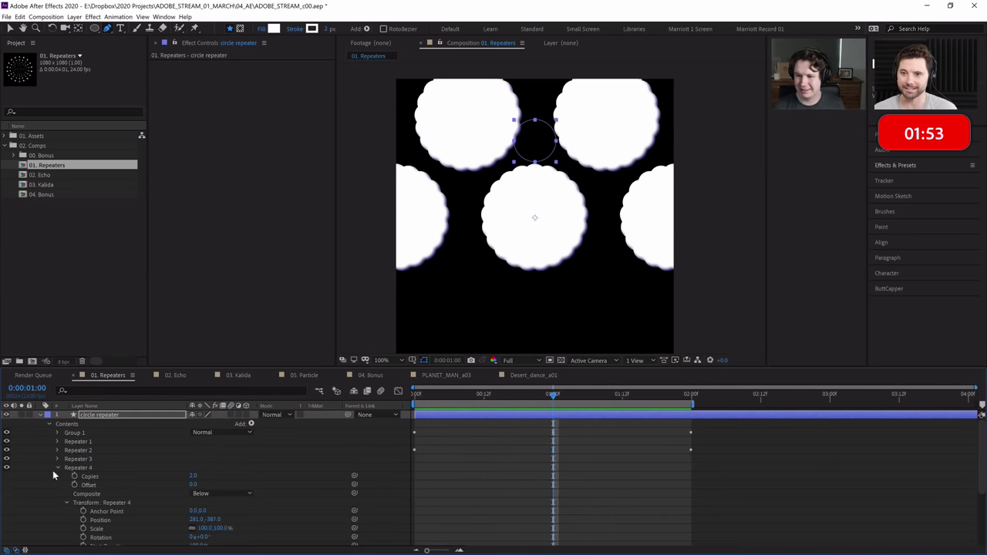
left_click(7, 459)
left_click(7, 467)
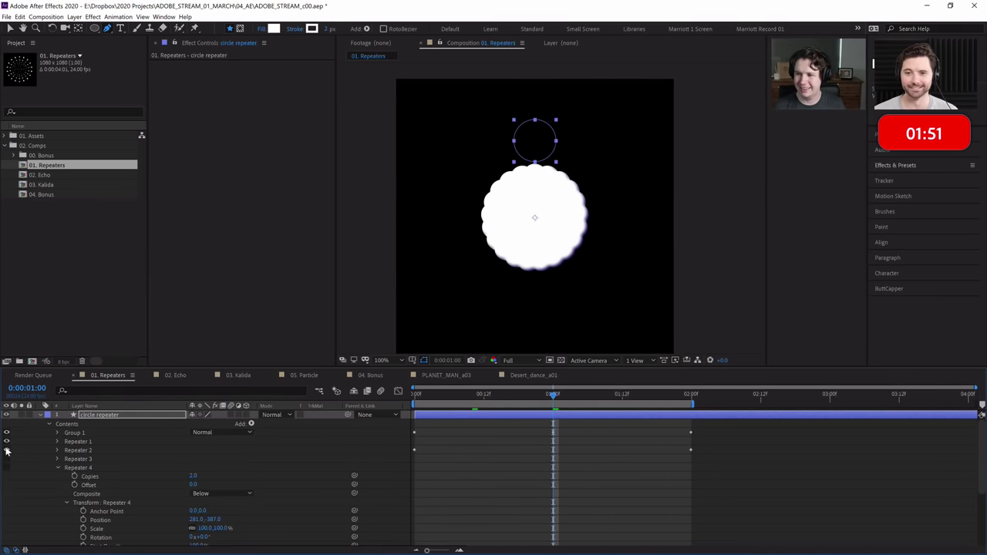
left_click(6, 470)
Set the vertical position of Ellipse Path 1 in Group 1 to -300 at the 0:01:00 keyframe.
left_click(58, 432)
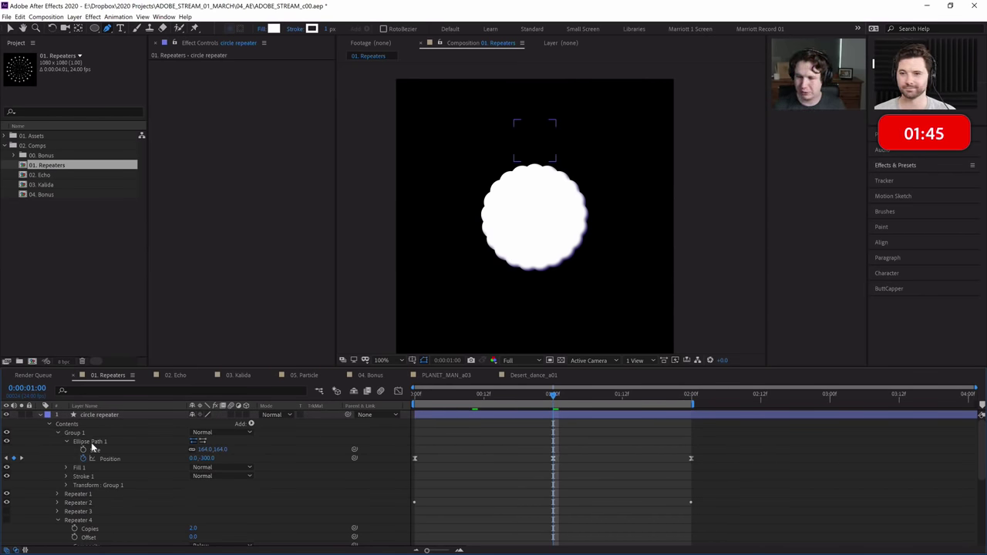
left_click(96, 442)
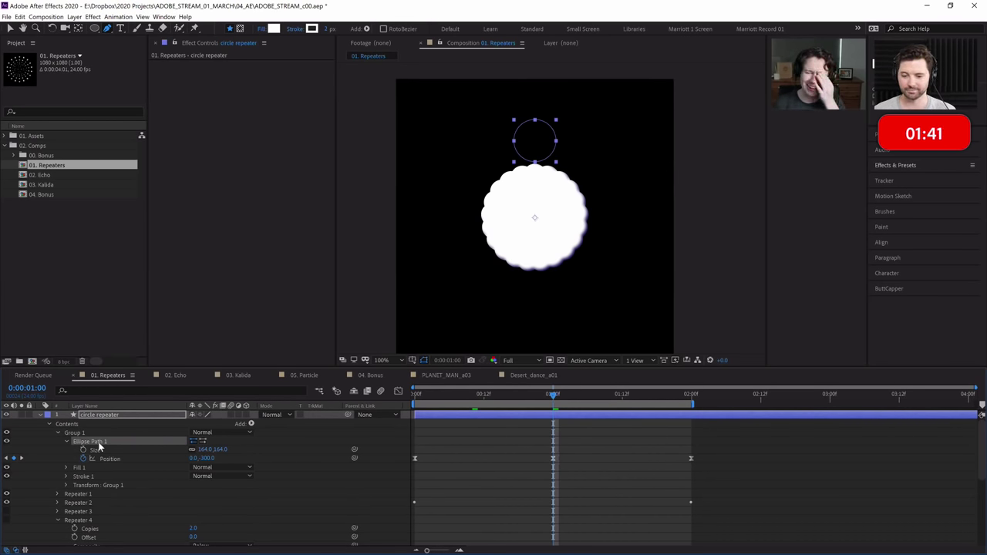
left_click(212, 458)
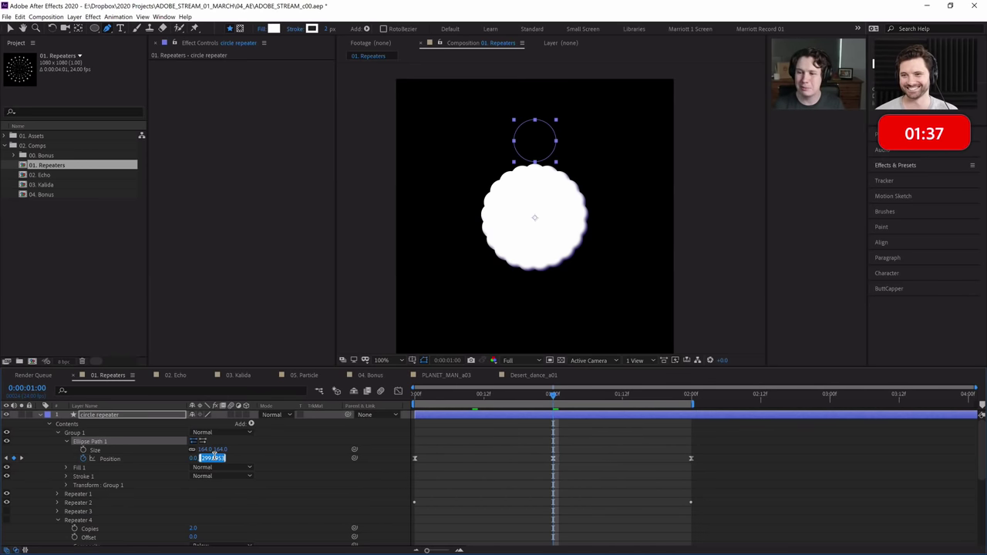
type("-300")
Set the size of Ellipse Path 1 to 30, 30, preview the animation, and save the project.
left_click(219, 450)
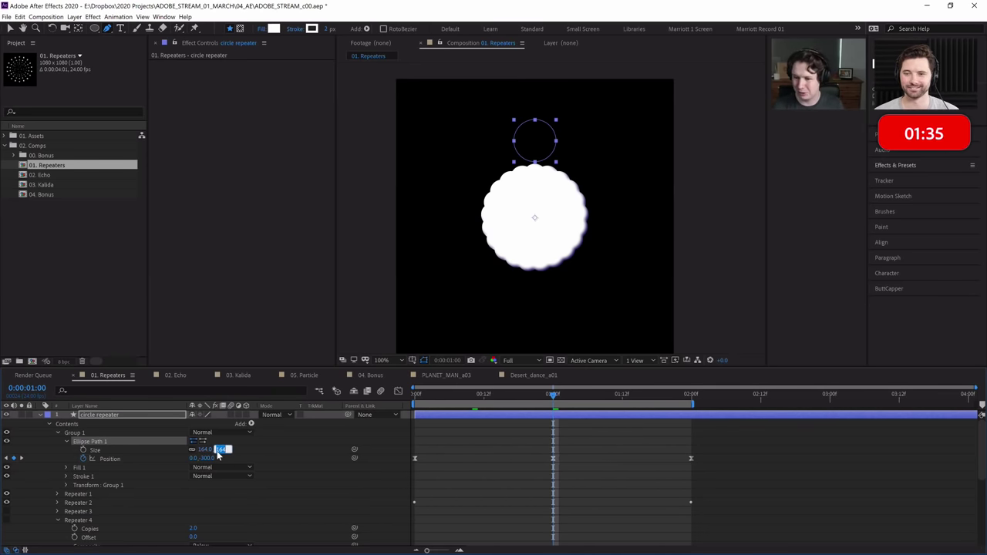
type("30")
key("Return")
key("space")
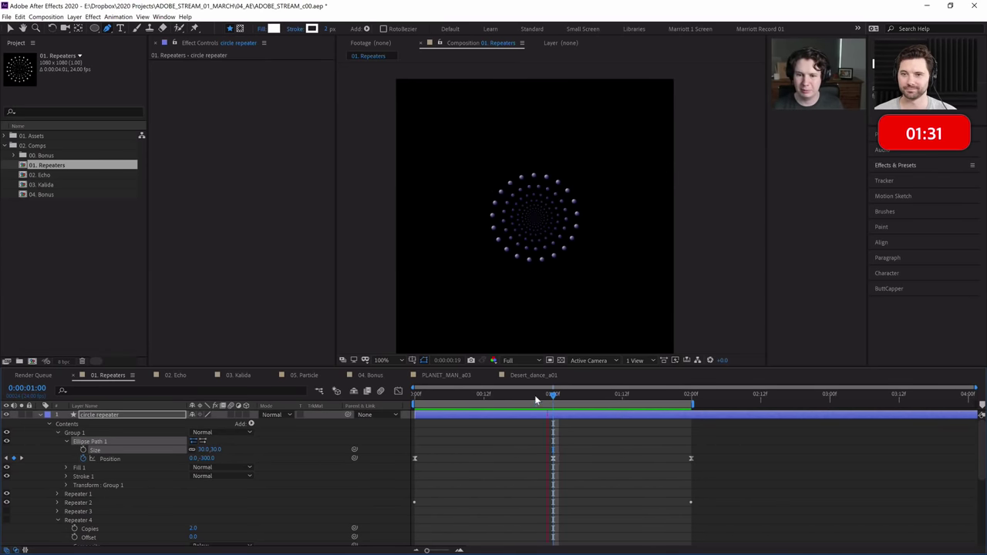
key("ctrl+space")
key("s")
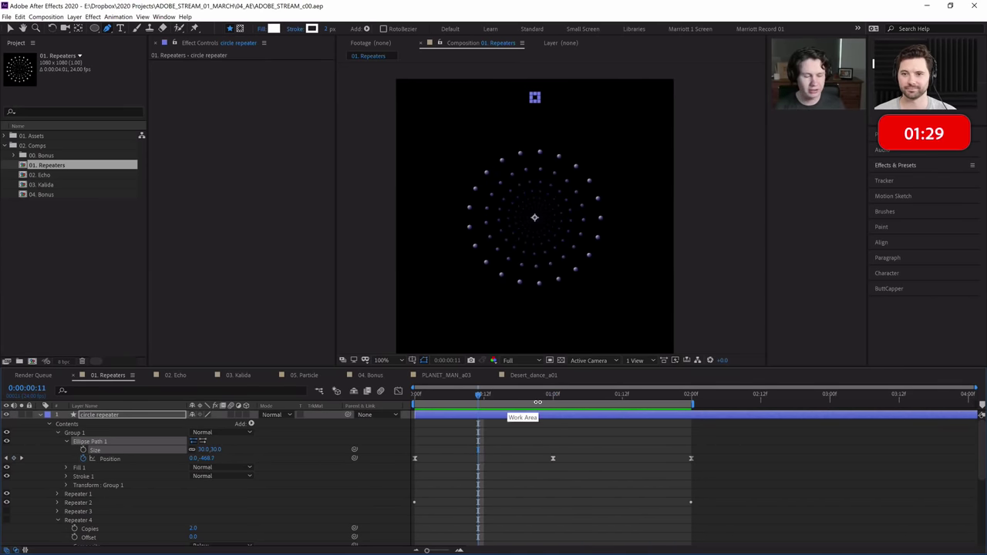
key("s")
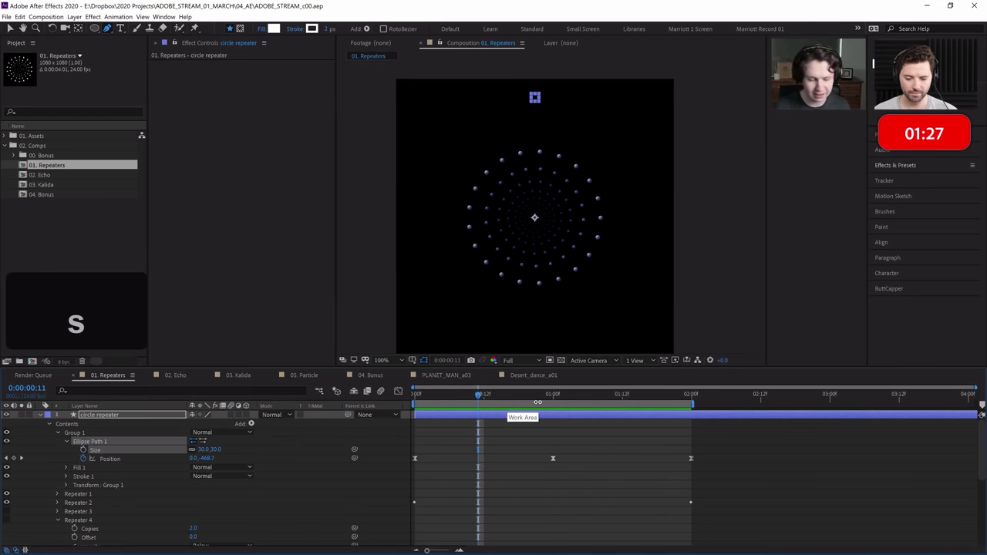
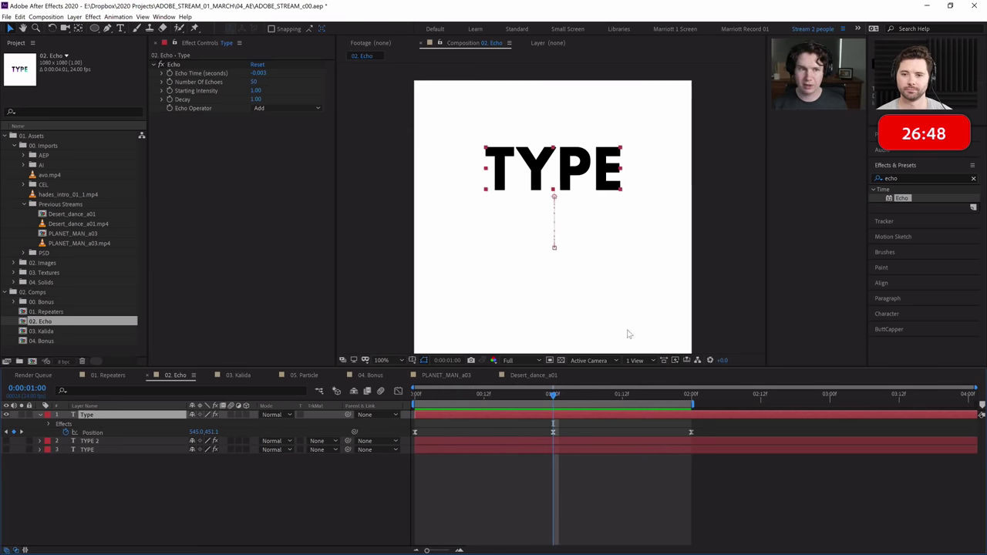
Search the effects for "gradient ra" and apply Gradient Ramp to the Type layer in the 02. Echo composition.
key("ctrl+5")
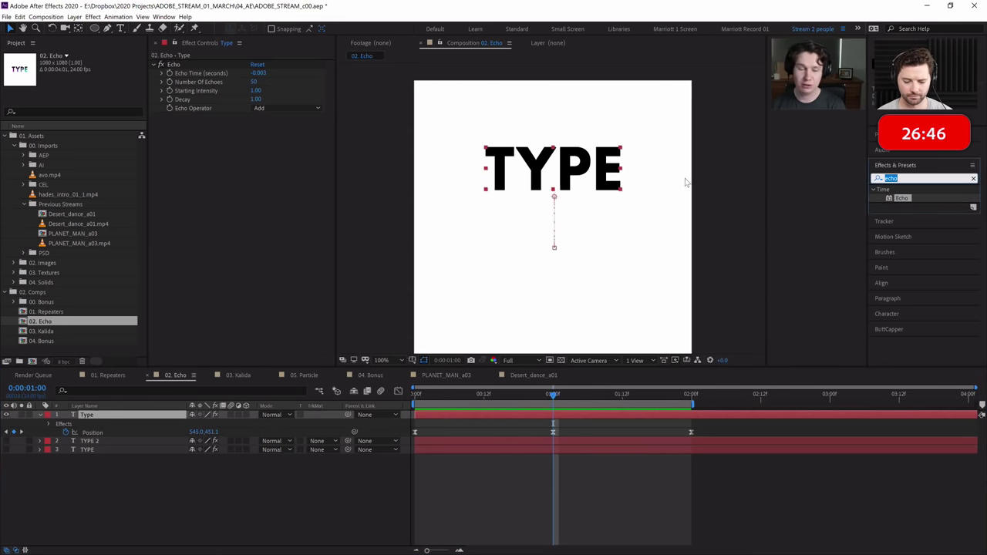
type("grado")
key("BackSpace")
type("e")
key("BackSpace")
type("ient")
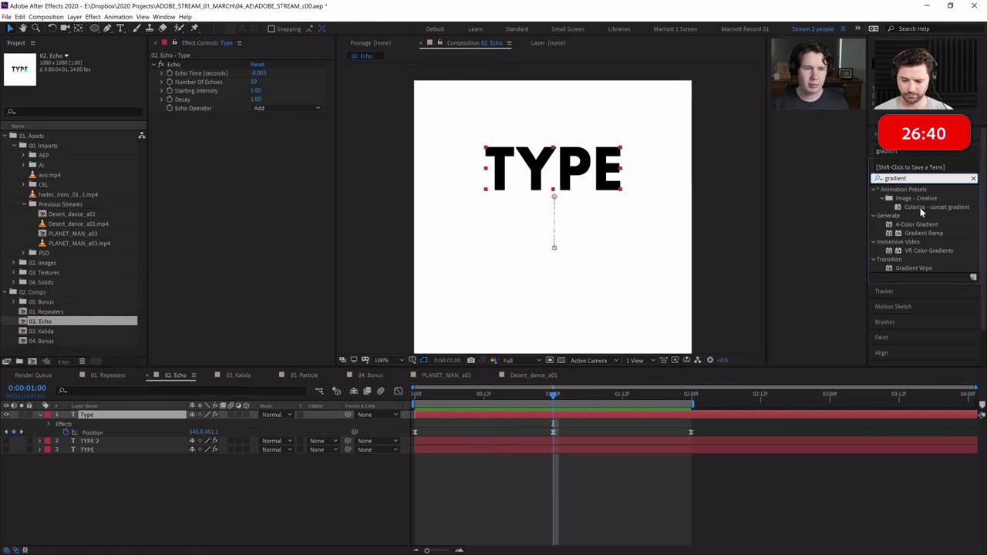
type(" ra")
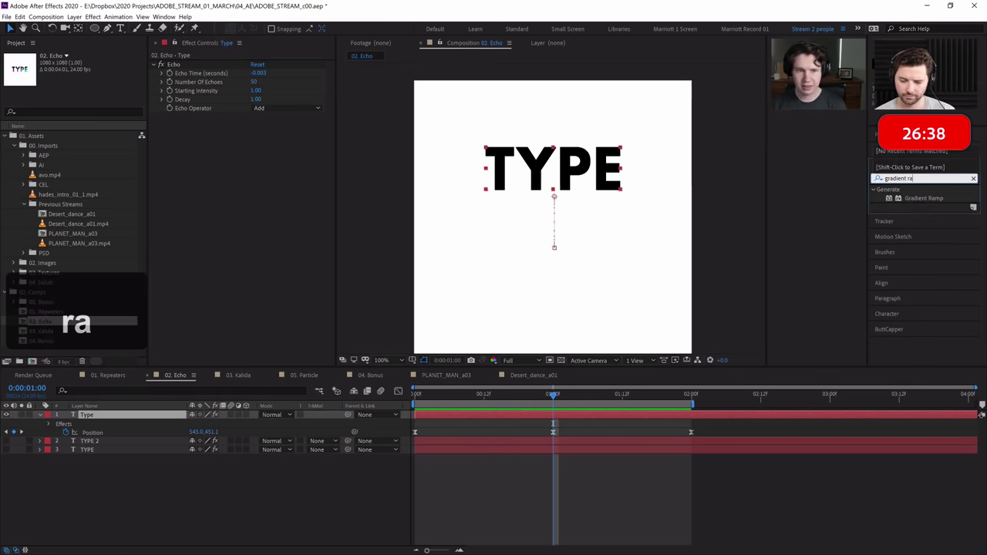
double_click(907, 198)
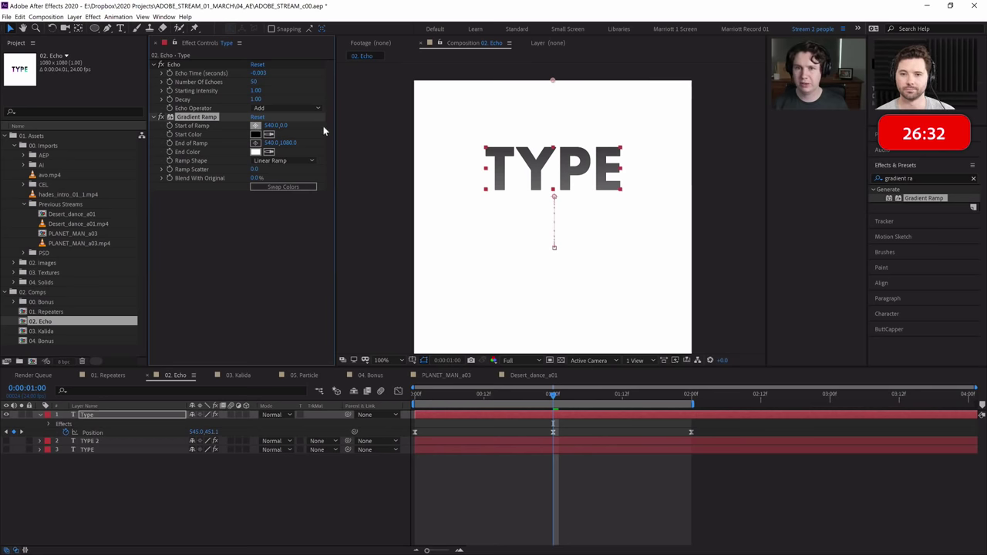
Place the ramp's start at the T, about 277, 301, and its end at the final E, about 808, 337.
left_click_drag(547, 83, 486, 157)
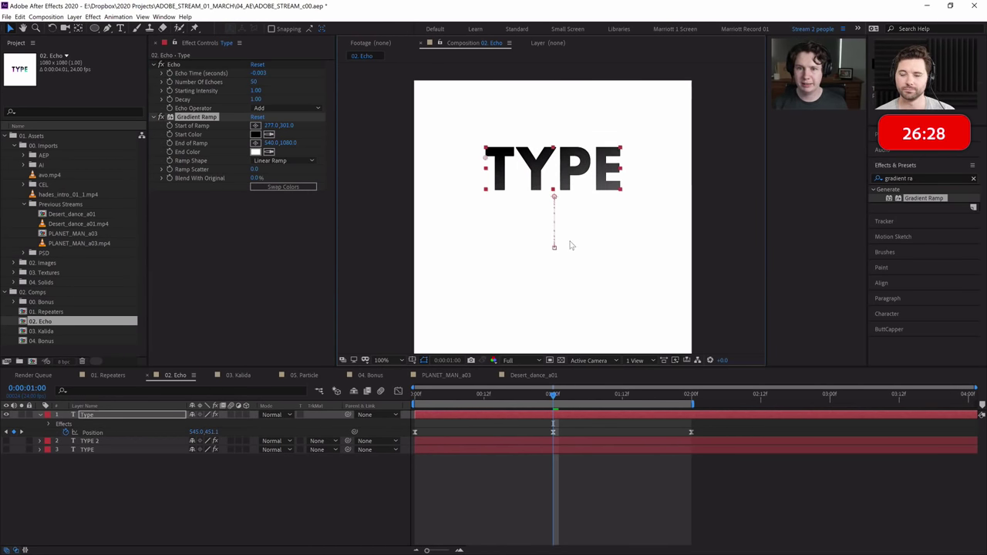
key("comma")
left_click_drag(552, 284, 587, 192)
key("period")
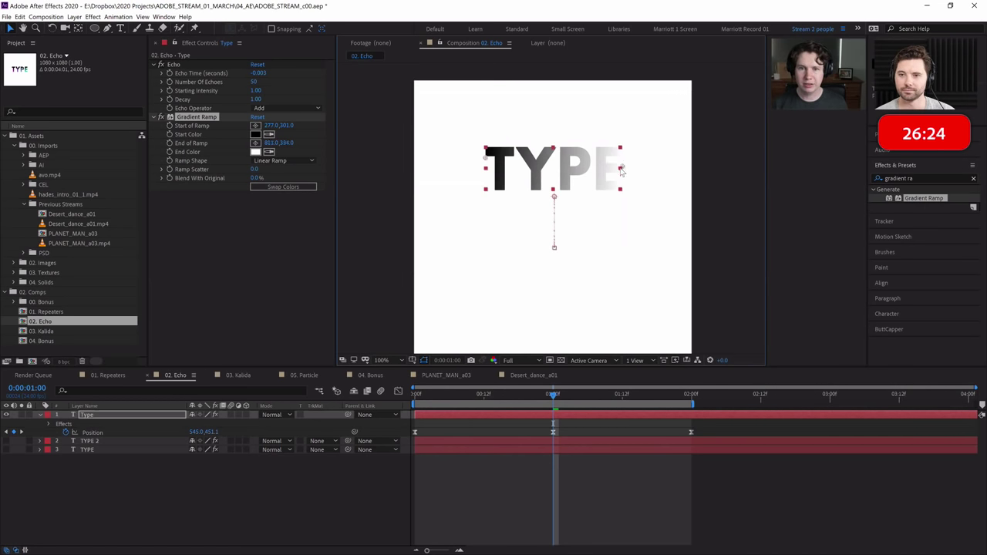
Set the Gradient Ramp's start color to magenta, E400FF.
left_click(255, 135)
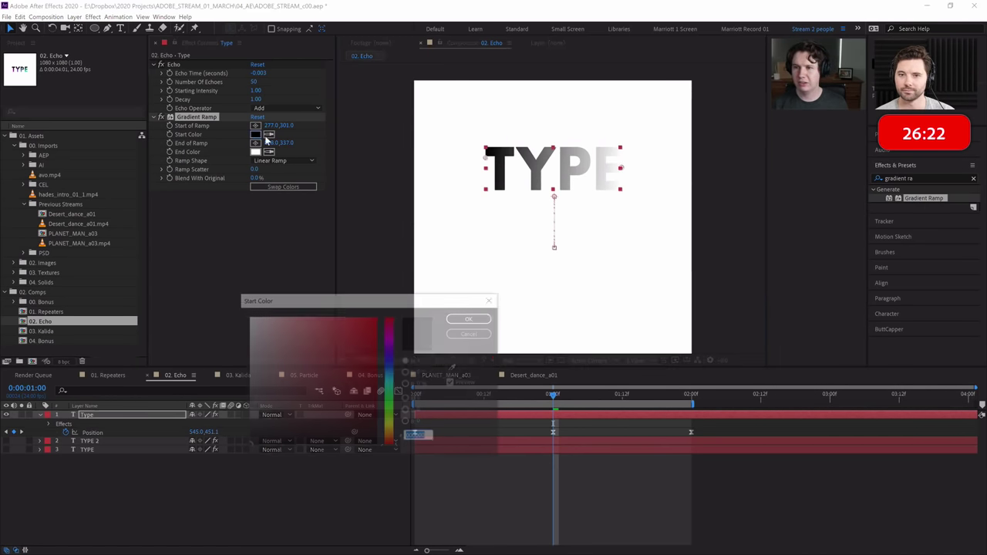
left_click(388, 340)
left_click(358, 334)
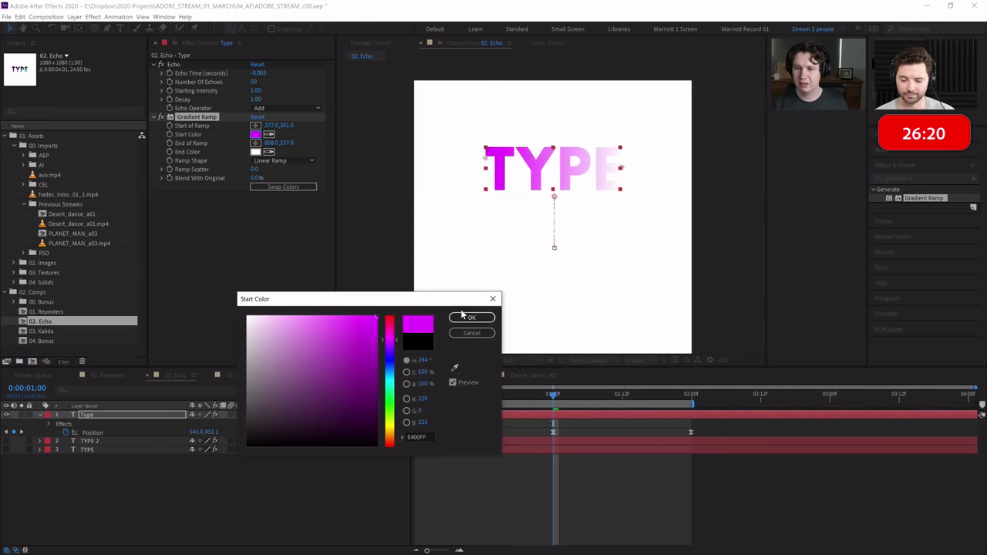
left_click(472, 318)
Set the Gradient Ramp's end color to cyan, 00FFF9.
left_click(255, 152)
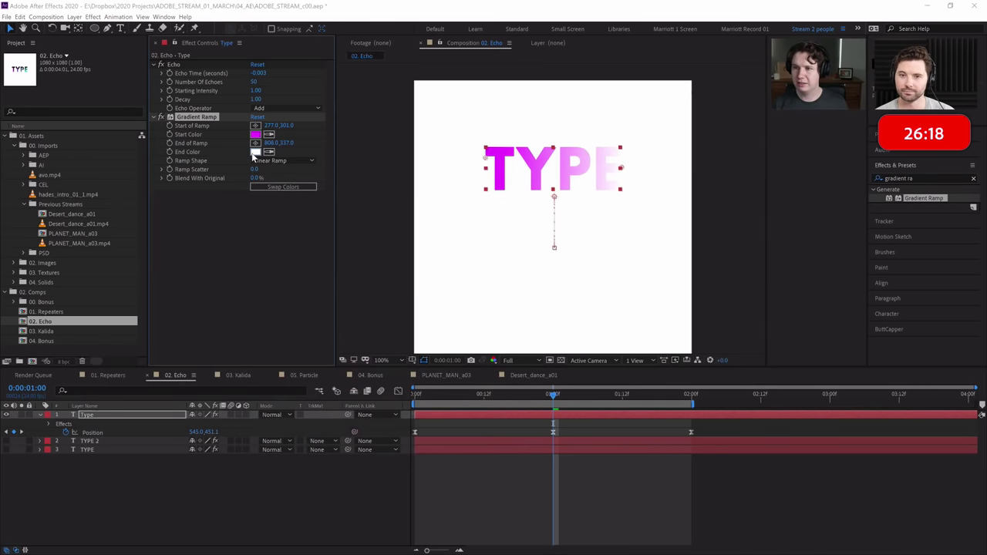
left_click(389, 378)
left_click(377, 316)
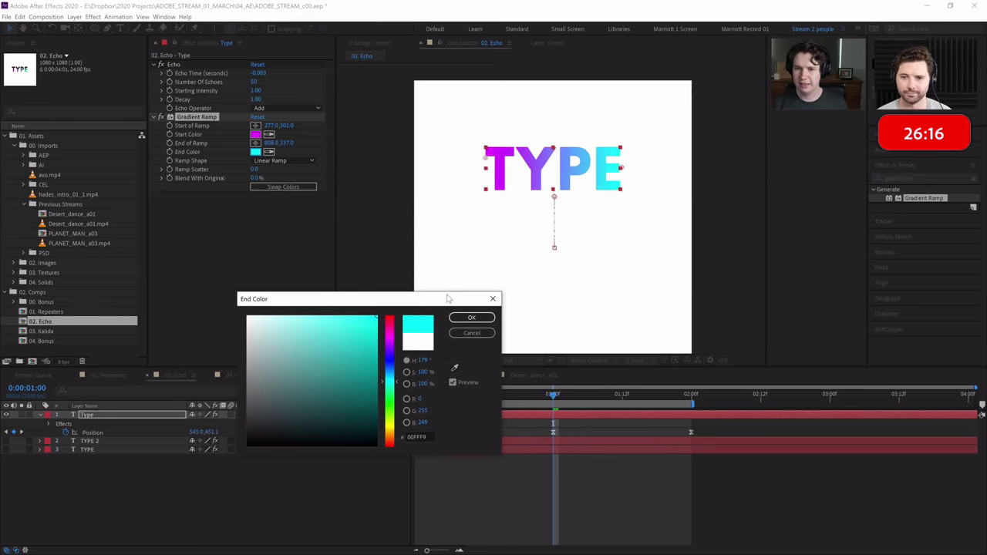
left_click(471, 319)
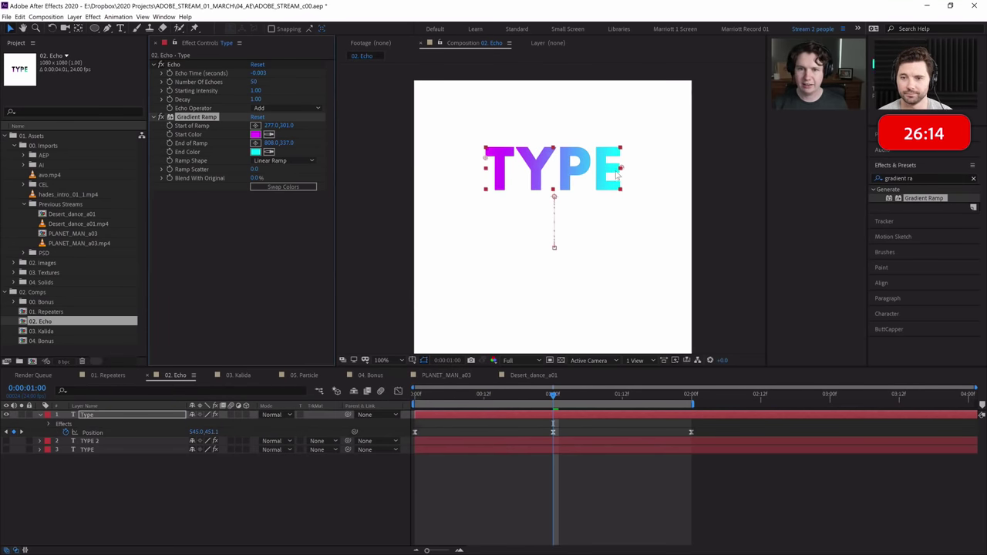
Fine-tune the ramp's start to about 276, 311 and its end to about 793, 334, then preview and return to 0:01:00.
left_click_drag(621, 168, 618, 167)
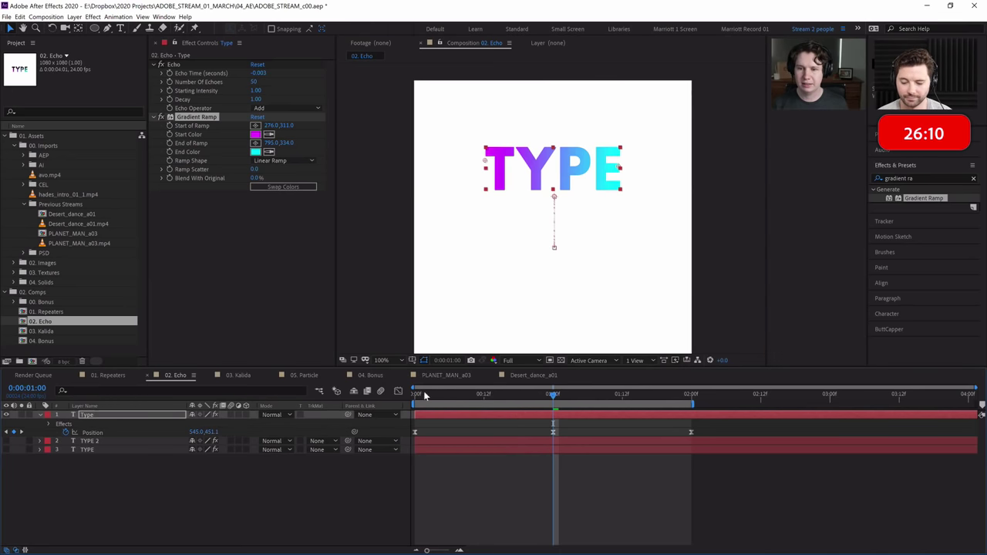
key("space")
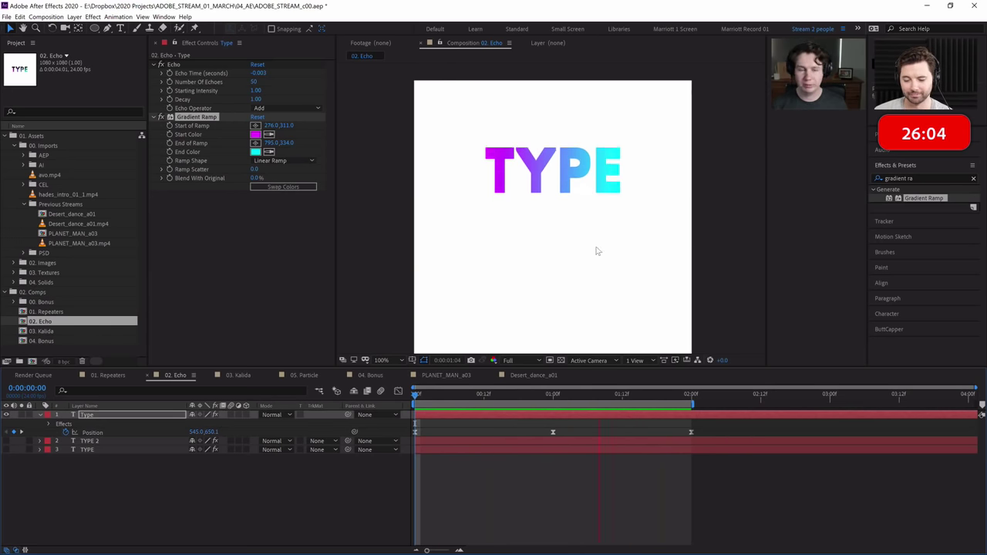
mouse_move(550, 396)
left_mouse_down()
mouse_move(447, 401)
mouse_move(553, 402)
left_mouse_up()
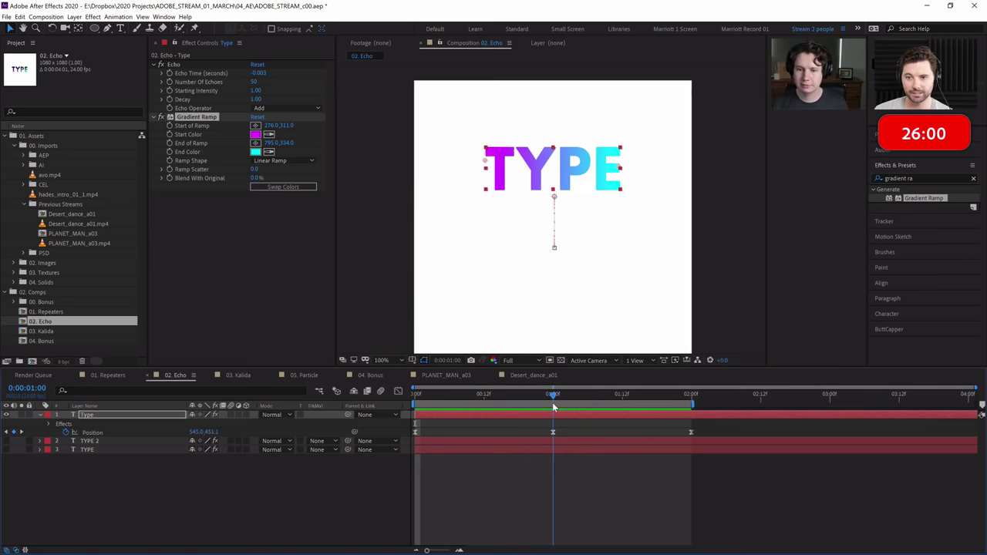
Try Mimmo as the gradient layer's text, then clear the text.
double_click(559, 418)
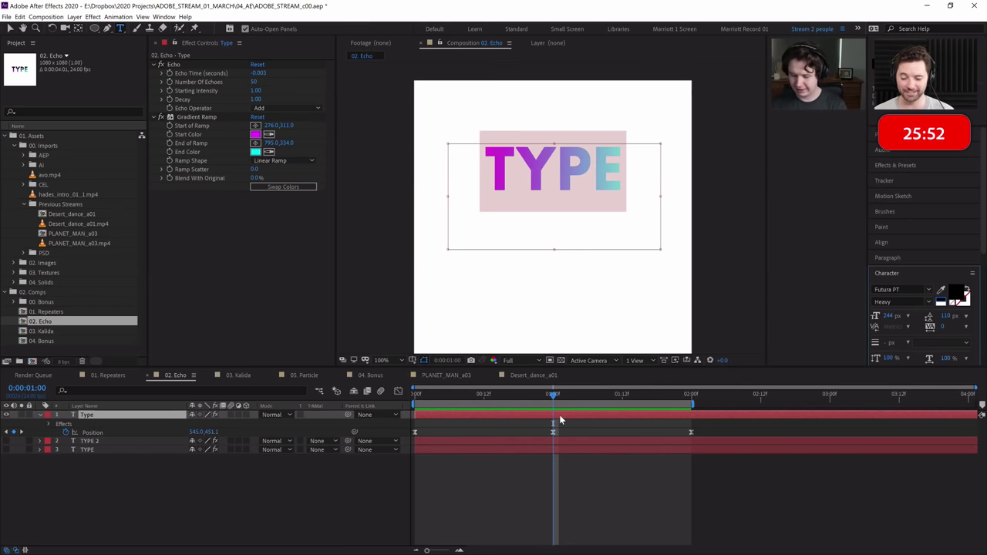
key("space")
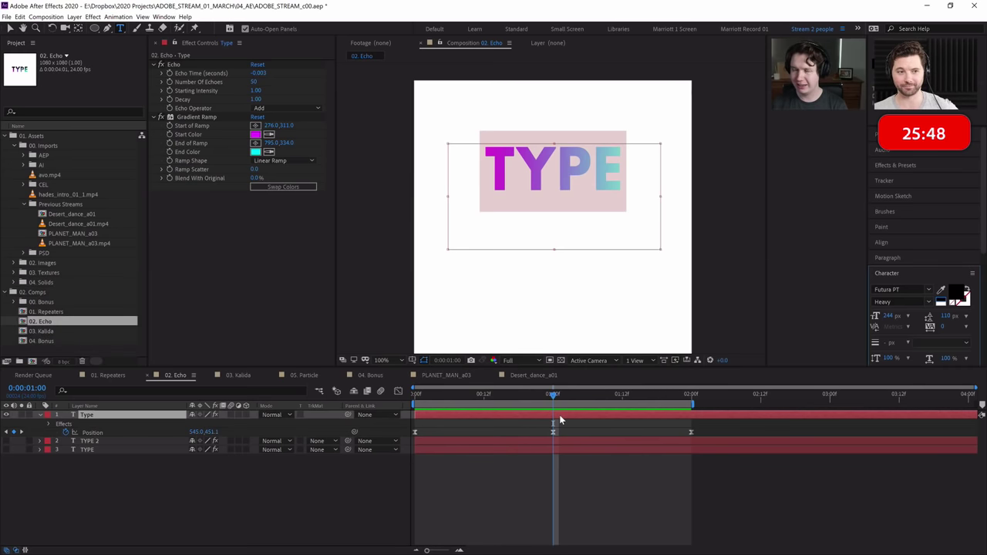
type("Mimmo")
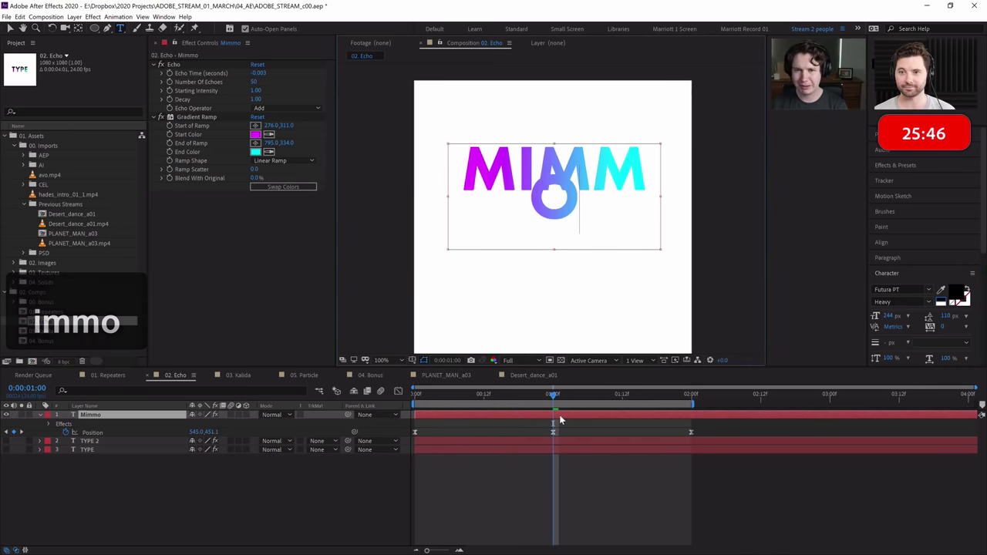
key("BackSpace")
key("BackSpace")
key("BackSpace")
key("BackSpace")
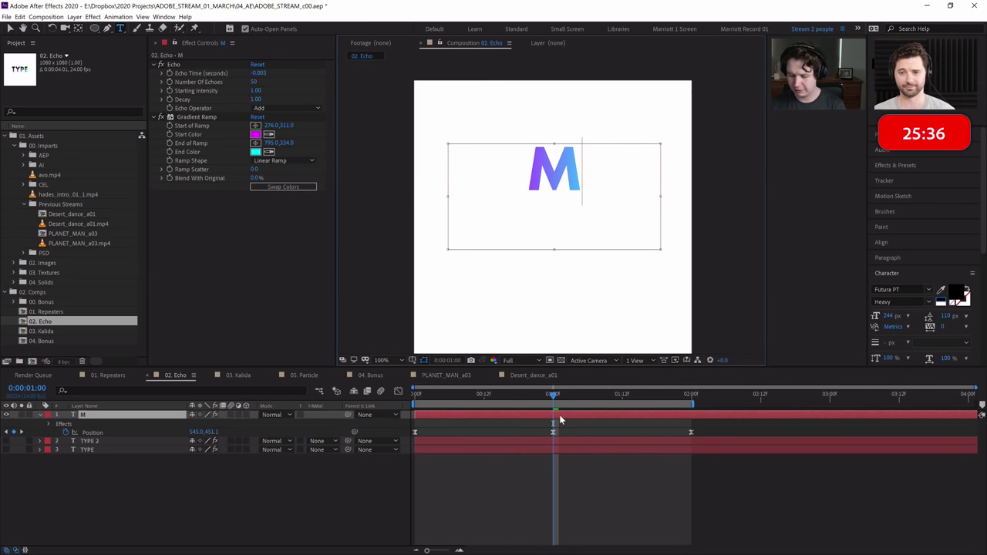
key("BackSpace")
Enter T-Rex as the gradient layer's text and preview the animation from the first frame.
type("T")
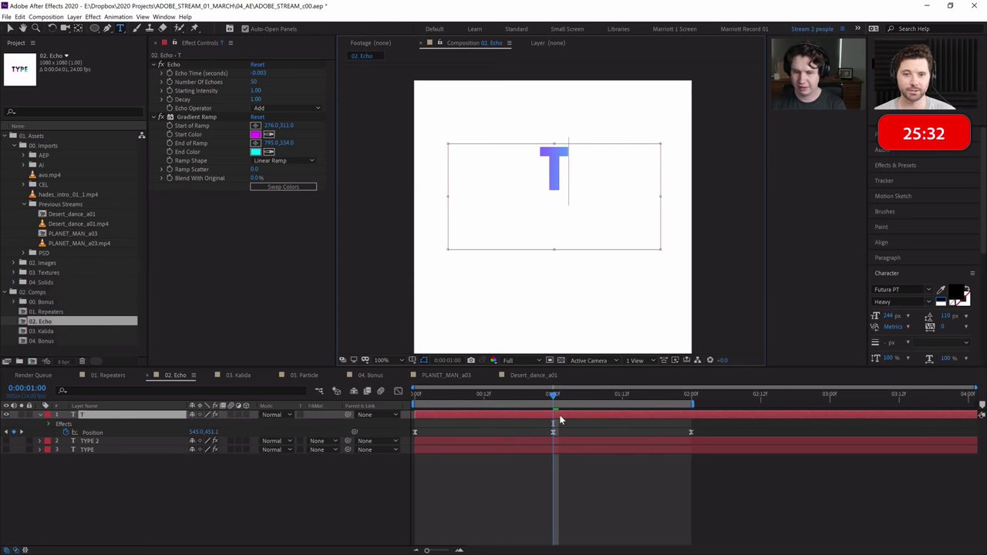
type("-Rex")
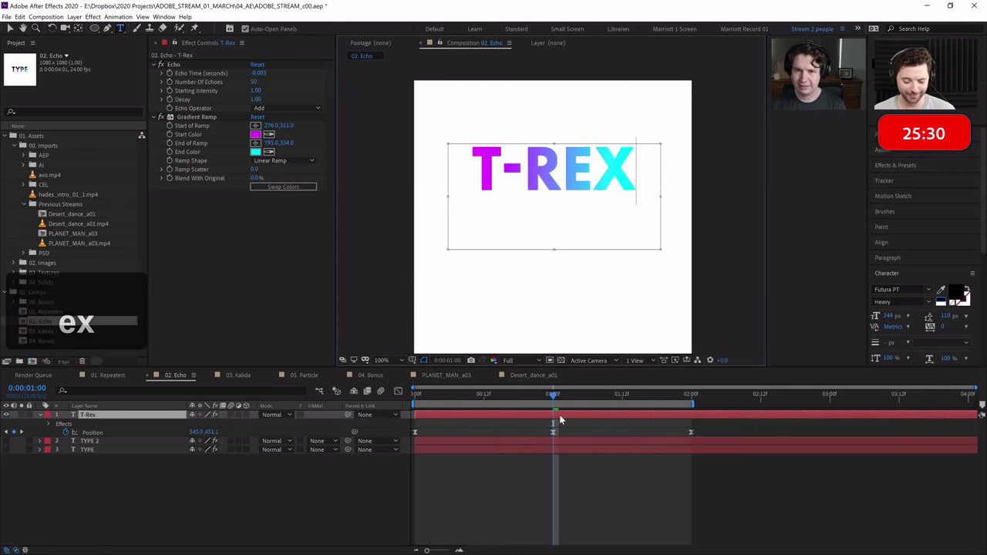
left_click(540, 402)
left_click_drag(548, 402, 371, 402)
key("space")
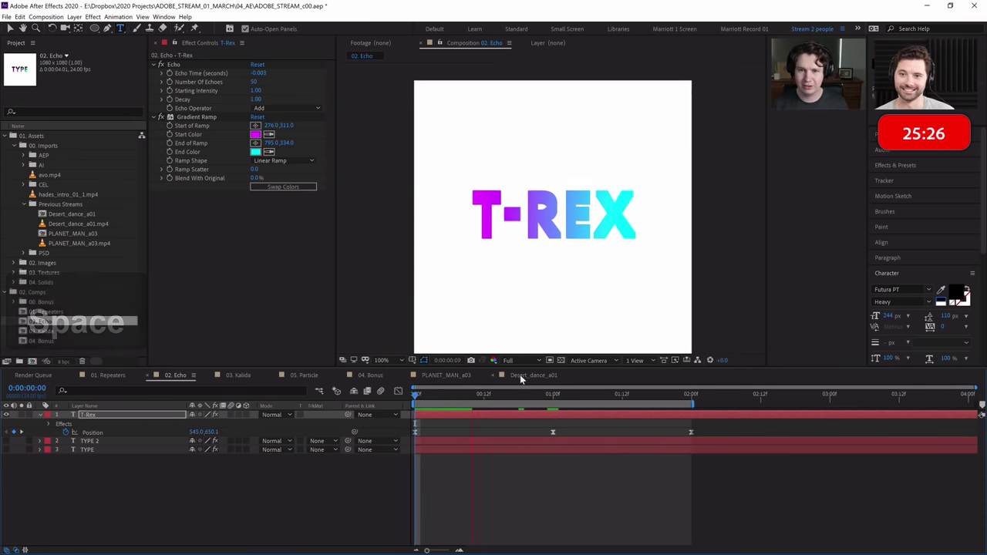
Preview the T-Rex echo animation several times from the start and from 0:00:01:00, ending at 0:00:01:00.
left_click_drag(556, 394, 552, 394)
key("space")
key("space")
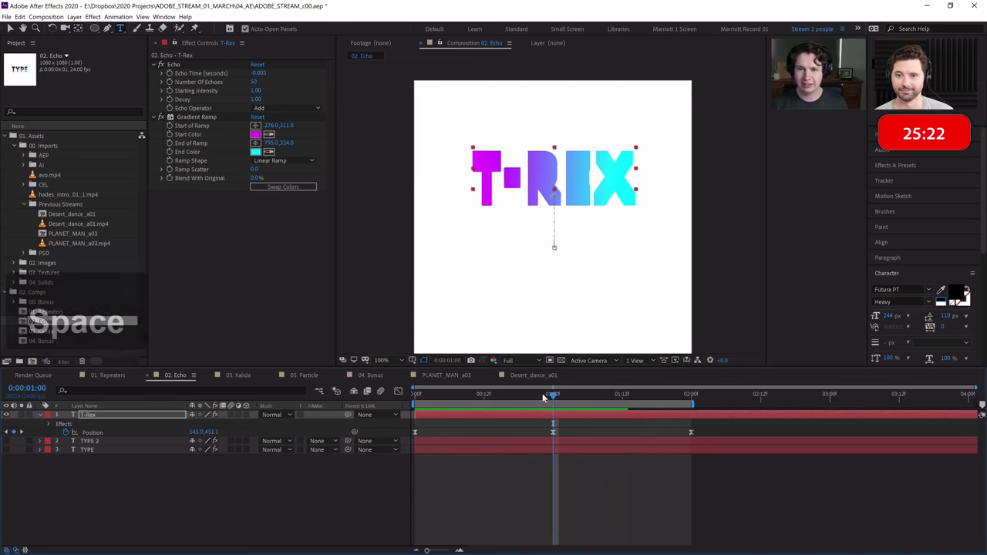
key("space")
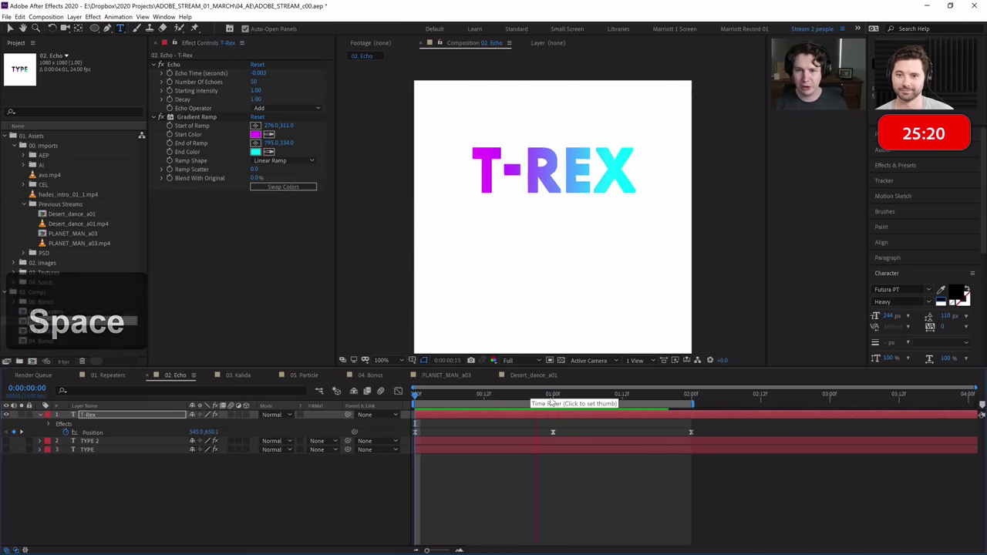
left_click(552, 401)
key("space")
key("space")
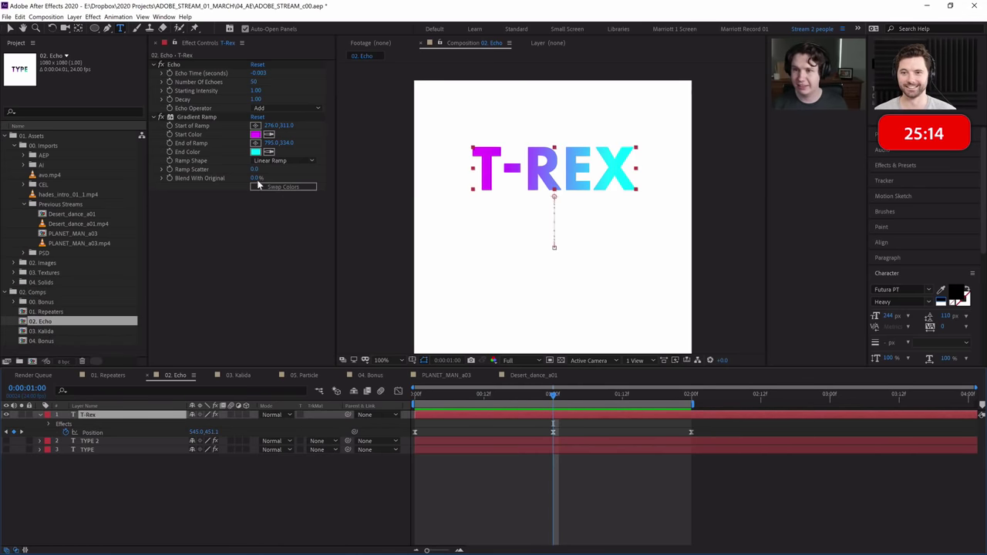
key("space")
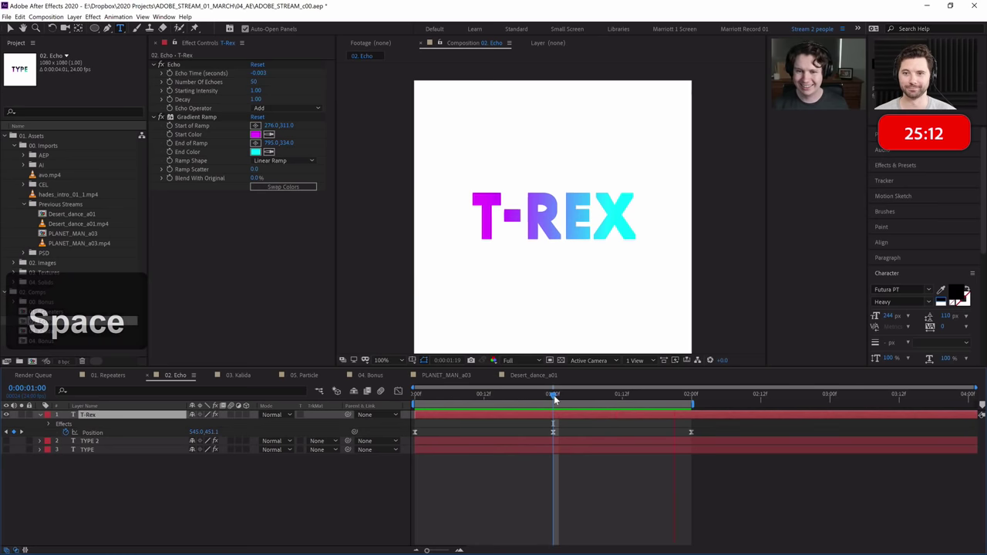
left_click(554, 395)
key("space")
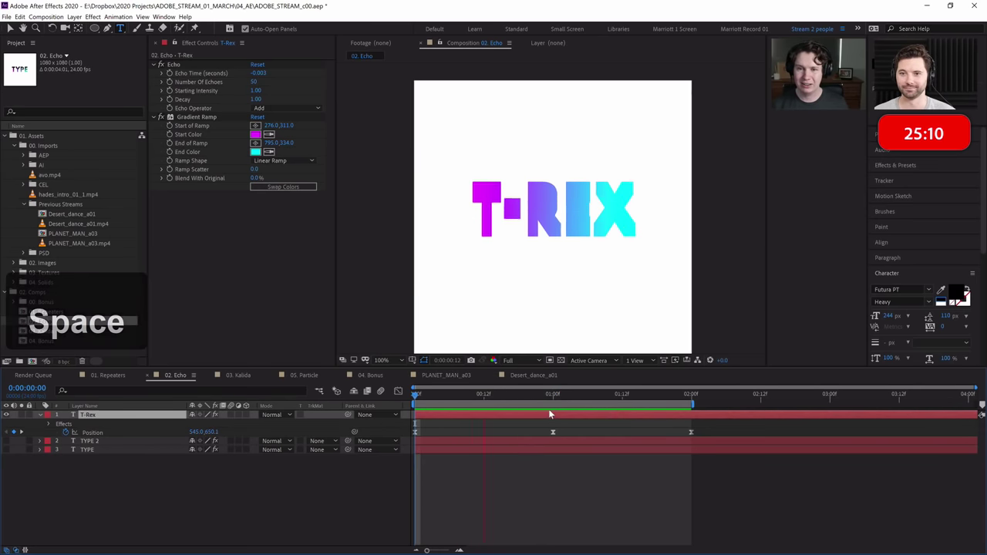
left_click_drag(544, 399, 553, 395)
key("space")
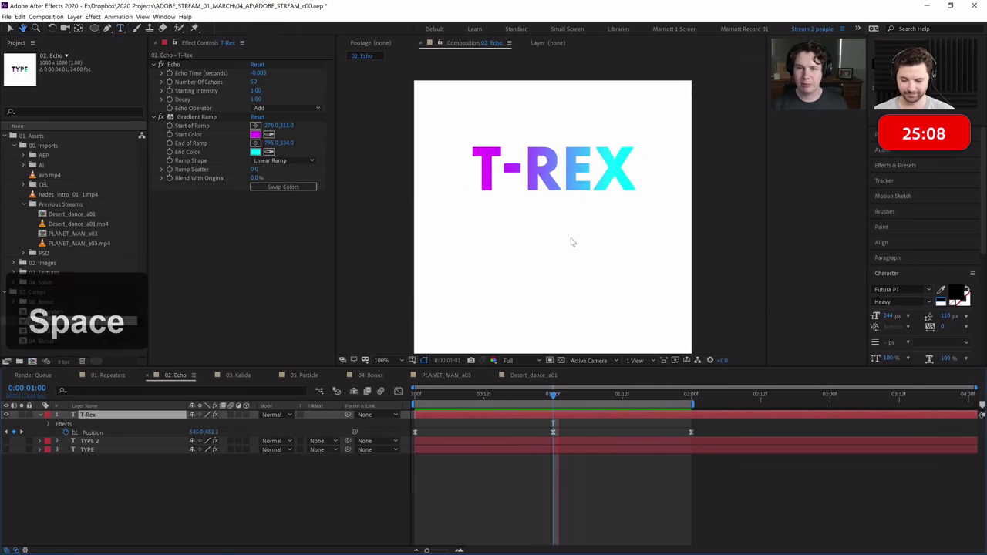
left_click(551, 390)
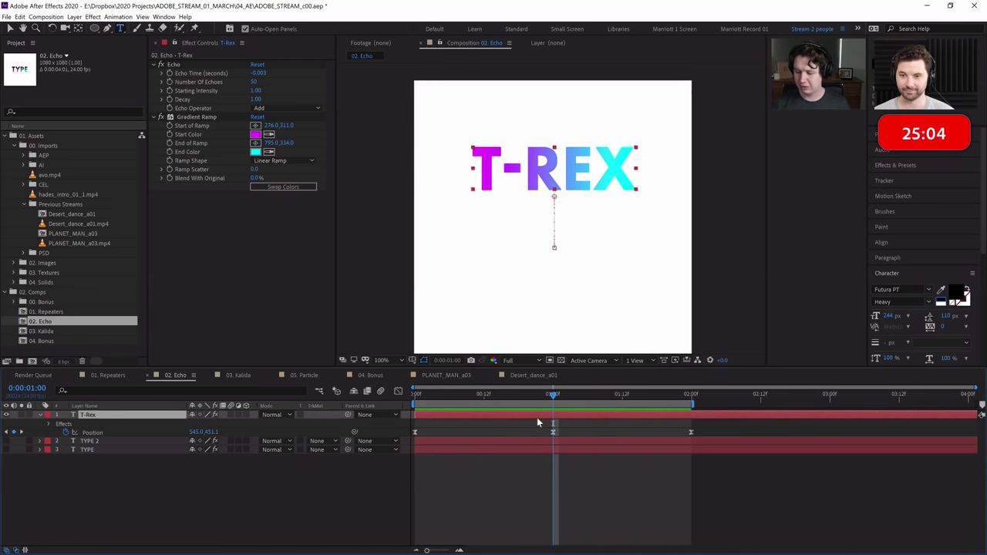
Duplicate the T-Rex layer, turn off the Gradient Ramp and Echo effects on the copy, and preview.
key("ctrl+d")
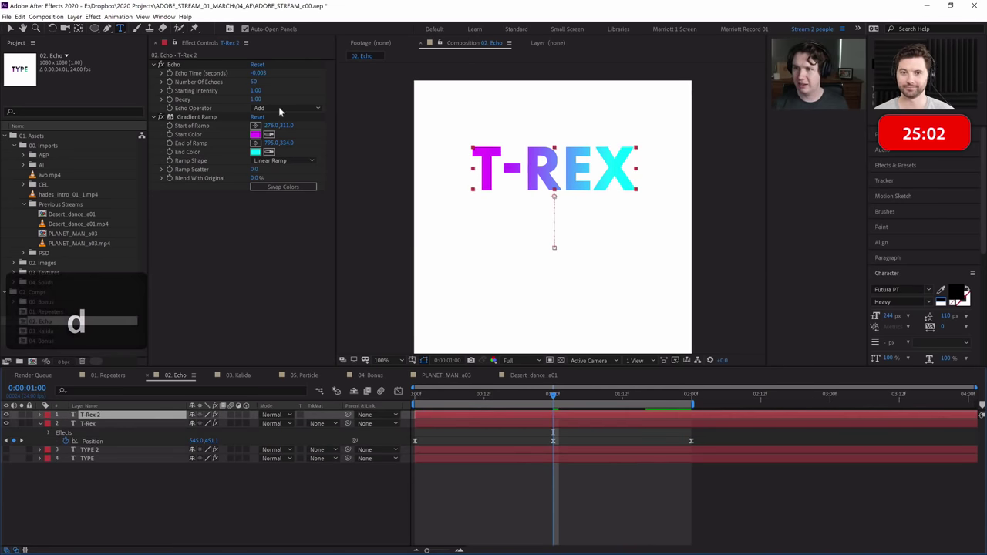
left_click(164, 117)
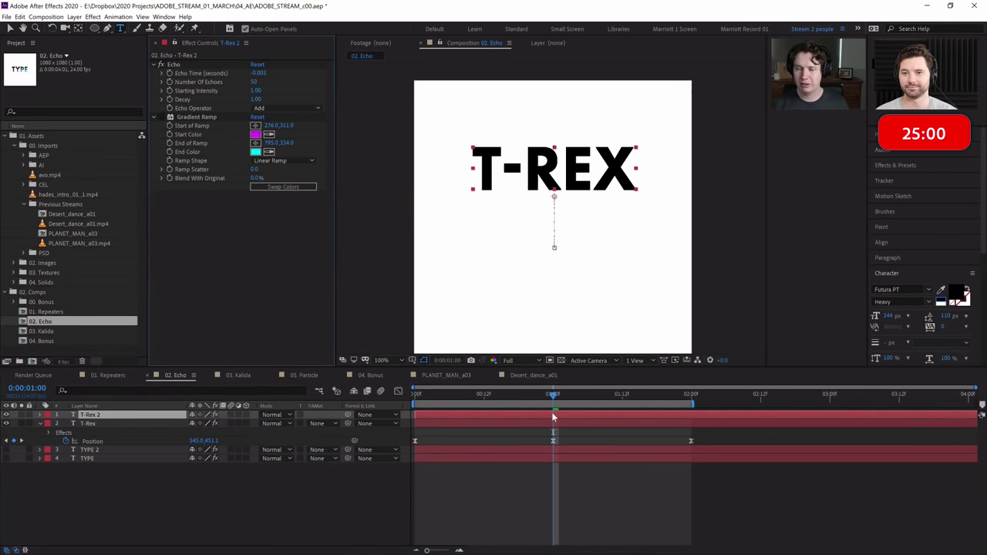
left_click(479, 394)
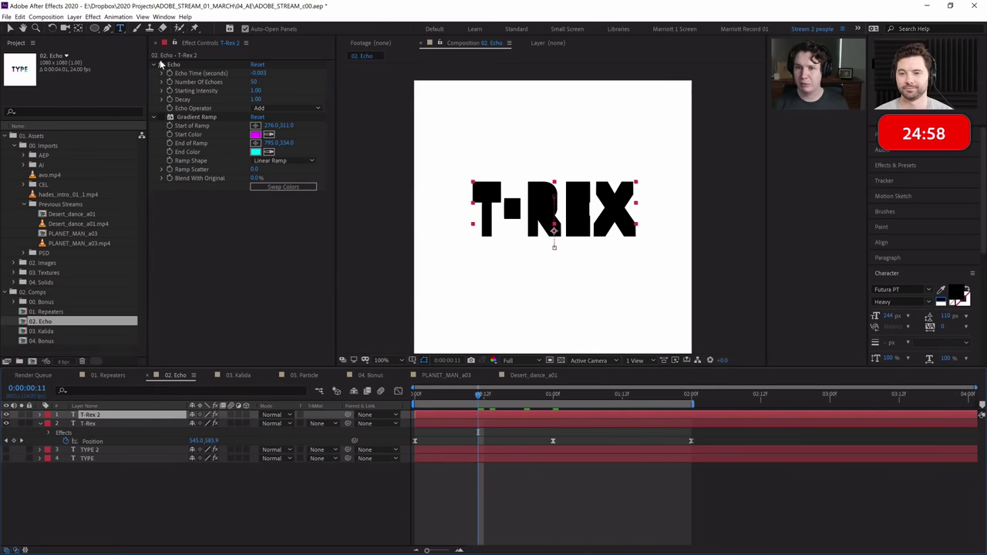
key("space")
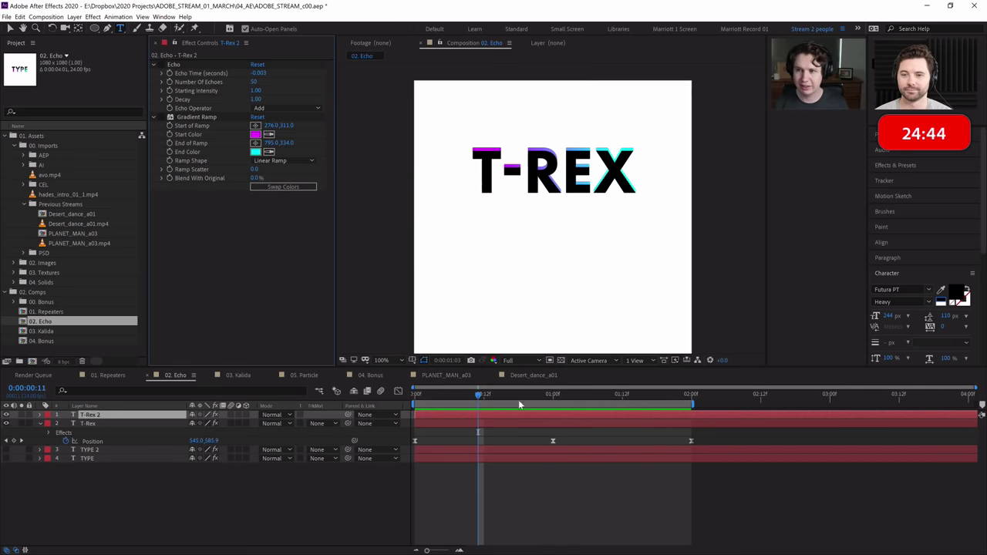
Delete the Echo effect from the duplicated text layer, then preview and park the time at 0:00:00:23.
left_click(203, 126)
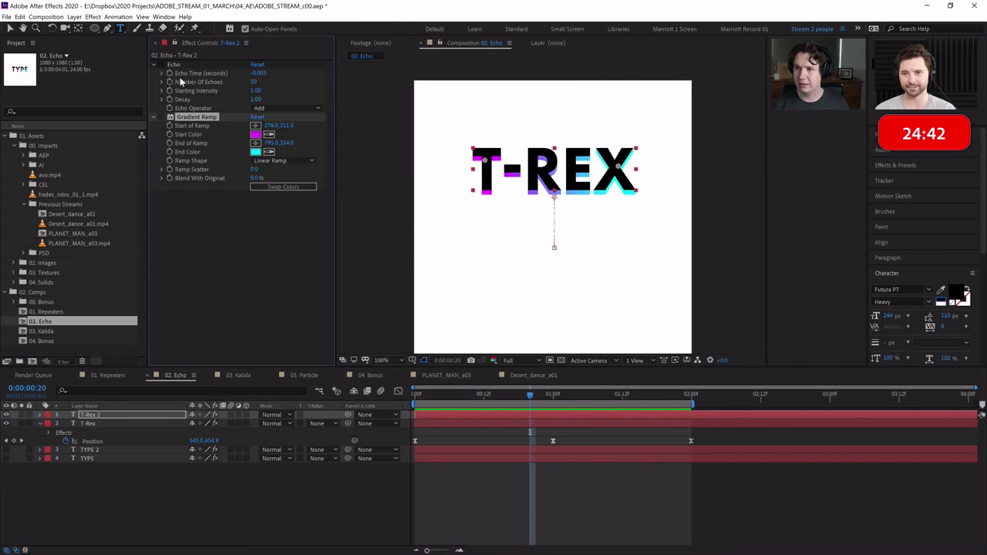
left_click(176, 64)
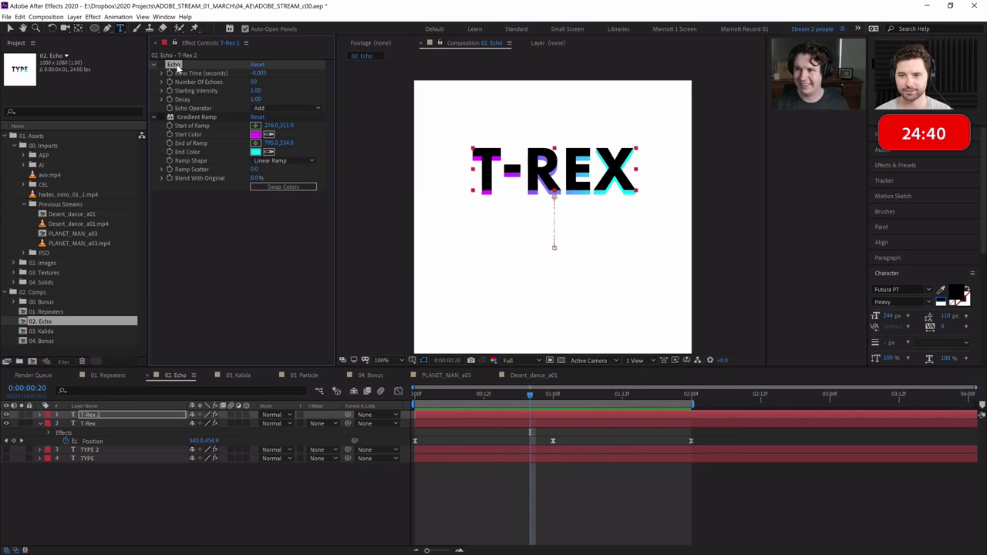
key("Delete")
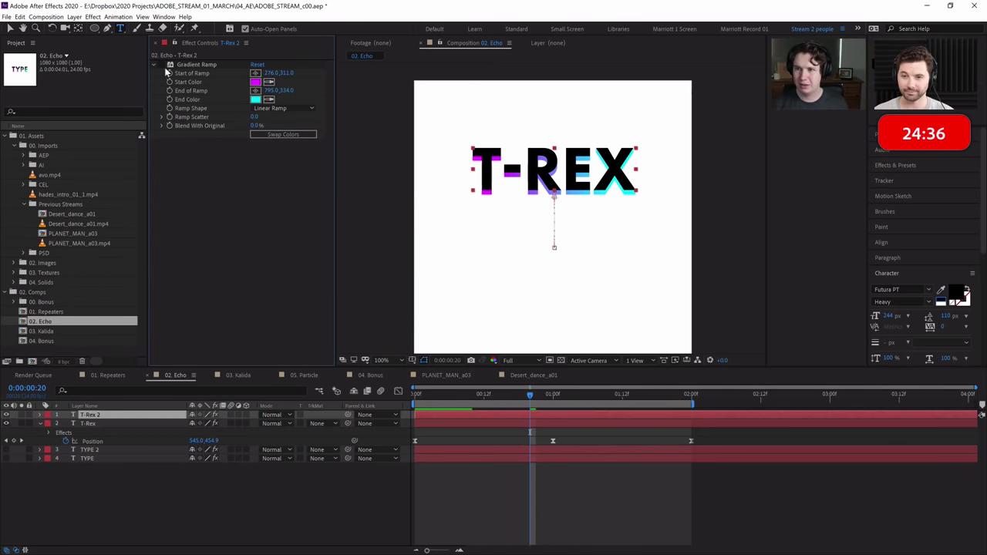
key("space")
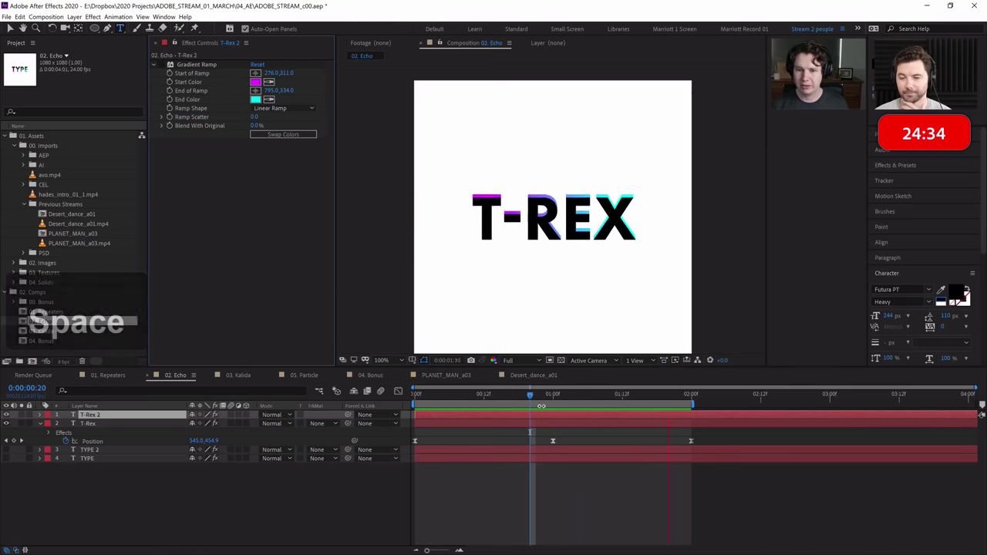
left_click_drag(529, 394, 547, 397)
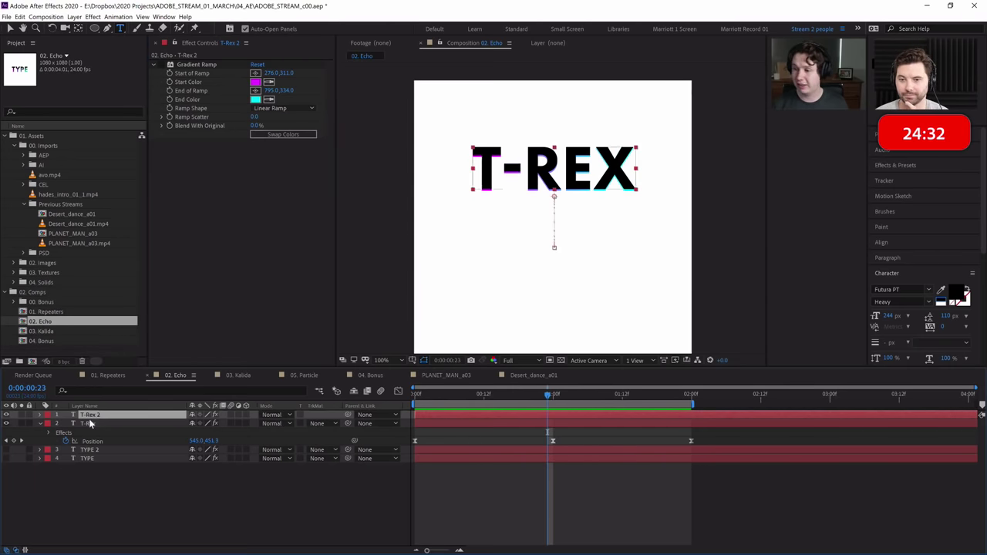
Collapse the properties of the original T-Rex layer in the timeline.
left_click(40, 423)
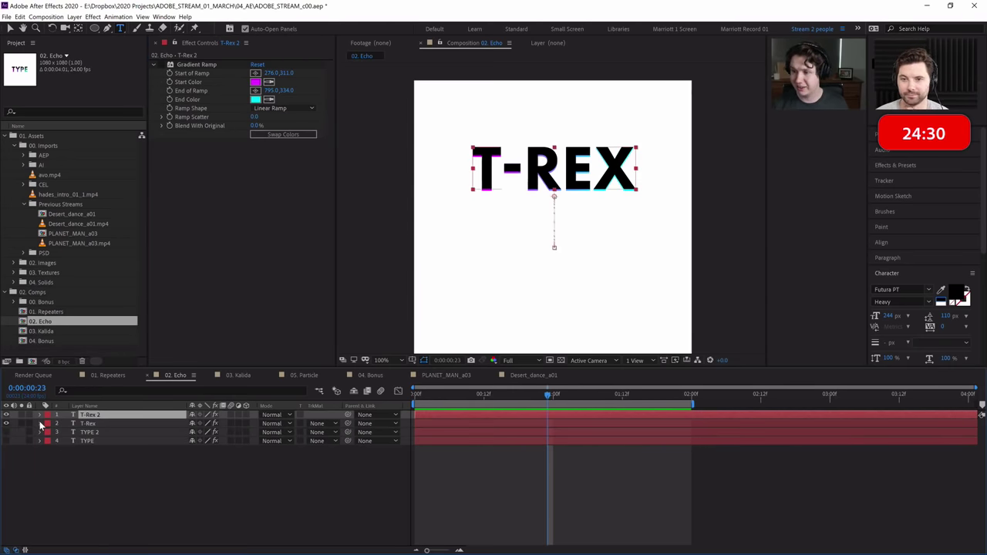
left_click(41, 423)
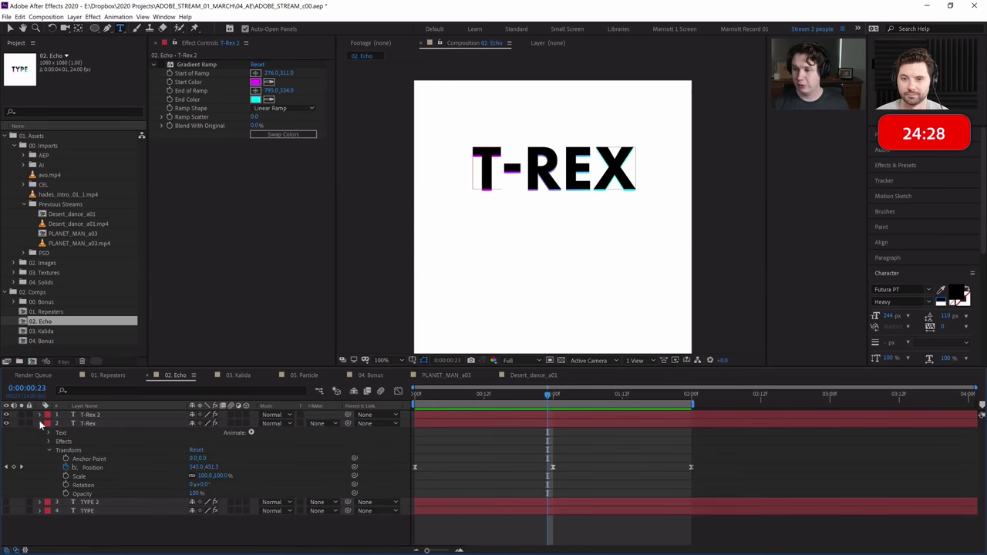
left_click(41, 423)
Move to 0:00:00:12 and replace the text of the black duplicate layer with Cera.
left_click(90, 416)
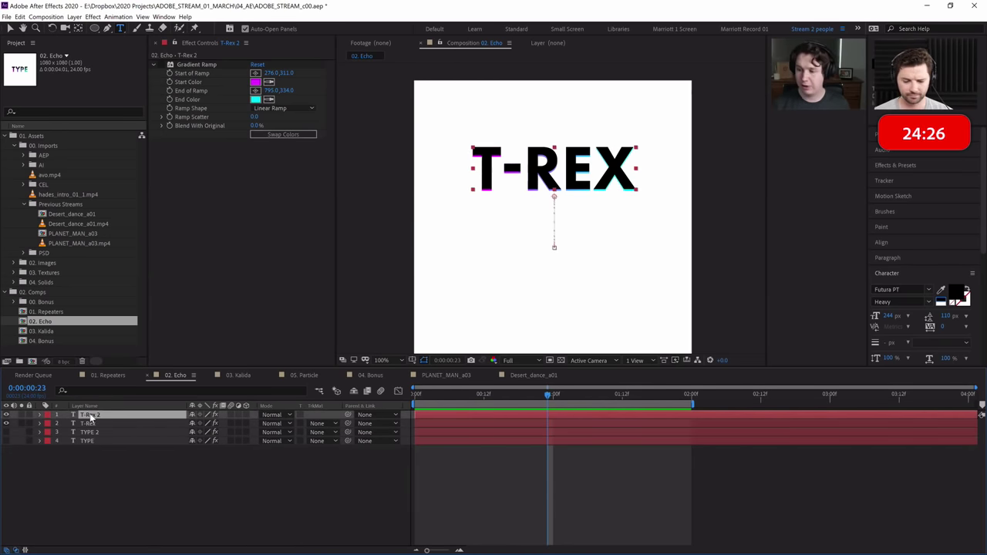
double_click(98, 417)
left_click_drag(514, 402, 439, 403)
double_click(128, 416)
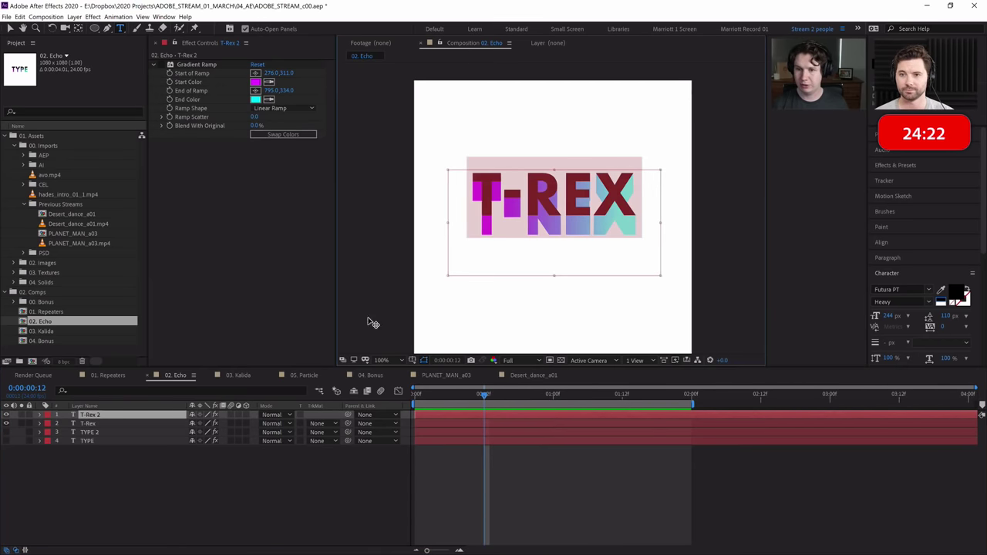
left_click(497, 201)
key("ctrl+space")
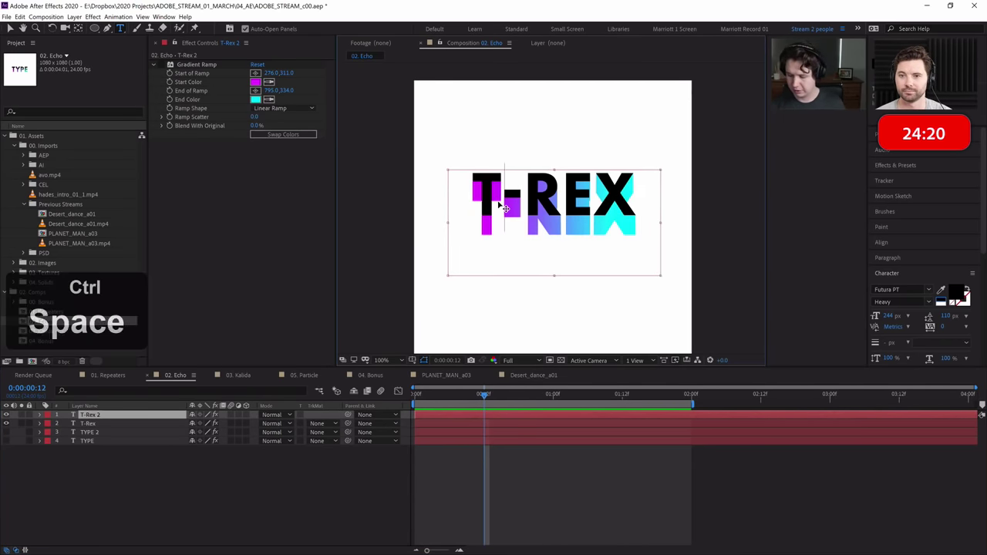
key("ctrl+a")
type("T")
key("BackSpace")
type("Cera")
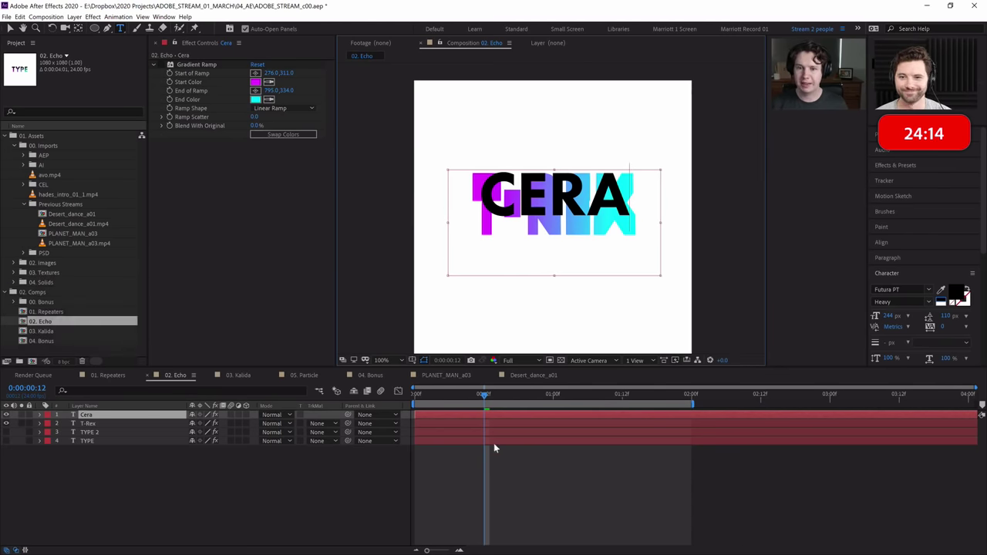
Change the gradient echo layer's text to cera, then preview and scrub to 0:00:00:14.
left_click(495, 424)
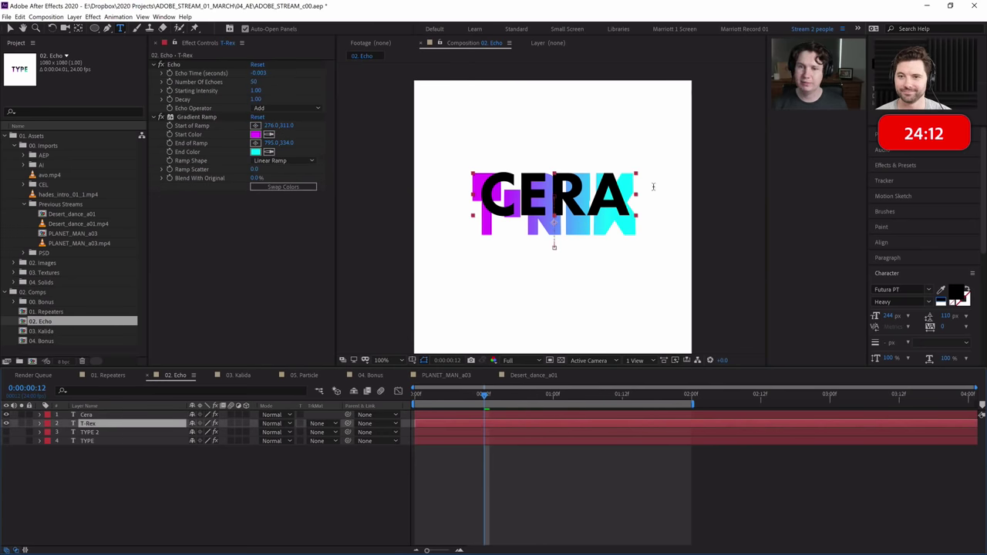
double_click(553, 245)
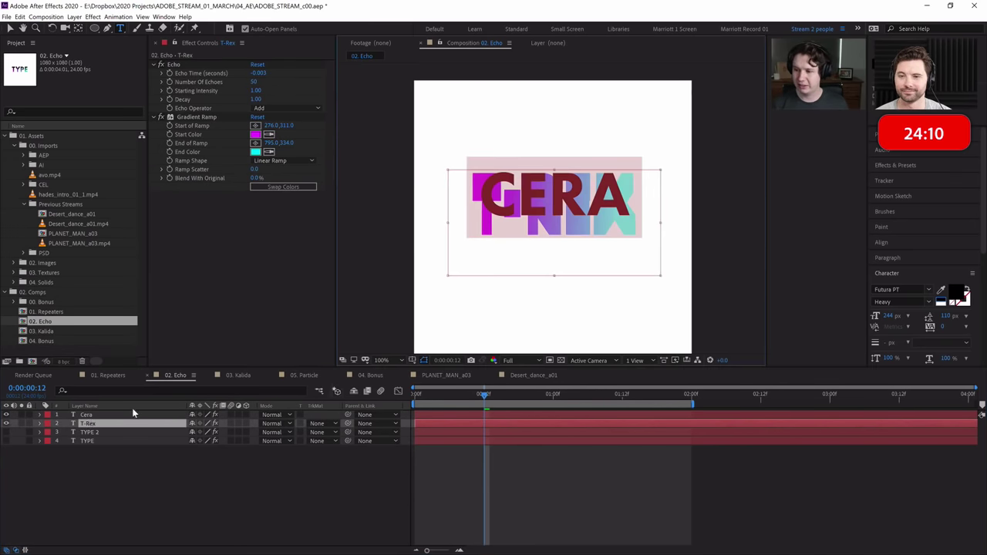
type("cera")
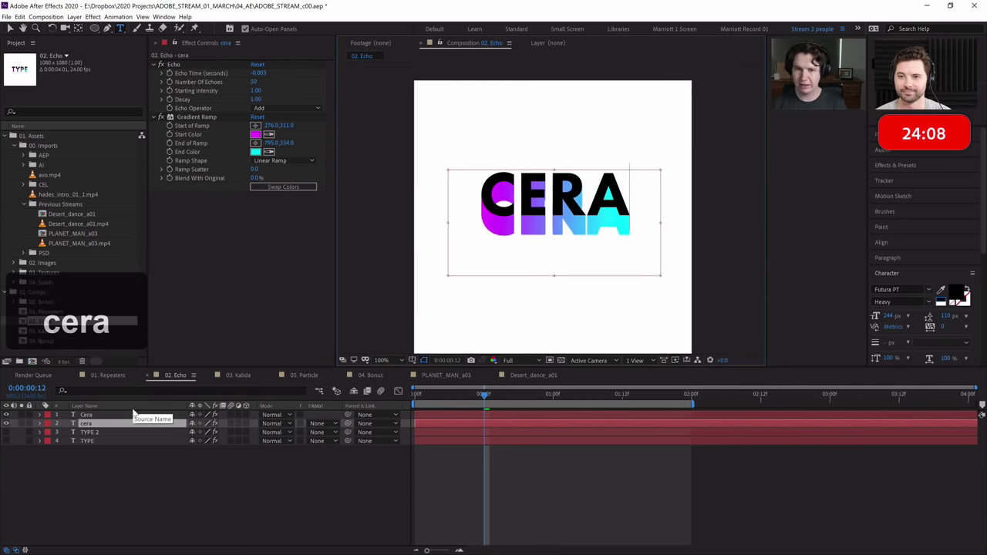
left_click(511, 500)
key("space")
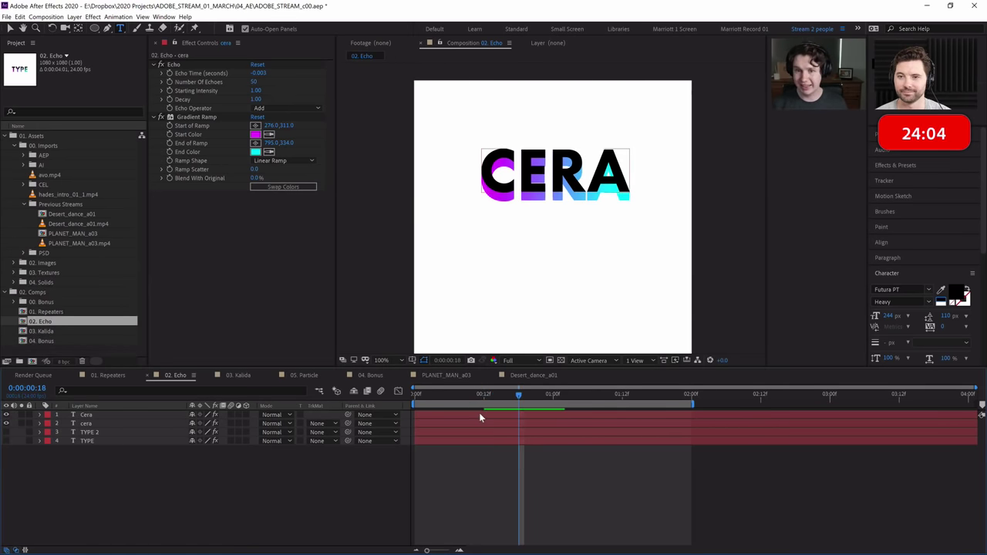
left_click_drag(483, 397, 464, 398)
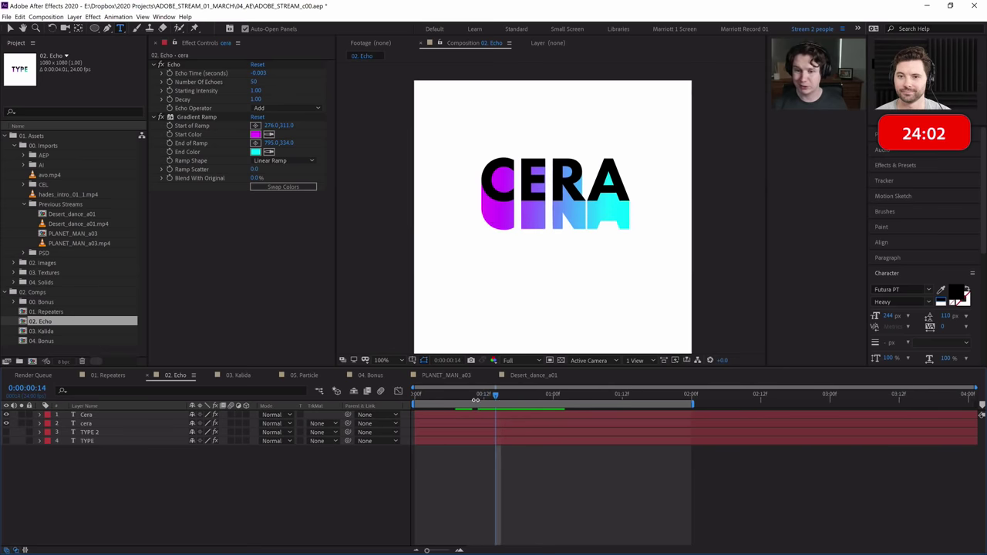
left_click(38, 430)
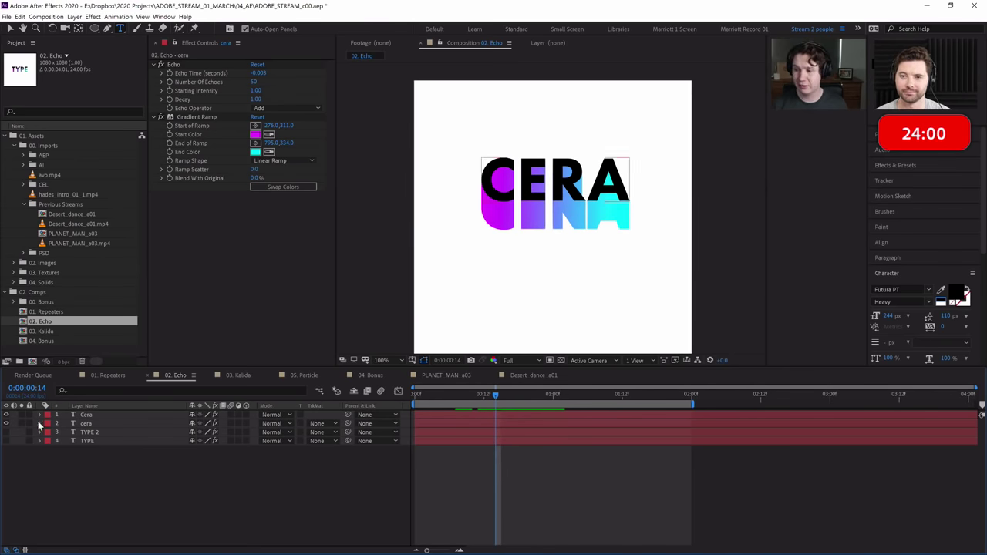
Link the gradient echo layer's Source Text to the Source Text of the black Cera layer with a pick-whipped expression.
left_click(39, 423)
left_click(40, 415)
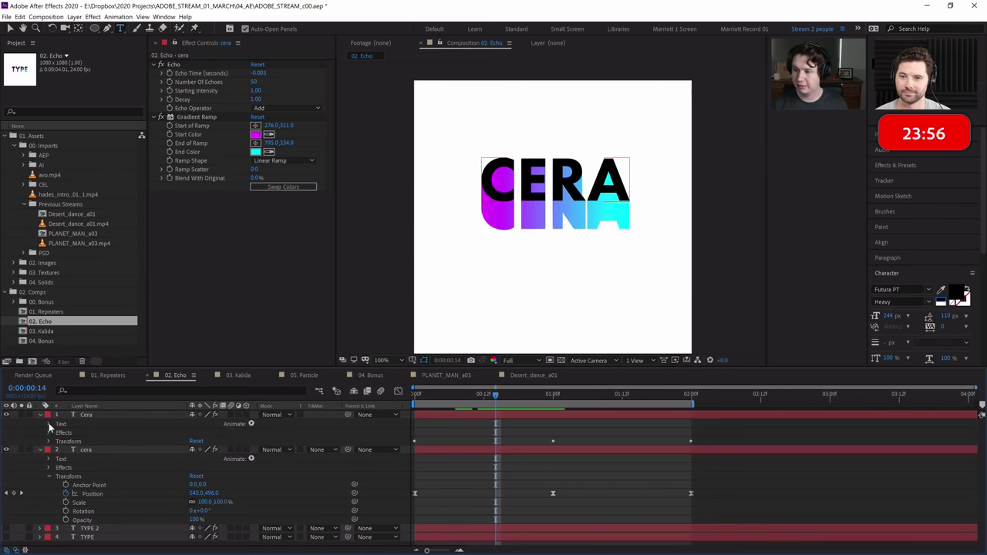
left_click(48, 425)
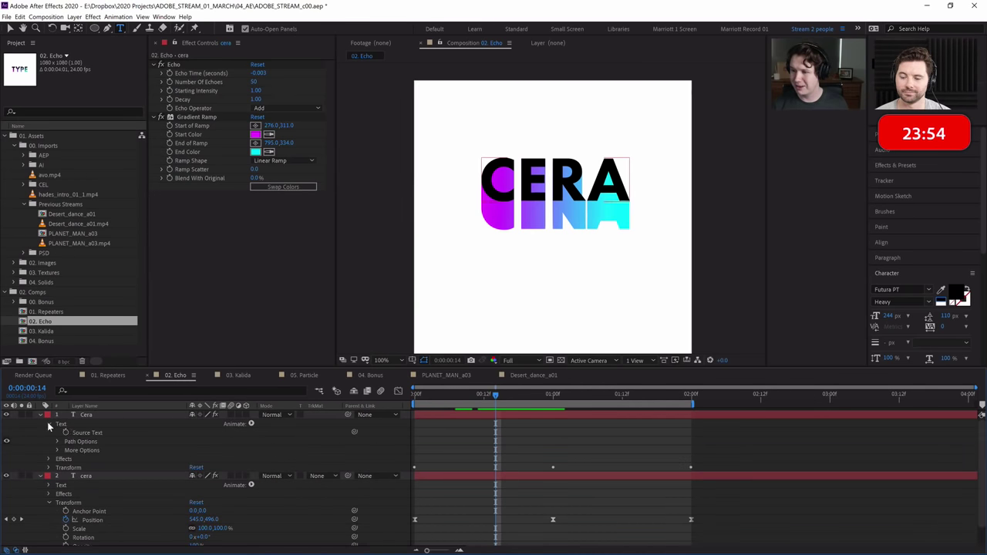
left_click(50, 485)
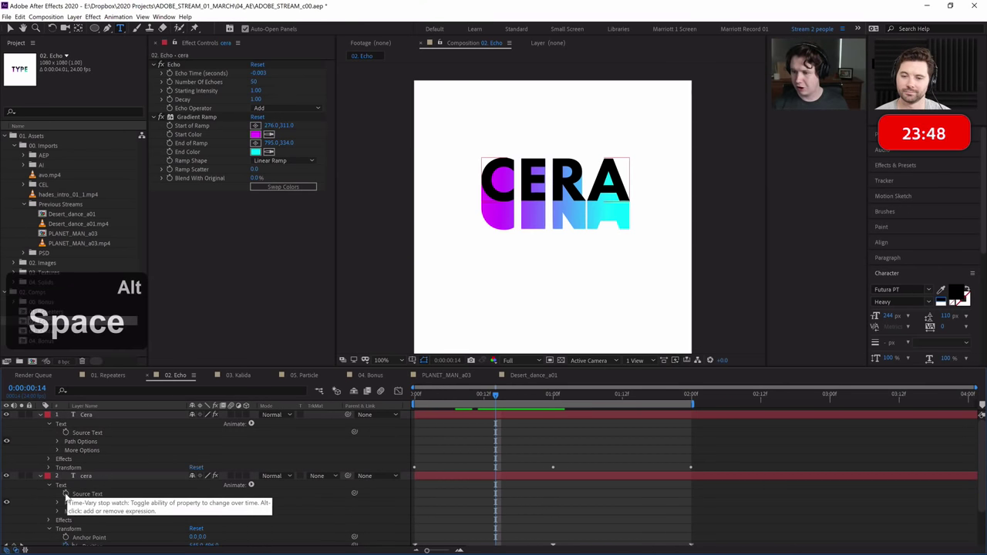
left_click(66, 494, "alt")
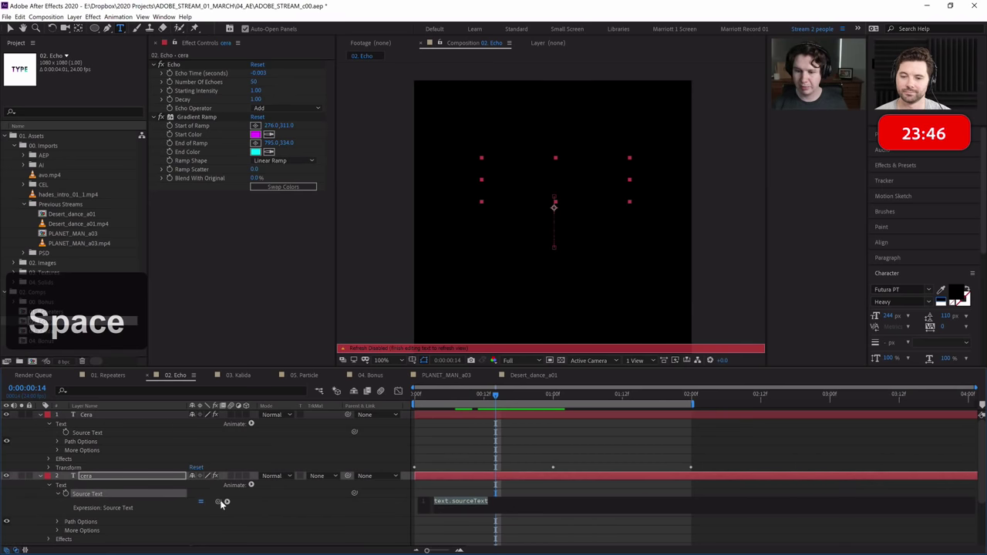
left_click_drag(219, 502, 86, 437)
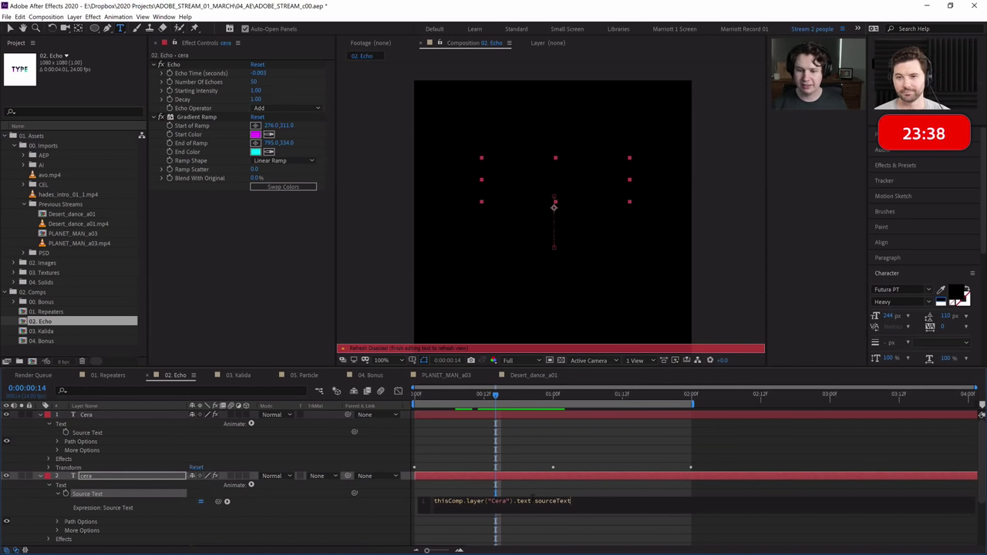
left_click(107, 430)
Replace the black top layer's text with hello and collapse the properties of the gradient echo layer.
double_click(92, 417)
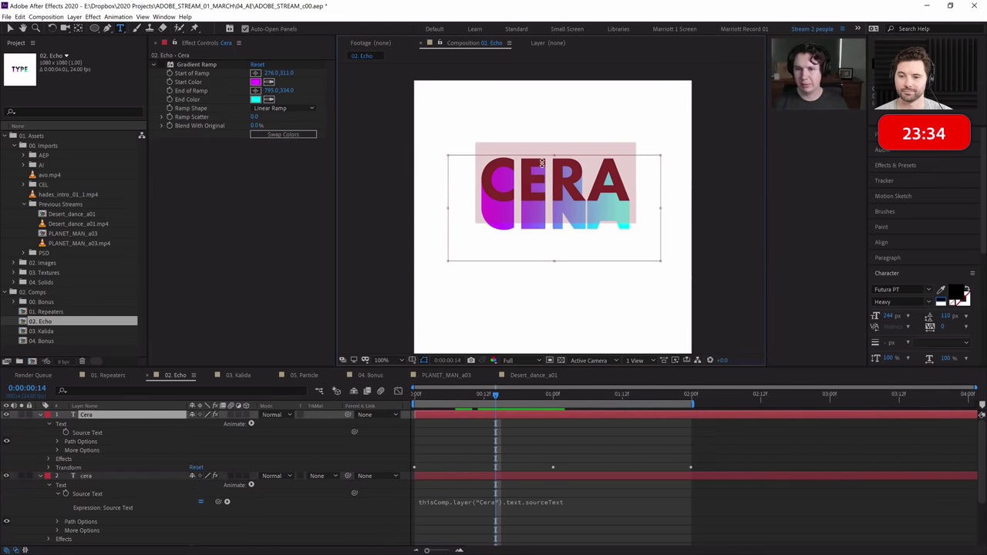
type("hello")
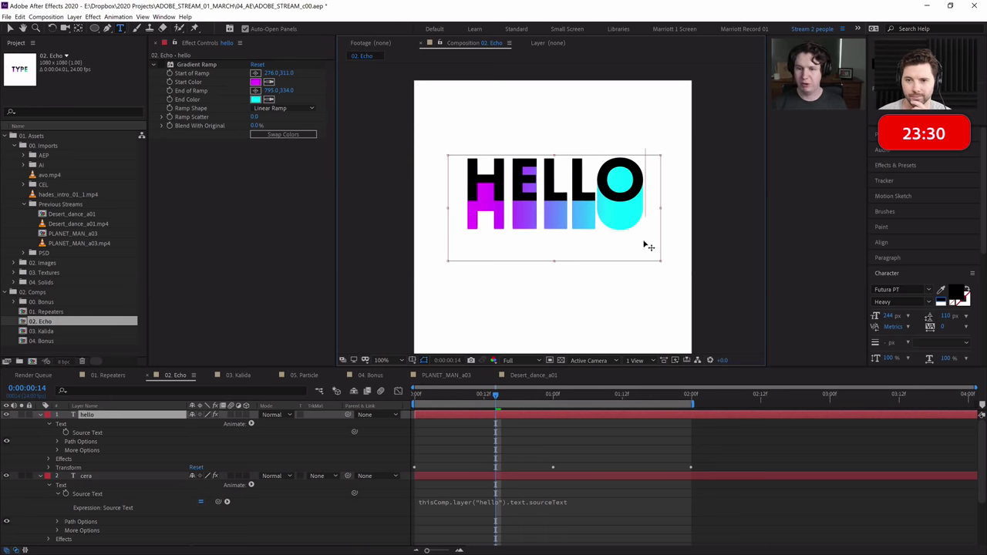
left_click(41, 477)
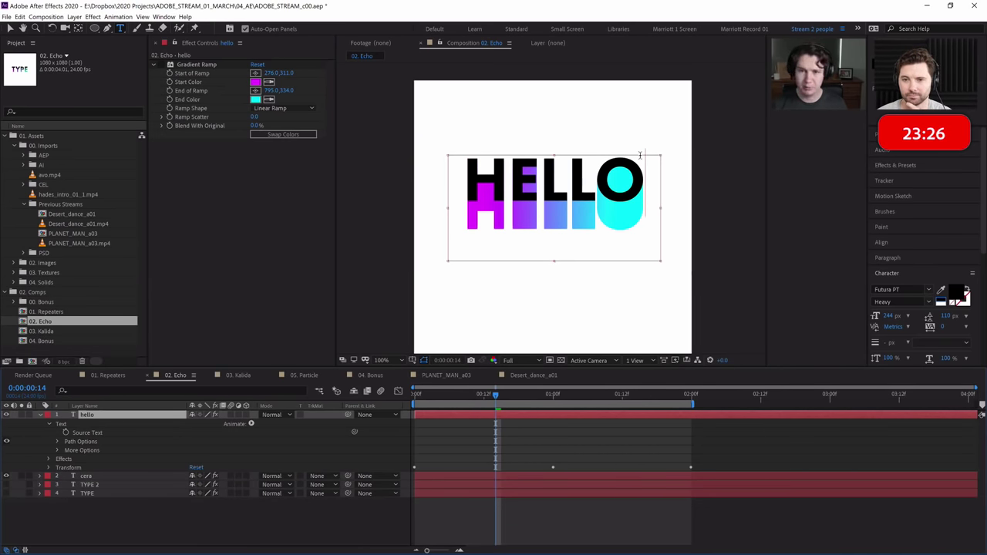
left_click_drag(639, 155, 463, 175)
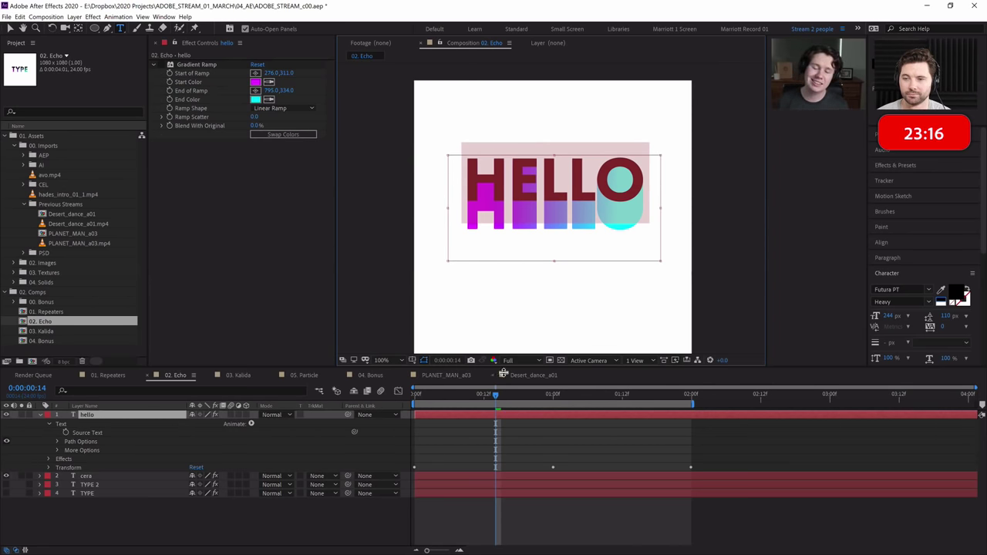
left_click(496, 415)
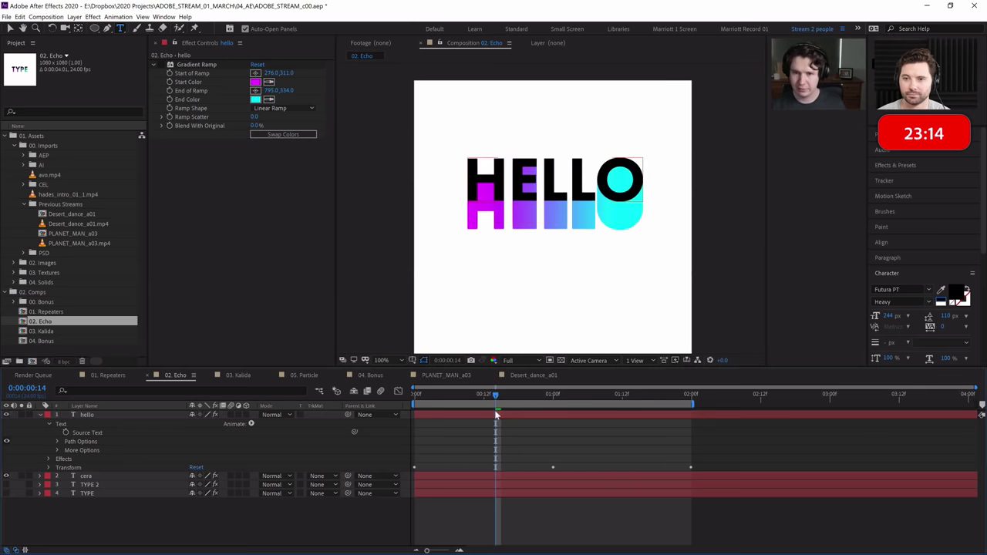
Preview the echo animation with the new text and scrub to 0:00:01:00.
key("space")
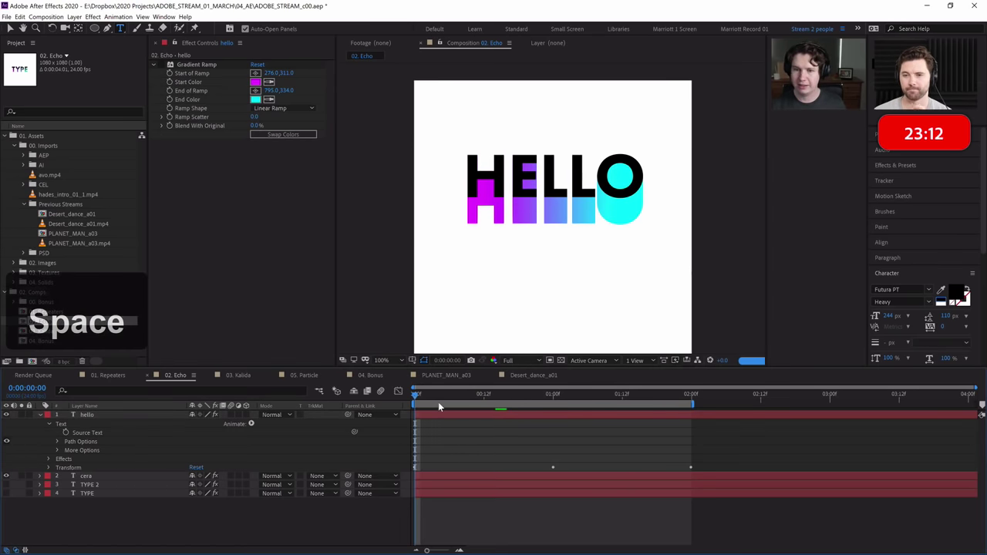
left_click_drag(425, 393, 550, 396)
key("ctrl+v")
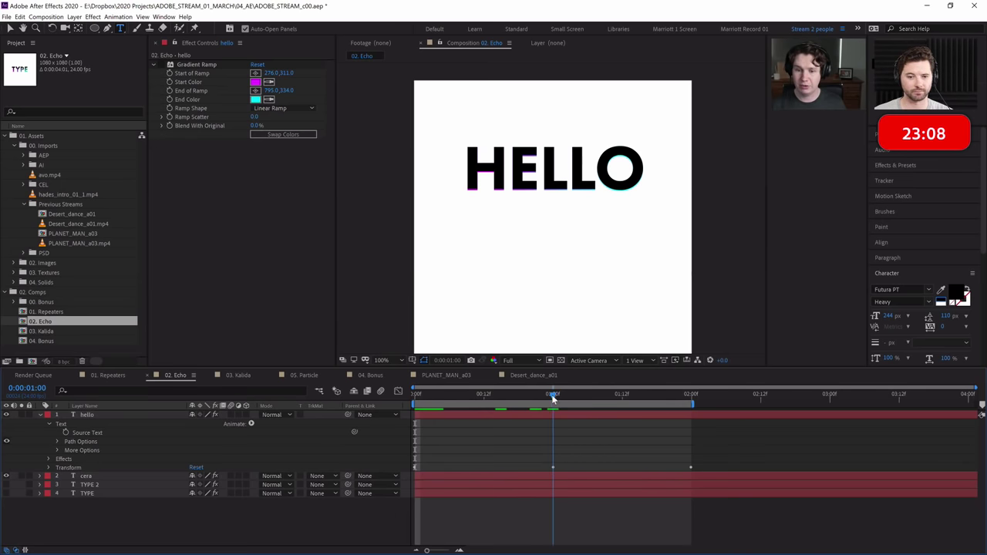
Go to 0:00:00:13, duplicate the cera layer and place the copy above the hello layer.
left_click(551, 414)
left_click_drag(553, 395, 489, 394)
key("ctrl+z")
key("ctrl+v")
key("ctrl+z")
key("ctrl+v")
left_click(105, 479)
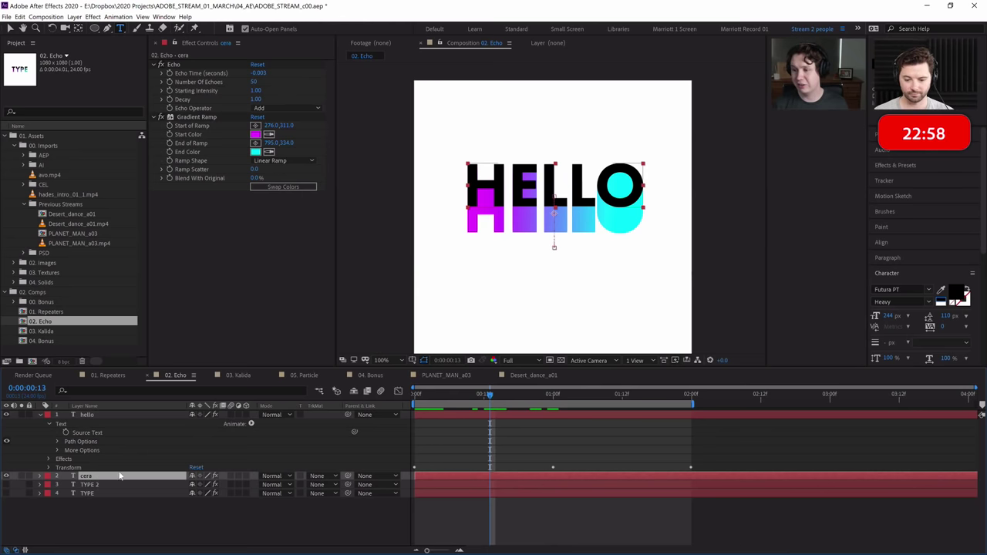
key("ctrl+d")
left_click_drag(102, 478, 106, 415)
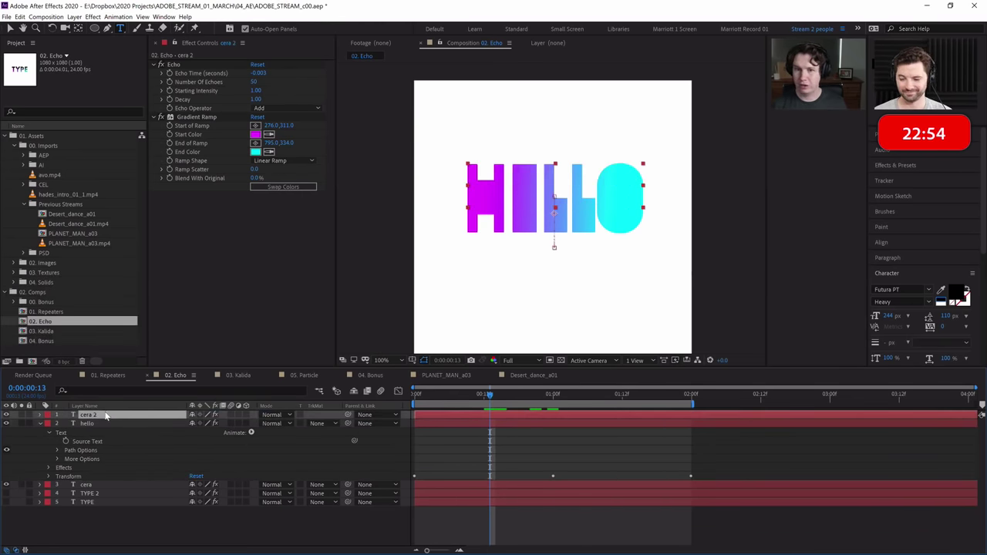
Expand the cera 2 layer's text properties, and reword the hello text layer as haha and finally as hats.
key("Return")
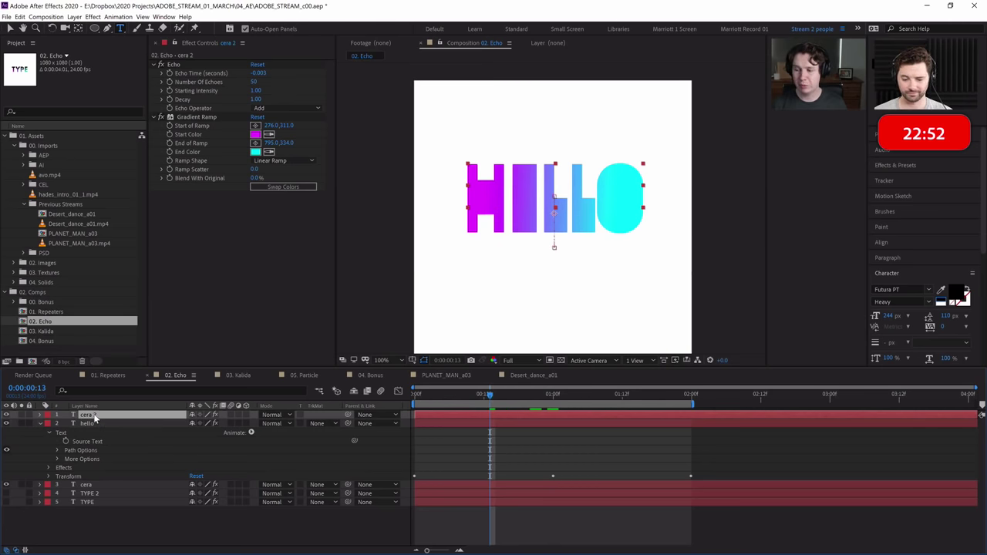
left_click(41, 415)
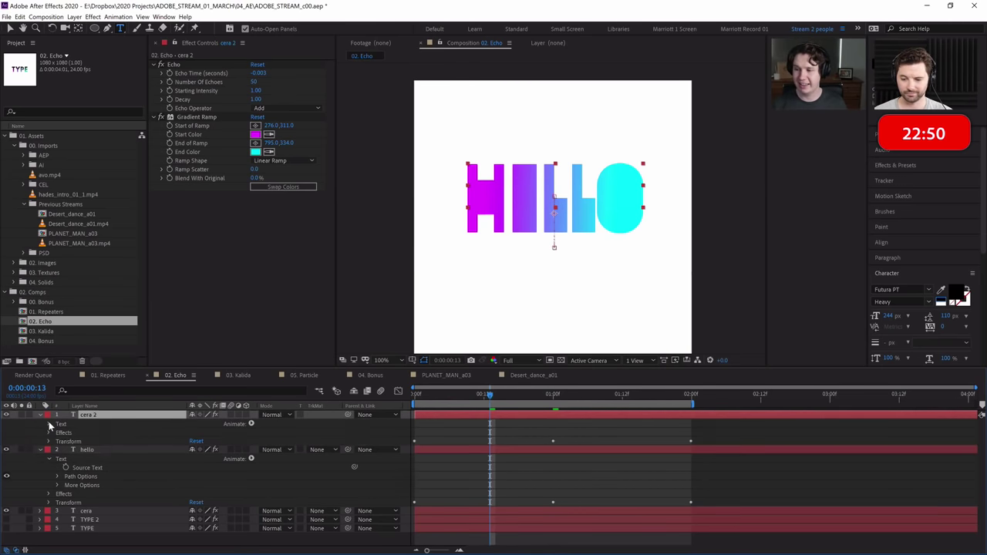
left_click(49, 424)
left_click(87, 476)
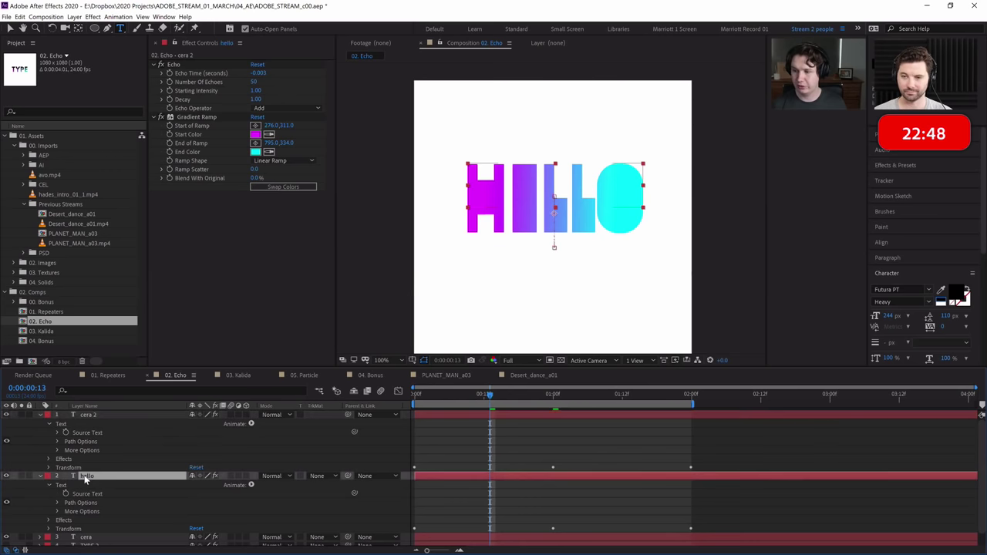
type("haha")
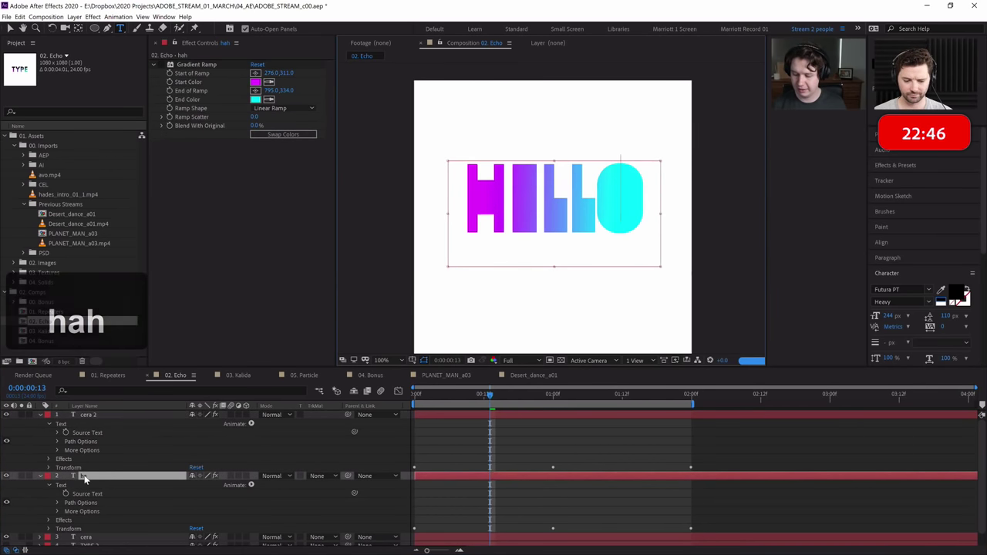
key("Return")
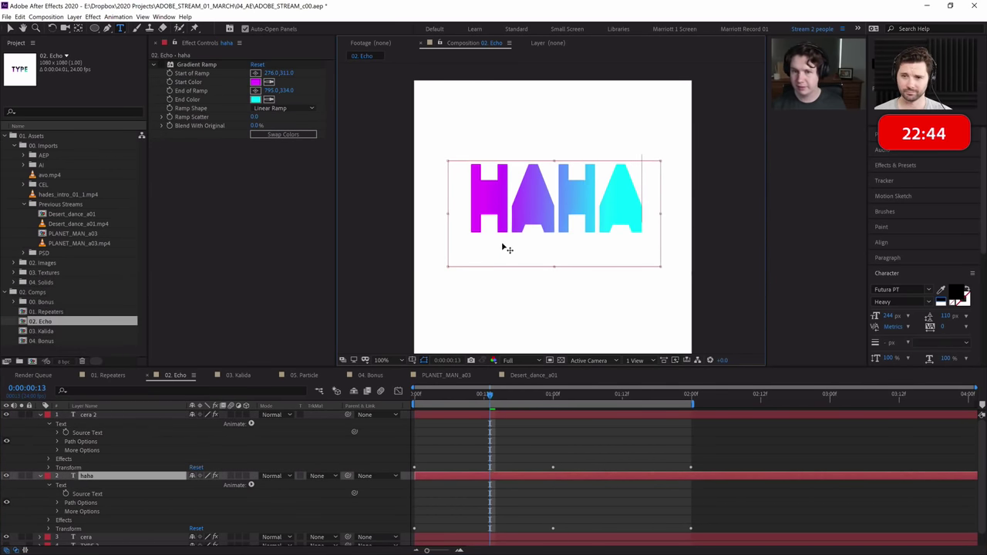
double_click(112, 479)
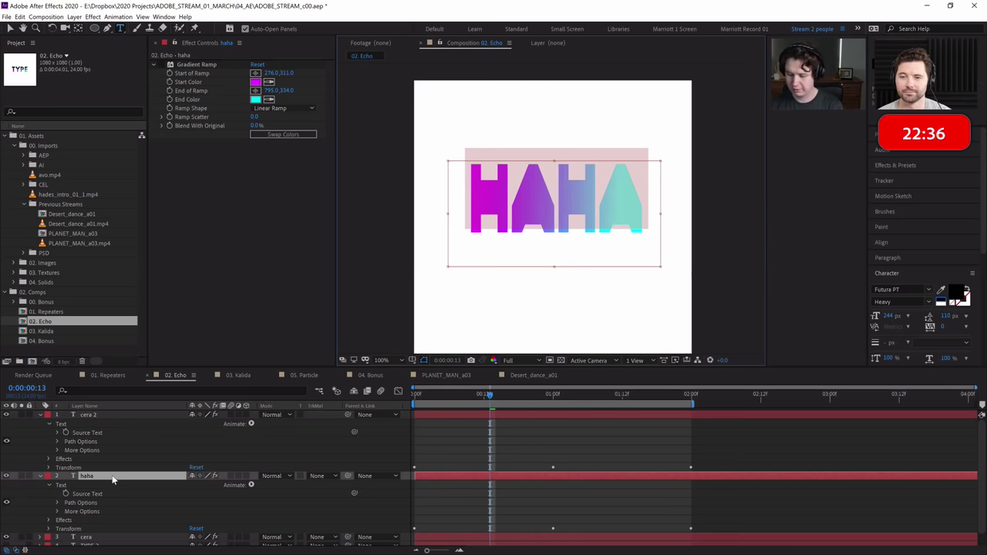
type("hats")
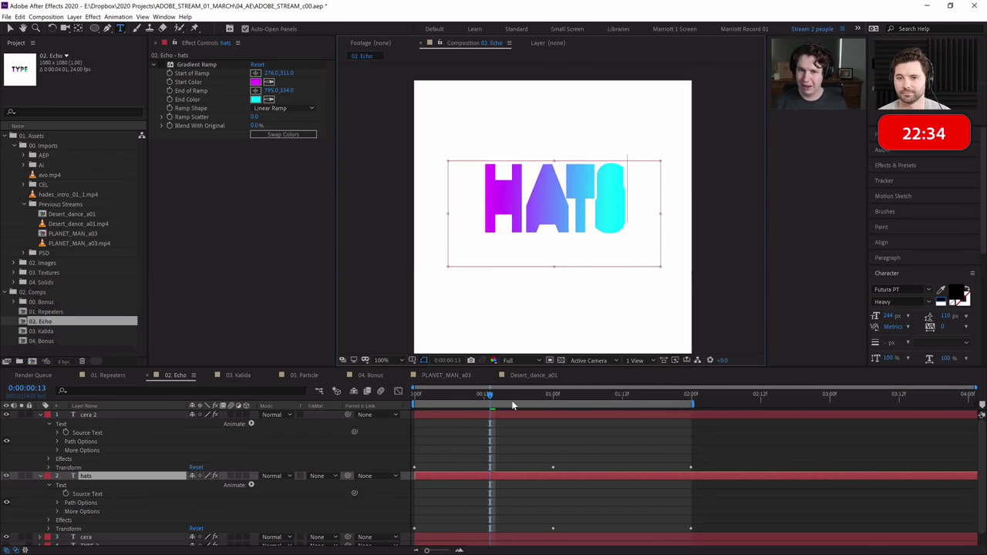
Remove the Echo effect from the cera 2 layer, checking it at 0:00:00:15 by switching its visibility off and on.
left_click(498, 415)
left_click(499, 416)
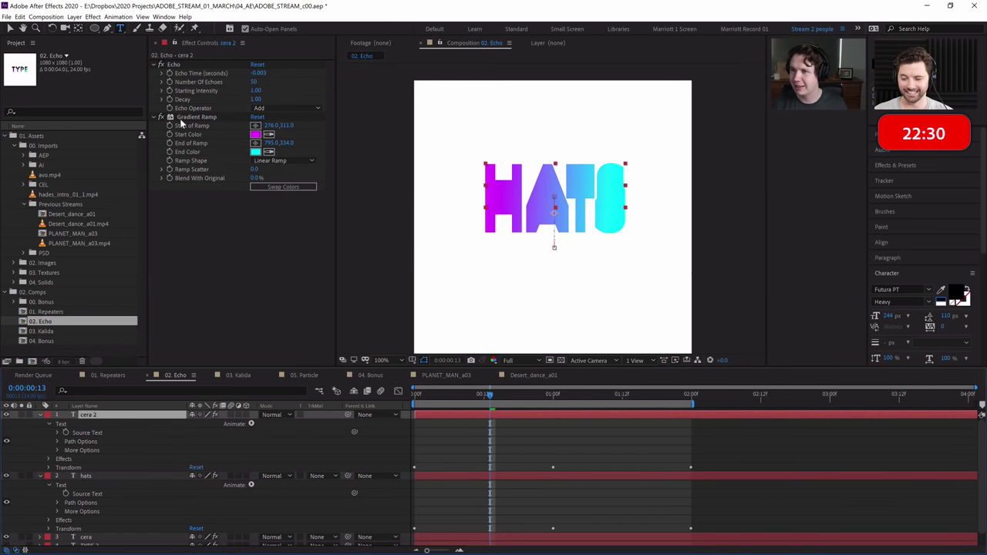
left_click_drag(449, 401, 502, 397)
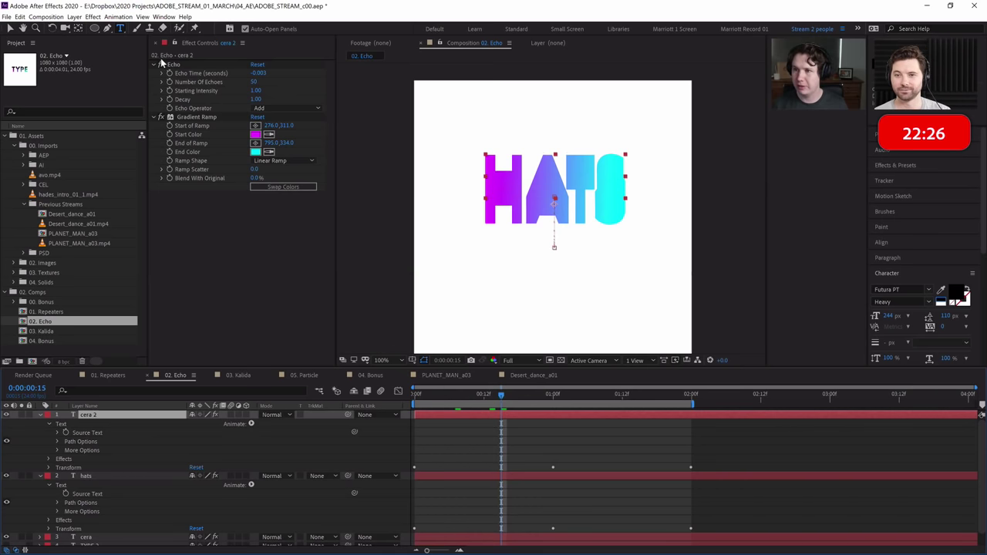
left_click(193, 65)
key("Delete")
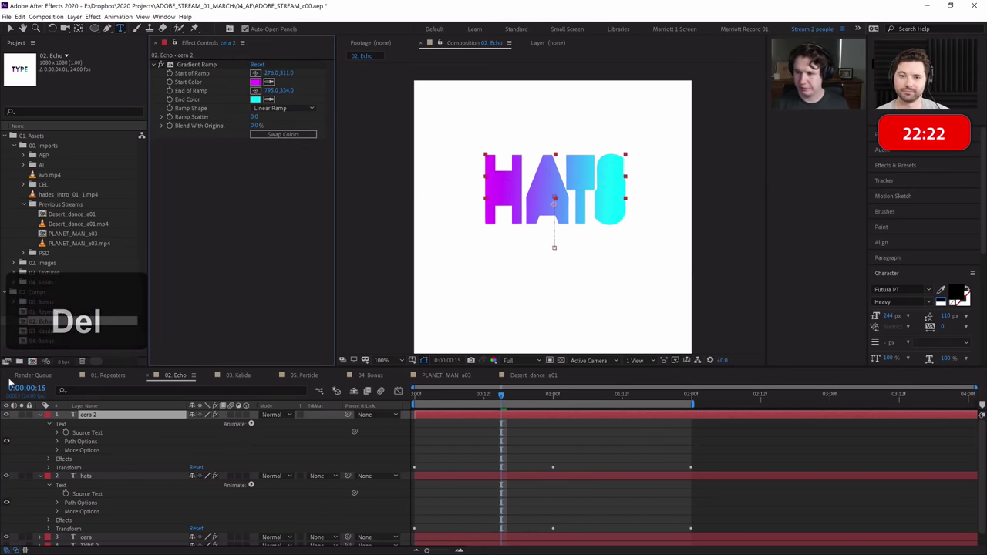
left_click(6, 415)
left_click(6, 415)
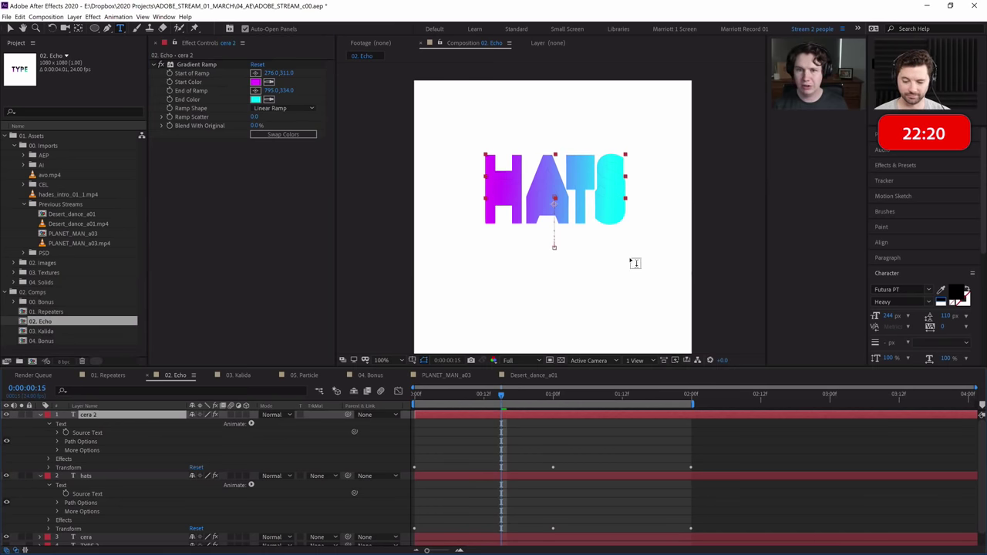
Draw a rectangular mask on cera 2 from the middle of the HATS letters downward and feather it by 73 pixels.
left_click(94, 29)
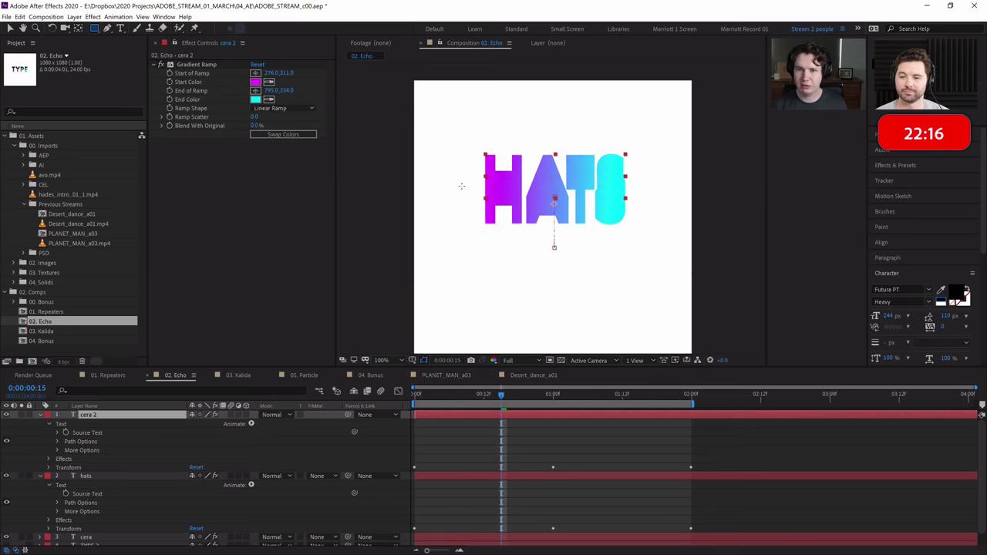
left_click_drag(455, 277, 669, 178)
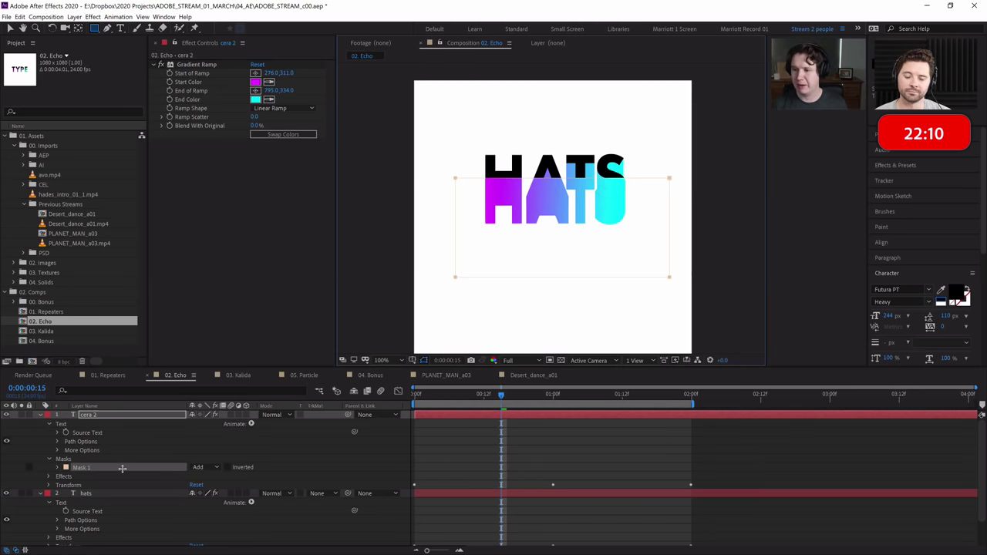
key("f")
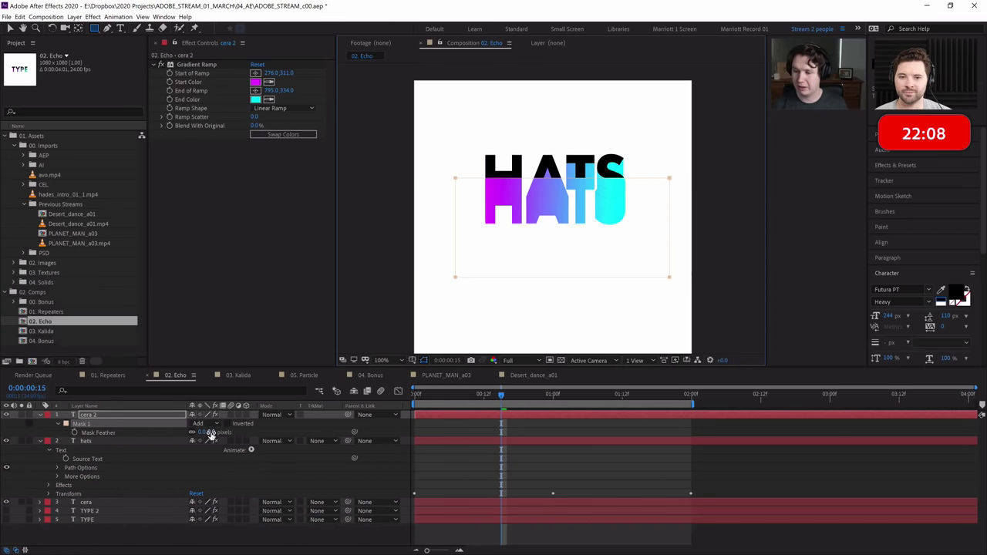
left_click_drag(205, 432, 268, 429)
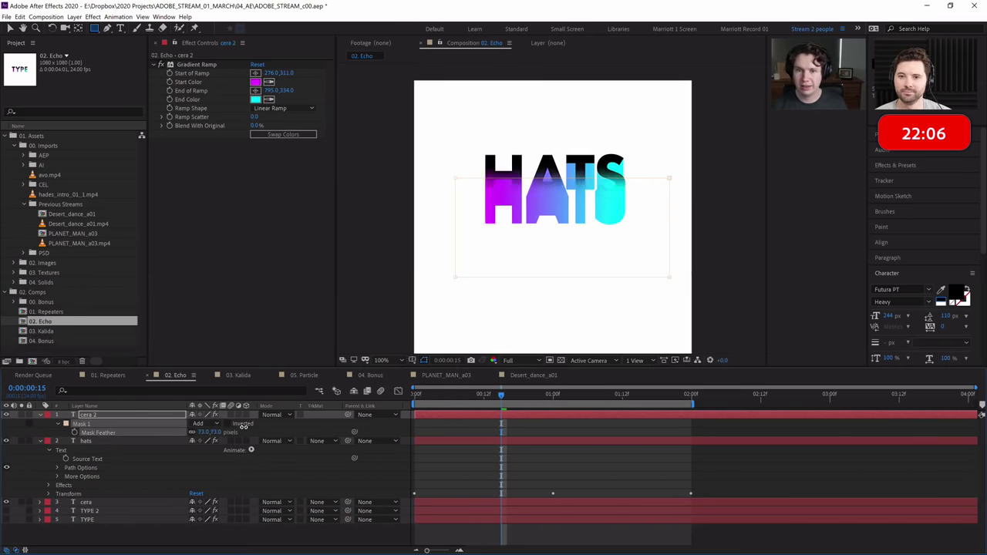
Move the feathered mask slightly up and to the left over the text, and preview the animation from near the start.
key("v")
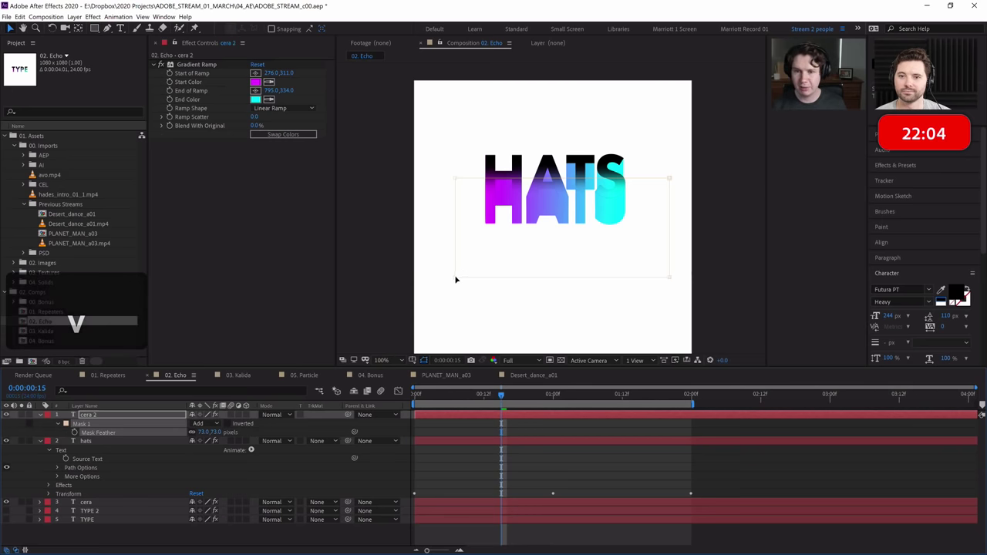
left_click_drag(523, 264, 516, 259)
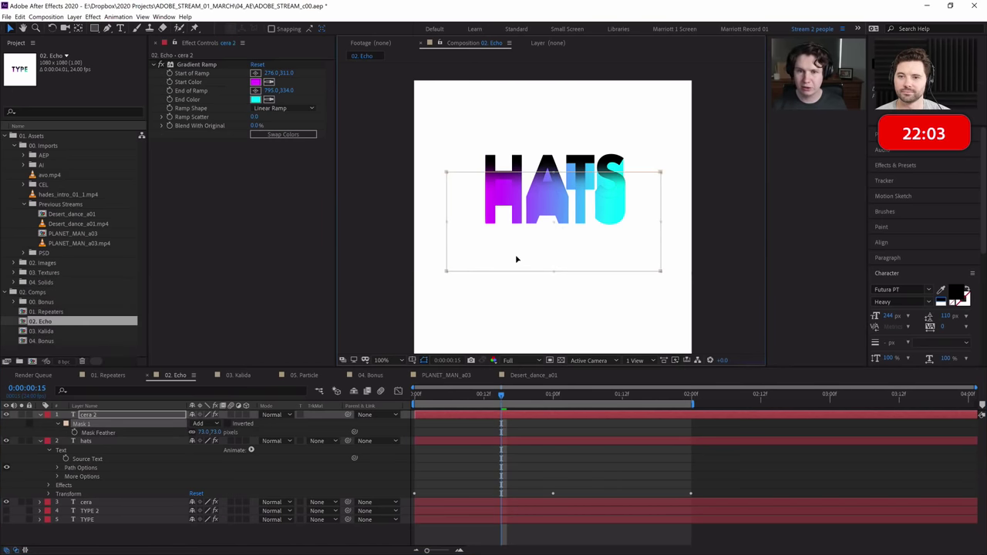
left_click(570, 469)
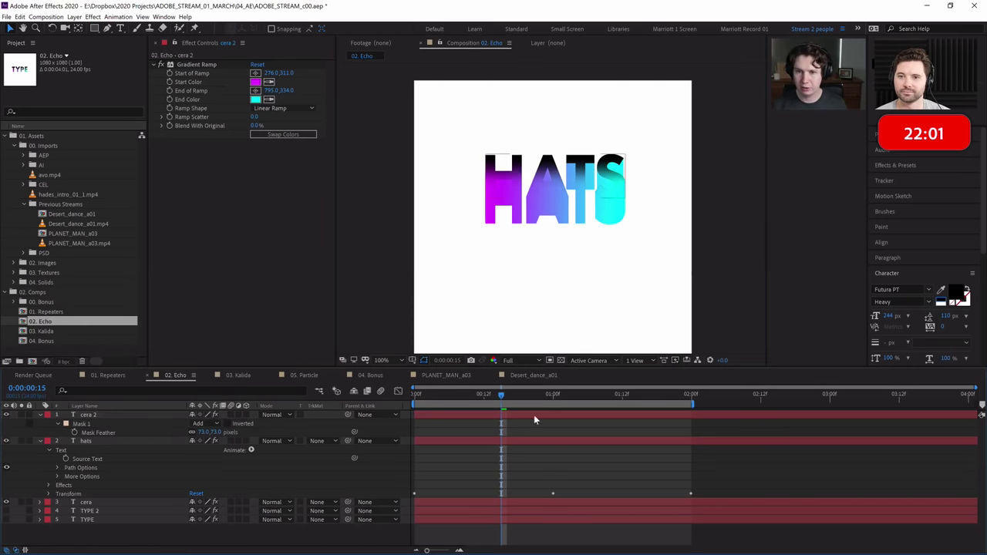
left_click(420, 396)
key("space")
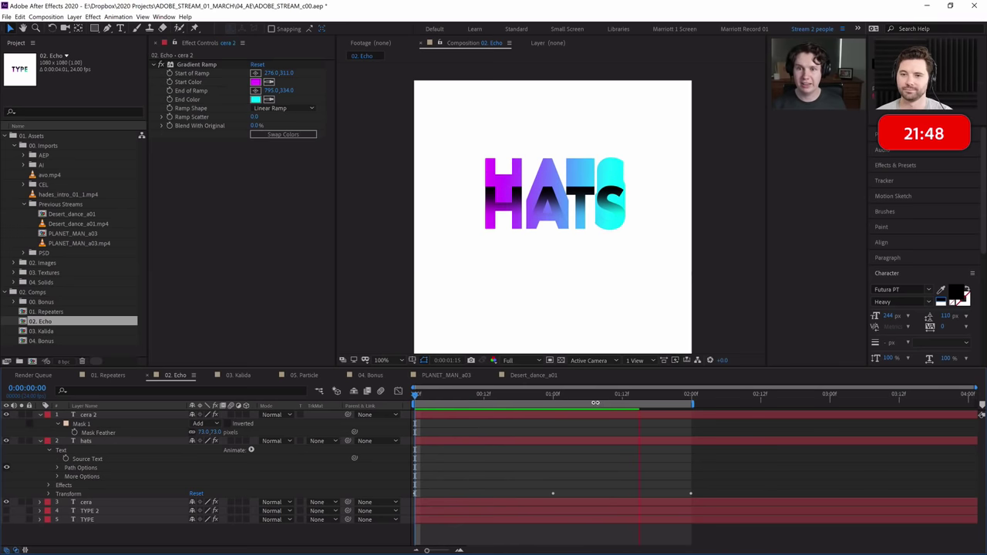
Collapse the cera 2 and hats layers and check the cera layer at 0:00:00:12 by switching its visibility off and on.
left_click(487, 398)
left_click(484, 397)
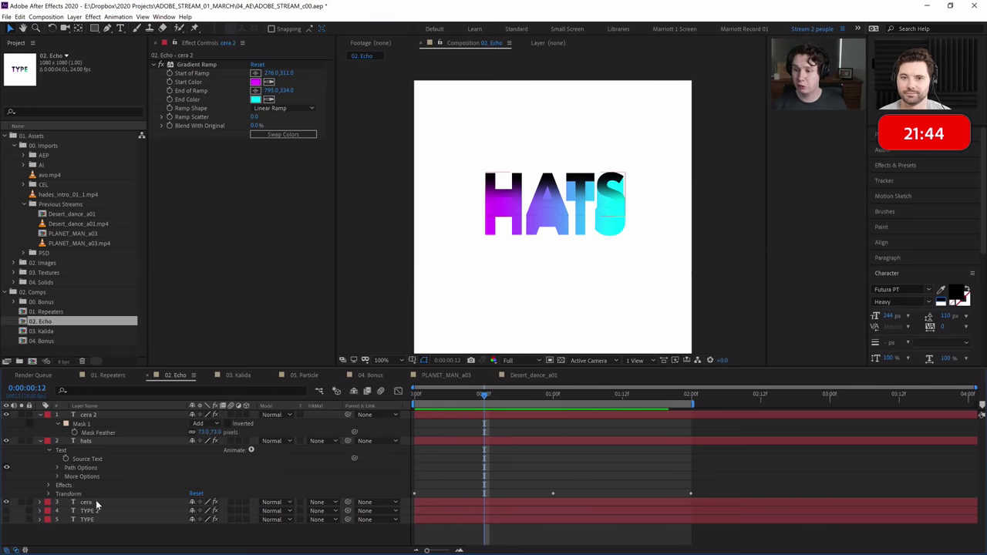
left_click(55, 441)
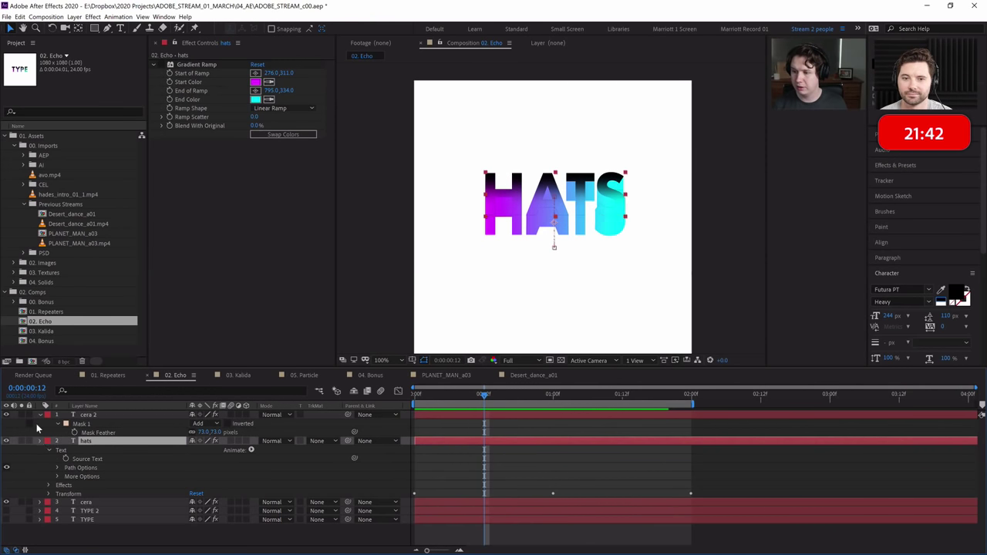
left_click(40, 441)
left_click(39, 415)
left_click(85, 432)
left_click(6, 432)
left_click(6, 433)
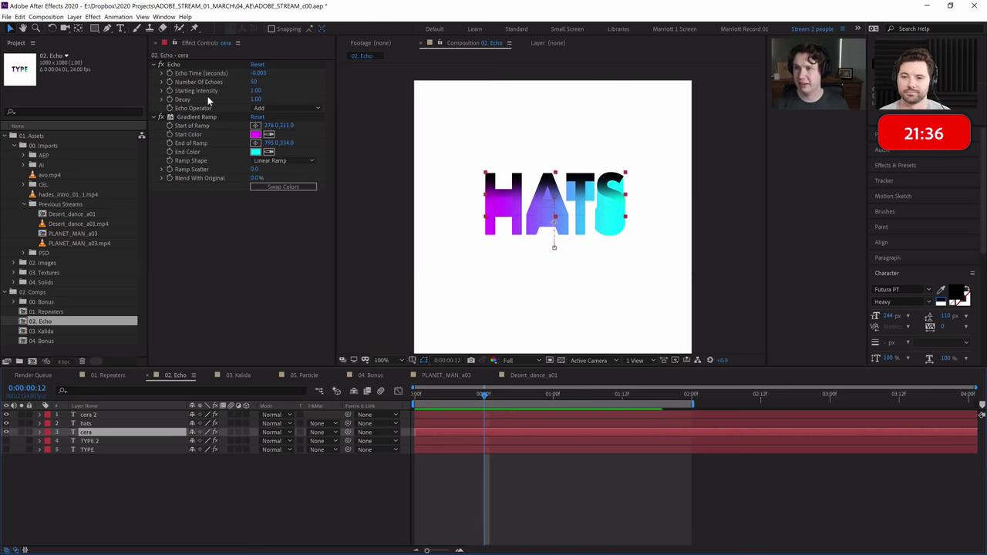
Set the Decay of the cera layer's Echo effect to 0.8.
left_click(256, 100)
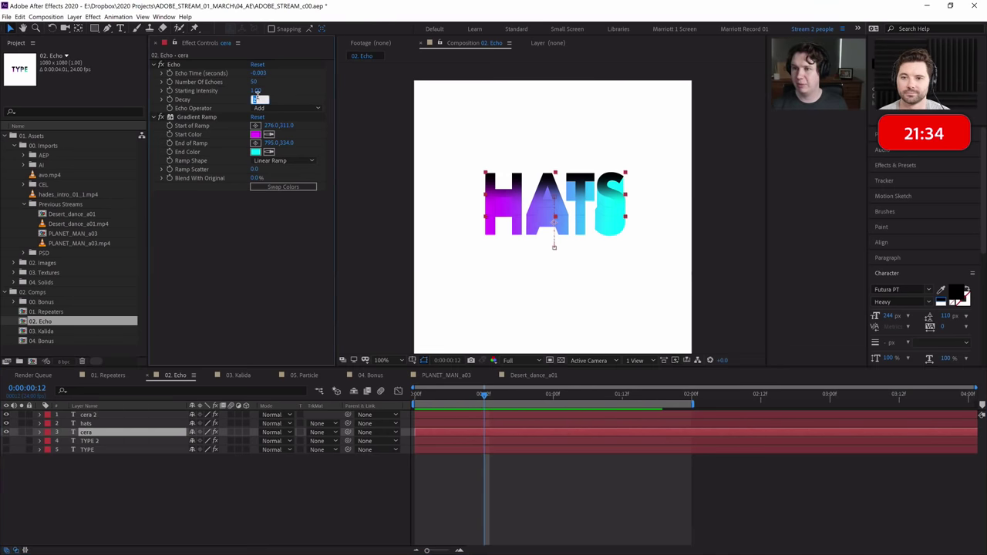
key("Return")
left_click(256, 100)
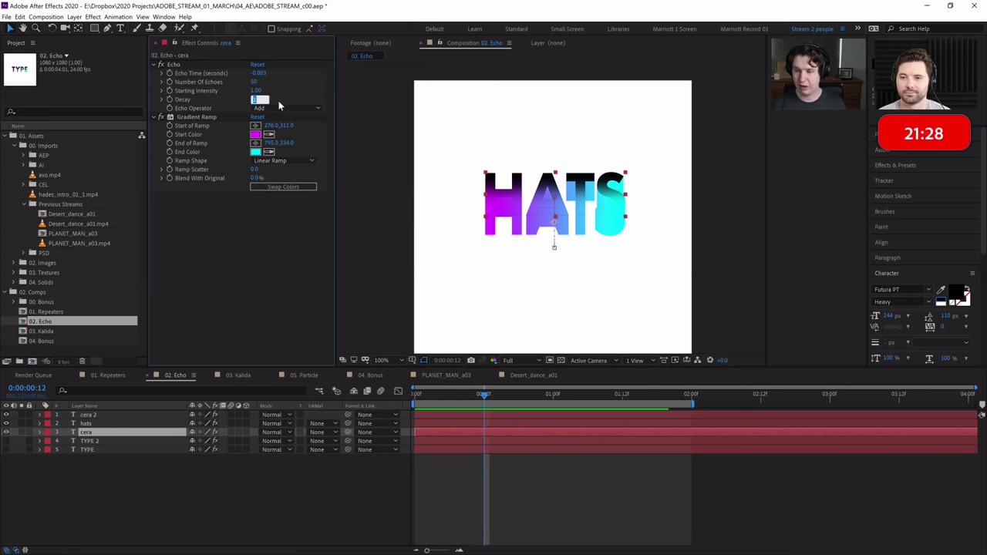
type("0.8")
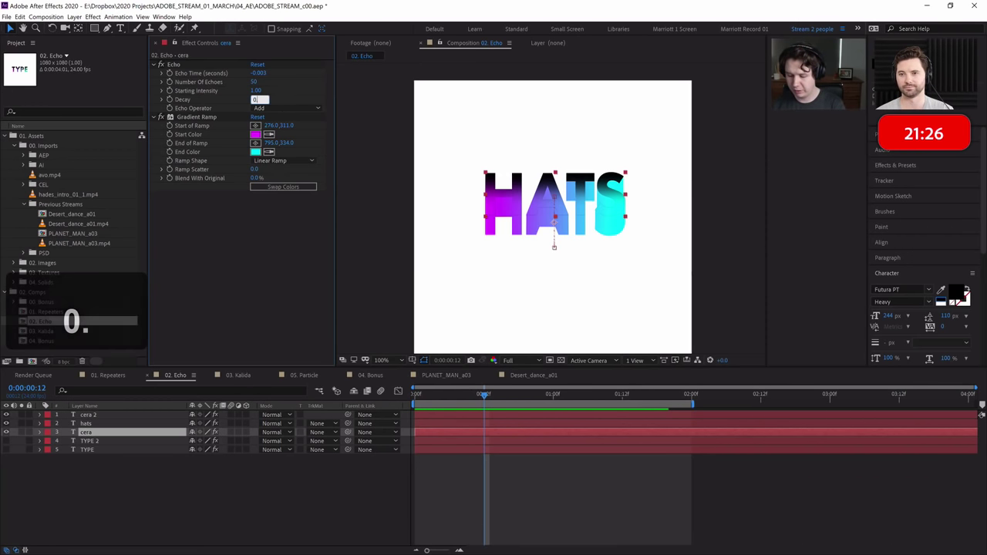
key("Return")
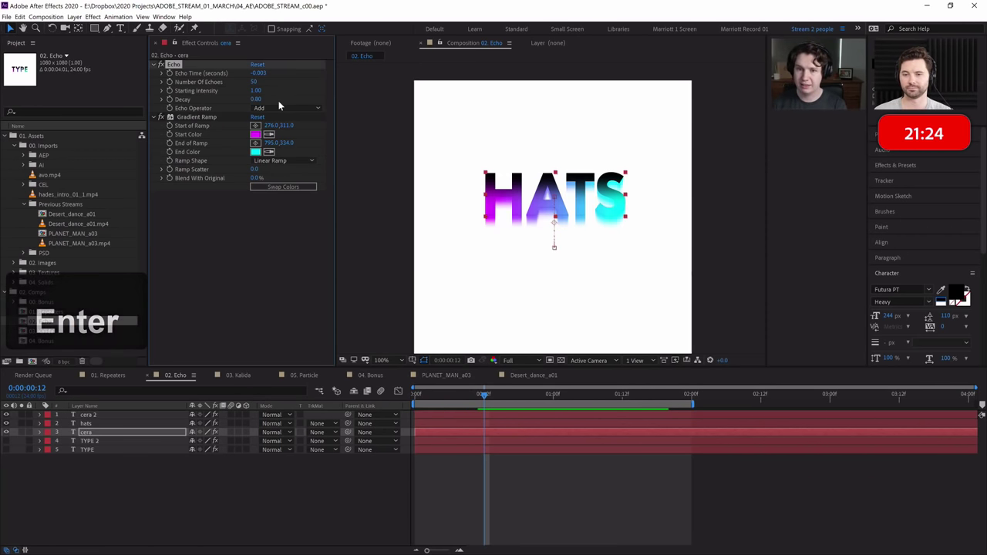
Examine the faded echo edges below the letters and set the cera layer's Echo Decay to 0.9.
scroll(572, 250, "up", 2)
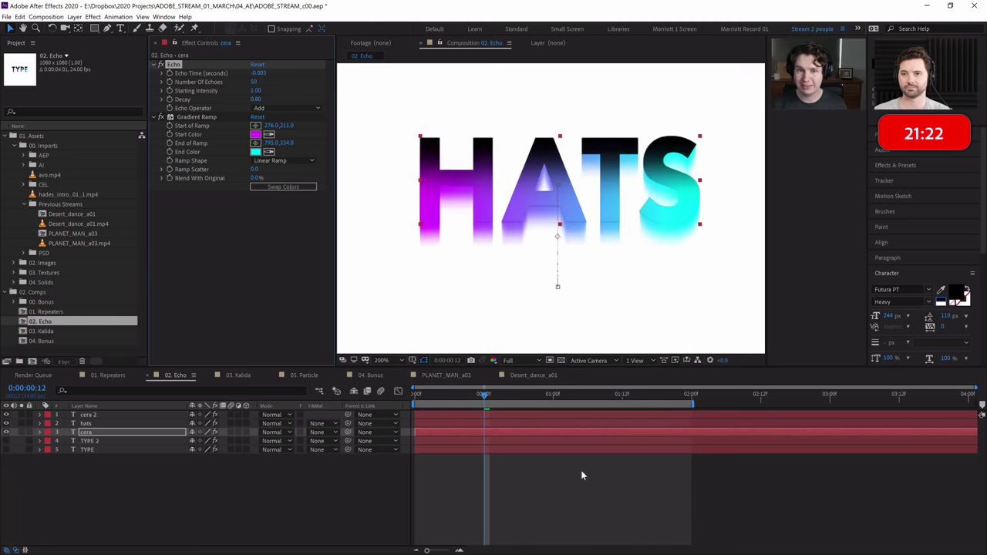
left_click(581, 470)
scroll(560, 283, "up", 2)
scroll(518, 247, "up", 2)
left_click_drag(568, 233, 657, 163)
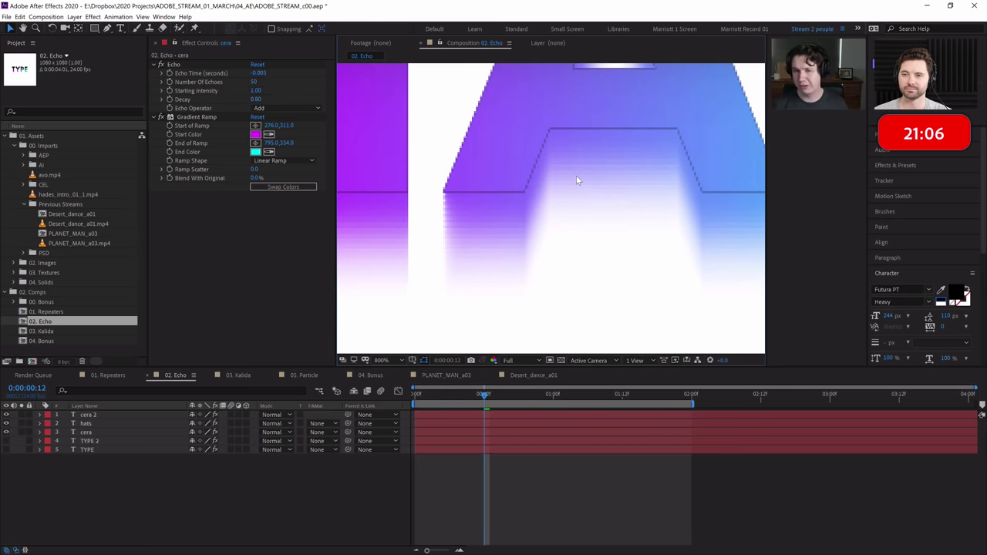
scroll(577, 180, "down", 1)
scroll(633, 156, "down", 1)
left_click(255, 99)
type("0.")
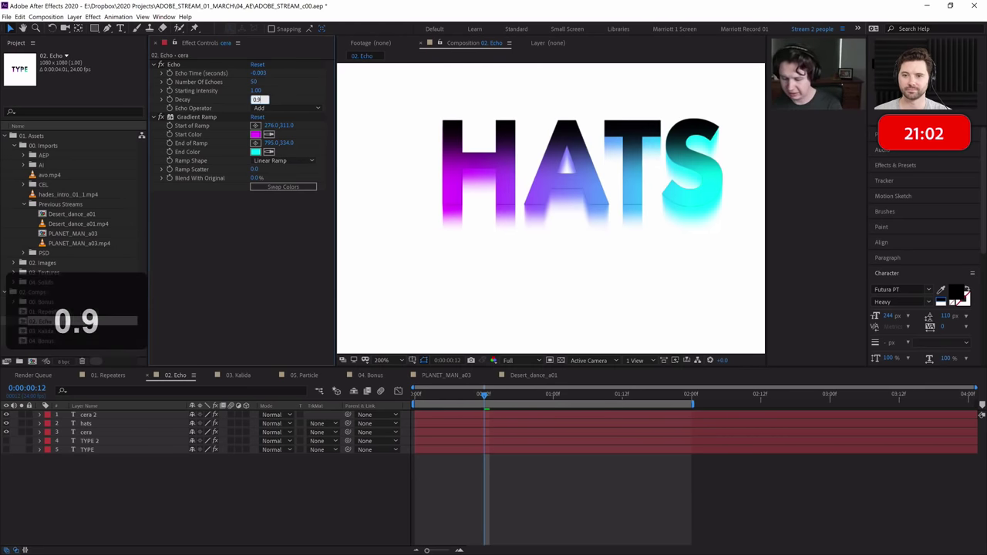
type("9")
key("Return")
Preview the HATS text animation with the fading gradient echo trail.
key("space")
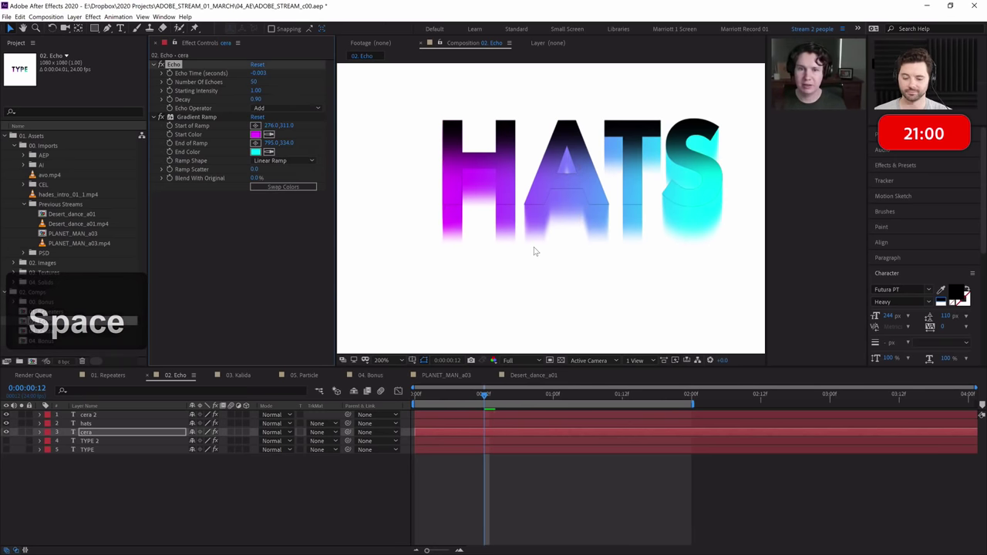
scroll(532, 309, "down", 1)
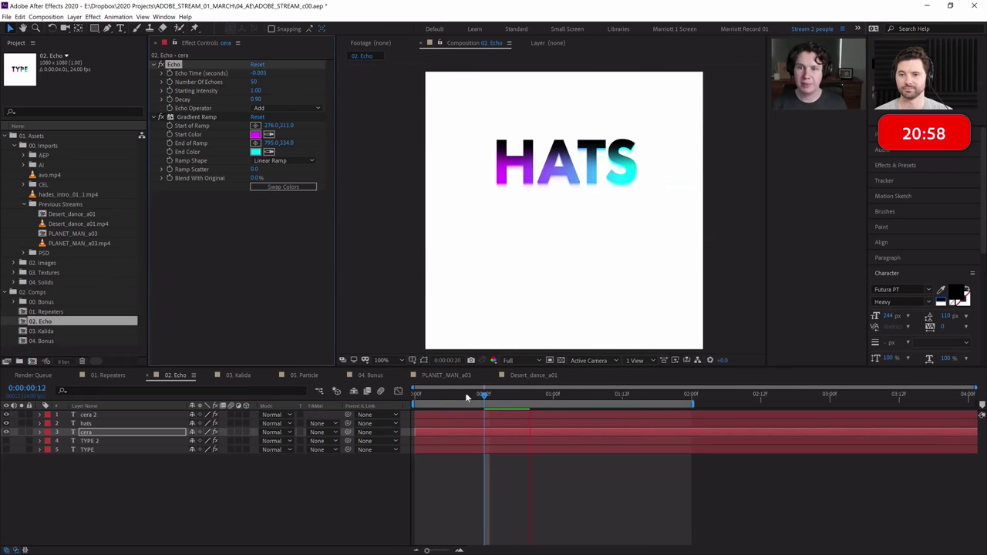
key("space")
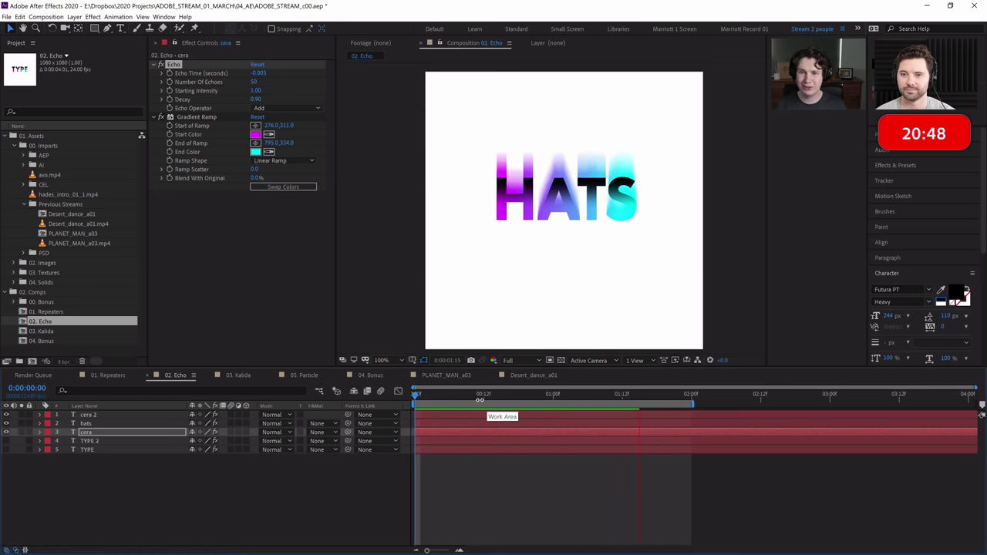
key("space")
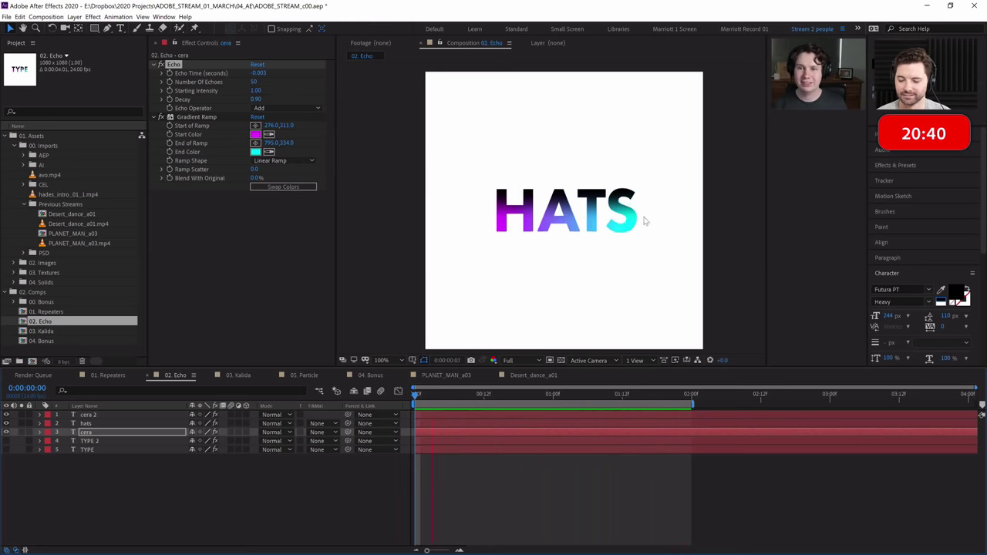
Move the current time to 0:00:01:00 and save the project.
left_click(552, 392)
key("ctrl+space")
type("s")
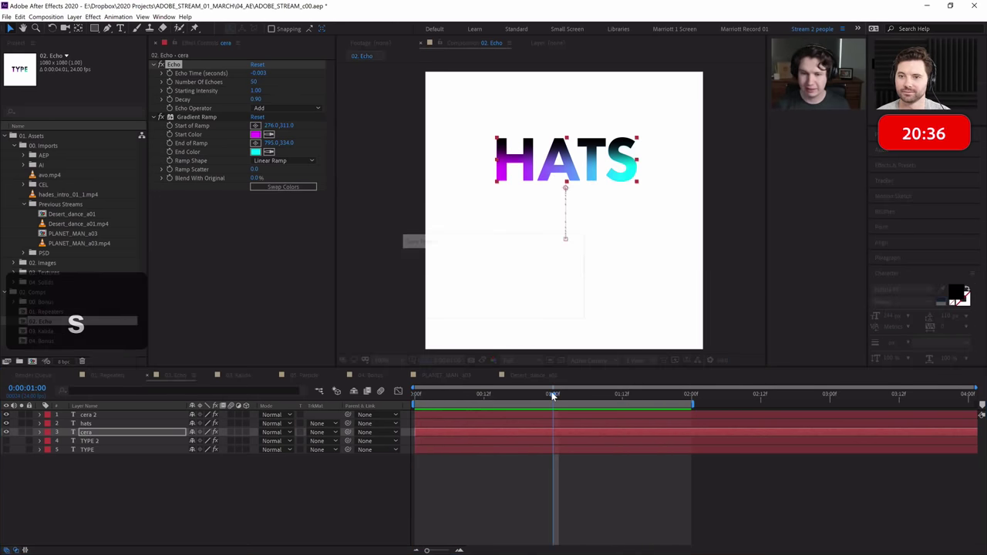
Preview the HATS animation up close and stop at 0:00:00:14 to check the fading echo trail.
key("space")
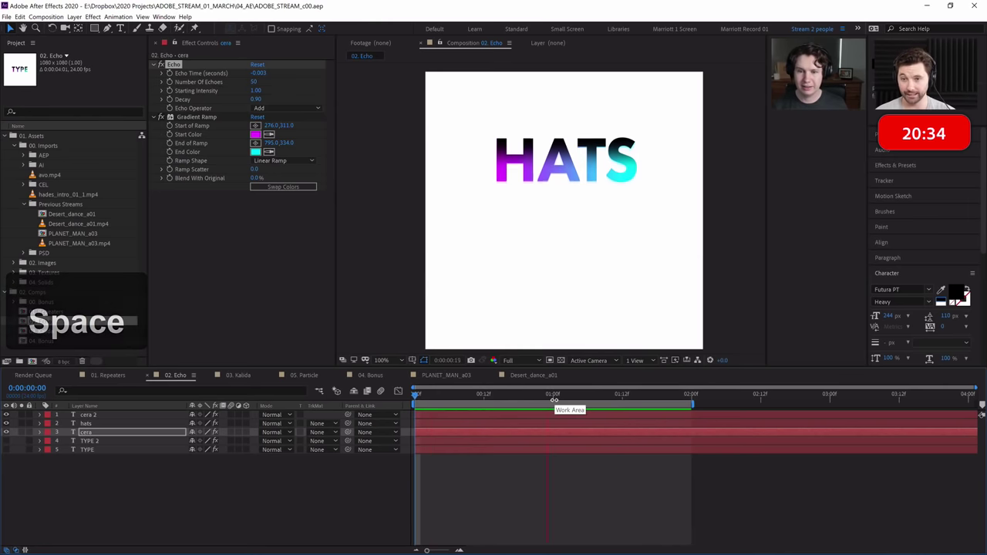
key("period")
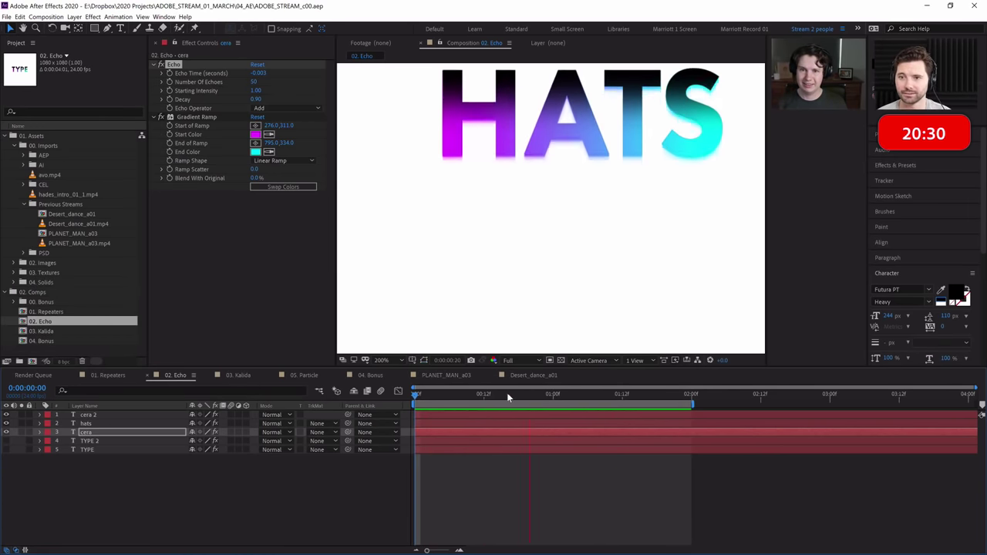
left_click_drag(529, 397, 494, 402)
left_click(516, 492)
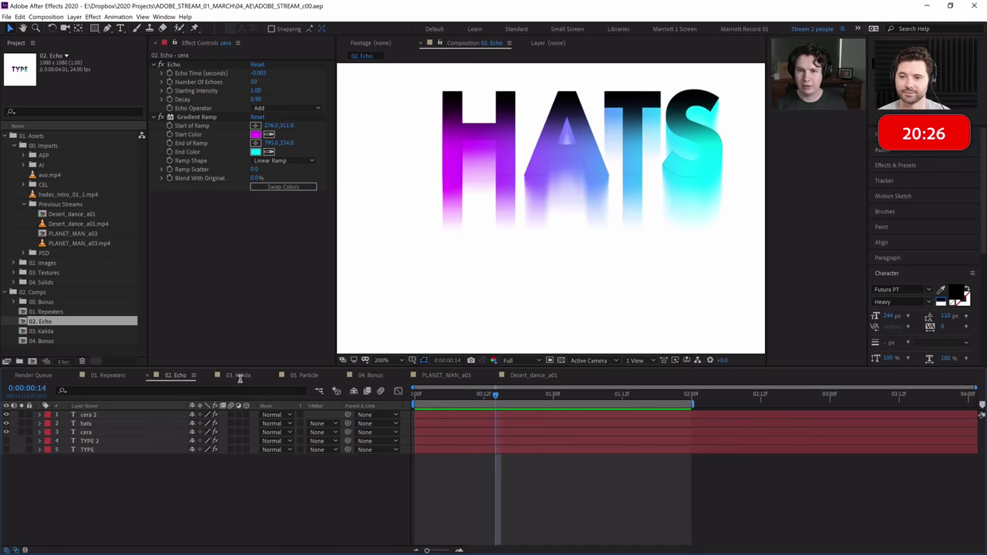
Create a 1080 x 1080 px cyan solid directly above the cera layer.
left_click(101, 432)
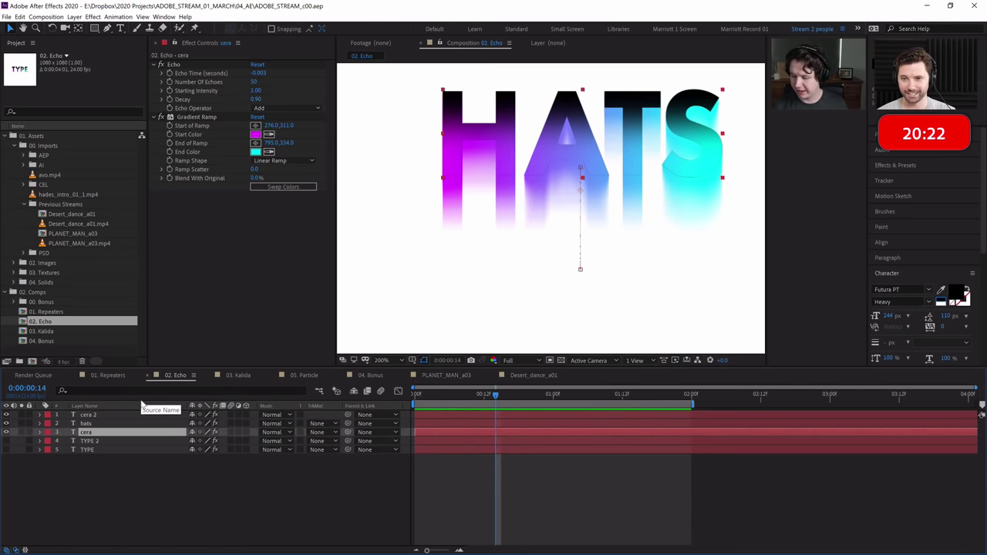
key("ctrl+y")
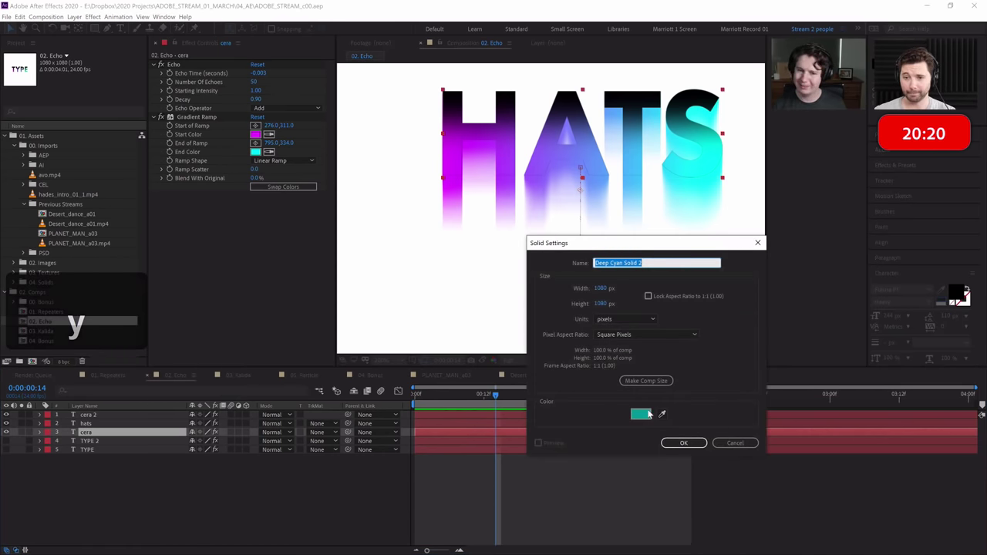
left_click(689, 442)
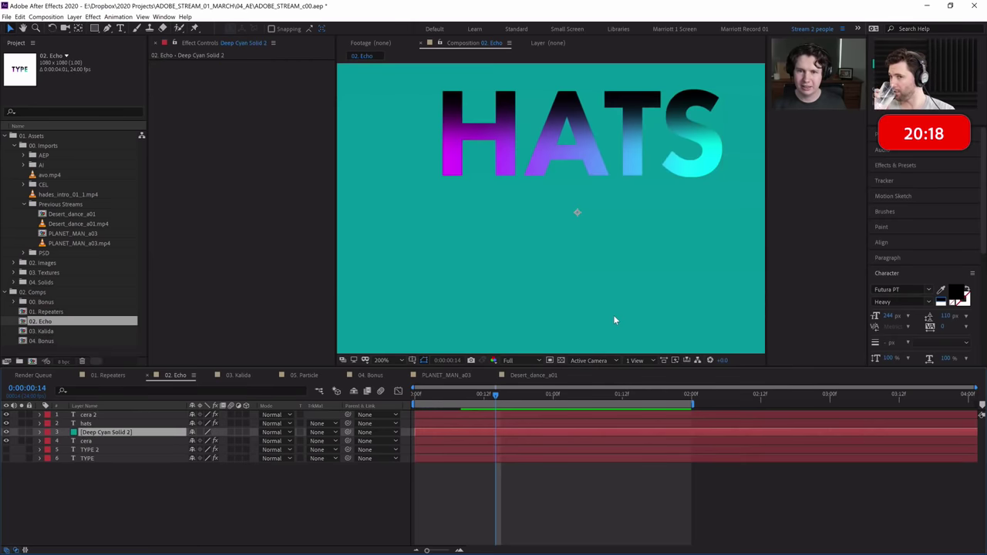
Apply the Fractal Noise effect to the cyan solid in place of a trial VR Fractal Noise effect.
key("ctrl+5")
type("gradient ra")
key("ctrl+a")
type("fract")
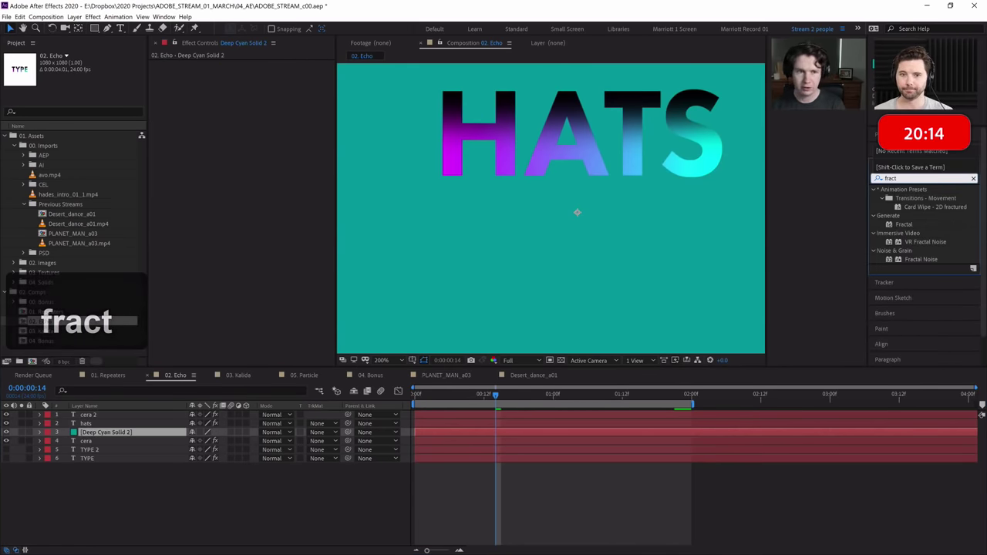
double_click(926, 241)
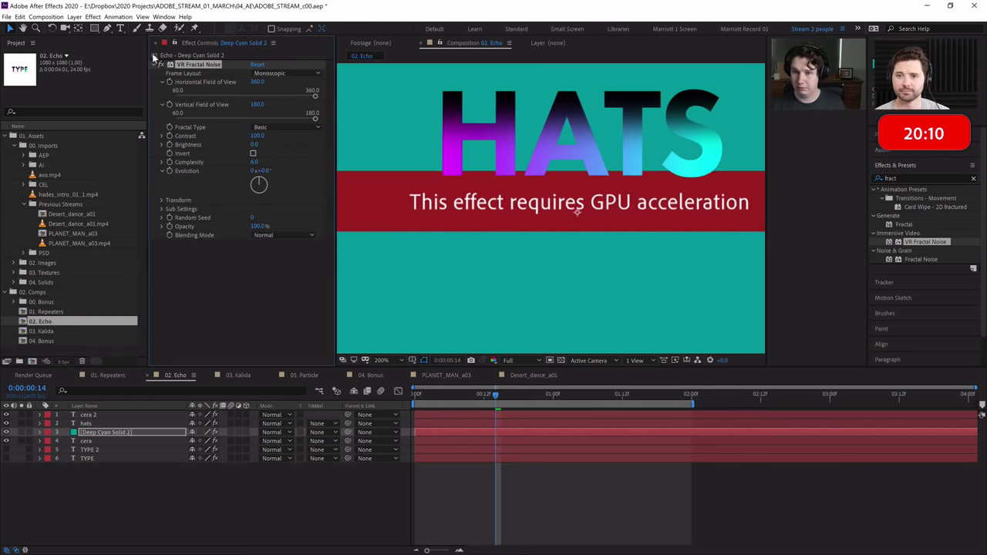
double_click(915, 259)
scroll(647, 189, "down", 2)
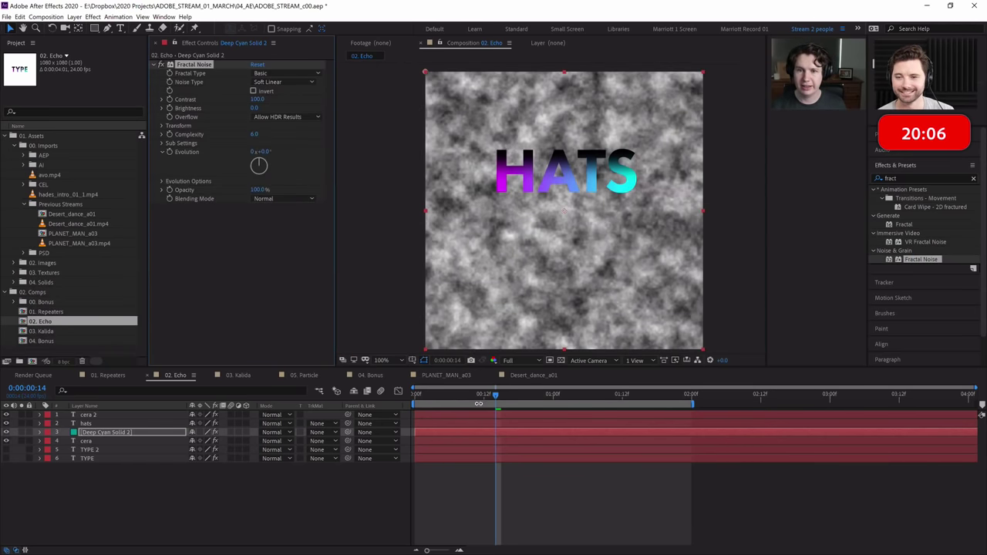
Preview the HATS animation over the fractal noise from the start and inspect the noise texture up close.
key("Home")
key("space")
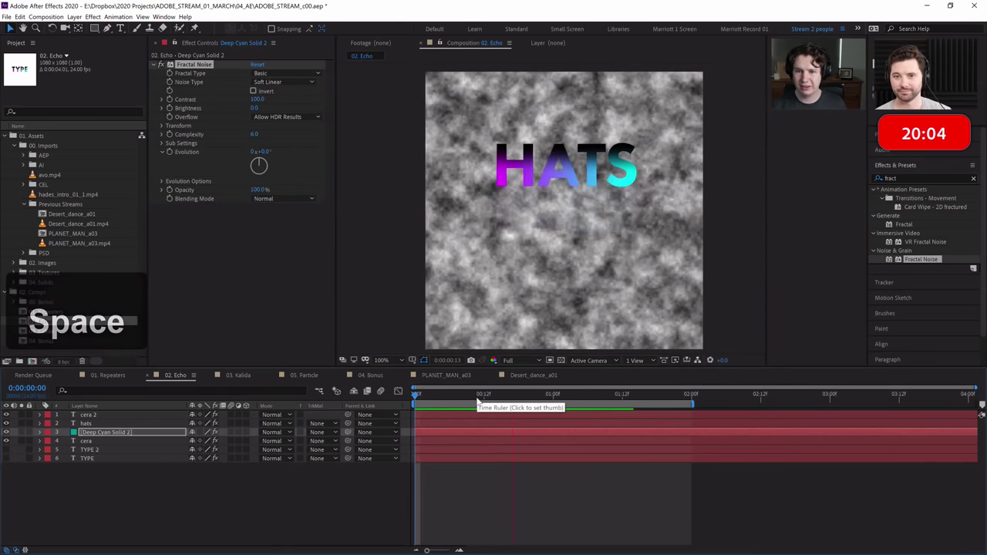
key("space")
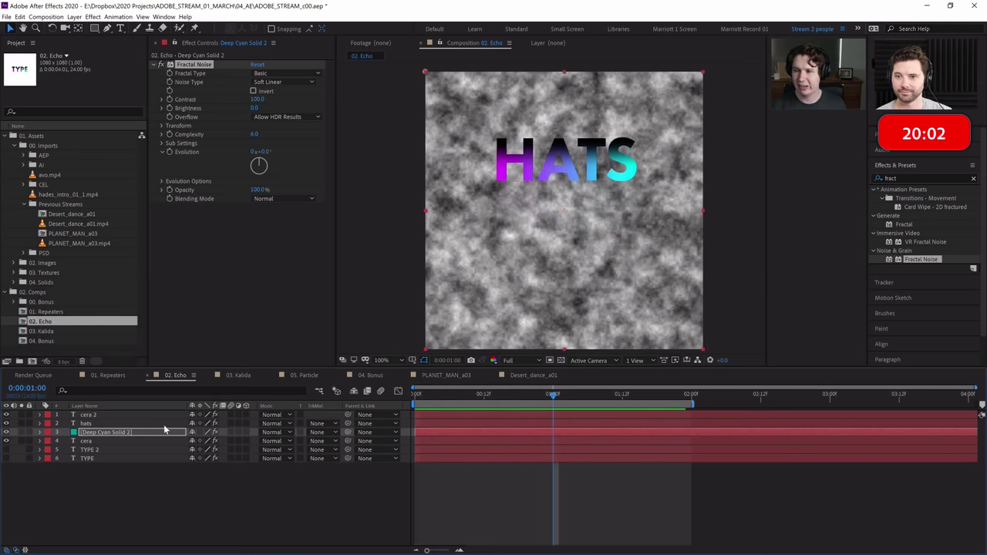
scroll(528, 276, "up", 2)
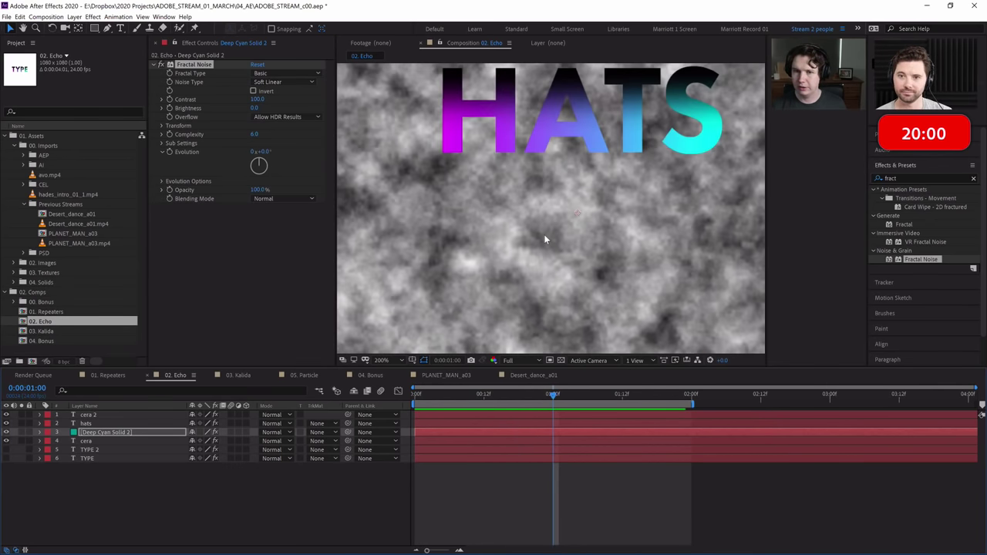
scroll(445, 198, "down", 2)
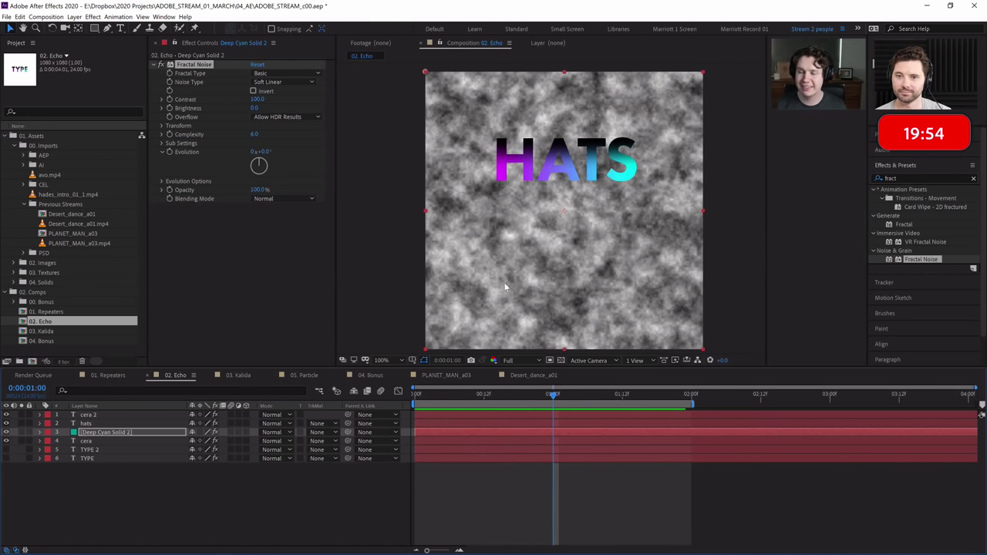
Check the echo trail at 0:00:00:12 by switching the noise solid's visibility off and on.
left_click(7, 433)
left_click(485, 394)
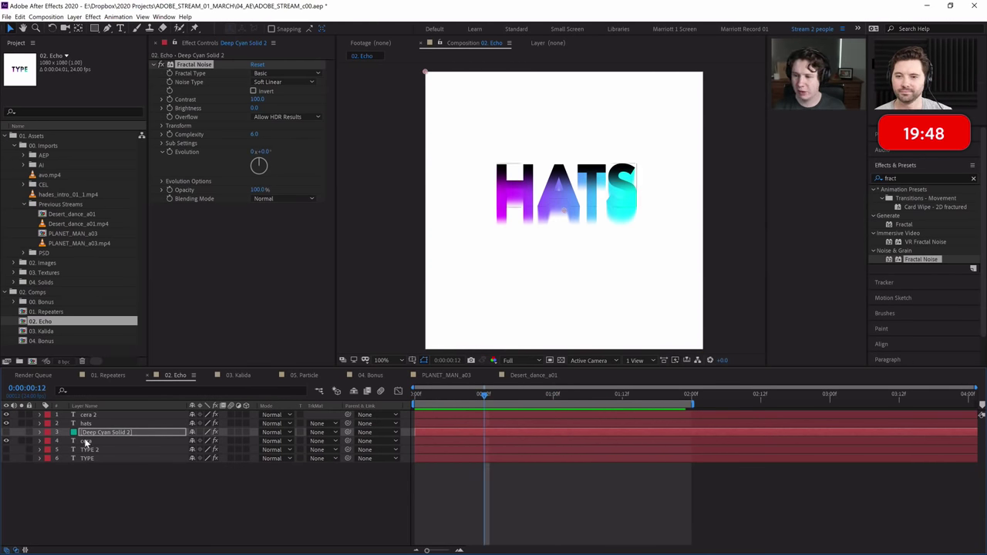
left_click(7, 432)
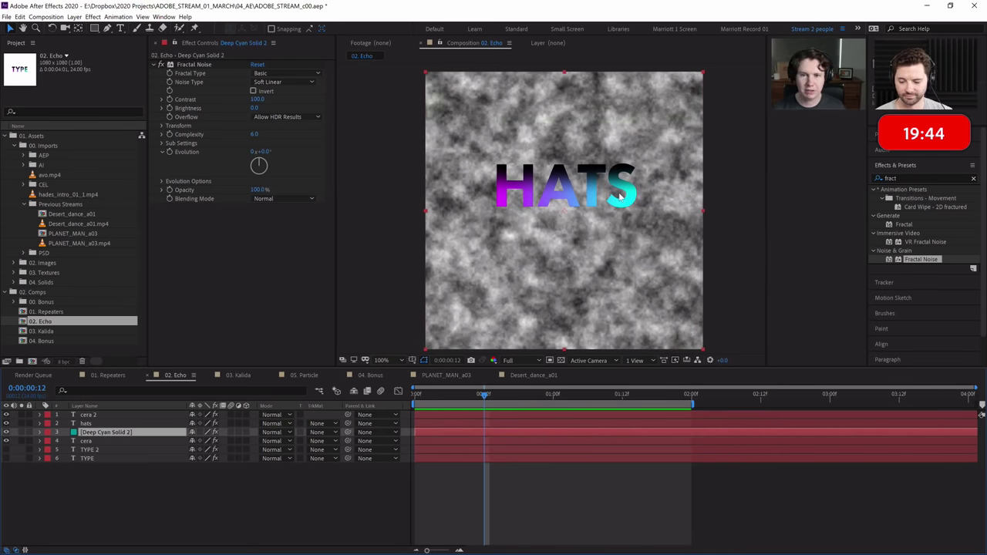
Set the solid's Fractal Noise Contrast to 190 and its Transform Scale to 135.
left_click_drag(261, 100, 301, 100)
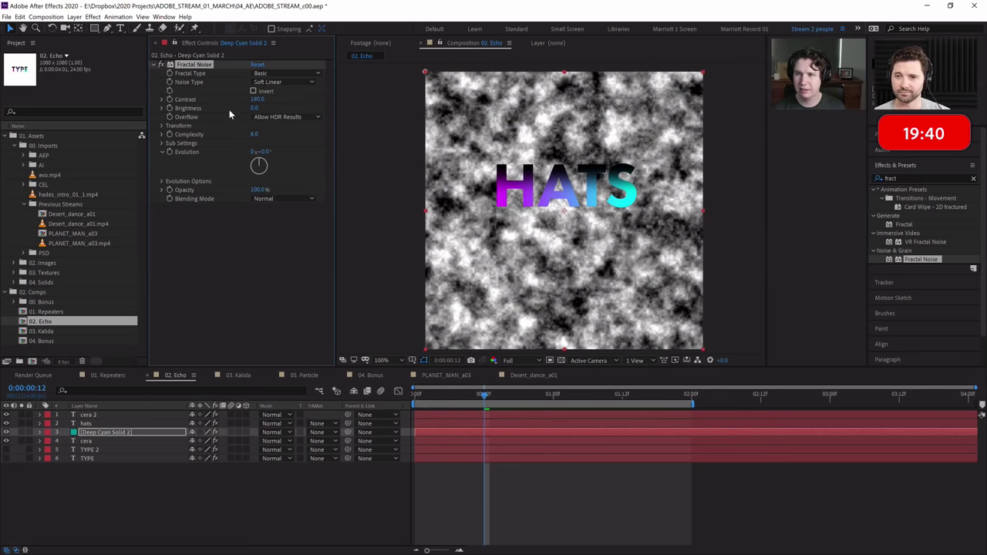
left_click(161, 125)
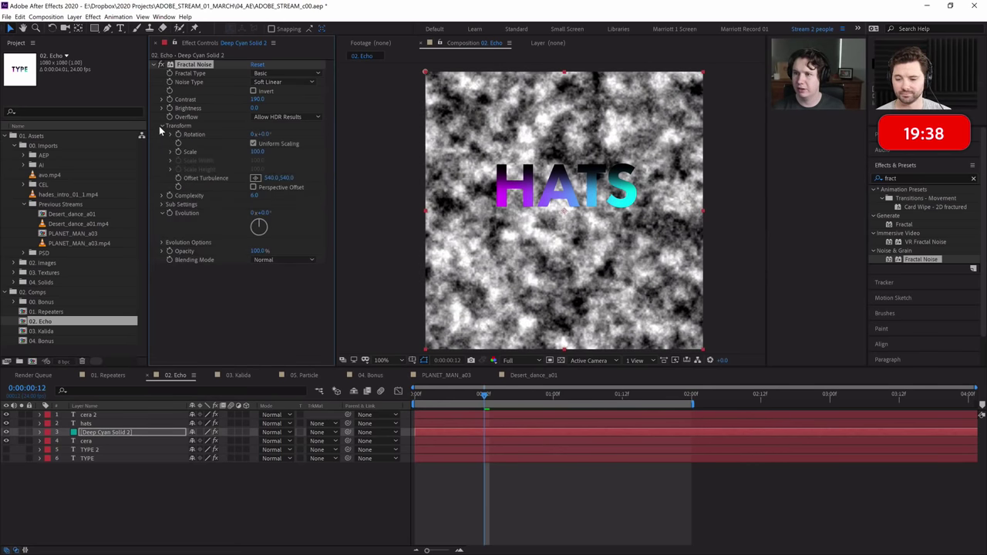
mouse_move(257, 151)
left_mouse_down()
mouse_move(291, 151)
mouse_move(273, 150)
left_mouse_up()
Set the cera layer's track matte to Luma Matte using the Deep Cyan Solid 2 layer.
left_click(96, 441)
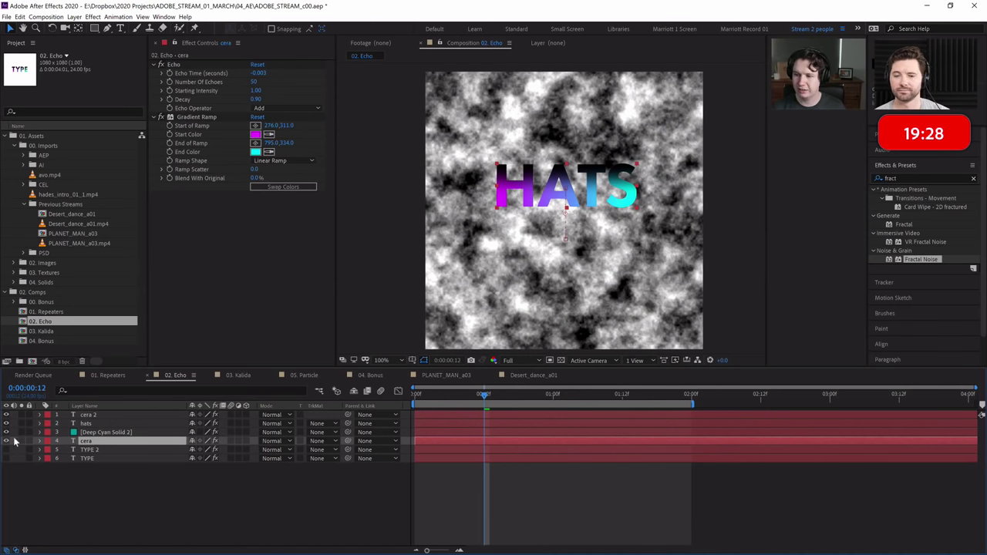
left_click(317, 442)
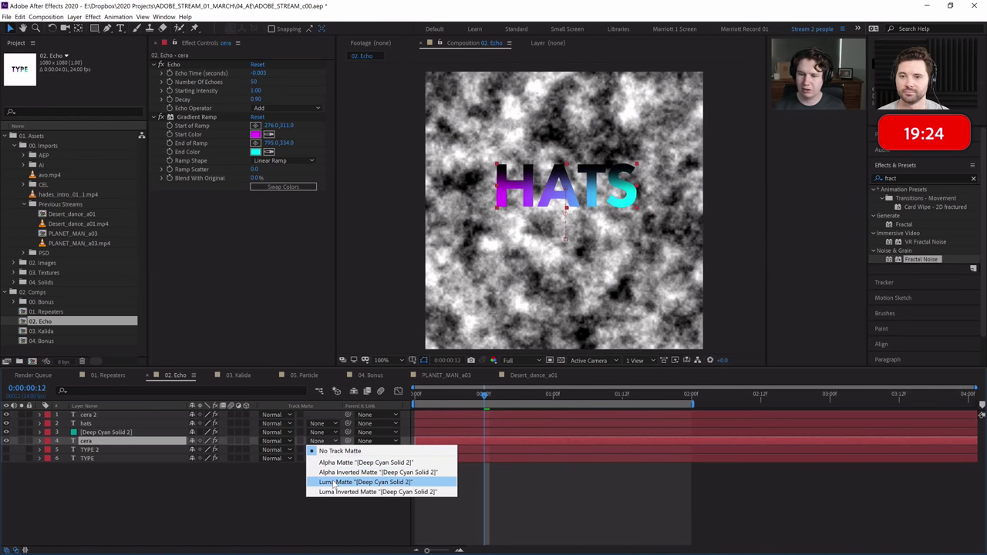
left_click(334, 483)
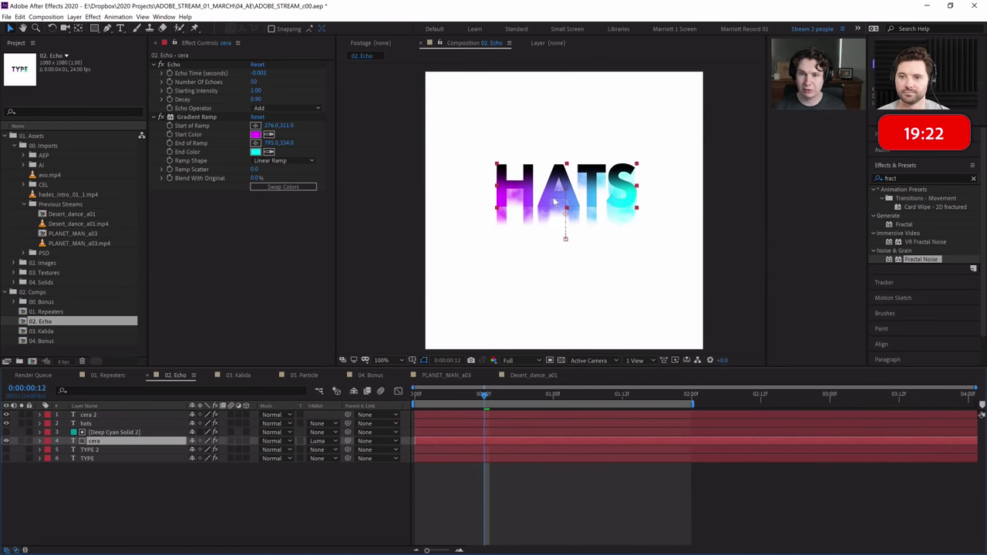
Examine the matted echo trail up close by toggling the visibility of the noise matte layer.
scroll(552, 204, "up", 1)
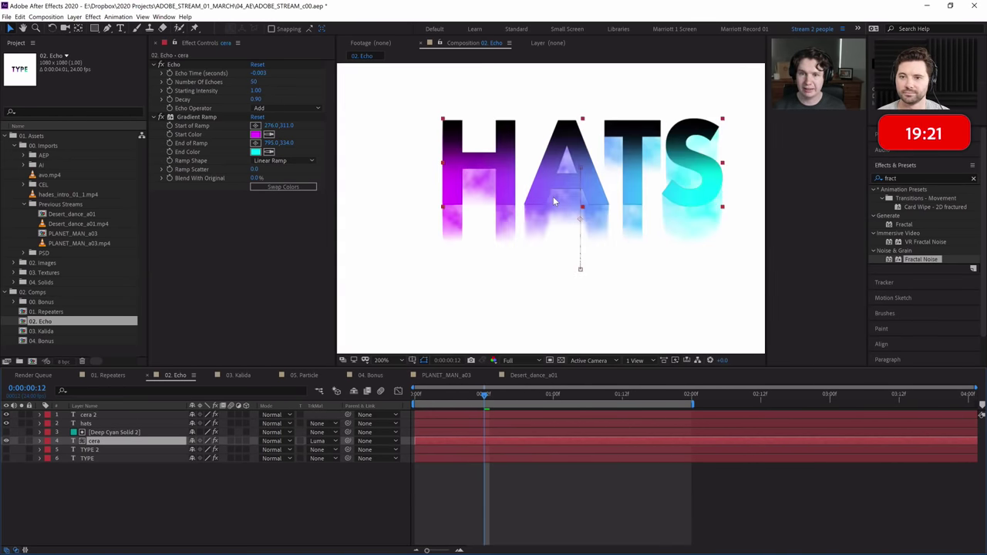
left_click(7, 433)
left_click(6, 432)
left_click(6, 433)
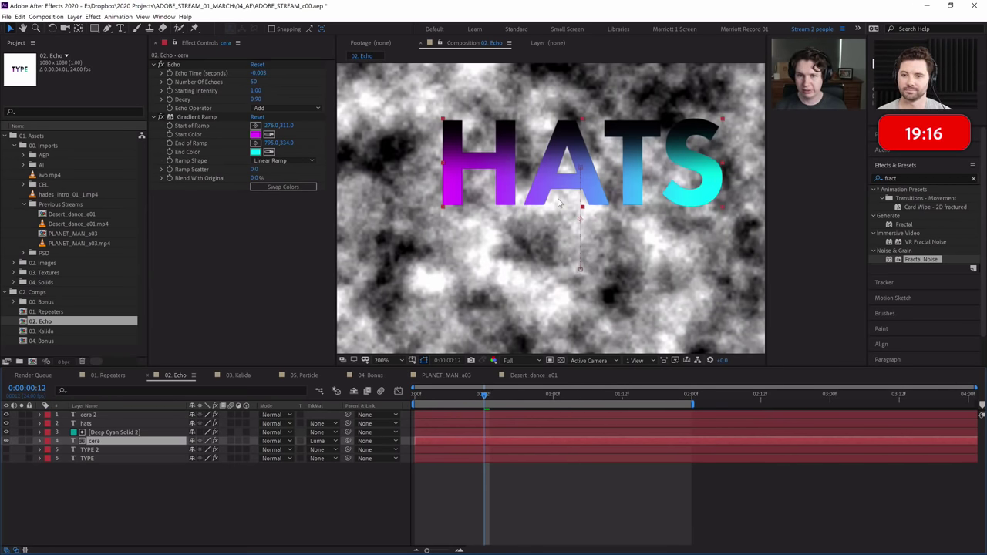
Rename the Deep Cyan Solid 2 layer as Franctal Noise.
left_click(100, 434)
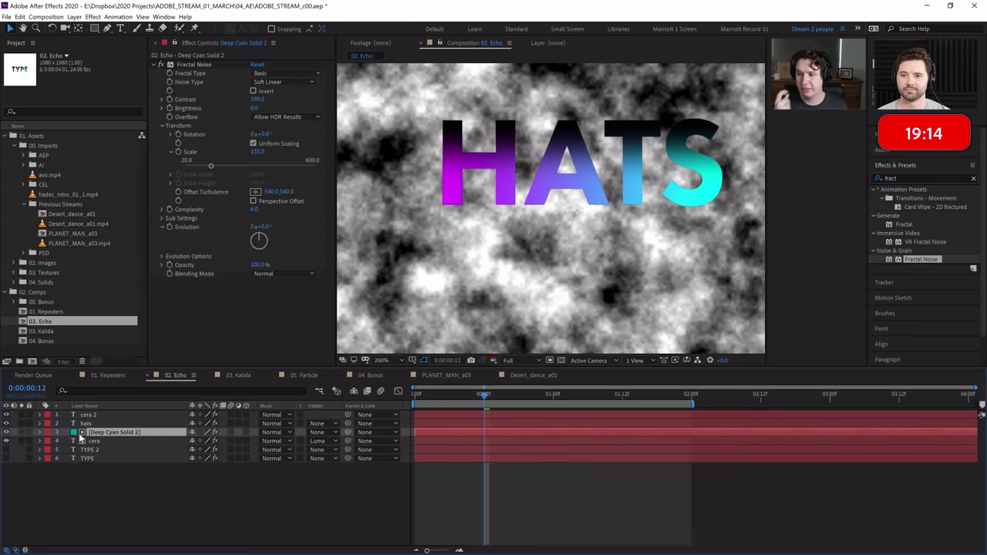
key("Return")
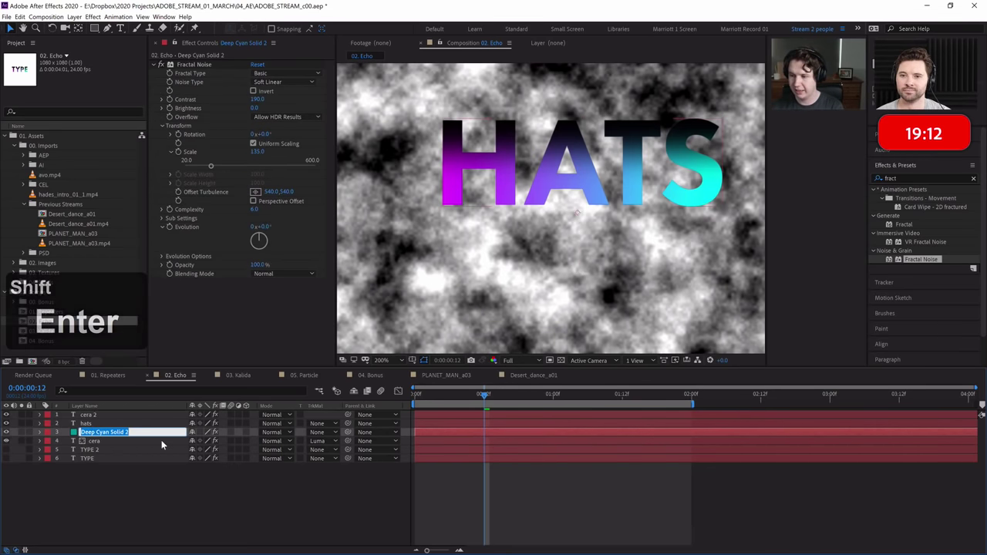
type("Franctal Noise")
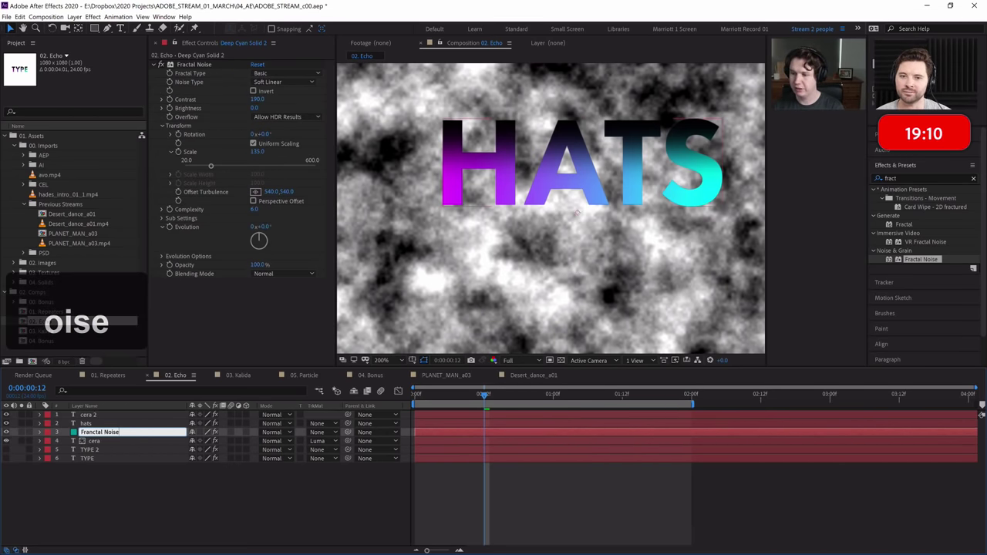
key("Return")
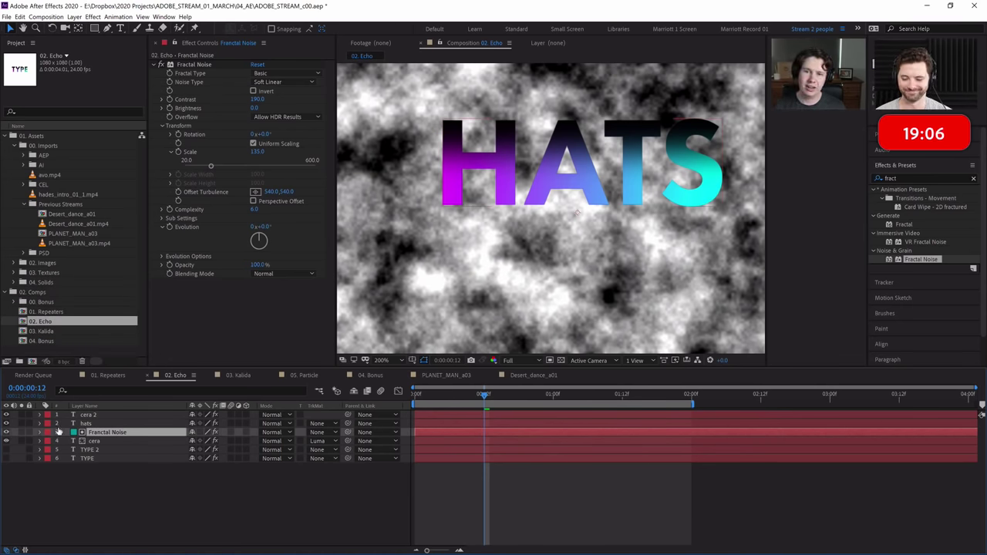
Preview the noise-matted echo trail at full view and up close, and scrub to 0:00:00:11.
left_click(101, 442)
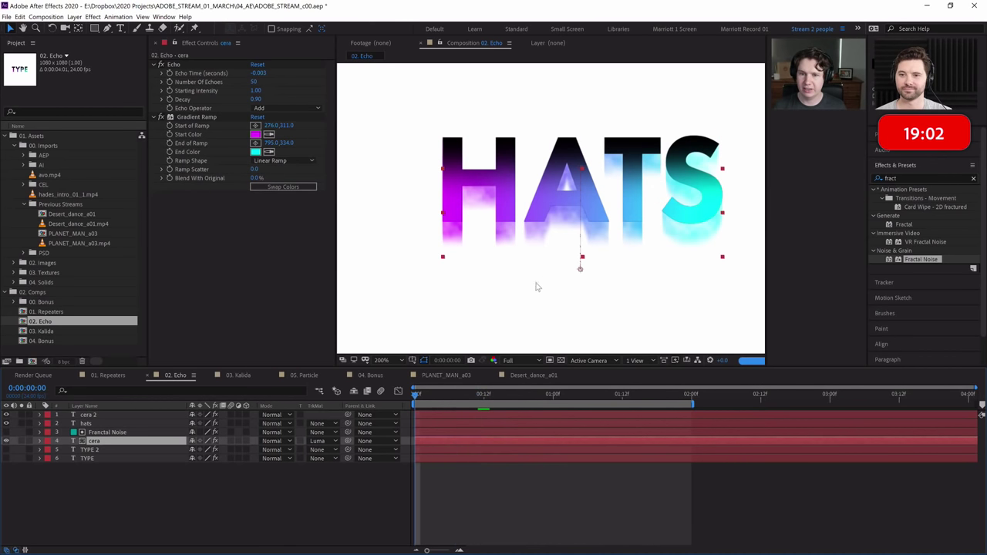
scroll(542, 288, "down", 1)
key("space")
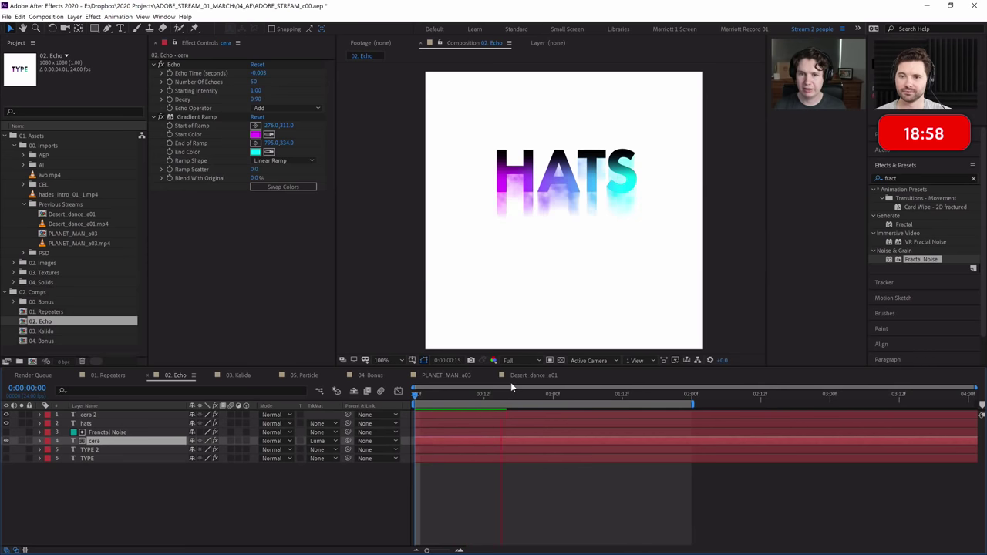
key("space")
scroll(579, 258, "up", 1)
key("space")
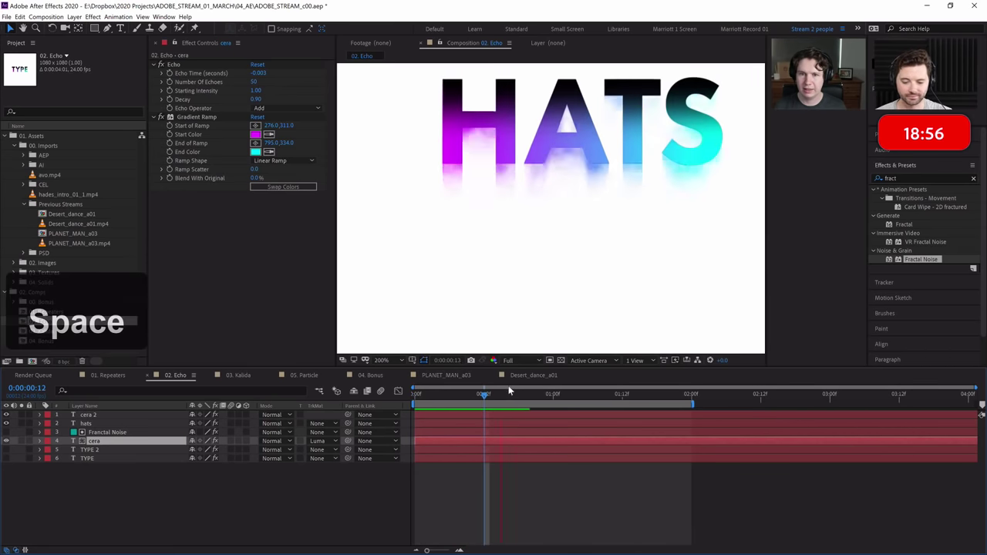
left_click(460, 400)
left_click_drag(461, 399, 479, 398)
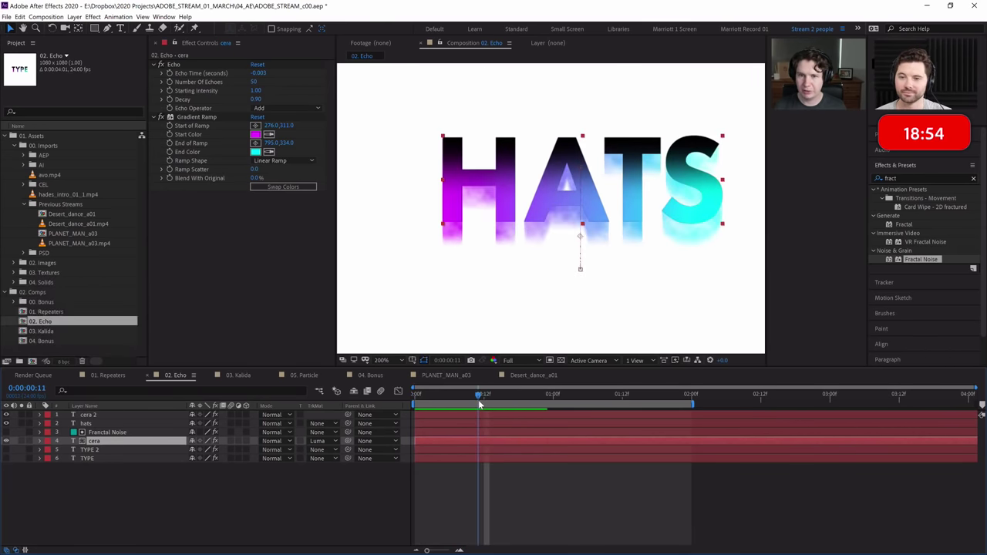
Show the Franctal Noise layer and set its Fractal Type to Smeary.
left_click(124, 433)
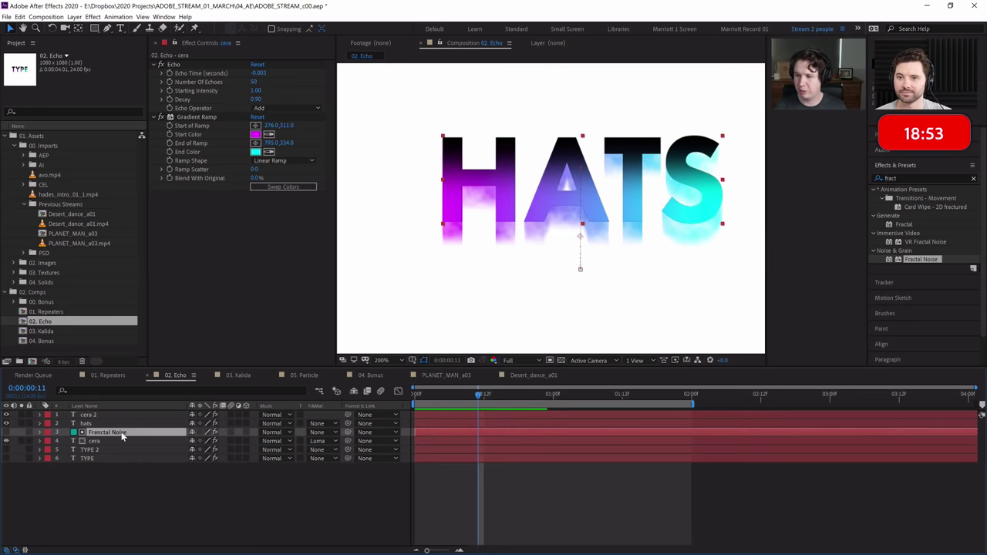
left_click(6, 433)
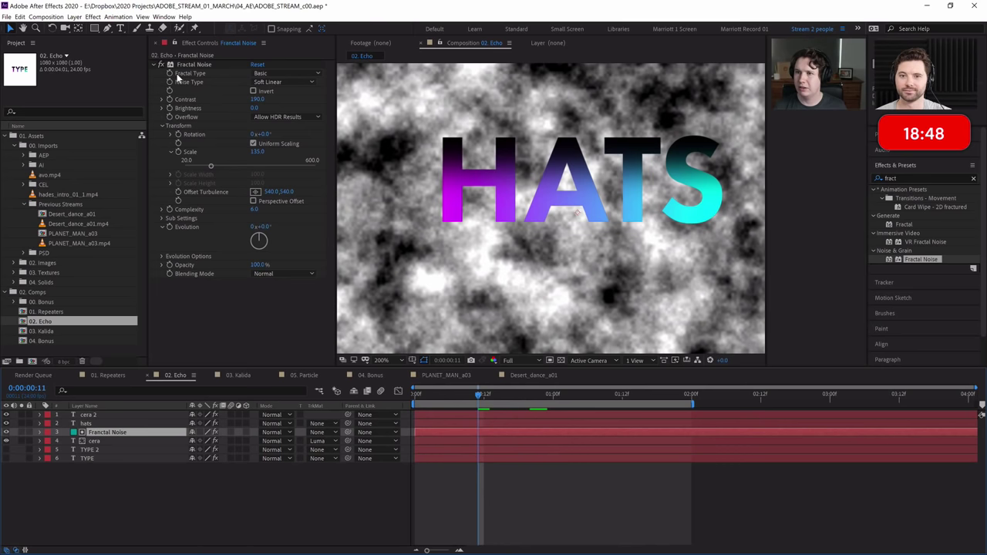
left_click(289, 73)
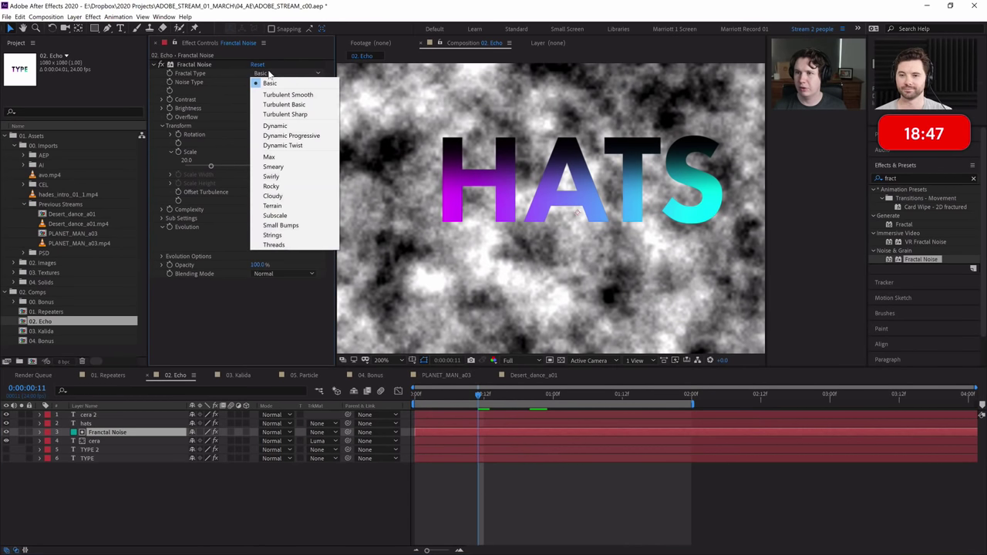
left_click(283, 168)
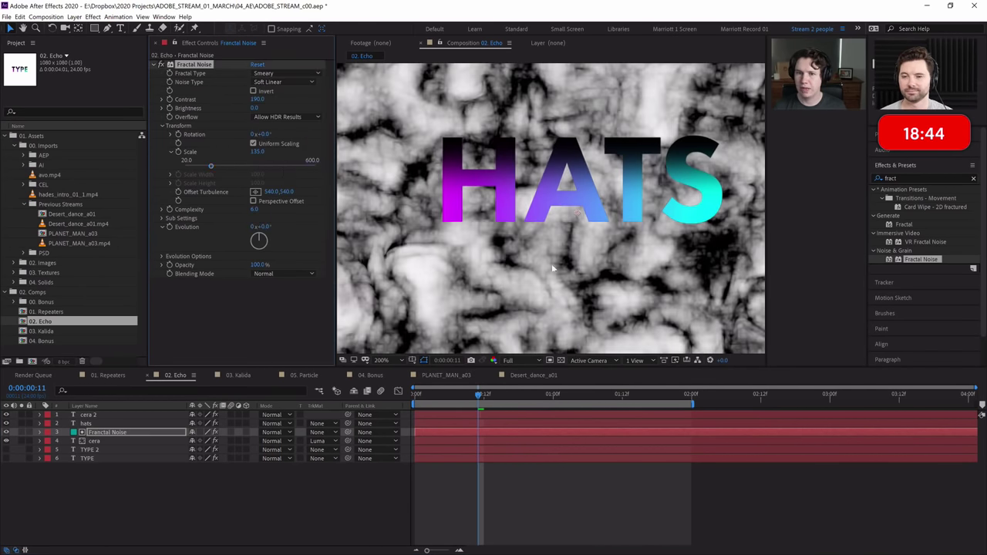
Keyframe the Fractal Noise Evolution at 0x+0.0° at 0:00:00:00 and remove the expression from that property.
left_click_drag(474, 393, 493, 392)
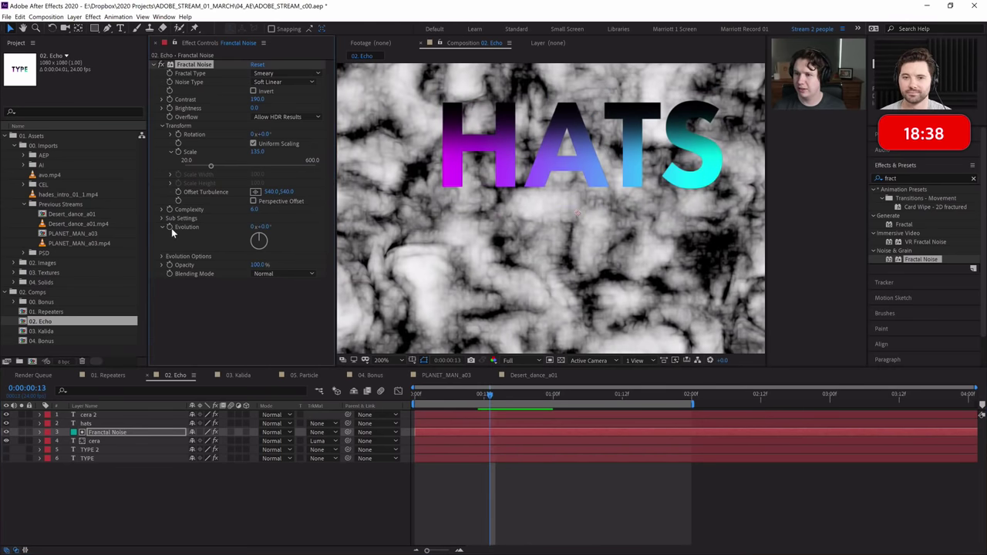
key("Home")
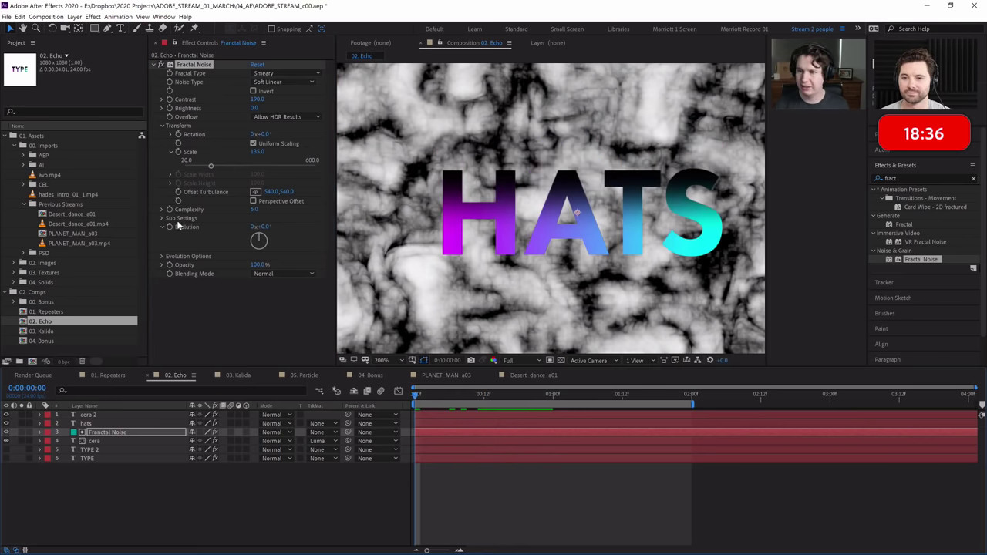
left_click(169, 226, "alt")
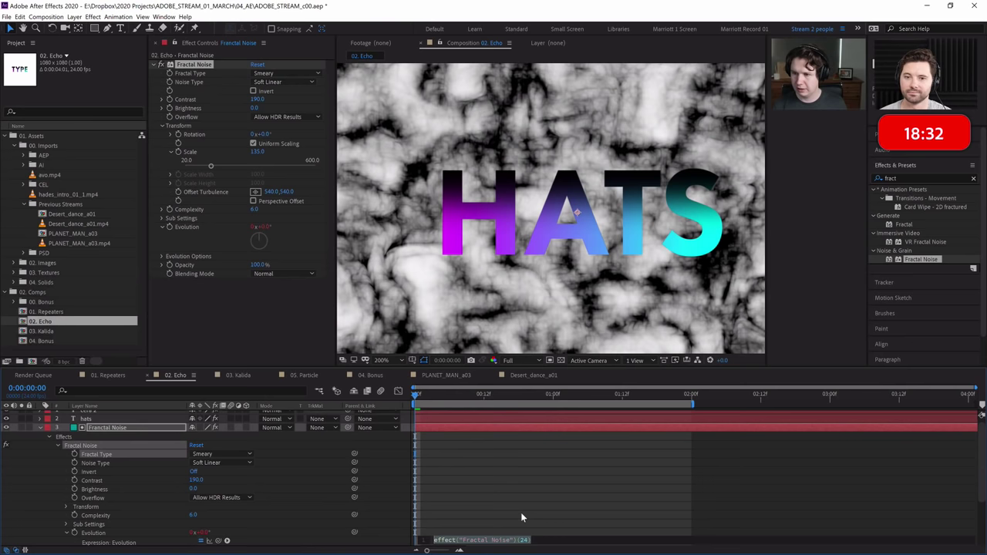
left_click(444, 513)
left_click(171, 228)
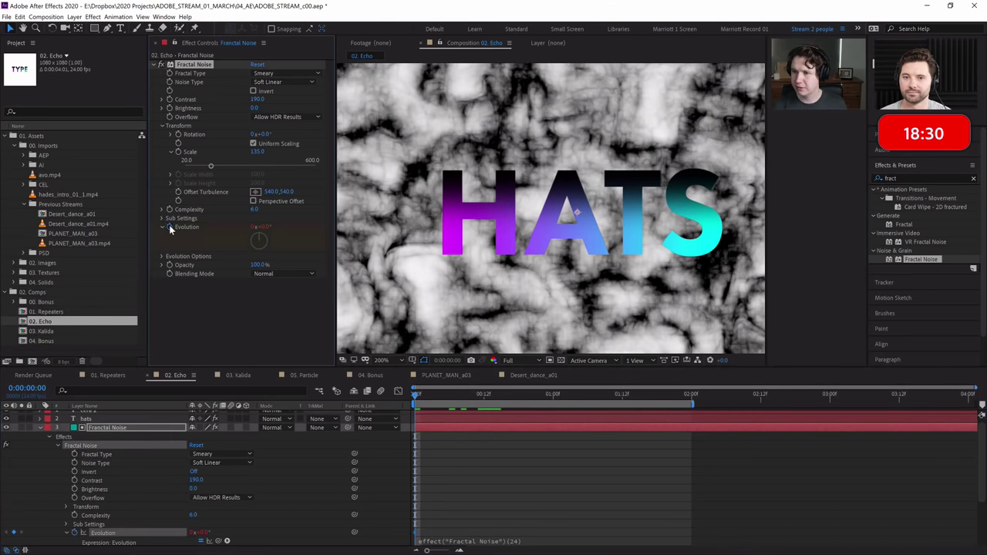
left_click(517, 543)
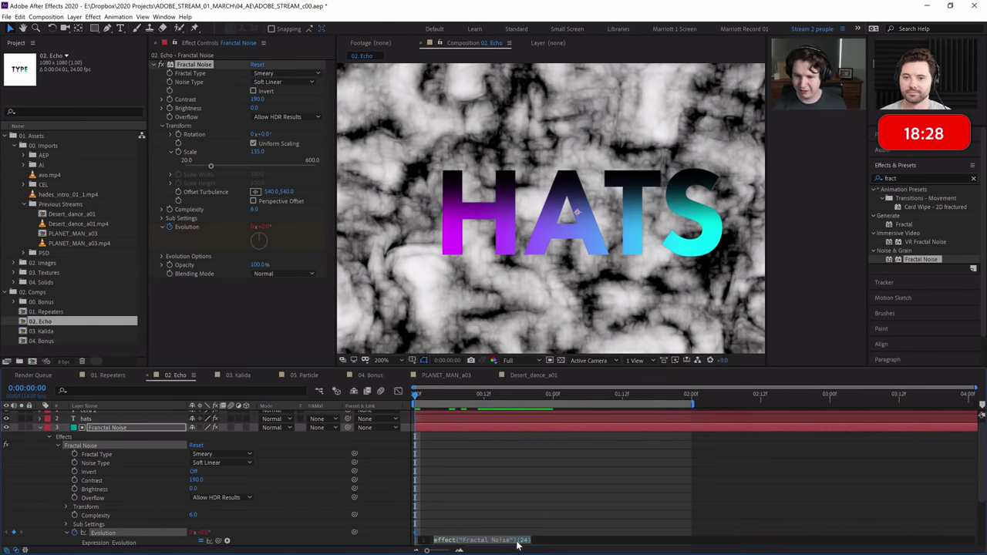
key("Delete")
left_click(493, 525)
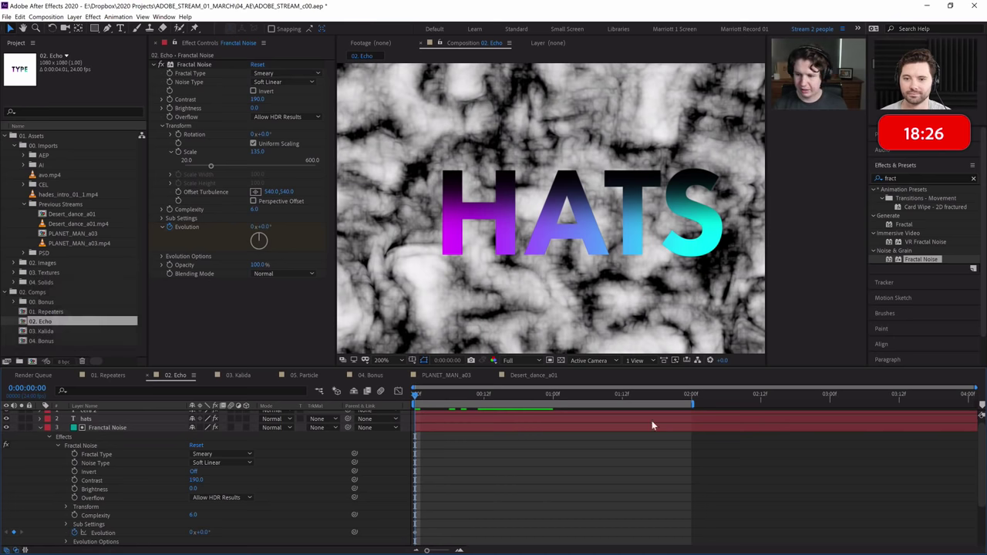
Set the Fractal Noise Evolution to 1 full revolution at 0:00:02:00.
left_click(691, 395)
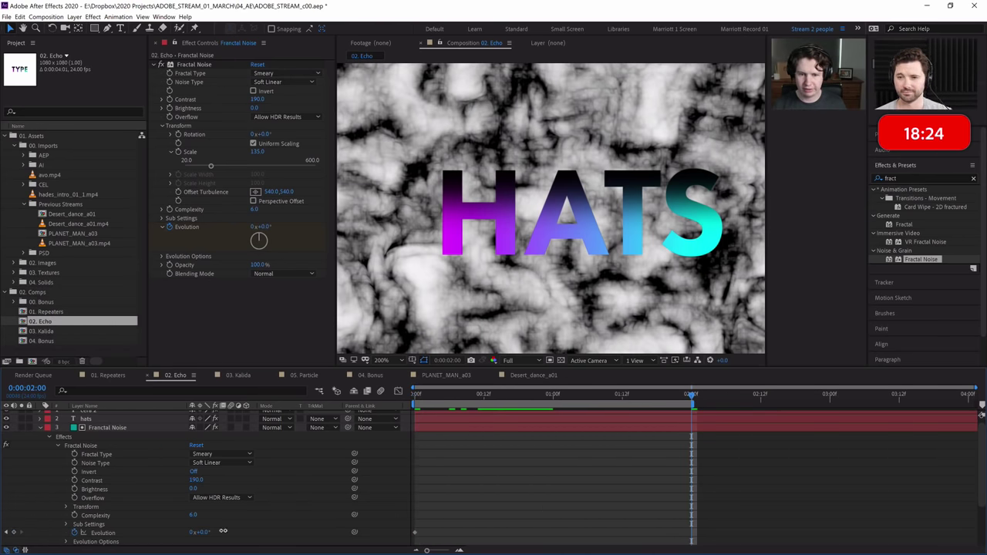
left_click(195, 533)
type("1")
key("Return")
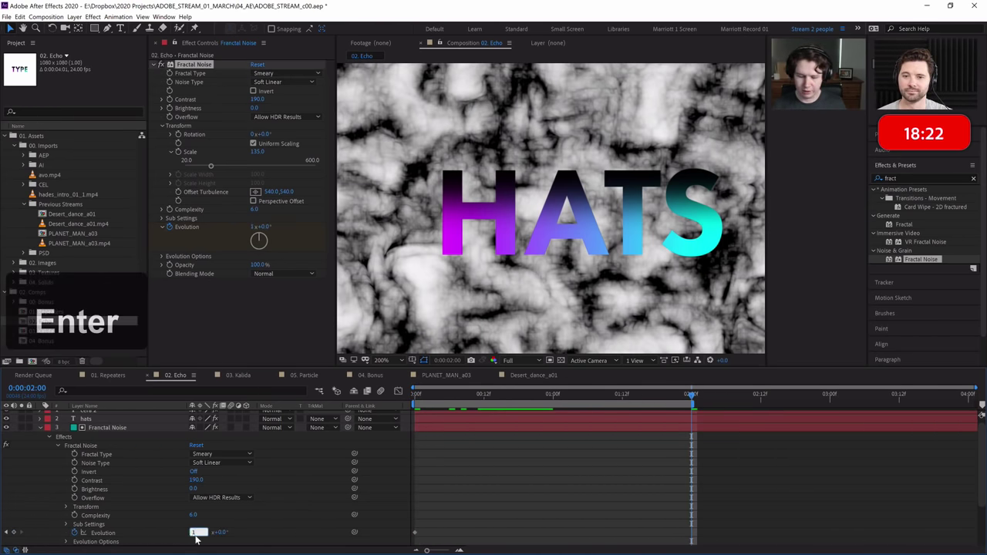
Lower the preview resolution to Half and play the evolving noise from the start of the composition.
left_click_drag(461, 394, 415, 395)
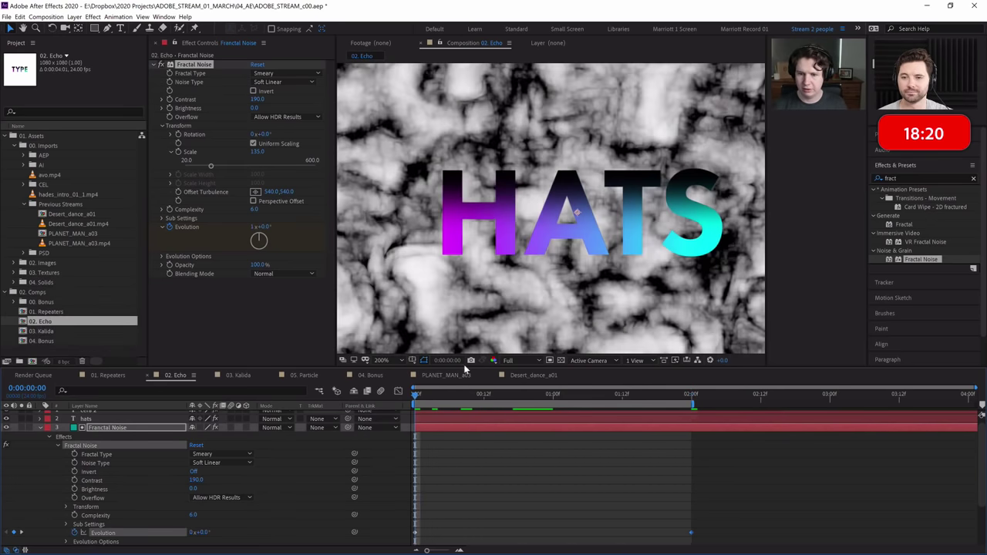
left_click(508, 361)
left_click(516, 396)
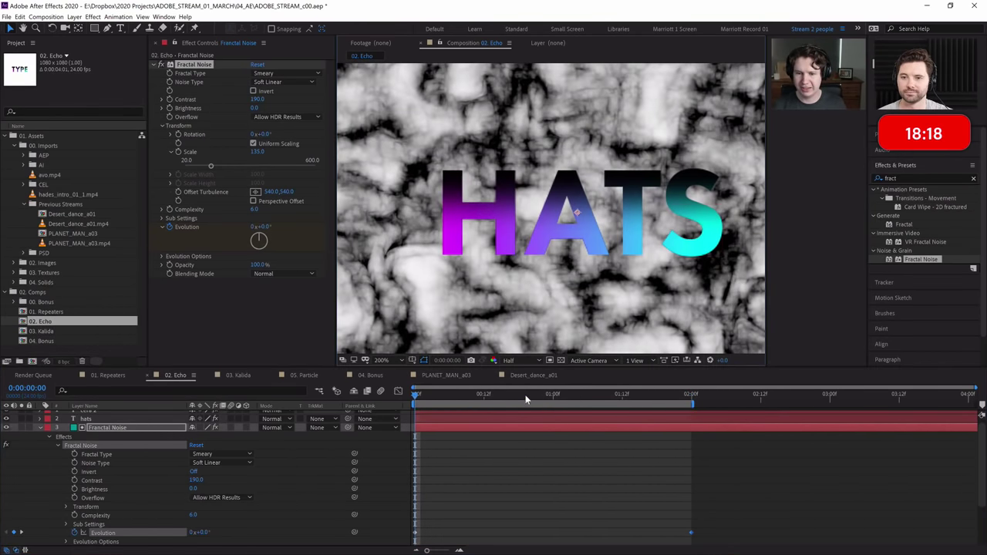
key("space")
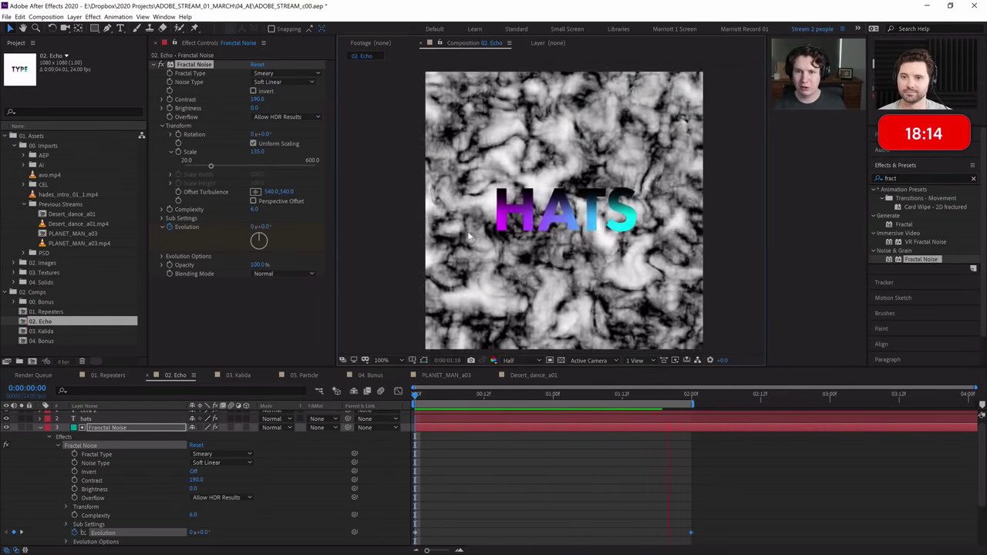
key("space")
Collapse and hide the Franctal Noise layer, and preview the matted HATS echo trail at full view and up close.
left_click(41, 428)
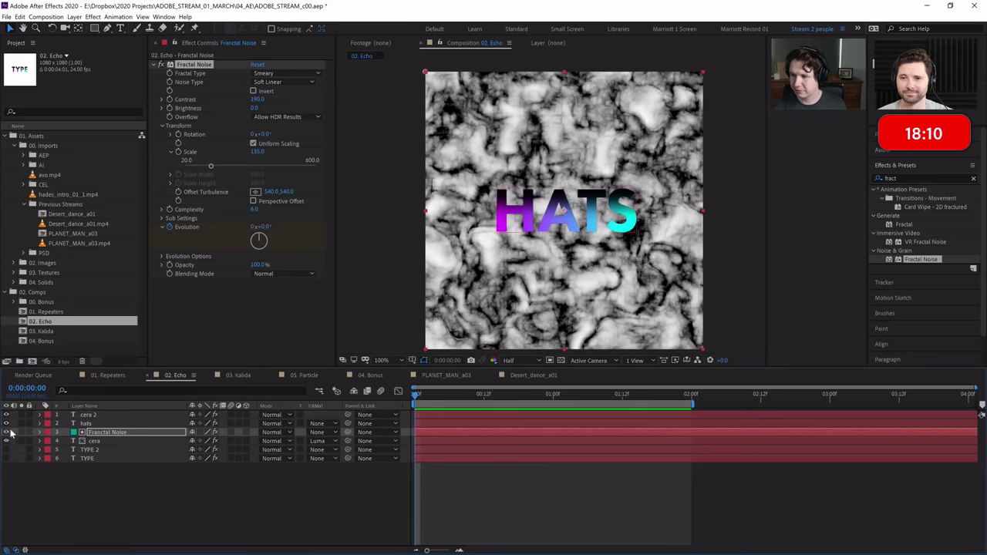
key("space")
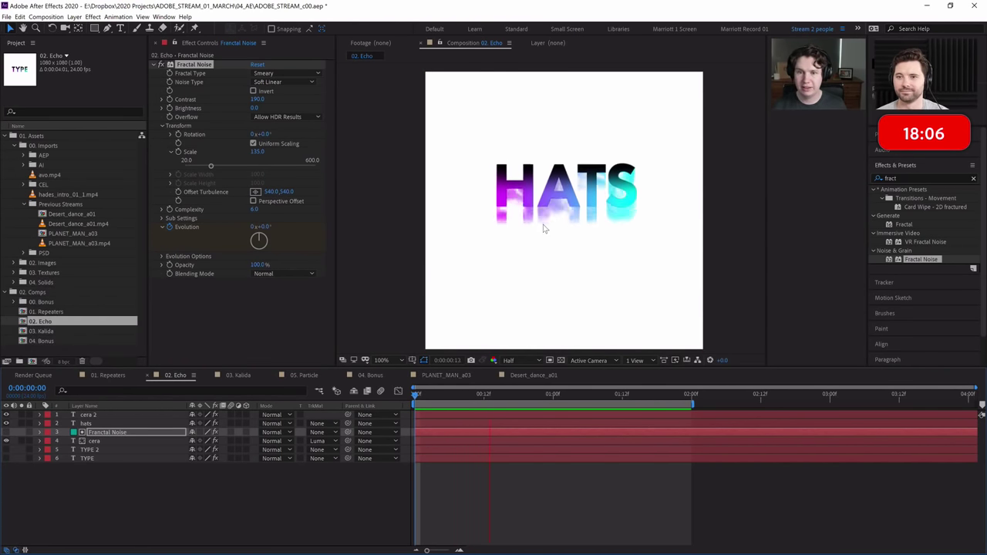
key("space")
scroll(553, 244, "up", 2)
key("space")
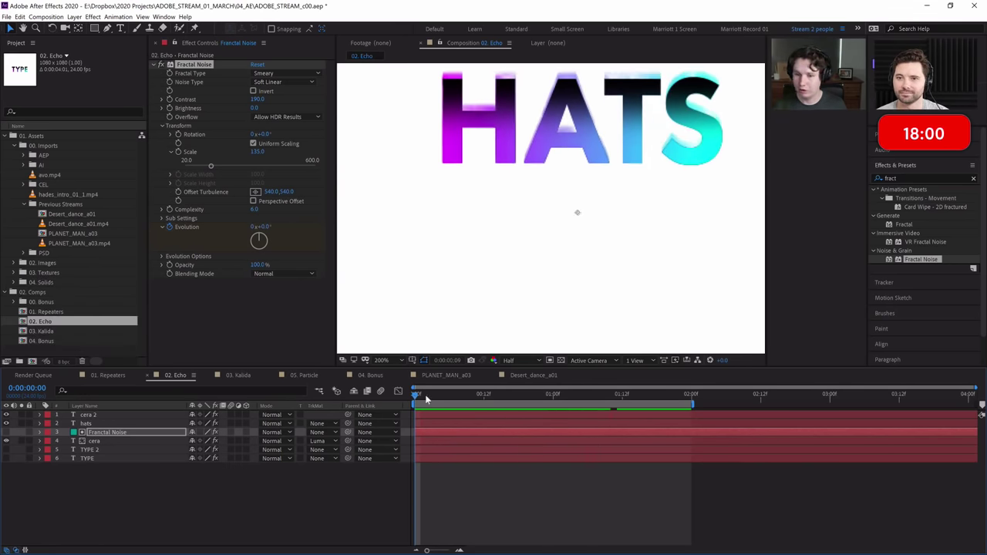
left_click(449, 395)
key("space")
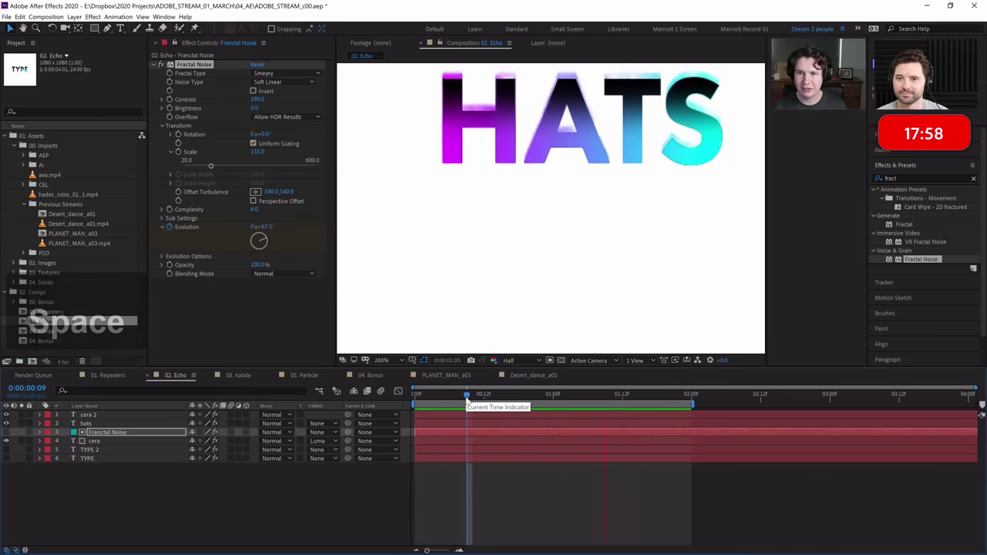
scroll(648, 162, "down", 2)
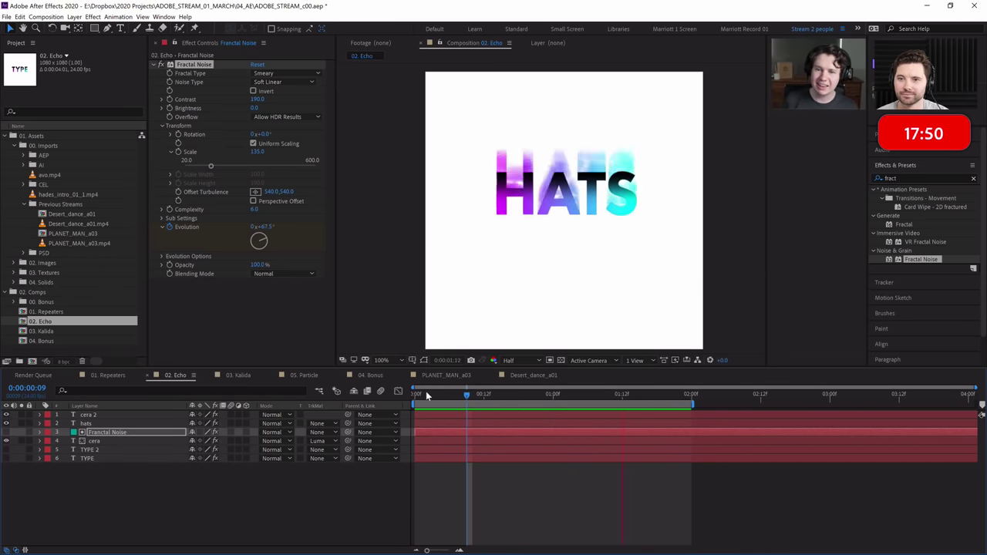
Show the Franctal Noise layer and preview the Smeary noise animation across the whole composition.
left_click(6, 432)
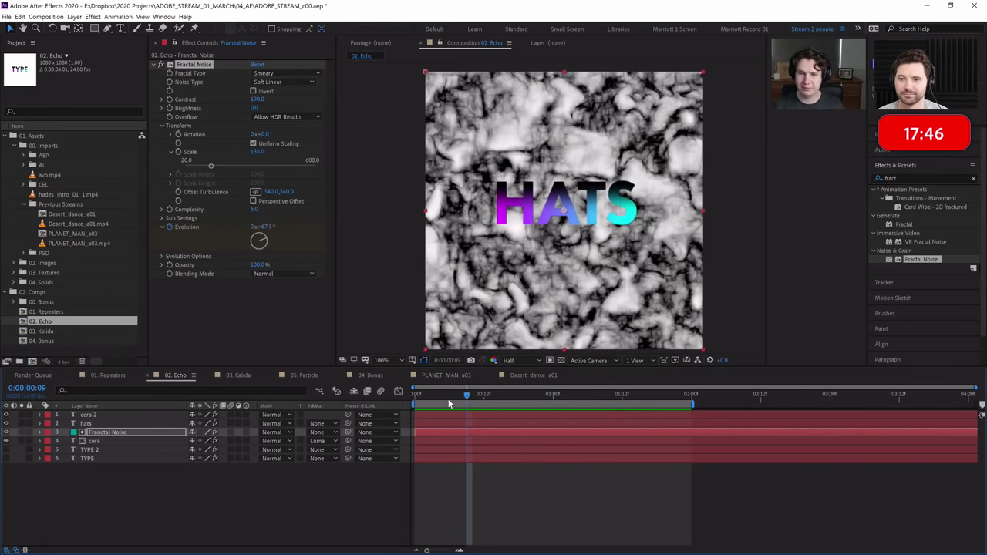
key("space")
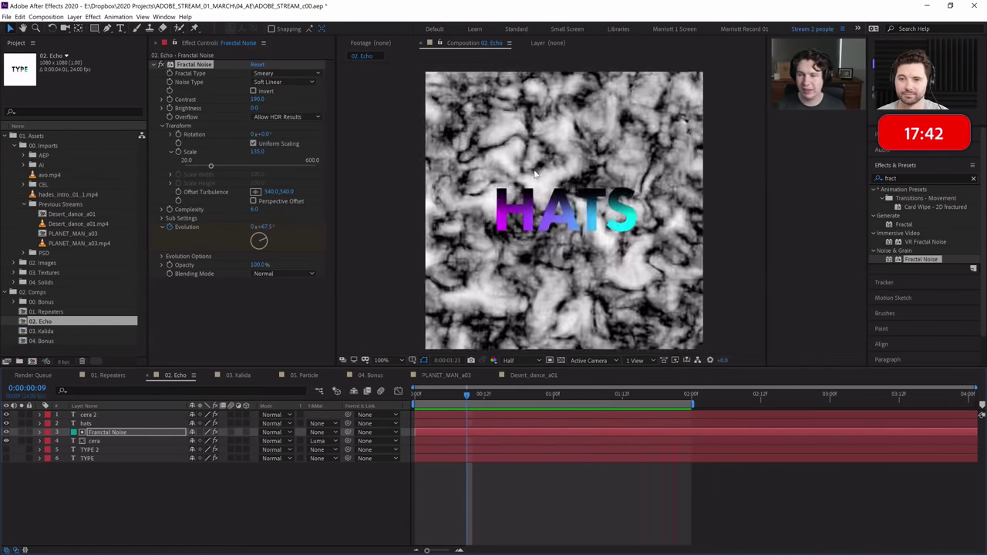
key("space")
Try the Rocky and Terrain fractal types on the noise layer.
left_click(285, 72)
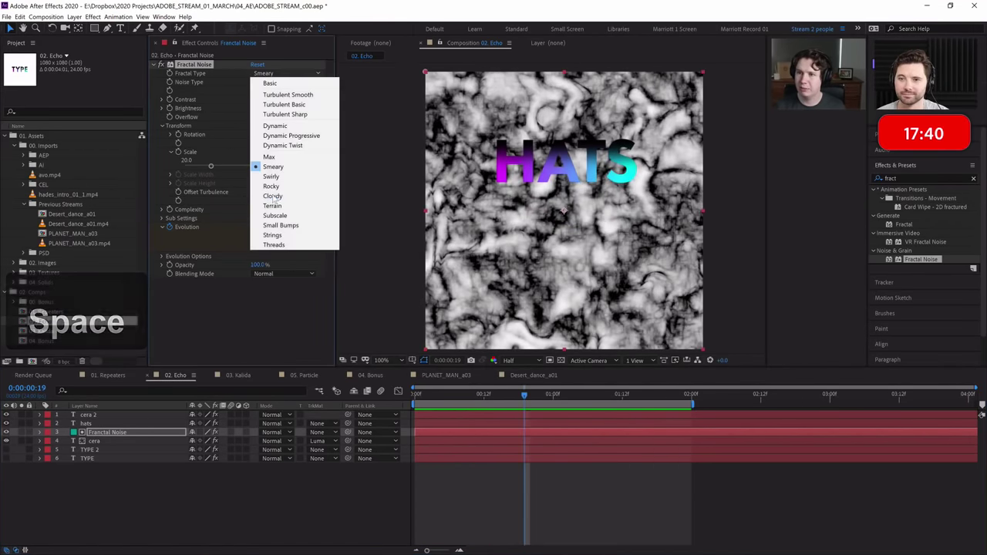
left_click(290, 185)
left_click(288, 72)
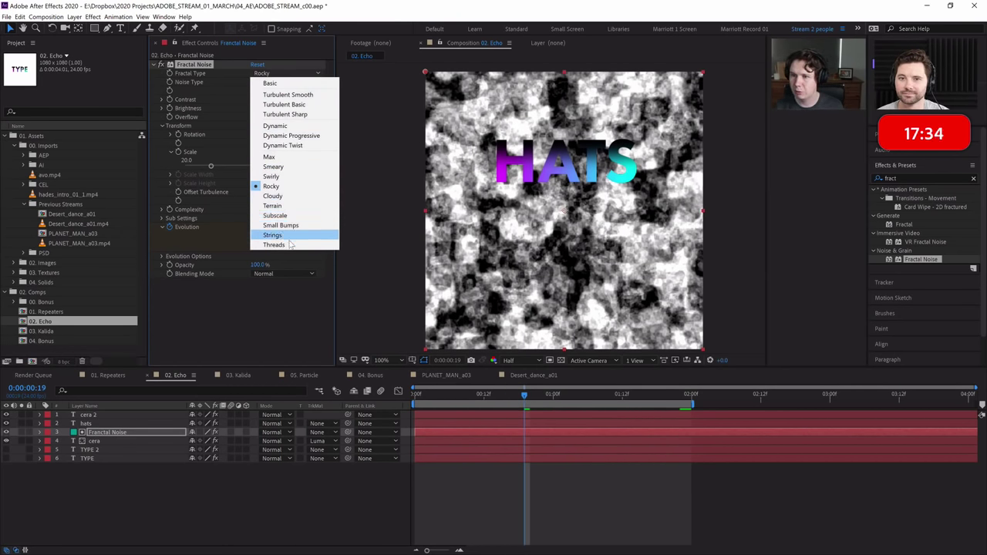
left_click(285, 206)
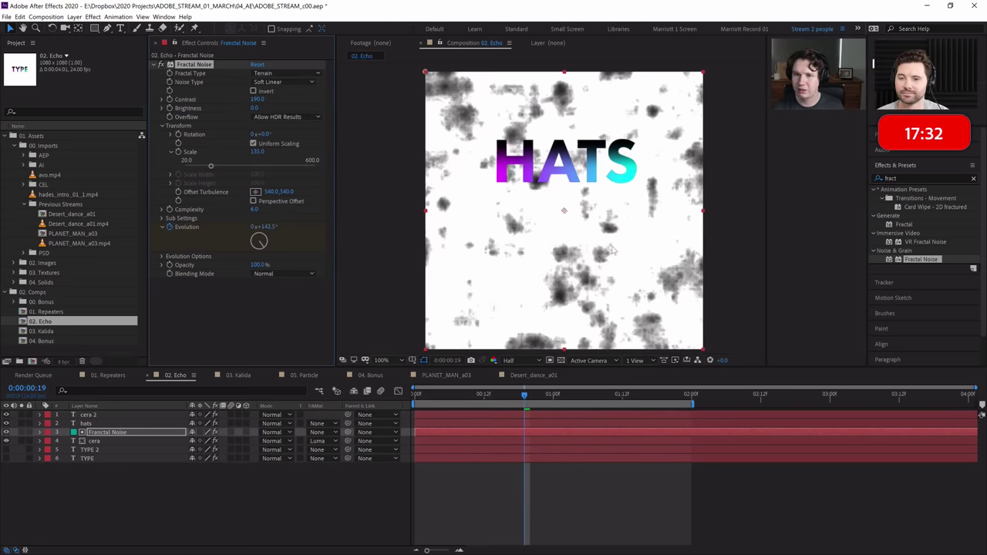
Set the noise layer's Fractal Type to Swirly and preview its animation.
left_click(283, 73)
left_click(277, 75)
left_click(276, 77)
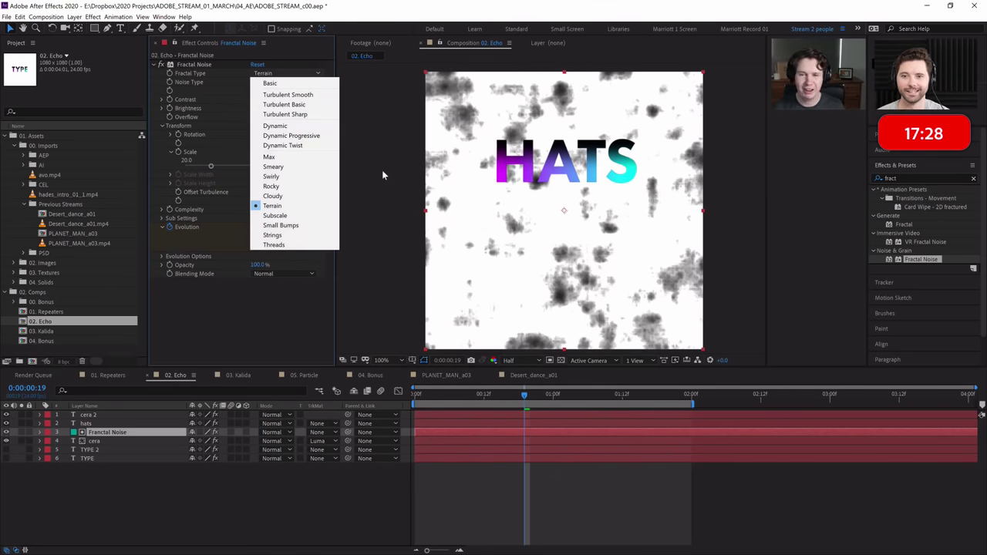
left_click(306, 181)
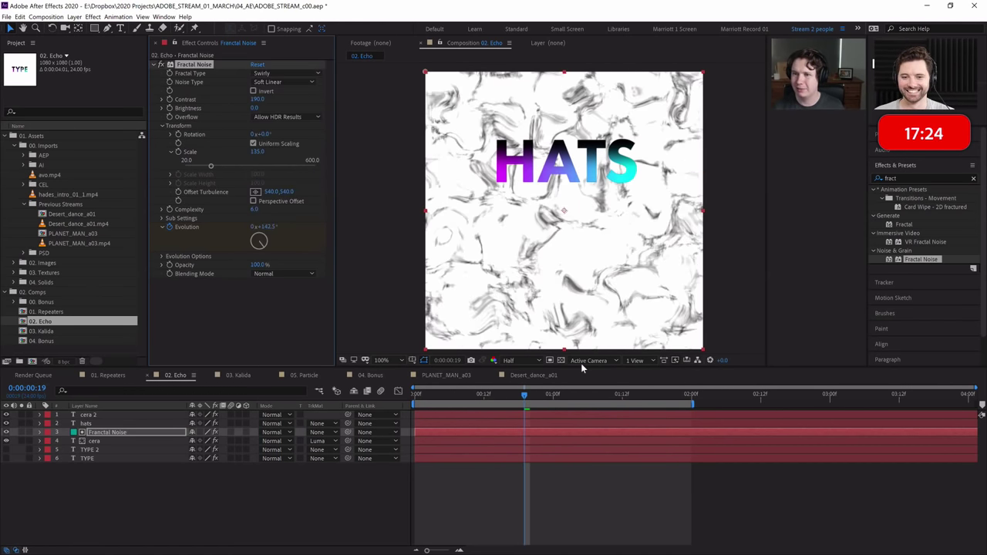
key("space")
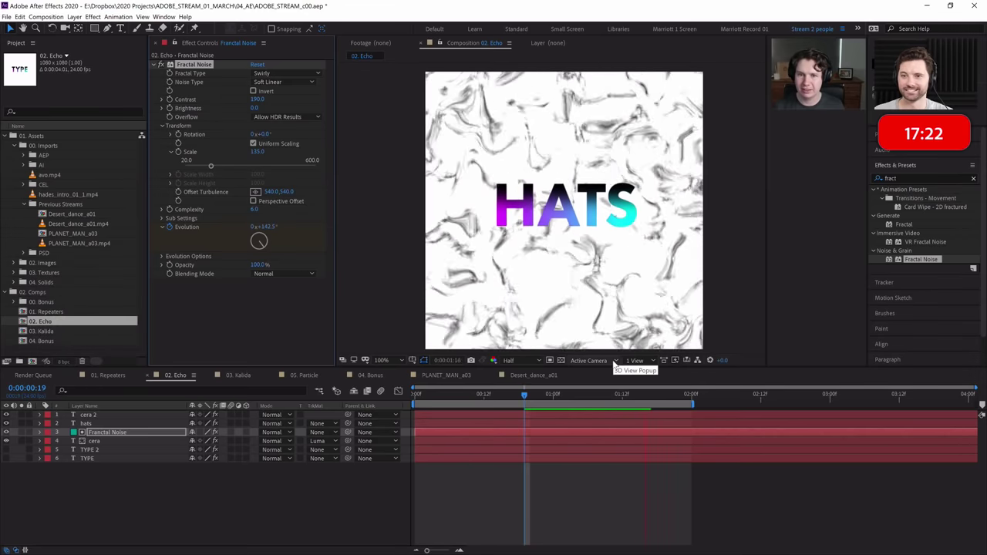
Hide the Franctal Noise layer and preview the HATS echo trail matted with the Swirly noise.
left_click(6, 431)
key("space")
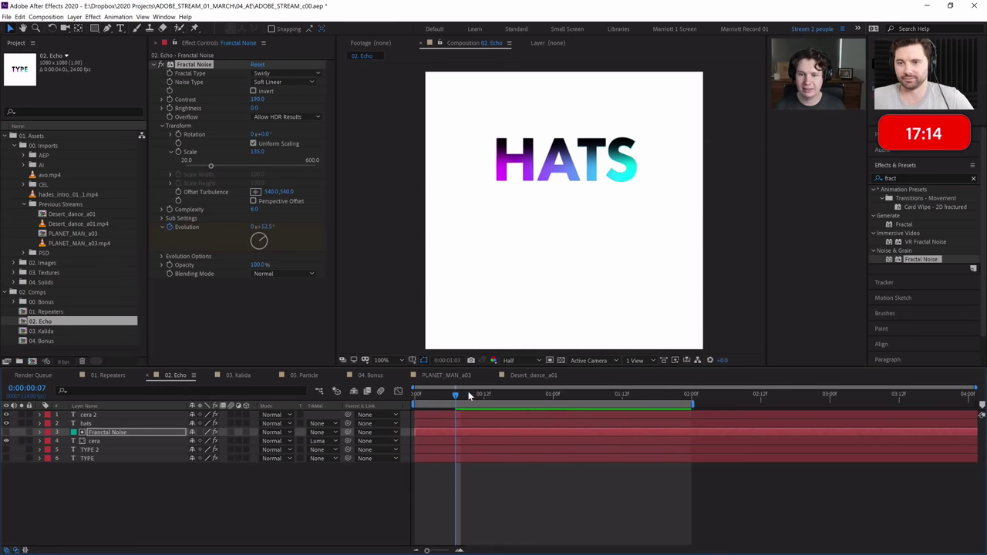
key("space")
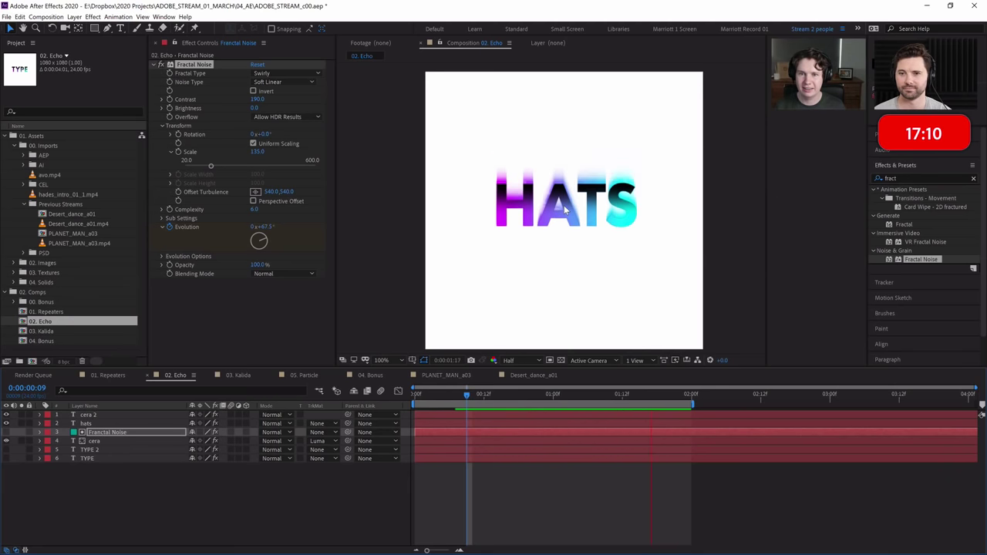
key("space")
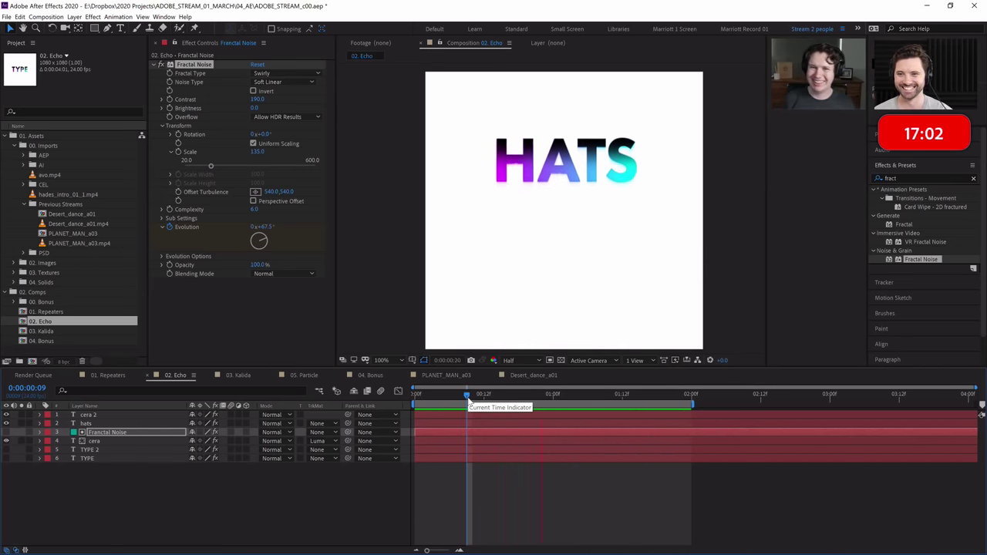
key("space")
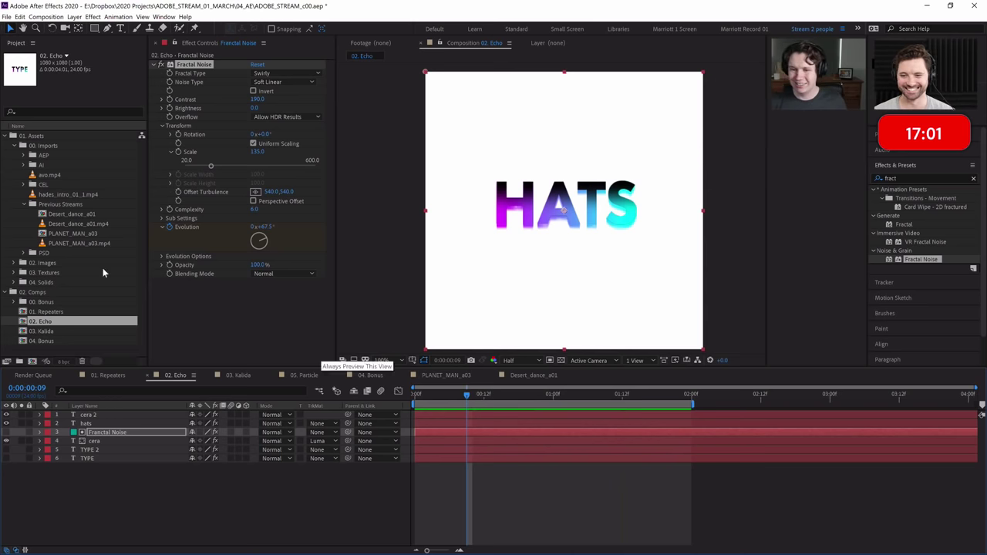
Open the 03. Kalida composition and scrub through its footage back to 0:00:00:00.
left_click(64, 332)
double_click(66, 332)
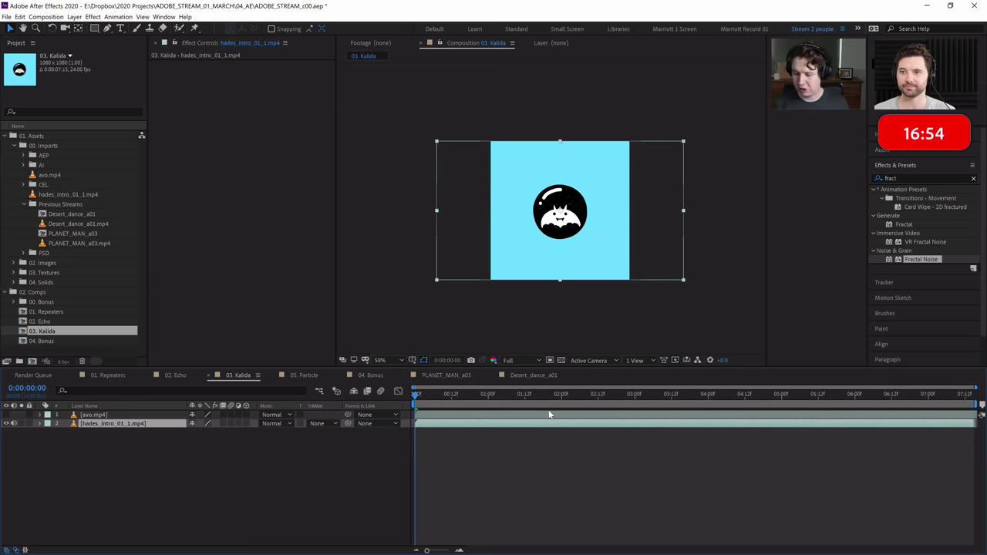
left_click_drag(508, 394, 416, 394)
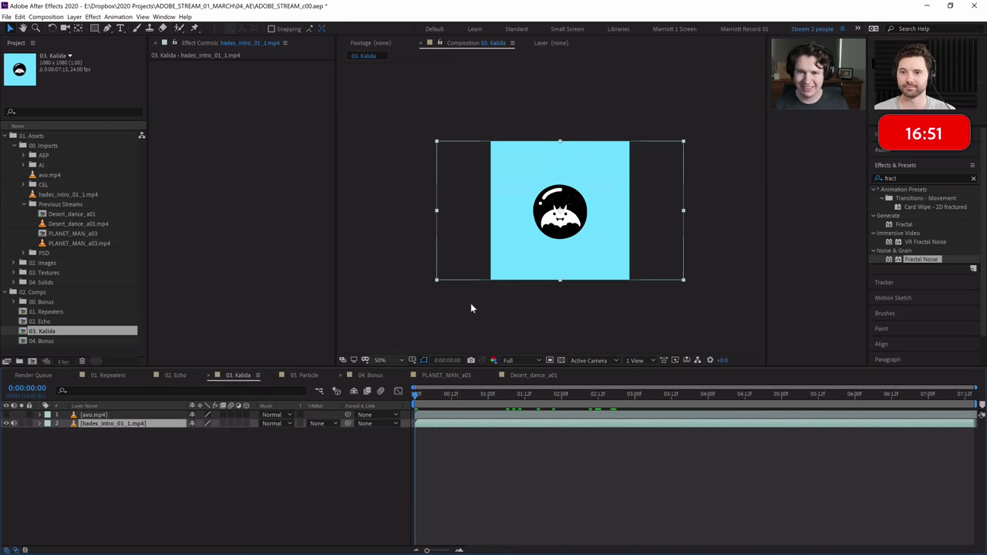
Fit the composition in the viewer and preview it with the hades_intro_01_1.mp4 layer's audio muted.
left_click(377, 361)
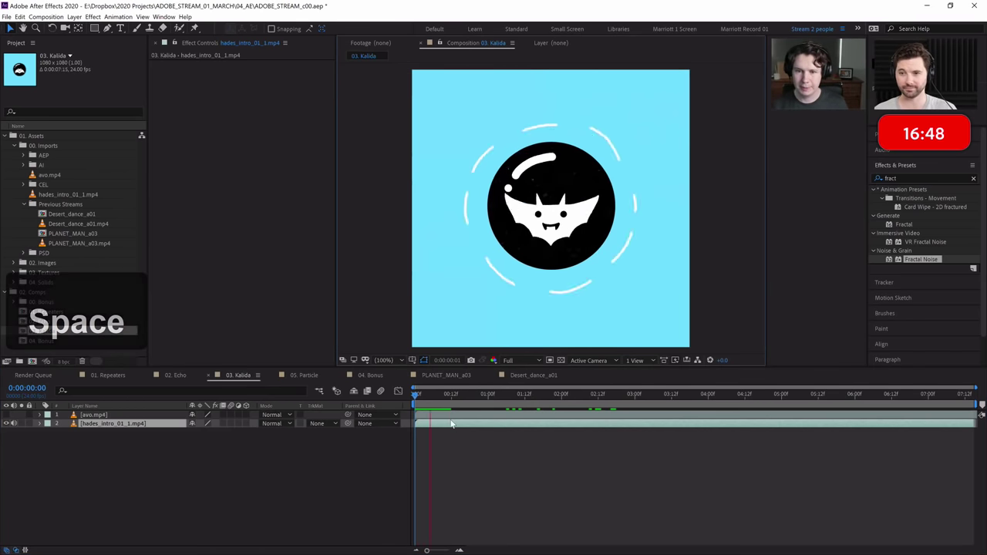
left_click(101, 430)
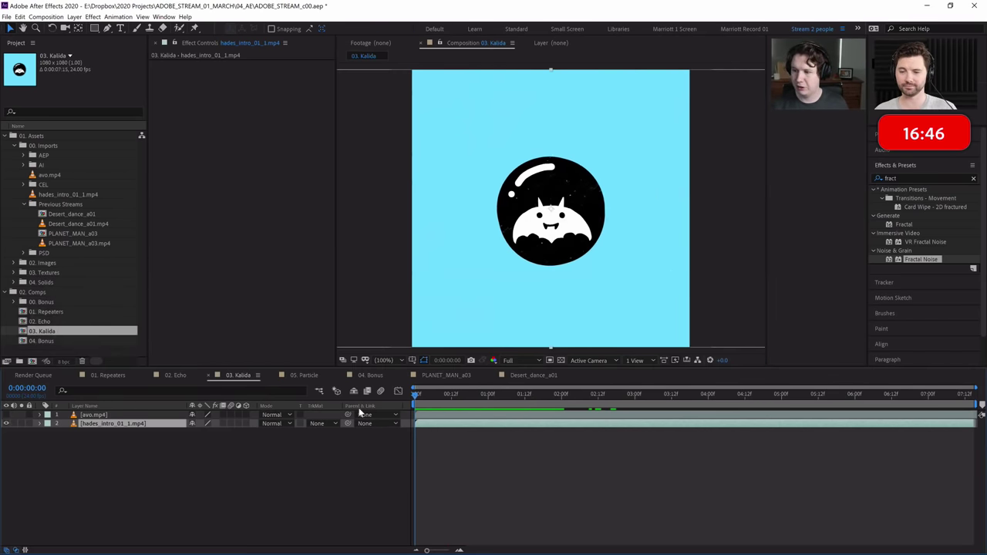
key("space")
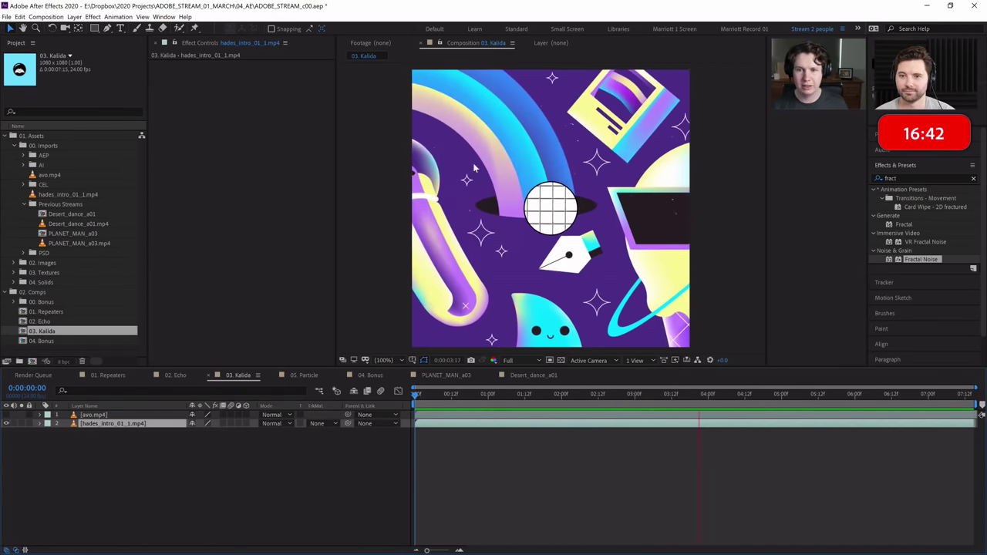
Move to 0:00:01:21 and add a new adjustment layer above the video layers.
left_click(552, 401)
left_click(556, 446)
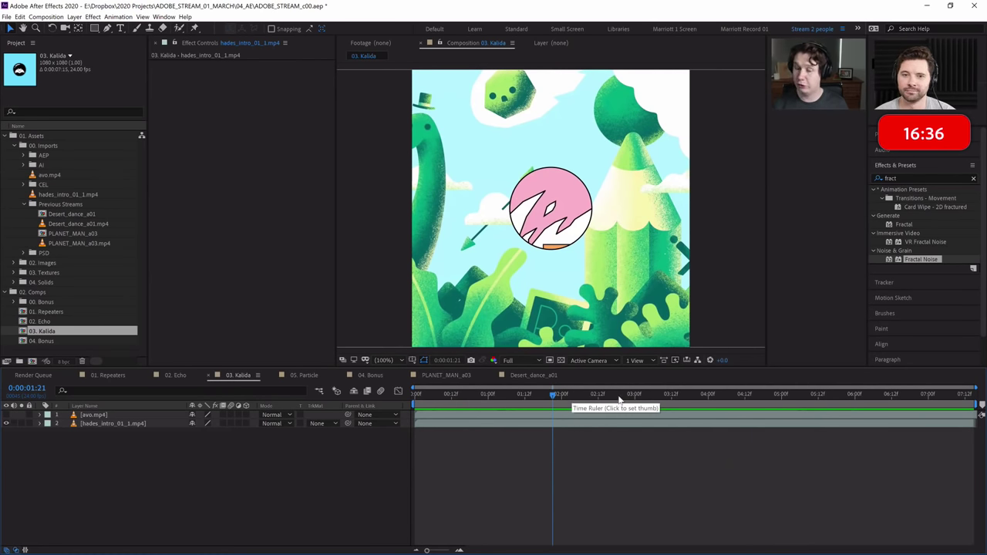
key("ctrl+alt+y")
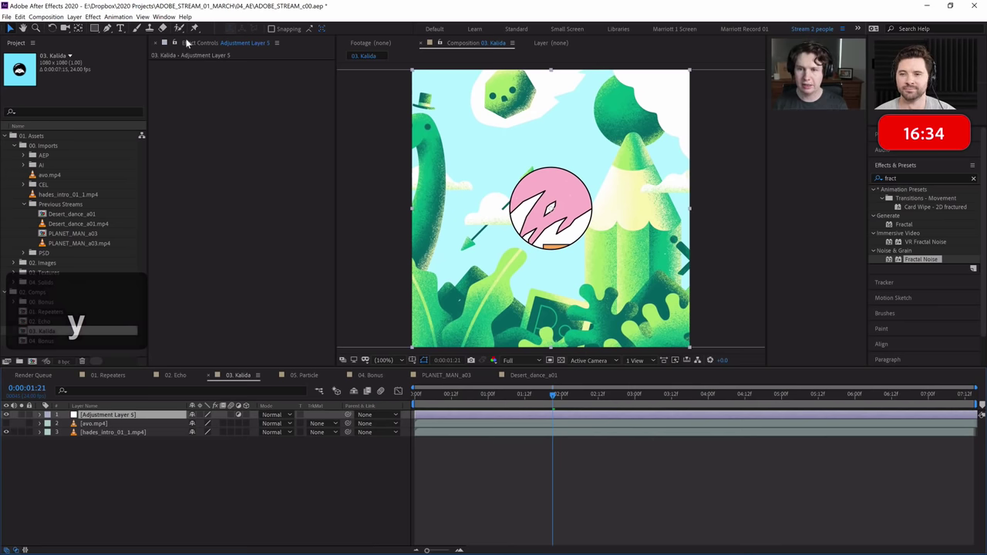
left_click(74, 17)
mouse_move(134, 31)
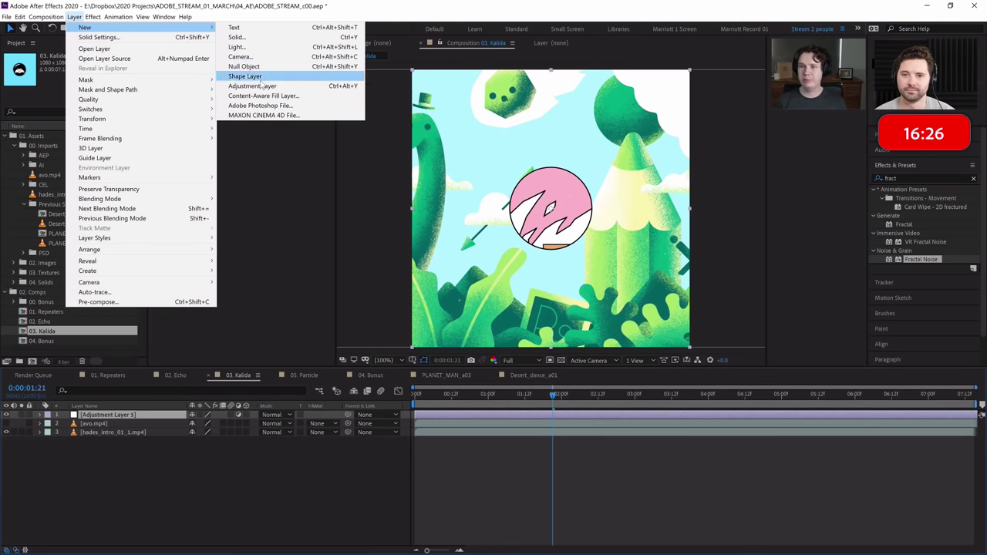
left_click(602, 441)
left_click(574, 420)
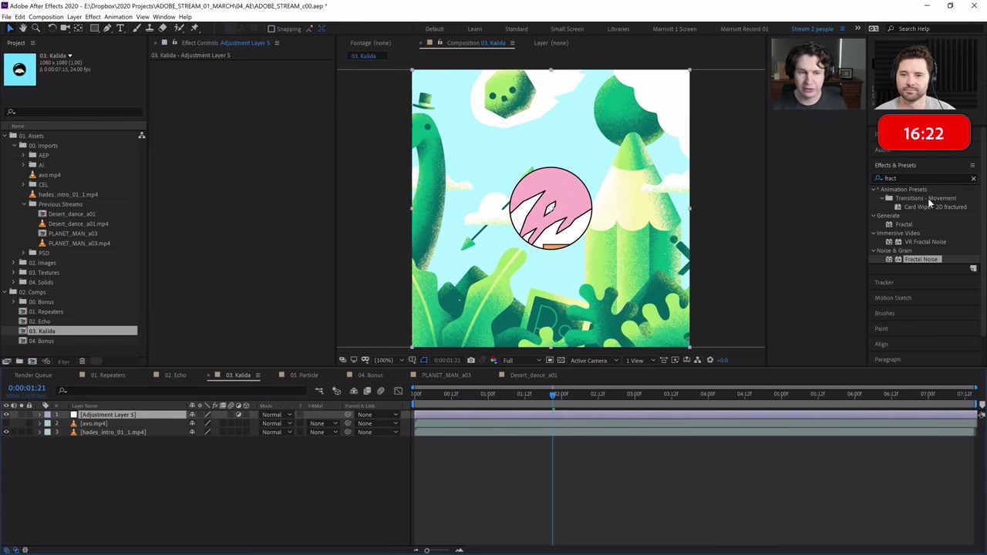
Search the effects for "cc k" and apply CC Kaleida to the adjustment layer.
left_click(903, 178)
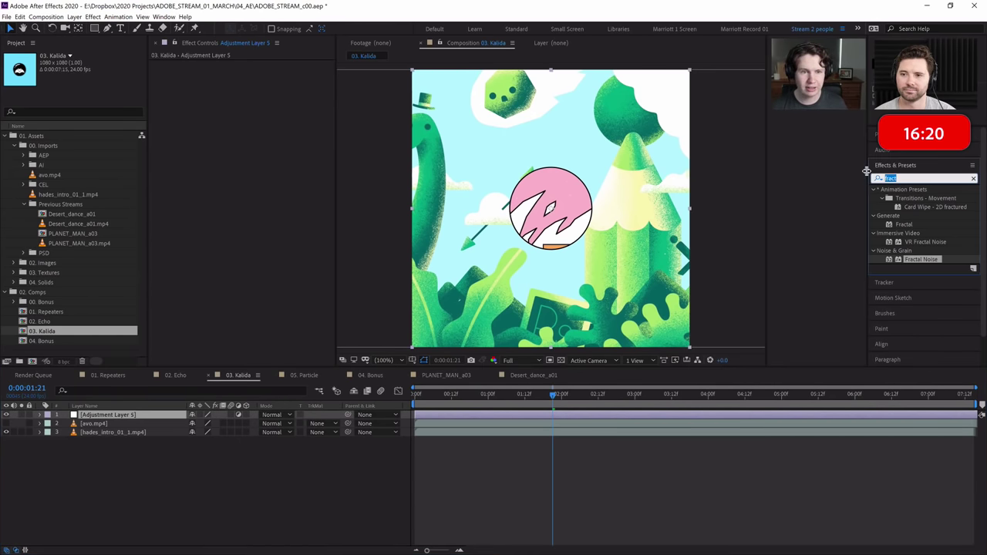
type("cc k")
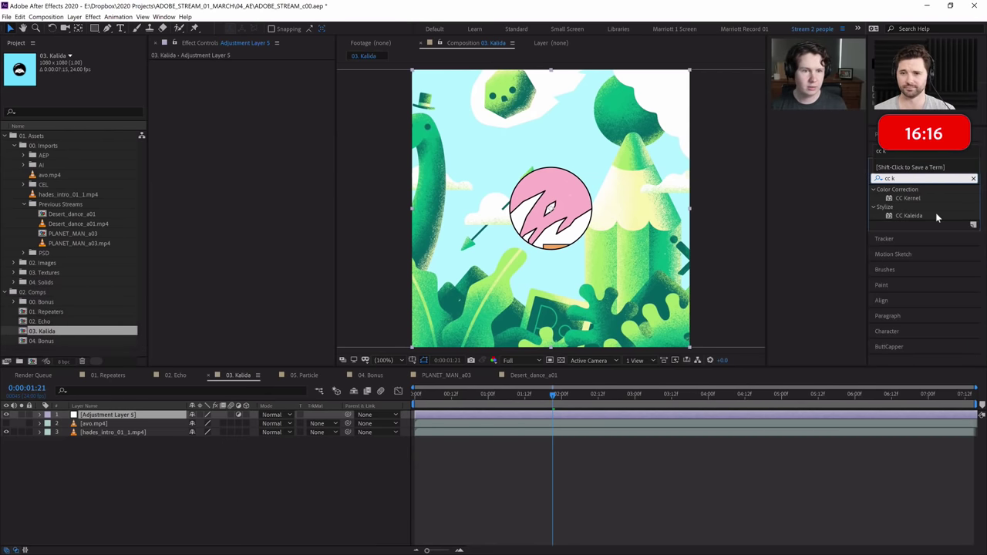
double_click(910, 216)
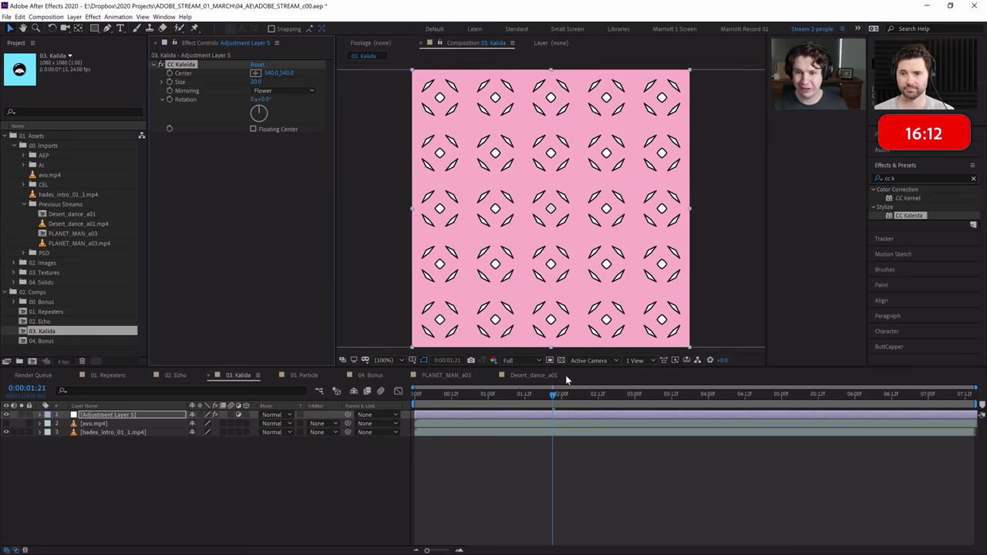
Preview the CC Kaleida effect from 0:00:00:00, then return to 0:00:01:21.
left_click_drag(559, 398, 417, 395)
left_click(513, 363)
left_click(486, 474)
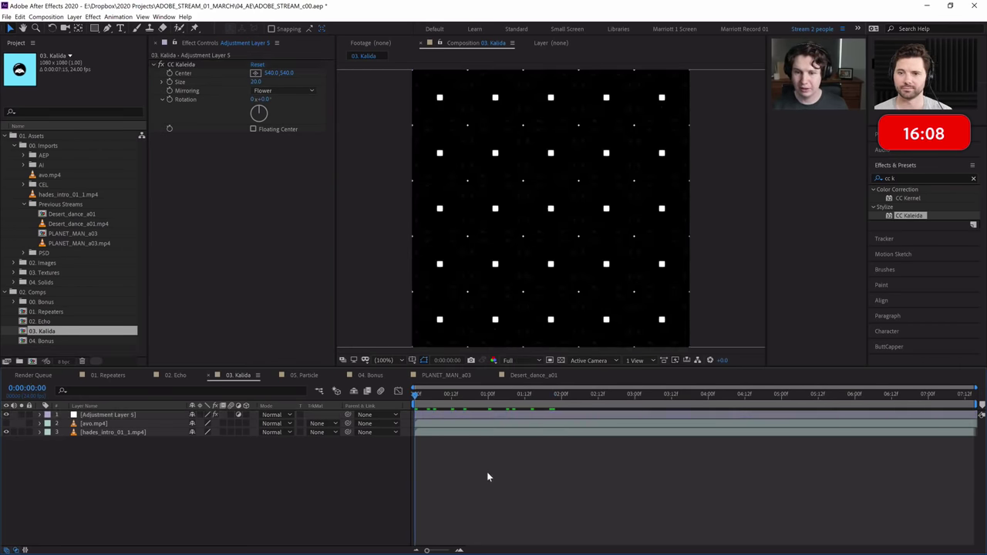
key("space")
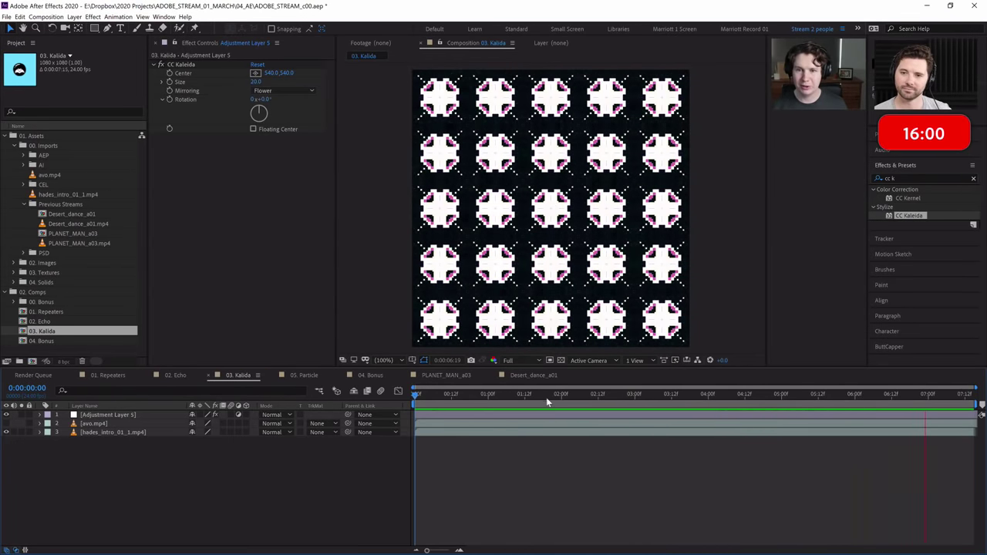
mouse_move(552, 399)
left_mouse_down()
mouse_move(585, 397)
mouse_move(552, 397)
left_mouse_up()
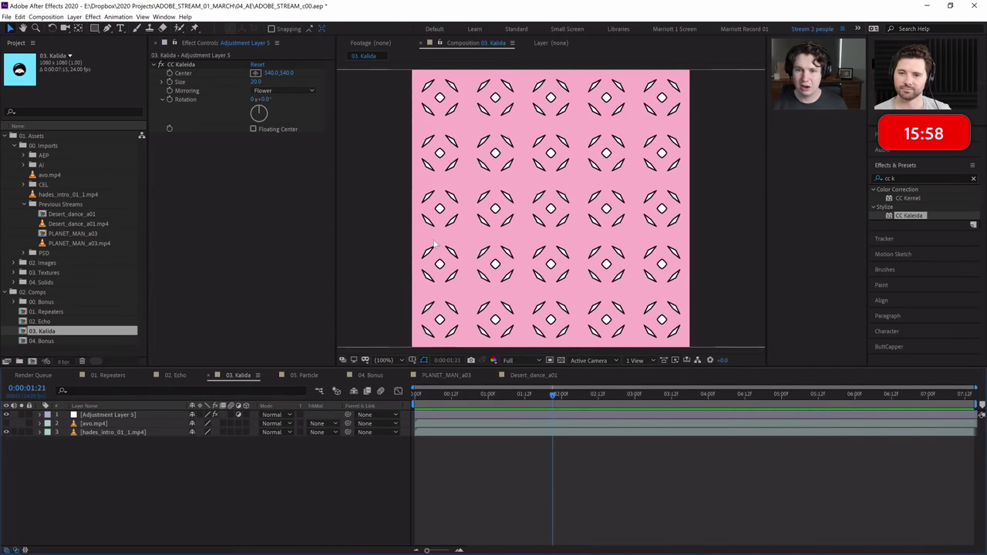
Set the CC Kaleida Size to 47.2 and preview the pattern from 0:00:00:11.
left_click_drag(256, 82, 449, 222)
left_click(451, 394)
key("space")
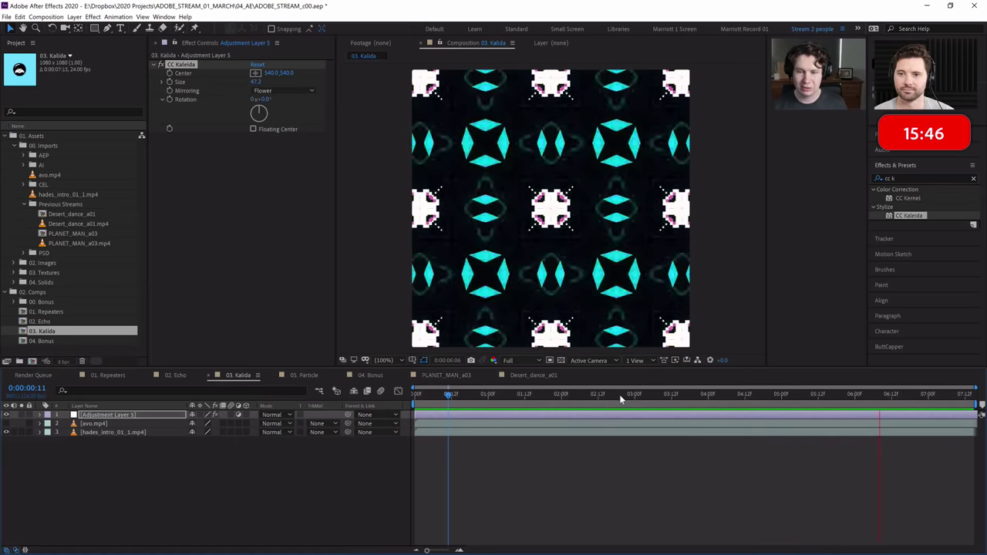
At 0:00:03:08, toggle the adjustment layer's visibility repeatedly to compare the kaleidoscope with the original footage, leaving the layer visible.
left_click(659, 393)
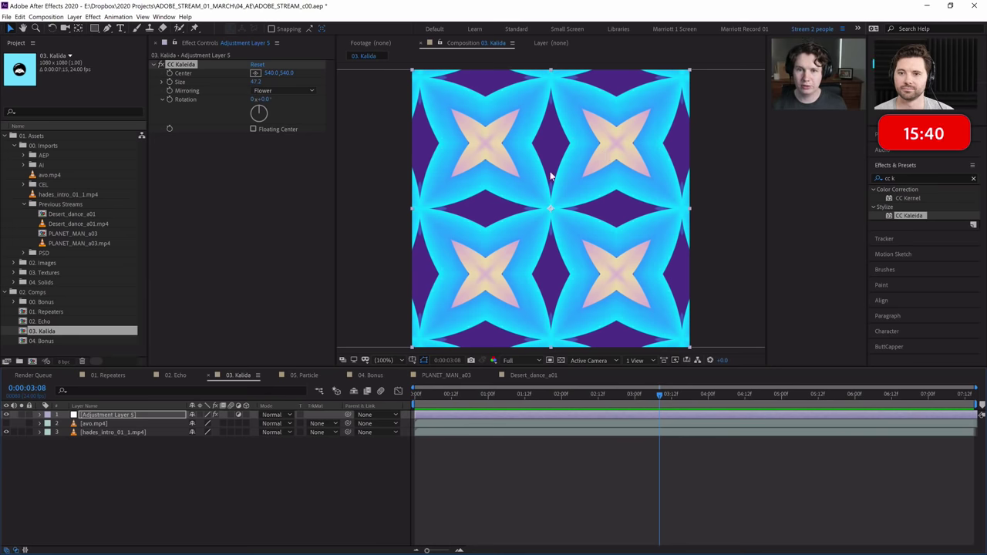
left_click(8, 417)
left_click(7, 416)
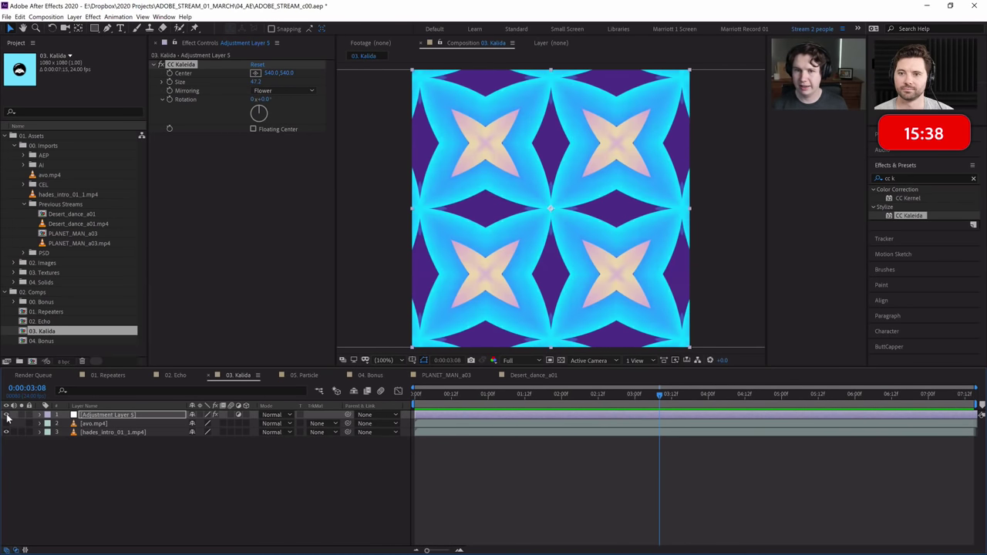
left_click(7, 417)
left_click(8, 417)
left_click(8, 416)
left_click(8, 417)
left_click(7, 416)
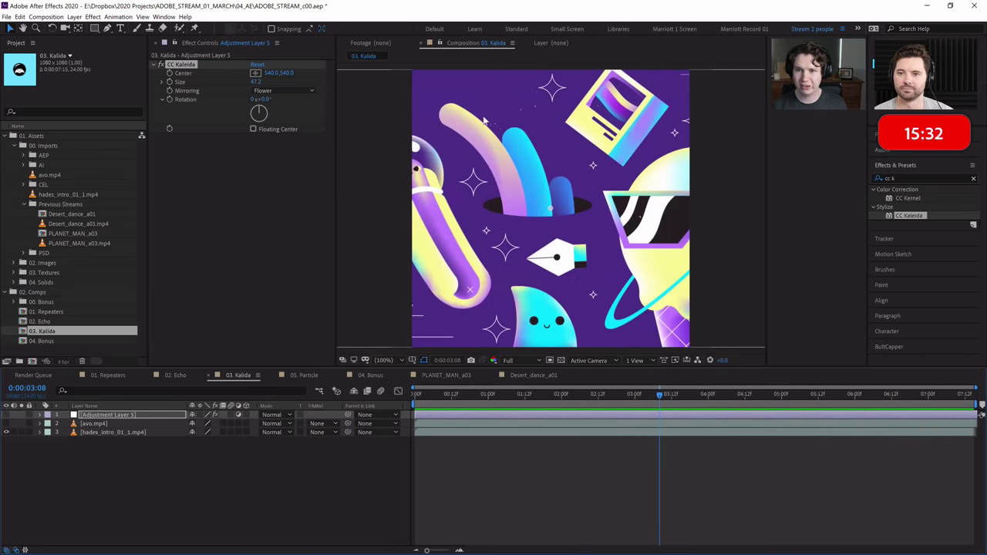
left_click(8, 417)
left_click(8, 416)
left_click(7, 417)
left_click(7, 417)
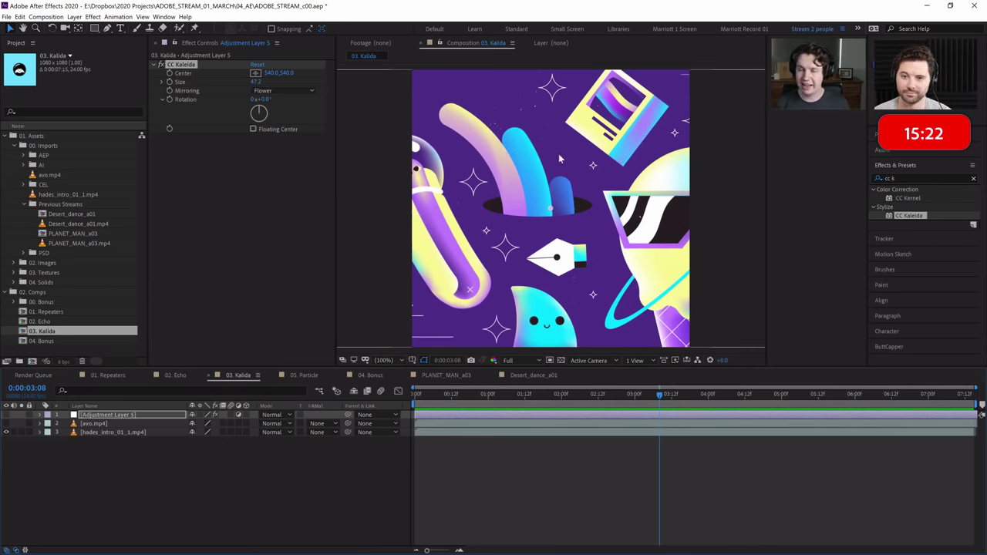
left_click(7, 415)
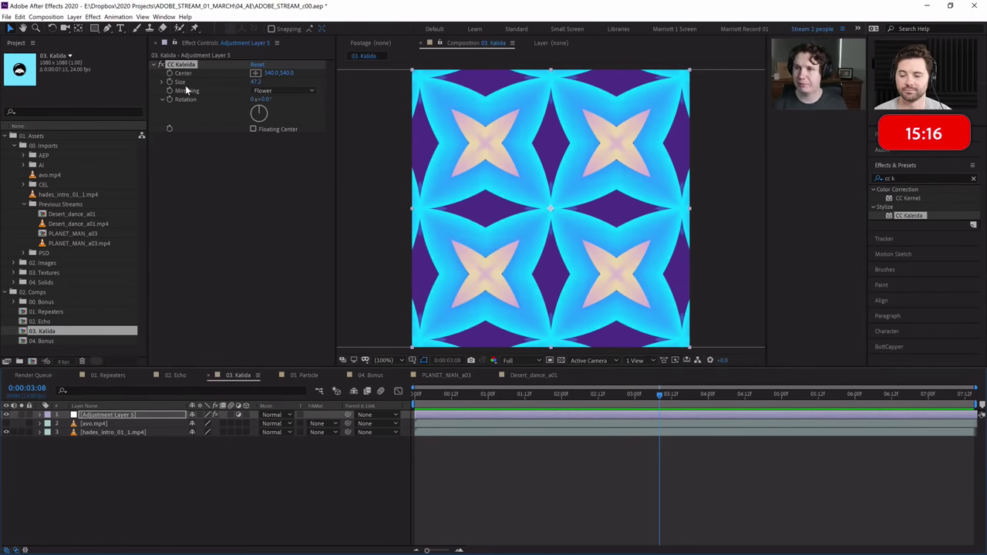
Try the Wheel mirroring mode in CC Kaleida and preview the pattern.
left_click(273, 90)
left_click(272, 111)
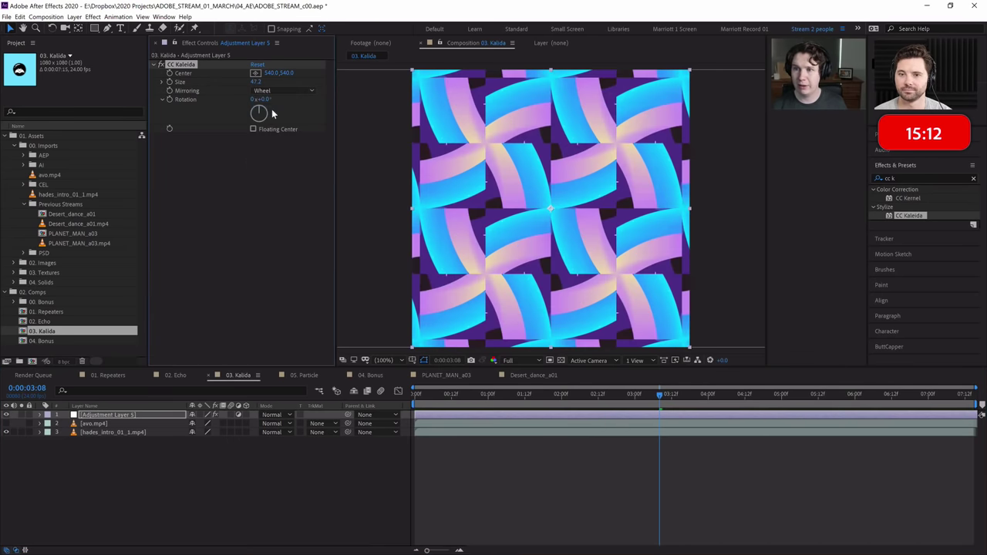
key("space")
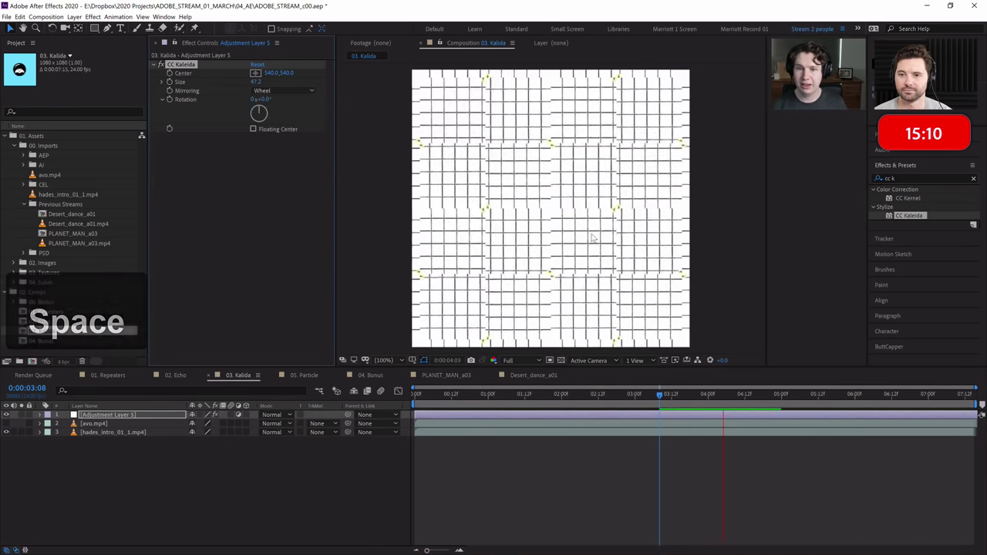
left_click(571, 400)
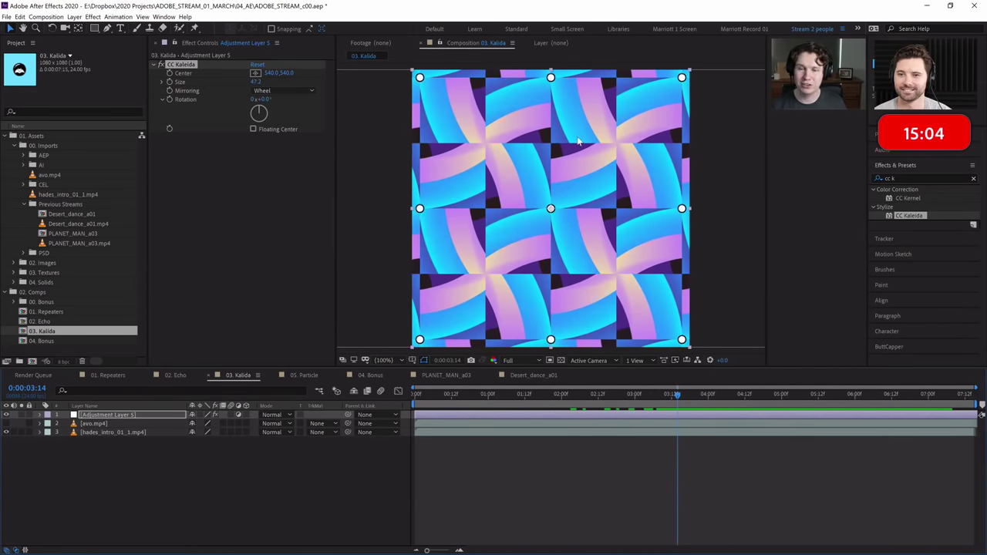
Try the Unfold mirroring mode in CC Kaleida and preview the pattern.
left_click(273, 91)
left_click(274, 97)
key("space")
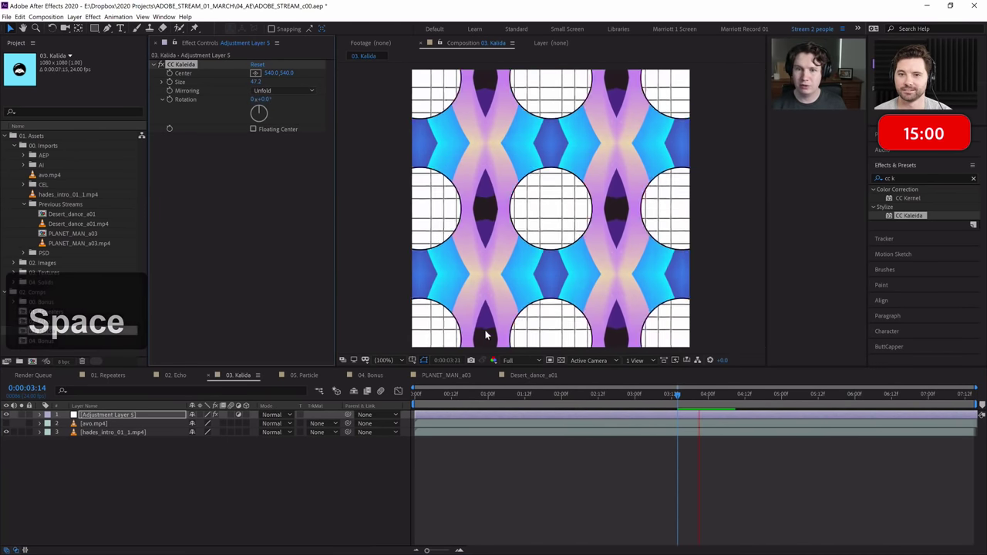
key("space")
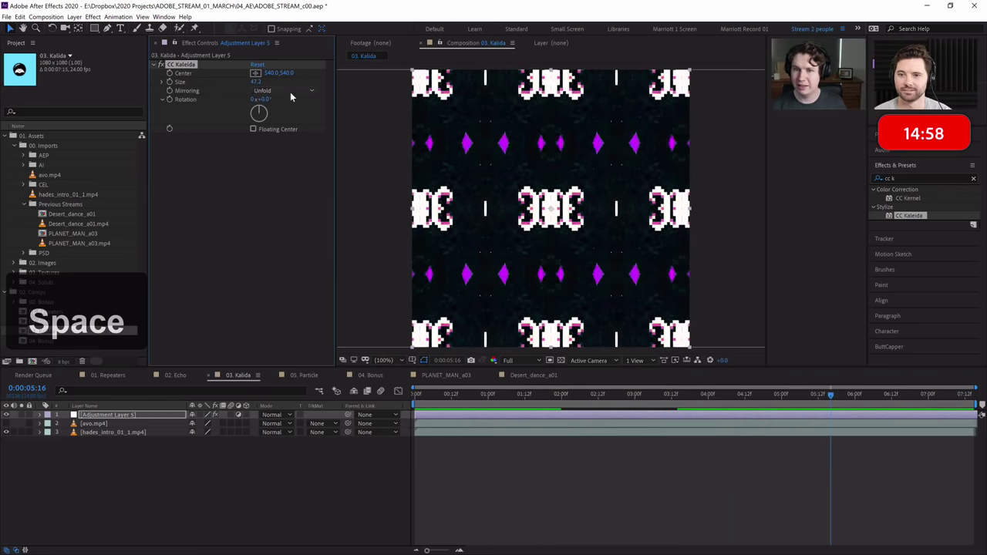
Try Dia Cross, then set the CC Kaleida mirroring to Starlish and scrub to 0:00:02:08.
left_click(290, 91)
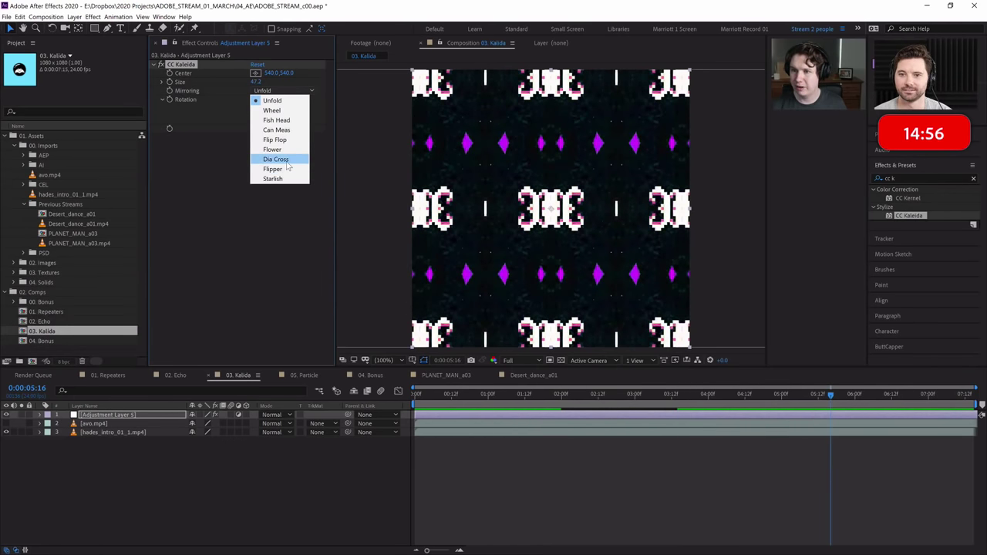
left_click(282, 159)
left_click(283, 92)
left_click(282, 177)
mouse_move(588, 399)
left_mouse_down()
mouse_move(556, 399)
mouse_move(597, 399)
mouse_move(585, 396)
left_mouse_up()
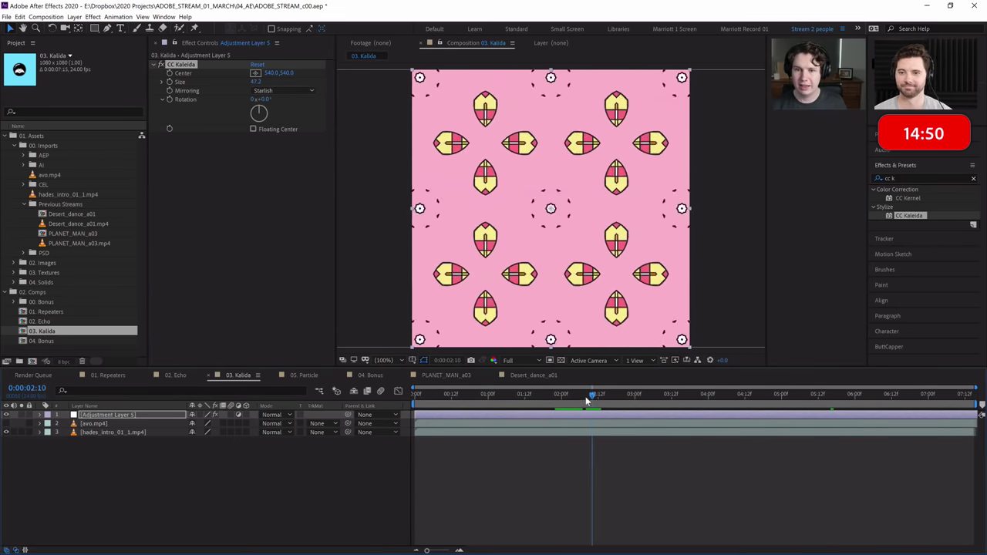
Move the CC Kaleida center to 387.0,932.0, preview the animation, and return to 0:00:02:08.
left_click(257, 73)
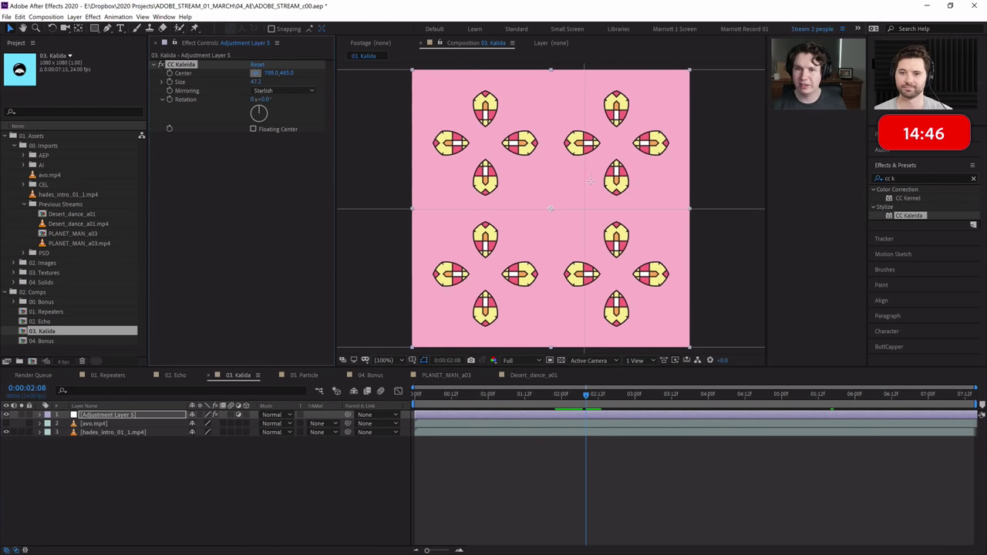
left_click_drag(590, 182, 488, 216)
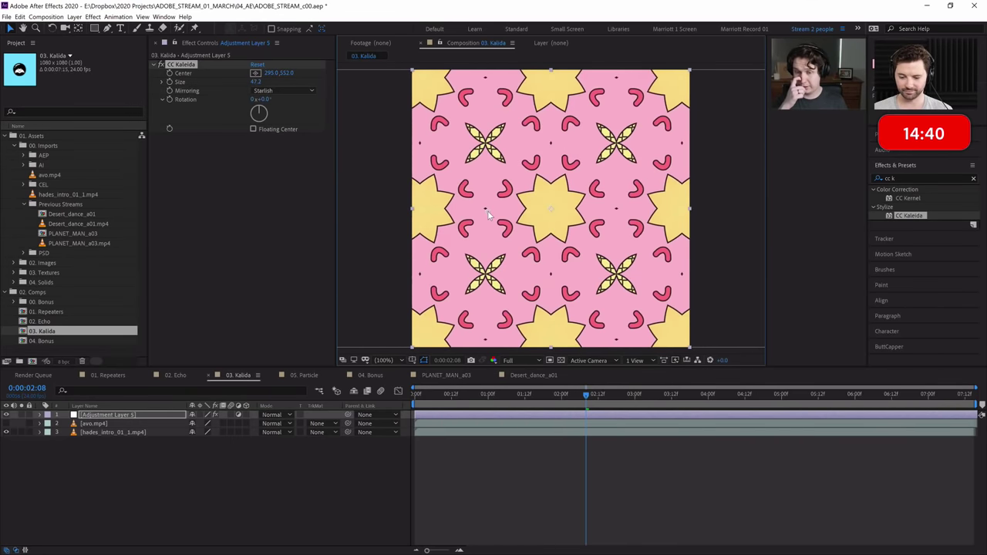
left_click_drag(488, 215, 512, 310)
key("space")
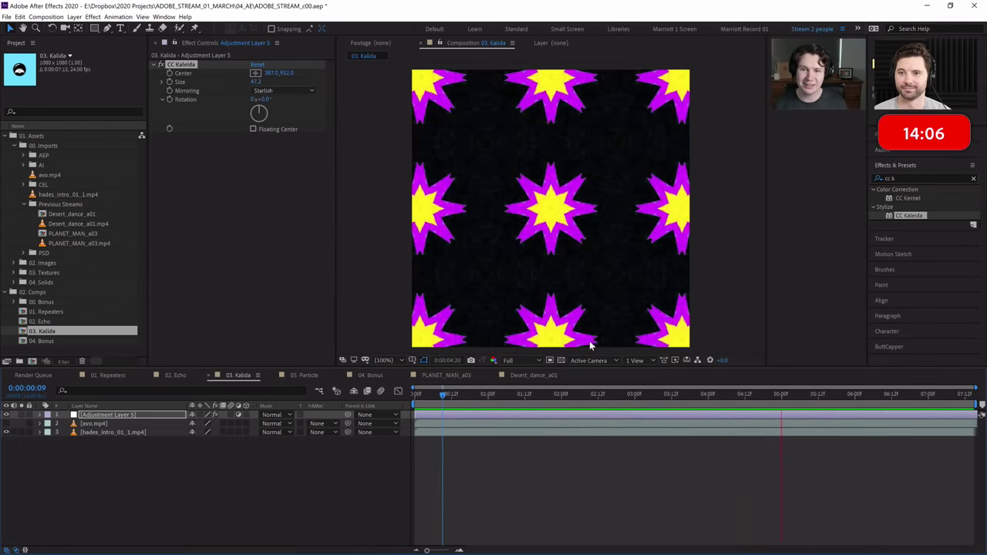
left_click_drag(553, 393, 585, 395)
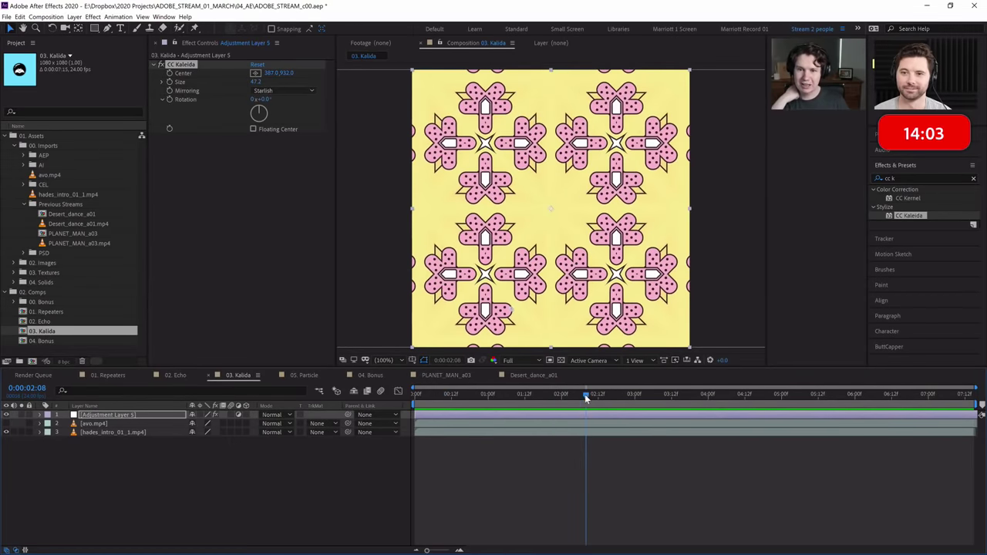
Apply the Hue/Saturation effect to the hades_intro_01_1.mp4 layer.
left_click(104, 432)
key("ctrl+space")
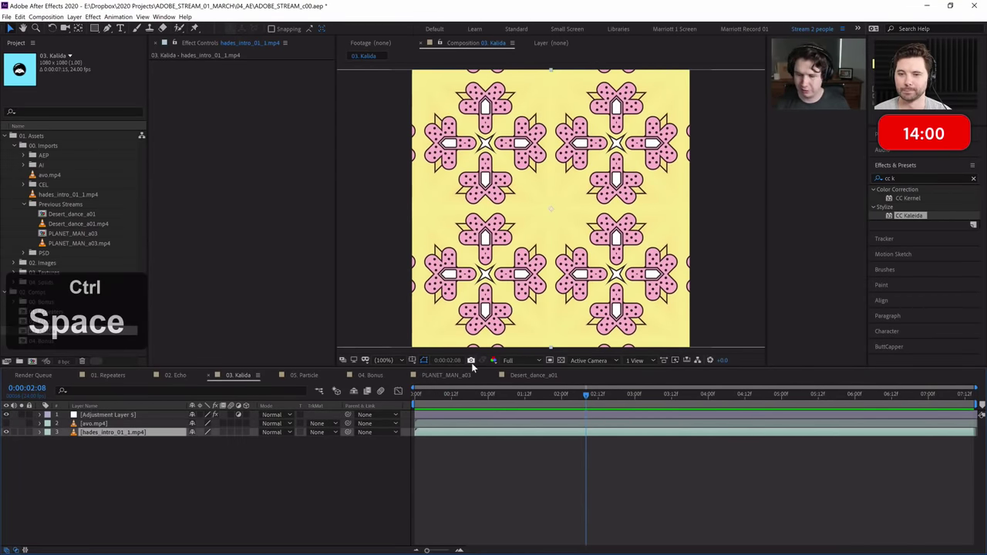
type("huw")
key("BackSpace")
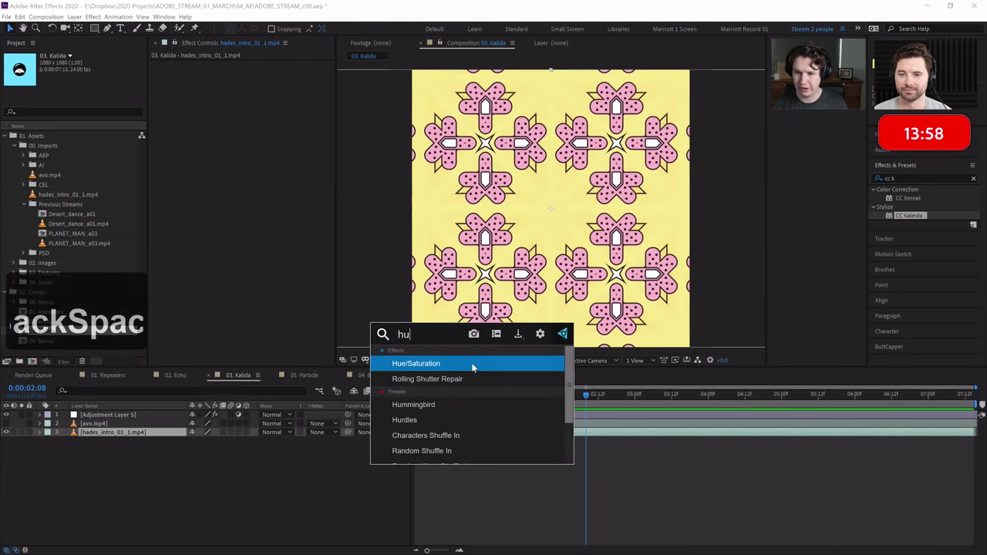
left_click(471, 363)
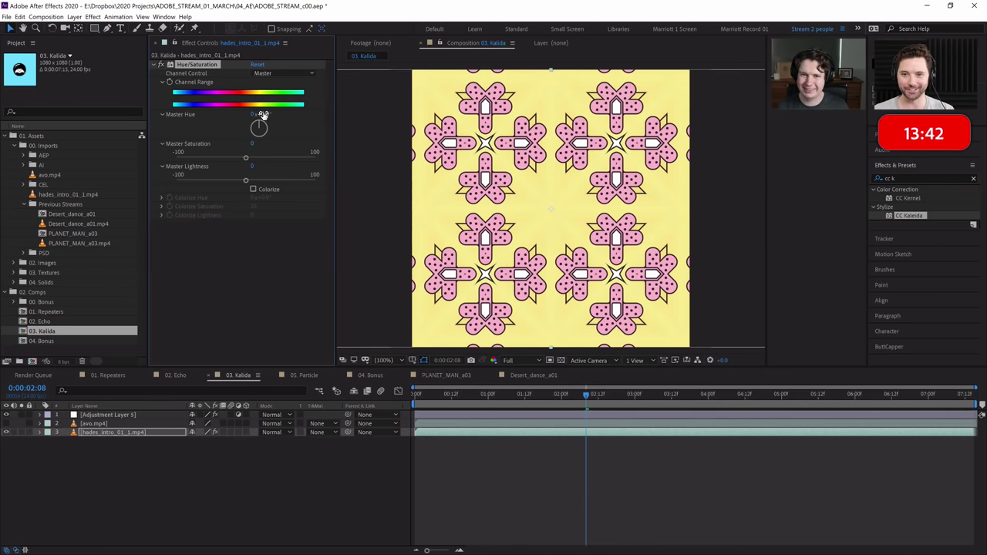
Try a Master Hue of 0x+142.0° on the hades_intro_01_1.mp4 layer and preview the recolored kaleidoscope.
left_click_drag(263, 113, 344, 113)
key("space")
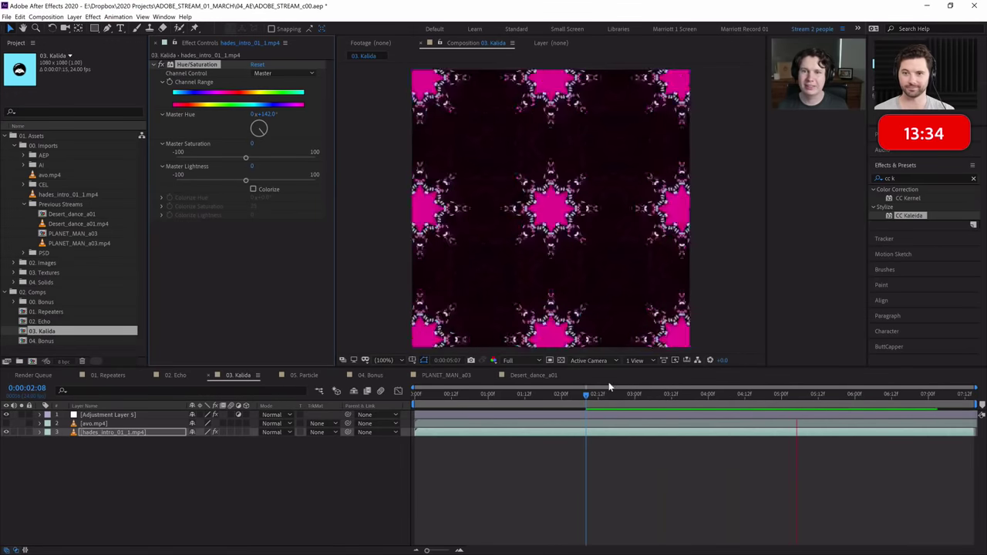
key("space")
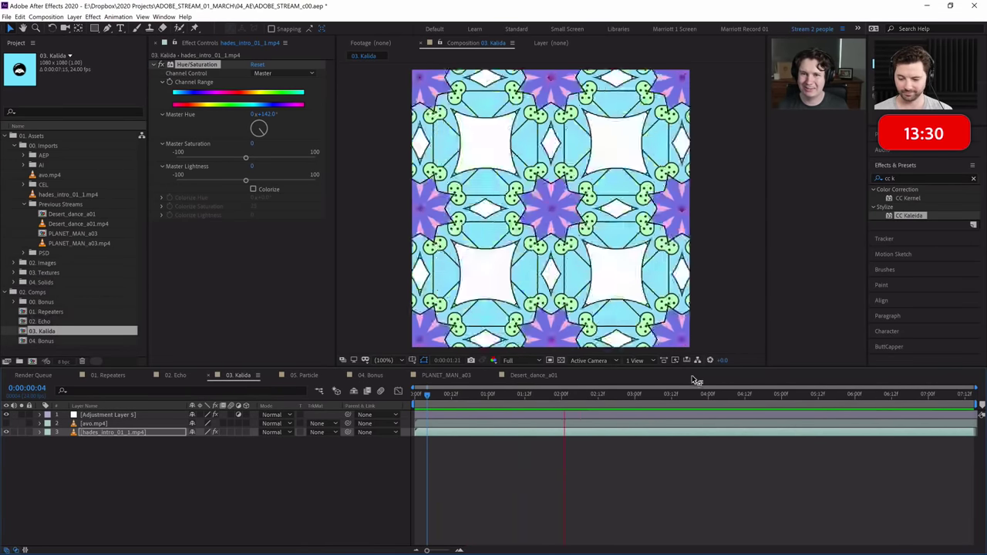
key("space")
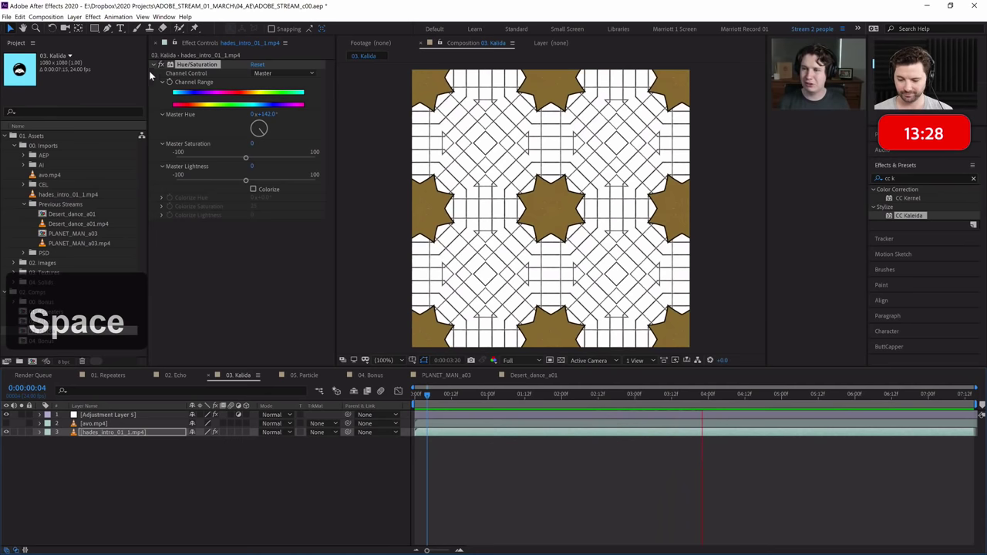
Set the adjustment layer's CC Kaleida Size to 64.5 and preview from 0:00:00:02.
left_click(139, 415)
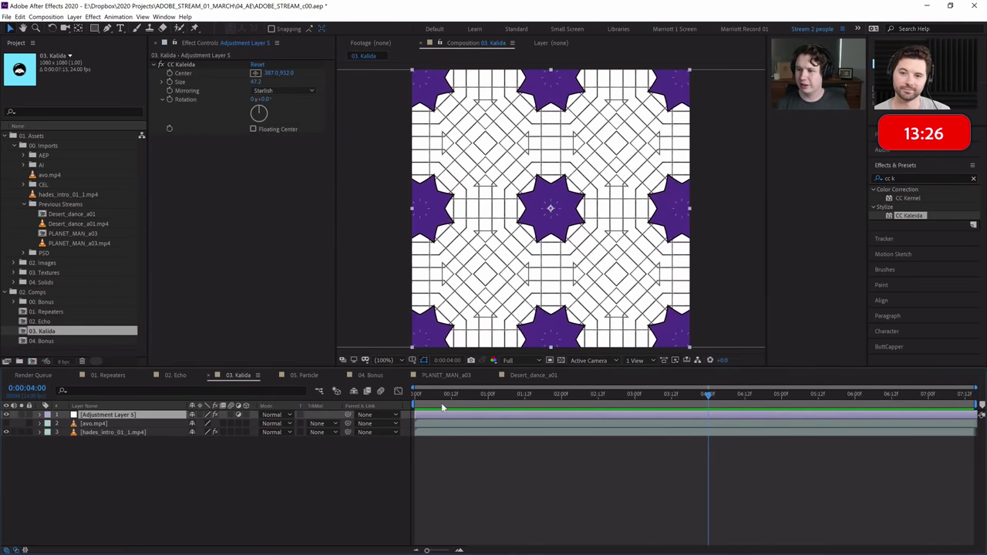
left_click(420, 406)
left_click_drag(255, 83, 417, 117)
key("space")
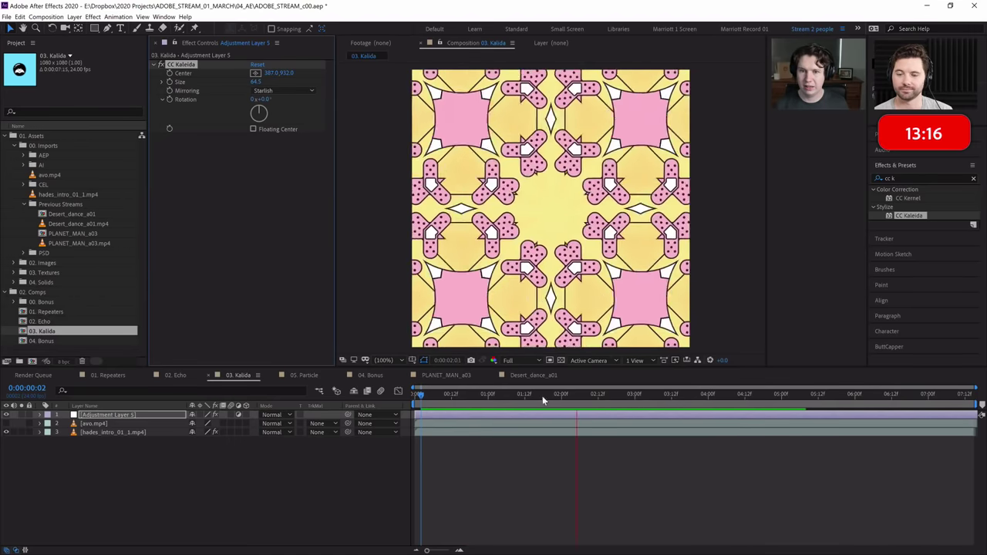
Set the work area start at 0:00:01:04, preview from there, and move to 0:00:02:16.
left_click_drag(435, 396, 501, 396)
key("b")
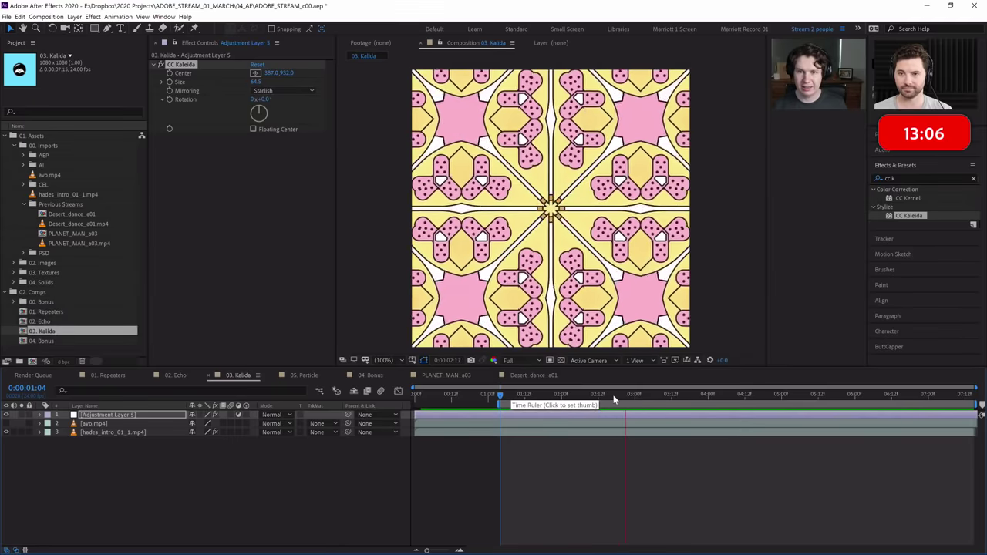
mouse_move(595, 397)
left_mouse_down()
mouse_move(559, 397)
mouse_move(628, 395)
mouse_move(594, 391)
mouse_move(610, 394)
left_mouse_up()
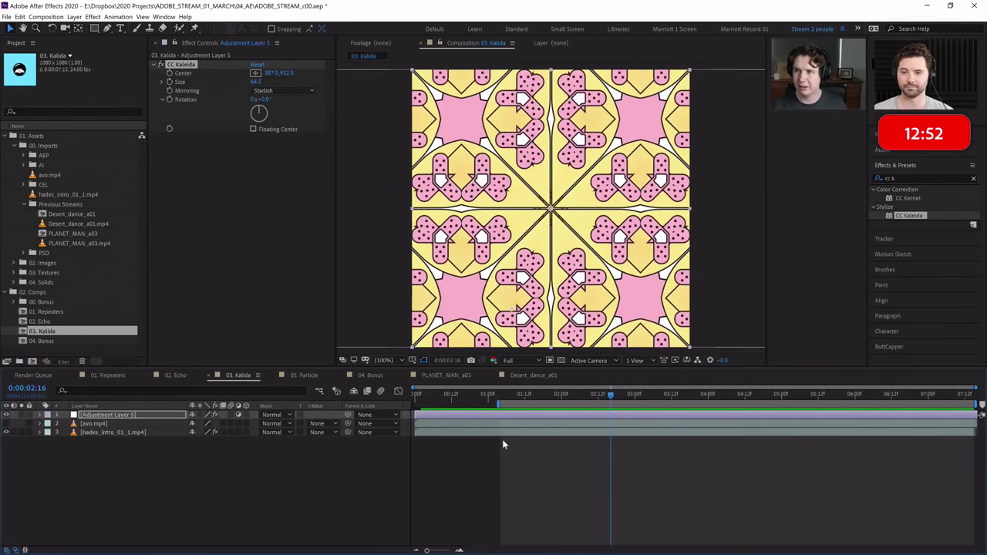
Keyframe the adjustment layer's CC Kaleida Center at 387.0,932.0 on 0:00:01:04 and at 895.0,897.0 on 0:00:03:11.
left_click(502, 395)
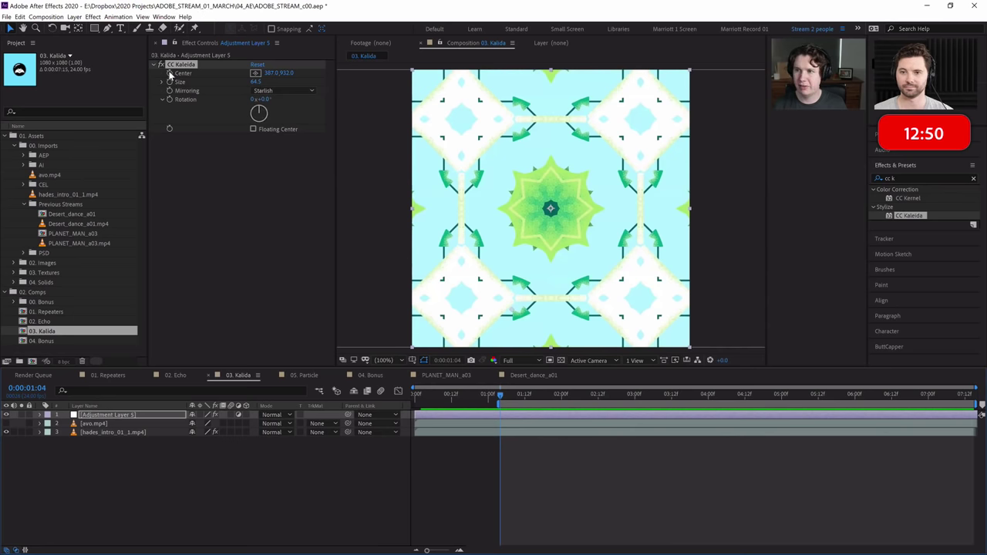
key("u")
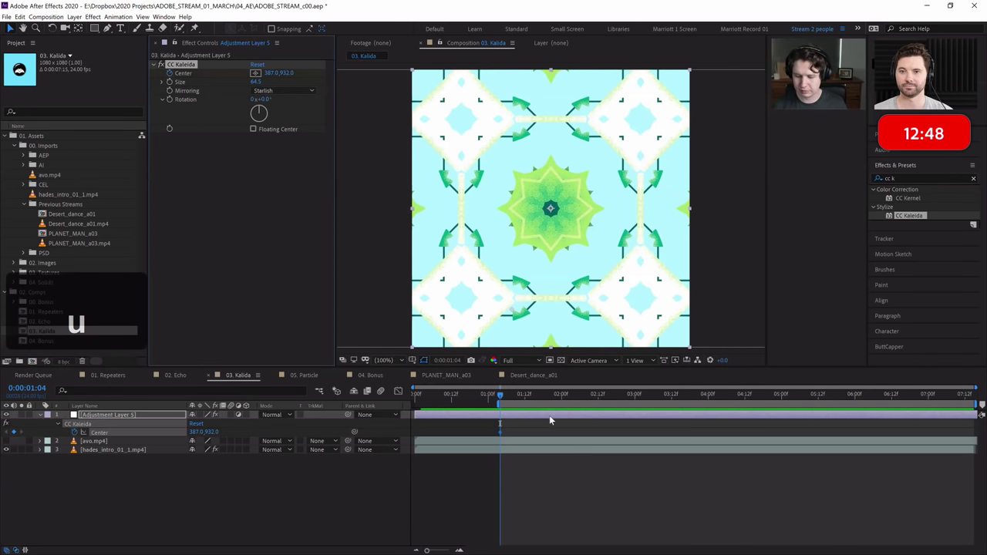
left_click_drag(509, 396, 669, 411)
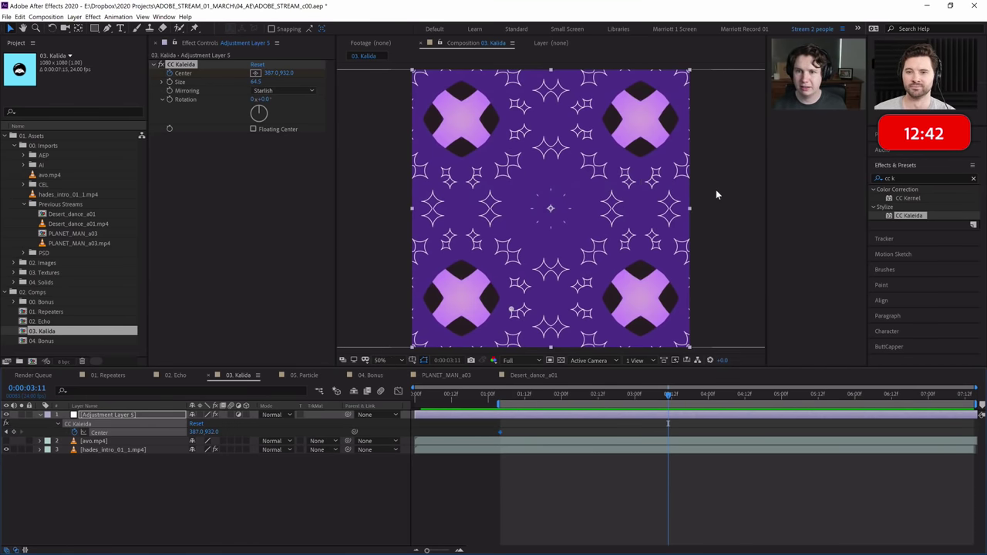
scroll(716, 189, "down", 2)
scroll(506, 217, "up", 2)
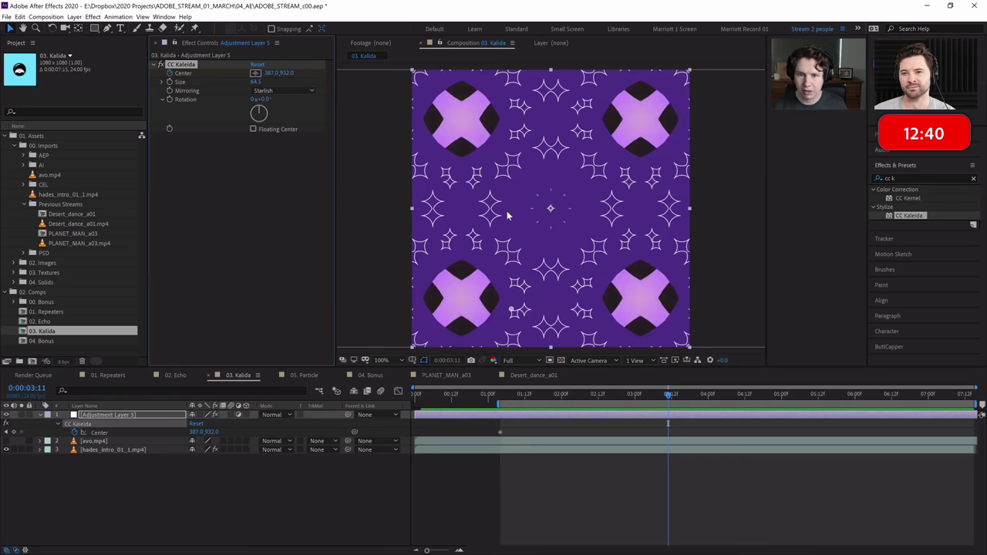
left_click_drag(272, 74, 339, 78)
left_click_drag(546, 311, 641, 303)
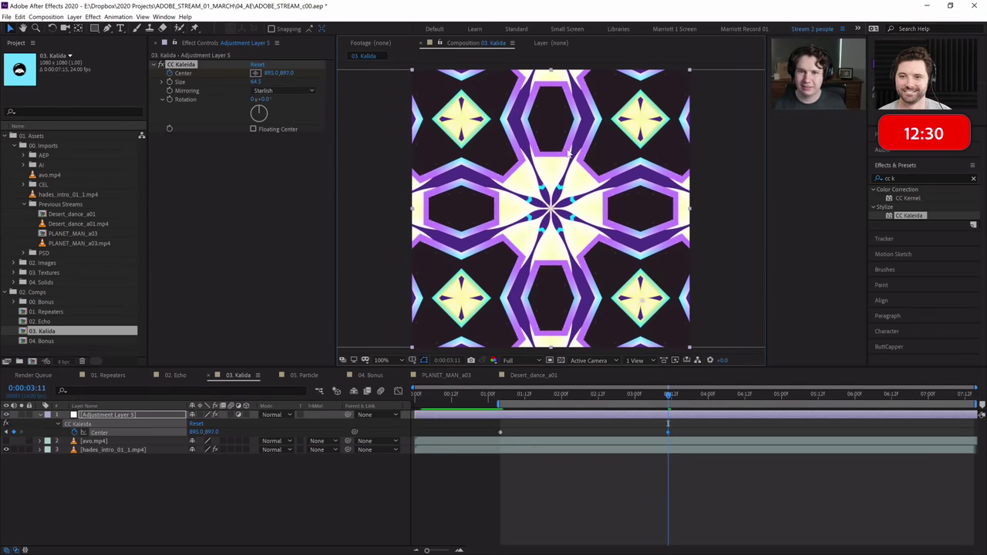
Add CC Kaleida Center keyframes of 760.0,383.0 at 0:00:05:01 and 450.0,620.0 at 0:00:06:16.
left_click_drag(668, 401, 782, 401)
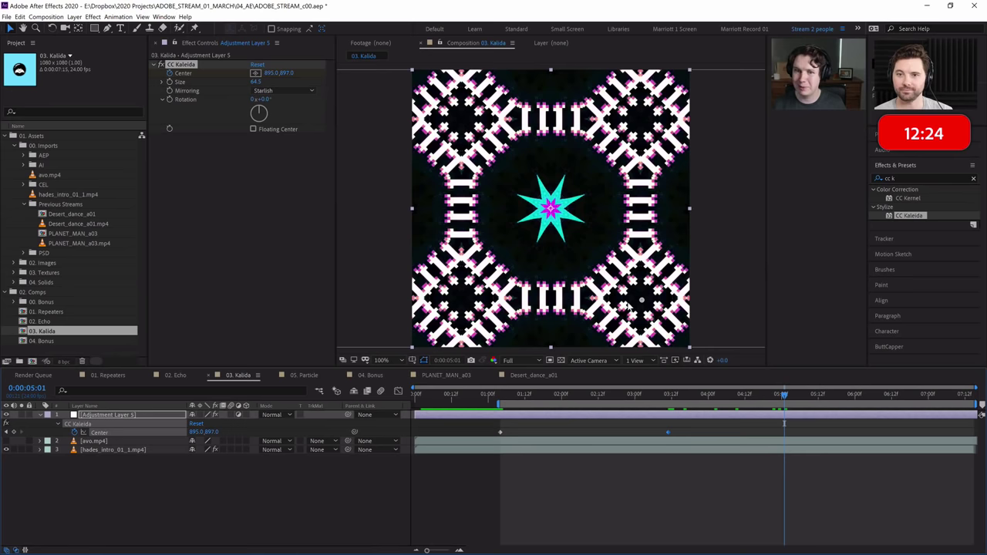
left_click_drag(641, 304, 607, 171)
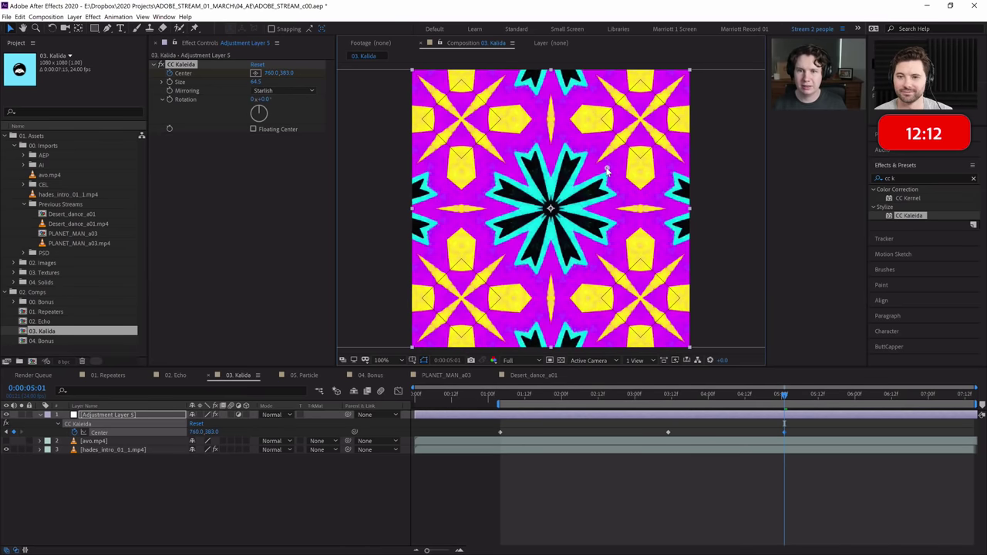
left_click_drag(739, 399, 905, 410)
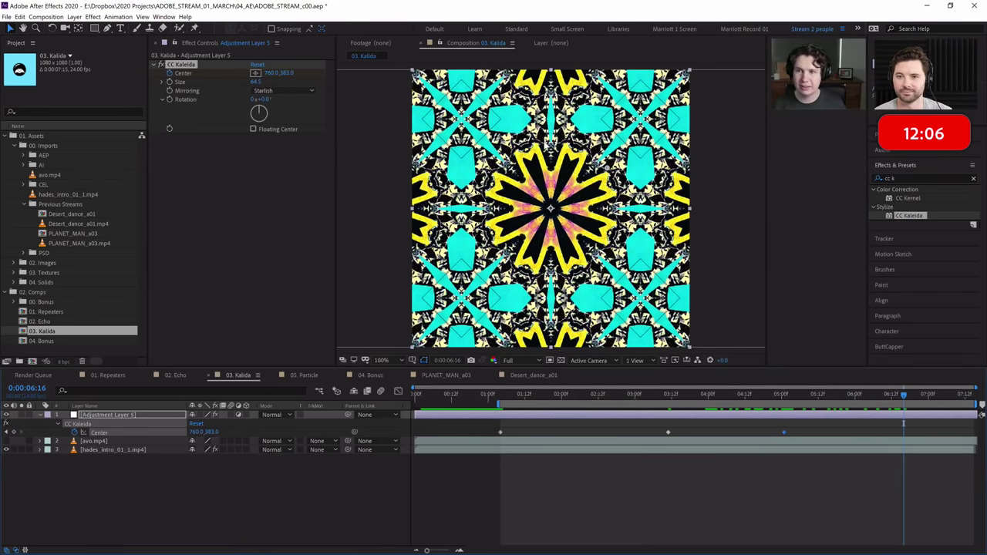
left_click_drag(606, 170, 525, 228)
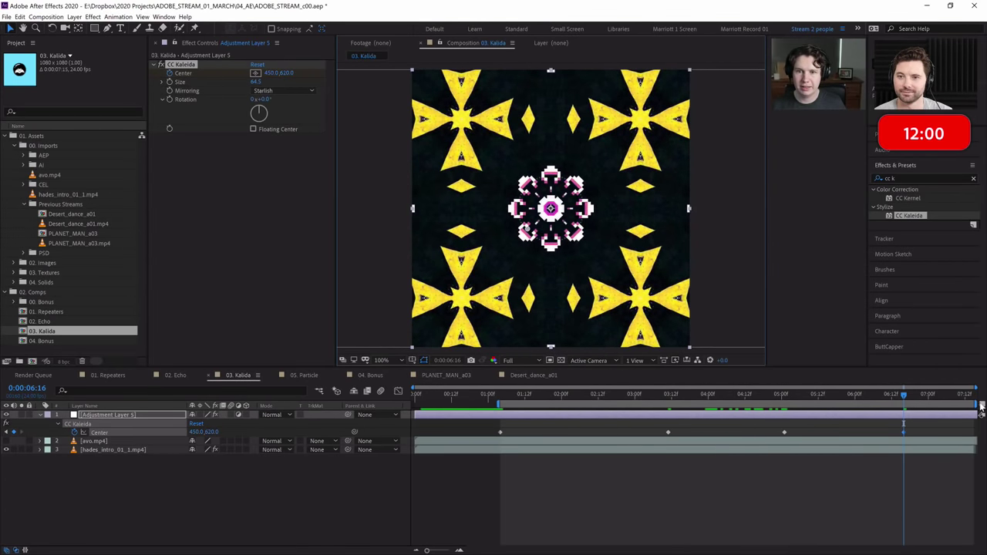
Preview the animated kaleidoscope center from the start of the work area and scrub to 0:00:02:16.
left_click_drag(909, 399, 417, 396)
key("space")
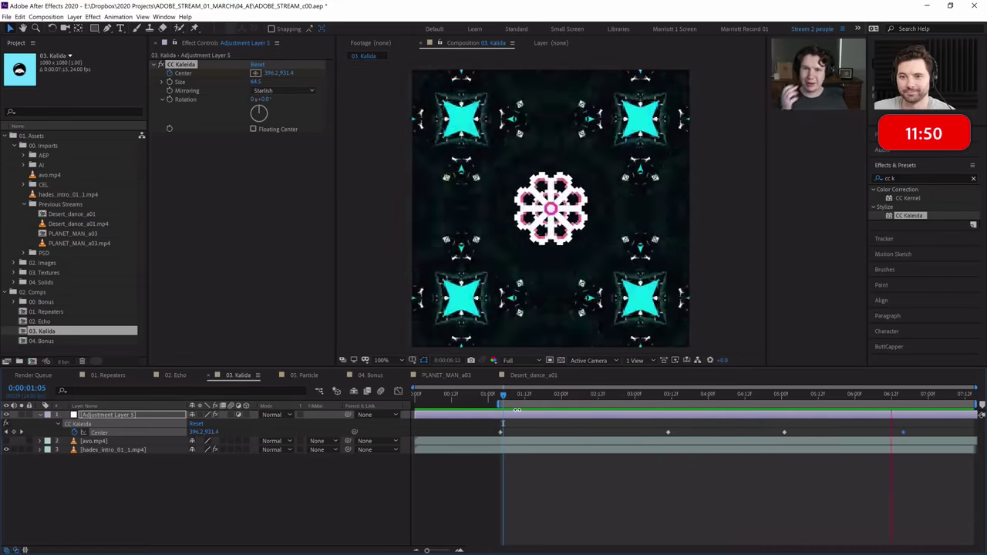
key("space")
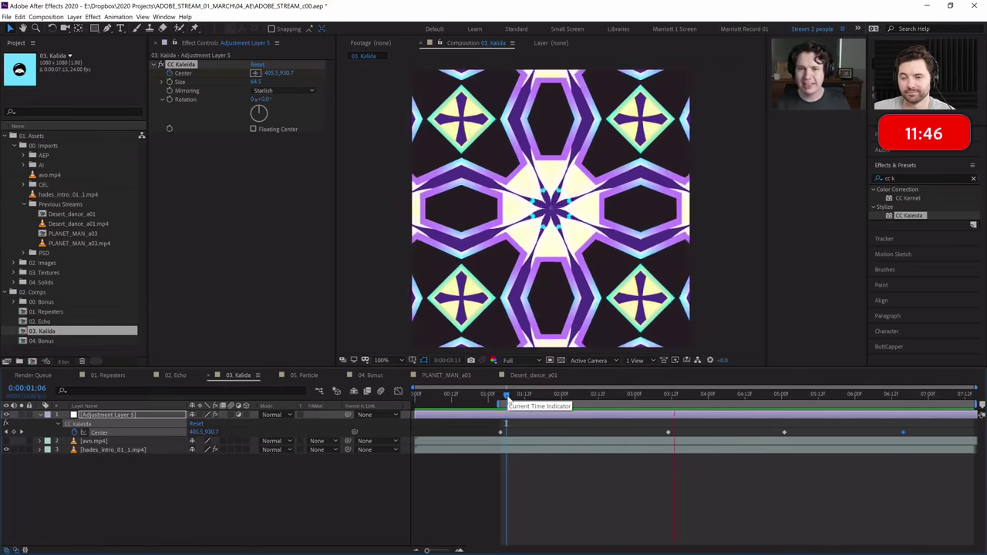
left_click_drag(543, 395, 609, 397)
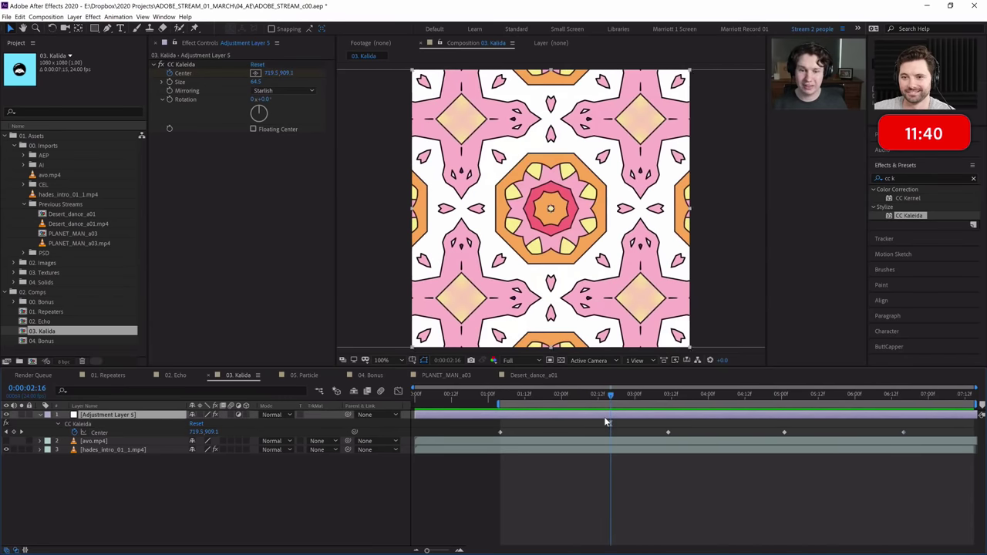
Copy the kaleidoscope adjustment layer, and show Square repeater instead of circle repeater in the 01. Repeaters composition.
key("ctrl+space")
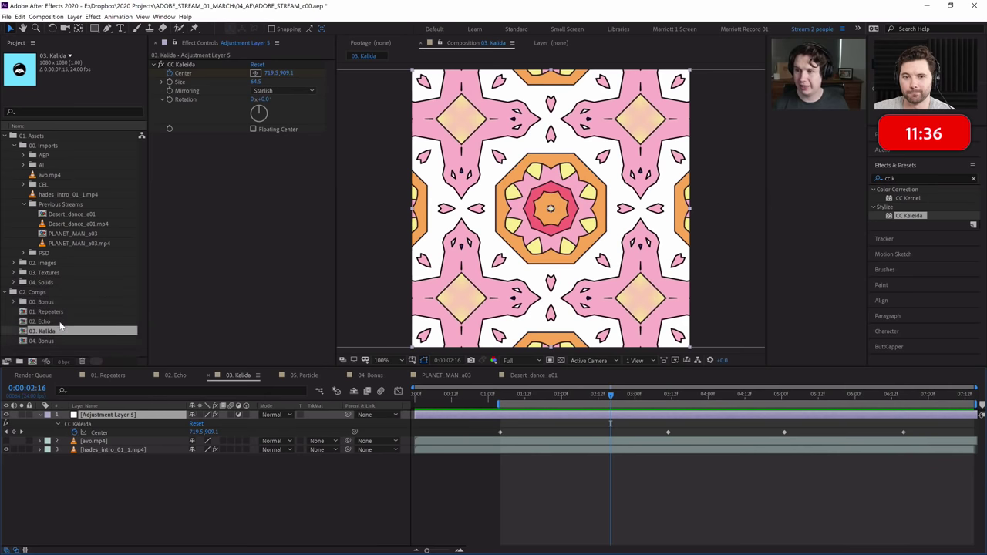
double_click(57, 312)
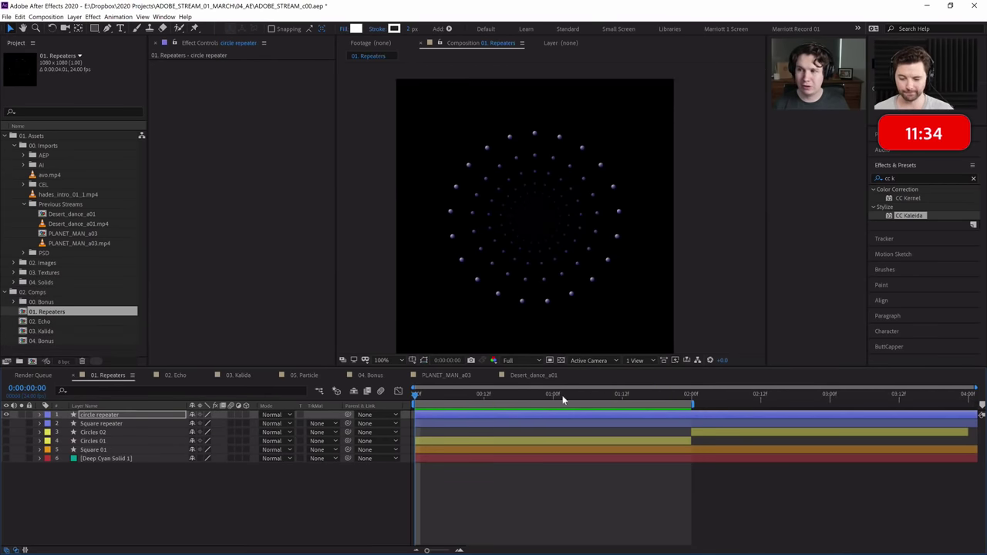
left_click(8, 415)
left_click(7, 424)
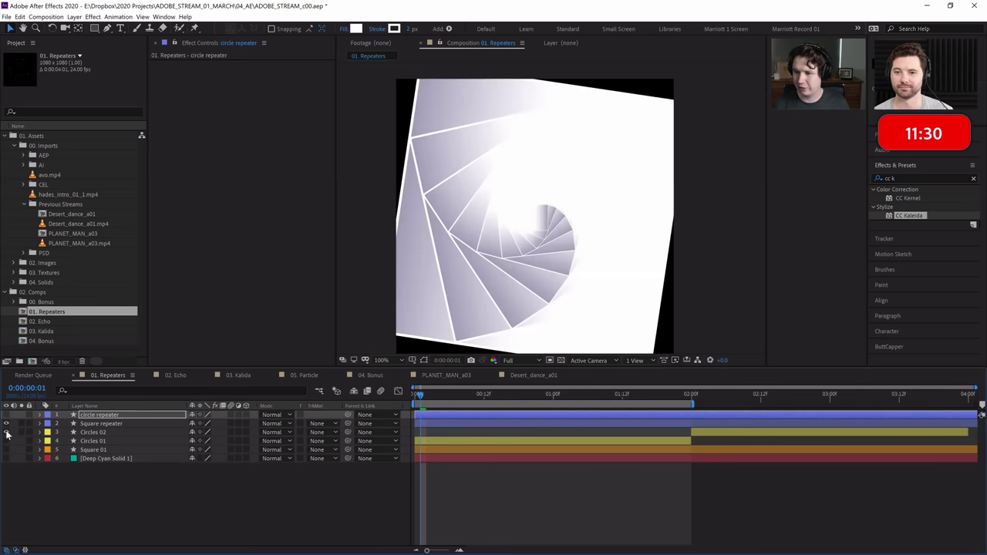
Paste the CC Kaleida adjustment layer directly above the Square repeater layer.
left_click(101, 424)
key("space")
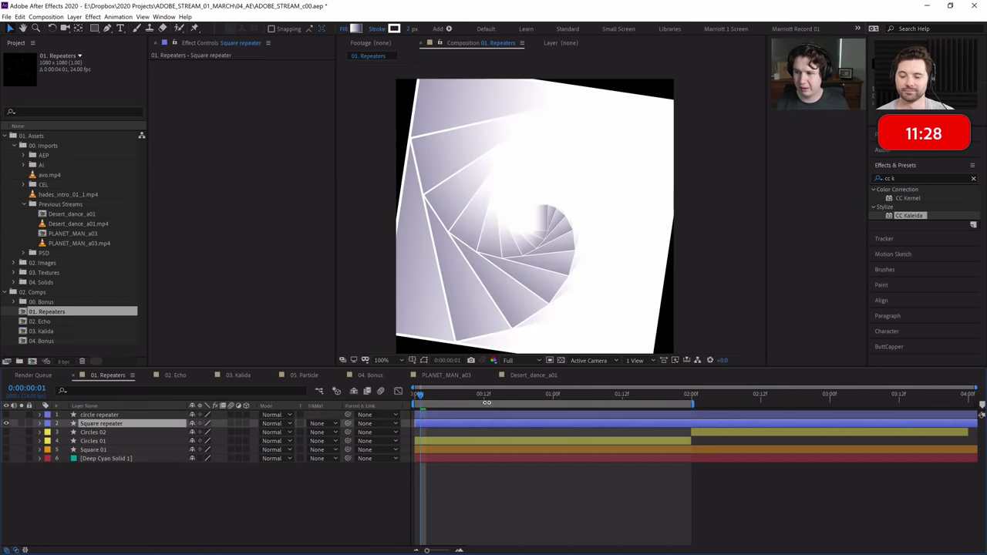
key("v")
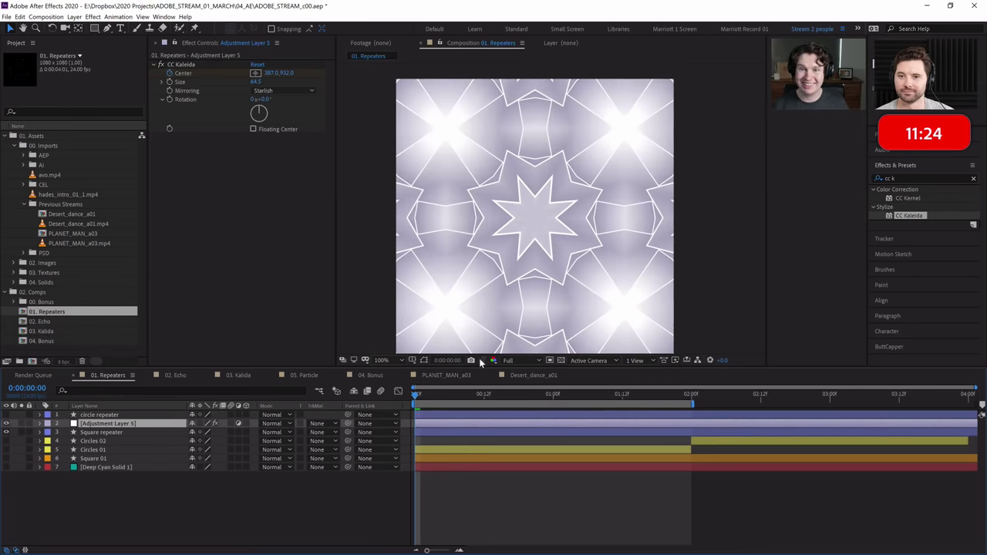
Extend the work area to the end of the 01. Repeaters composition and preview the kaleidoscope.
key("space")
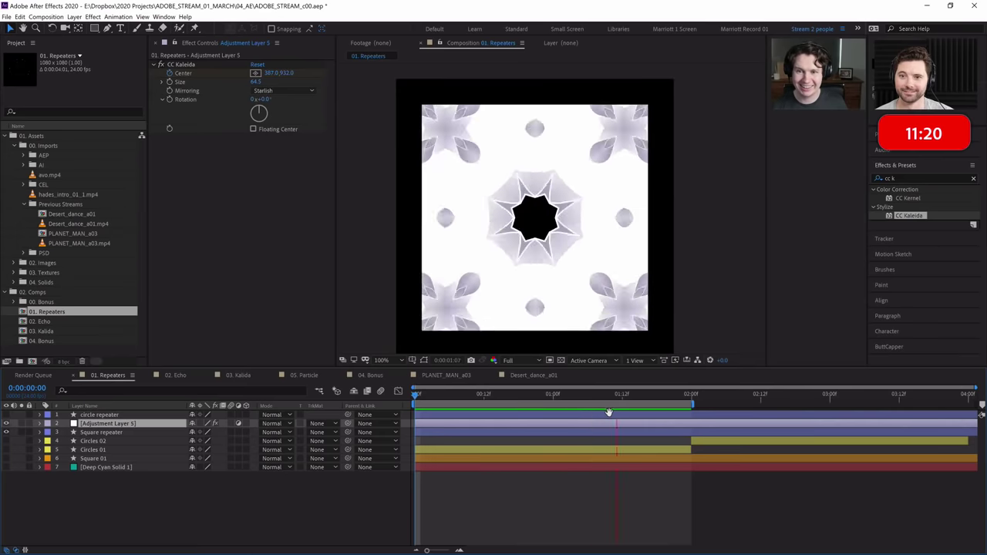
left_click_drag(694, 403, 976, 403)
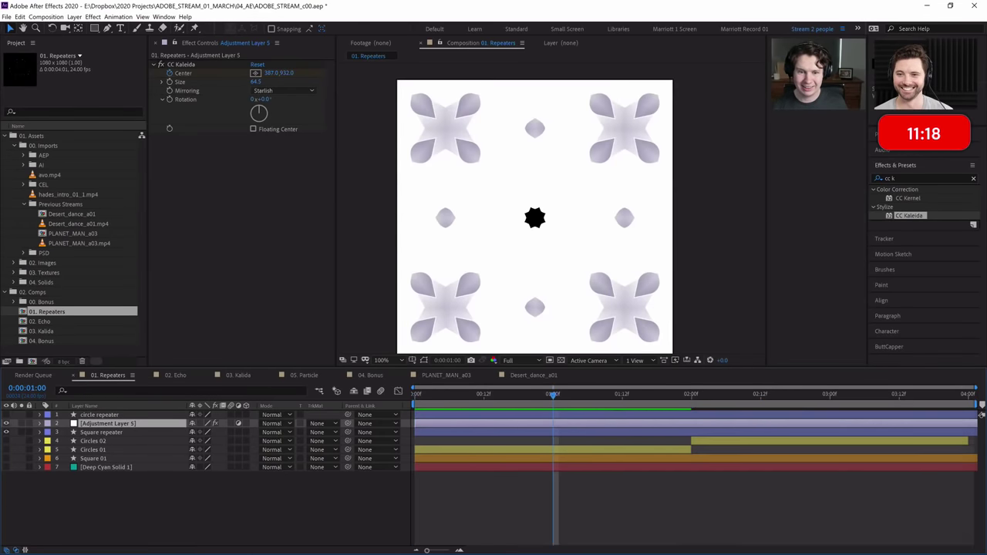
key("space")
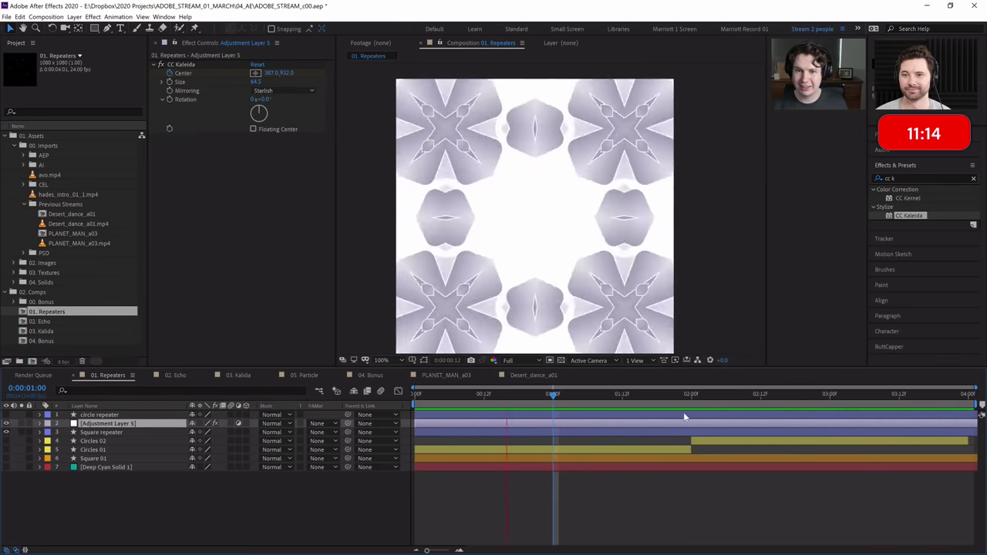
Spread the pasted adjustment layer's Center keyframes from the composition's first frame to its end and preview from 0:00:00:00.
key("u")
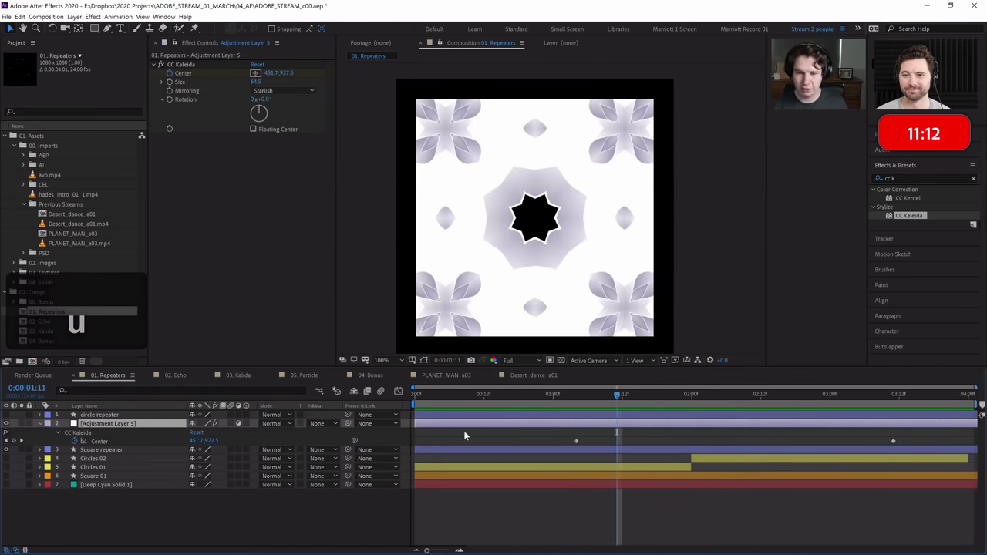
left_click_drag(575, 441, 415, 445)
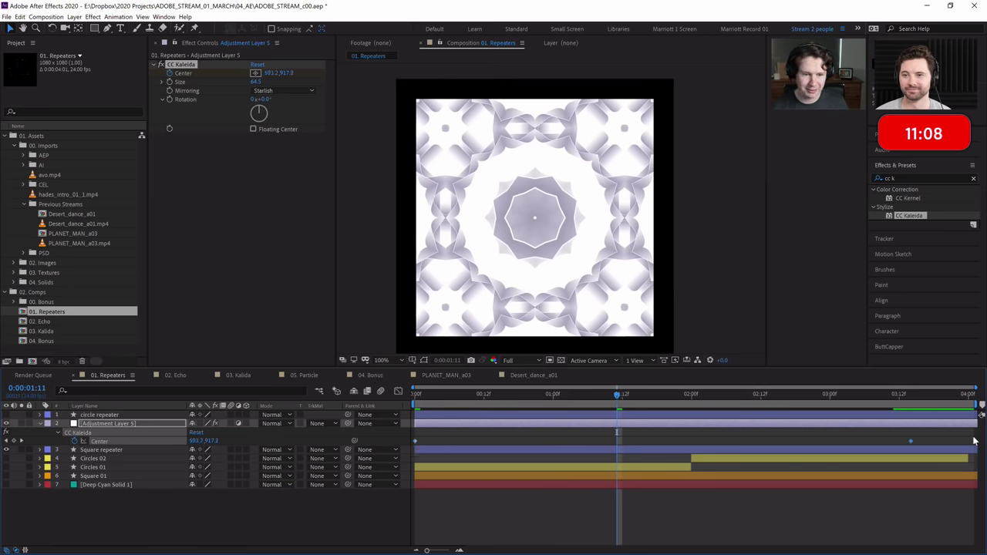
left_click_drag(893, 441, 973, 441)
left_click_drag(748, 401, 396, 395)
key("space")
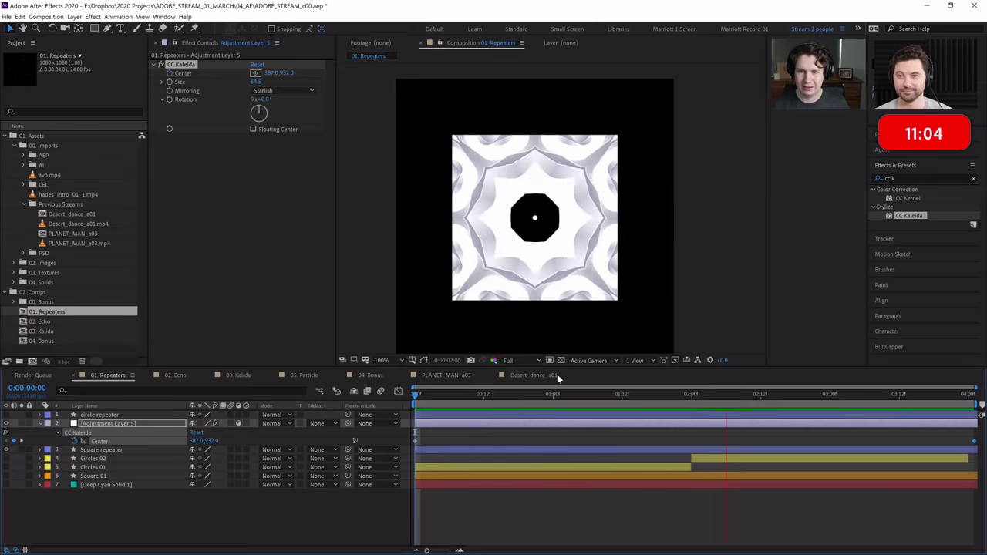
Compare the Square repeater animation with the kaleidoscope adjustment layer hidden and shown.
left_click(556, 394)
left_click_drag(557, 394, 592, 395)
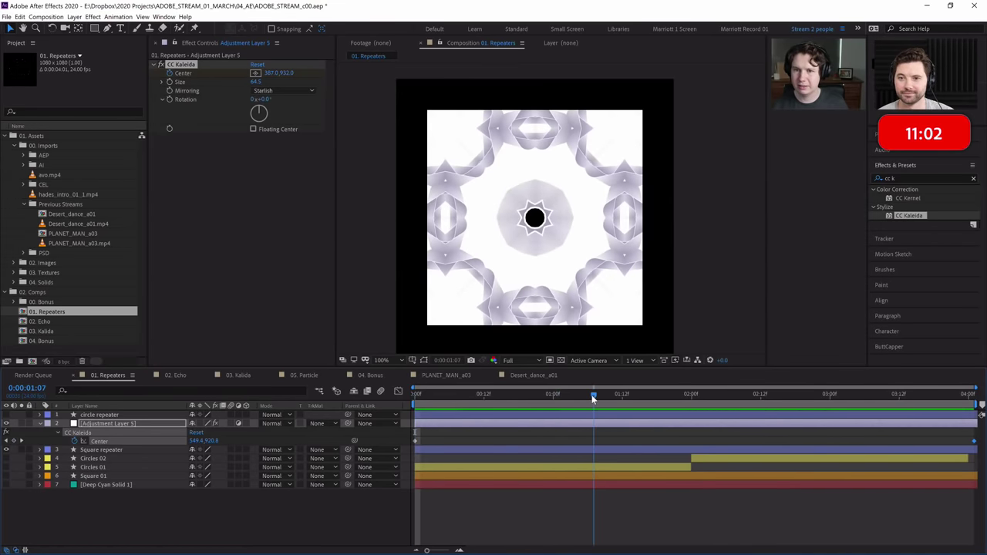
left_click(7, 424)
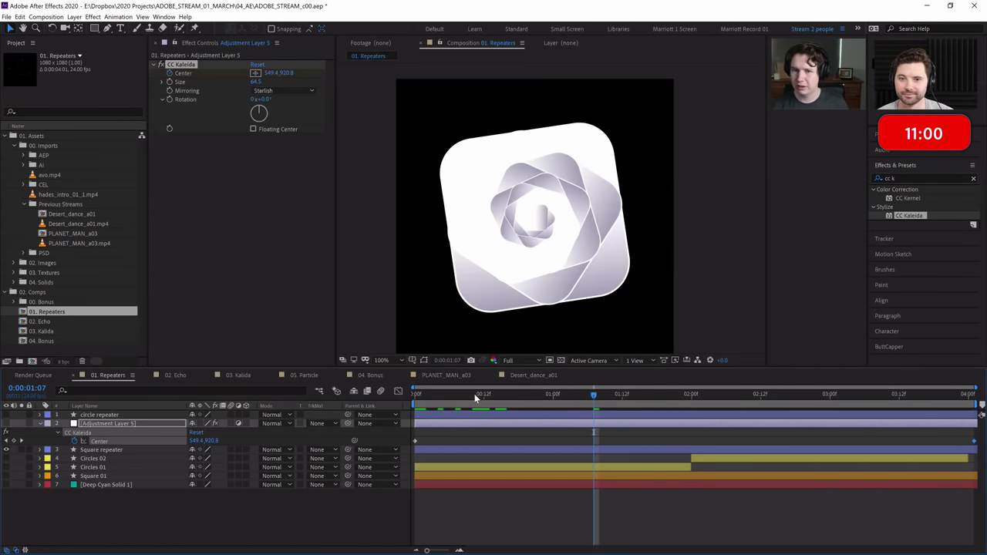
key("space")
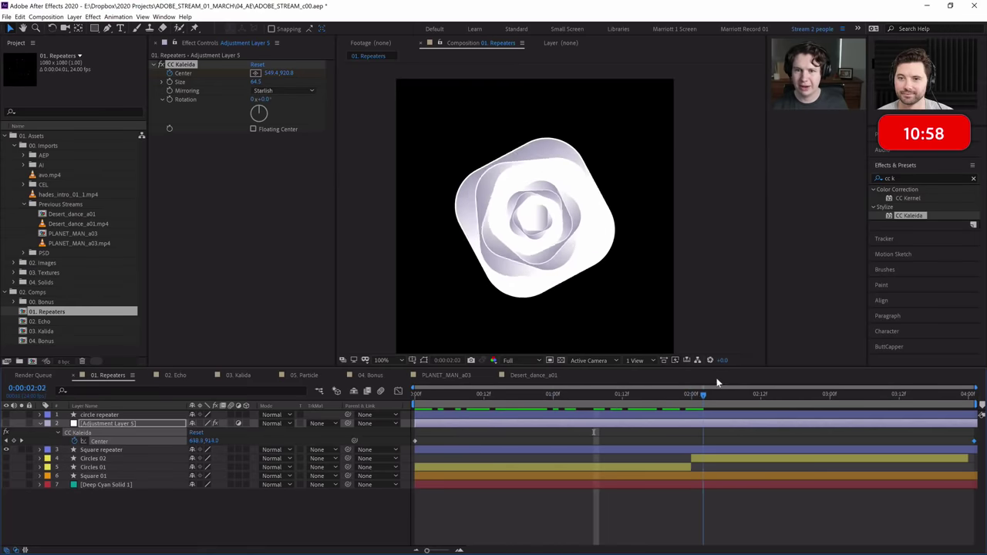
key("space")
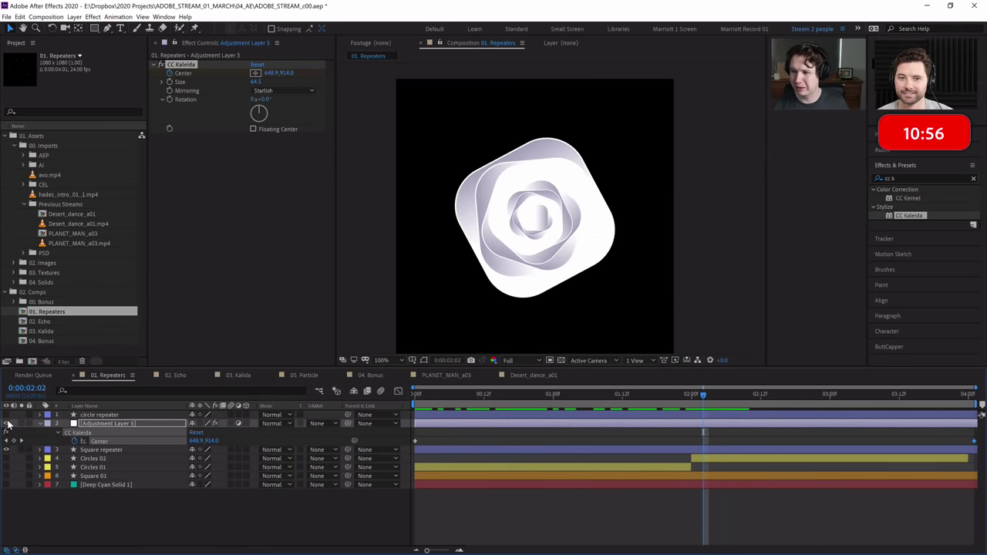
left_click(7, 423)
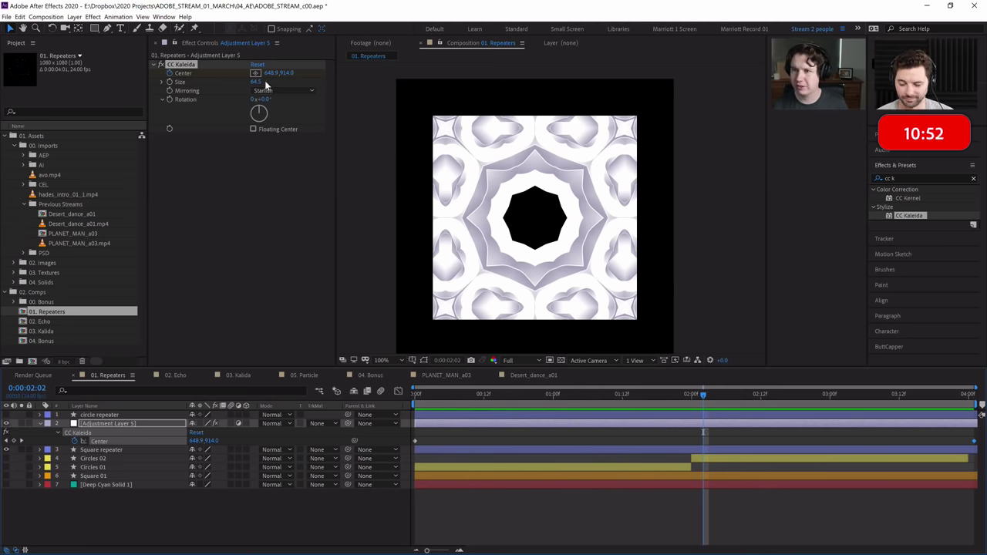
Try a CC Kaleida Size of 37.2 on the adjustment layer, and undo it.
left_click_drag(258, 82, 279, 82)
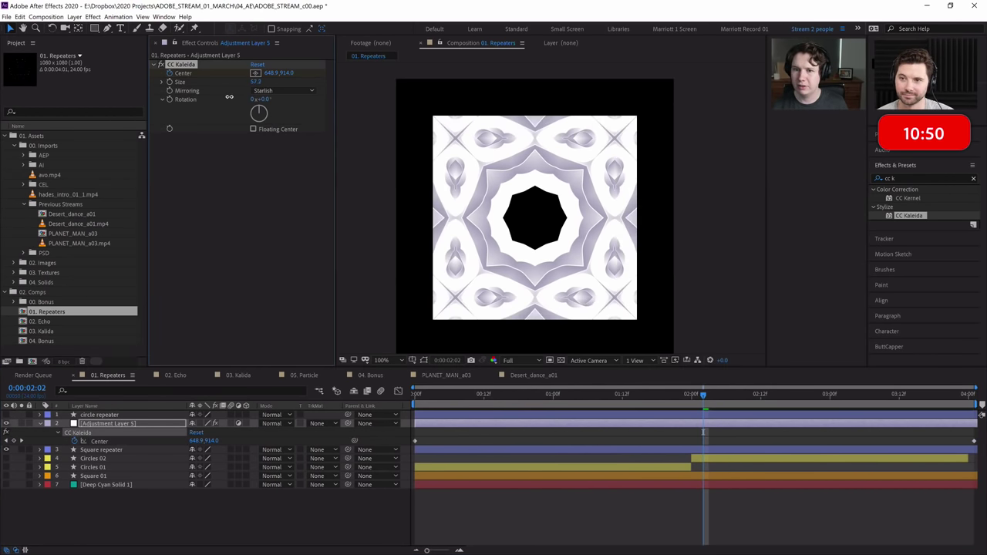
key("ctrl+z")
key("ctrl+z")
key("ctrl+z")
key("ctrl+z")
key("ctrl+z")
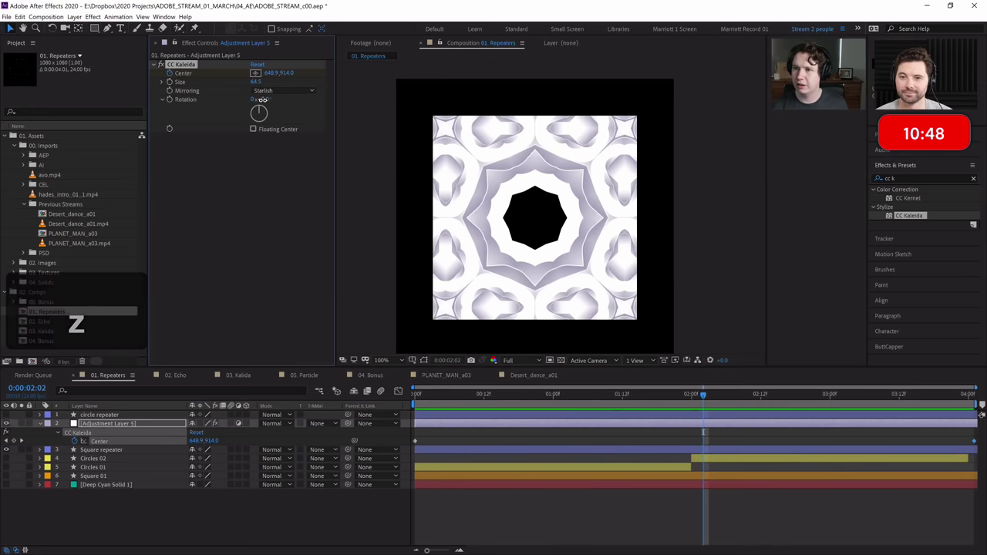
Try a CC Kaleida Rotation of 1x+78.0° at 0:00:00:18 and another rotation at 0:00:01:23, undoing both.
left_click(518, 393)
left_click_drag(264, 98, 525, 128)
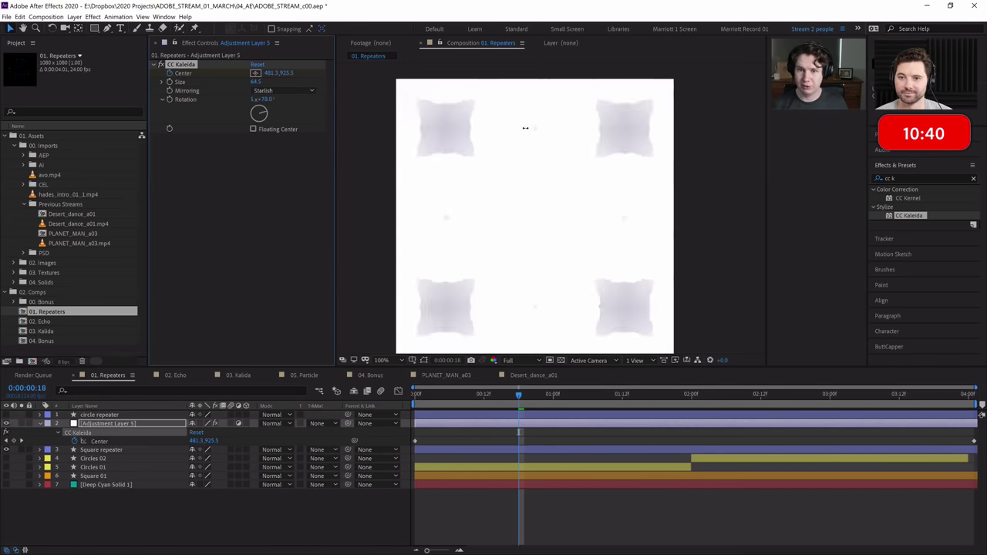
key("ctrl+z")
left_click(684, 395)
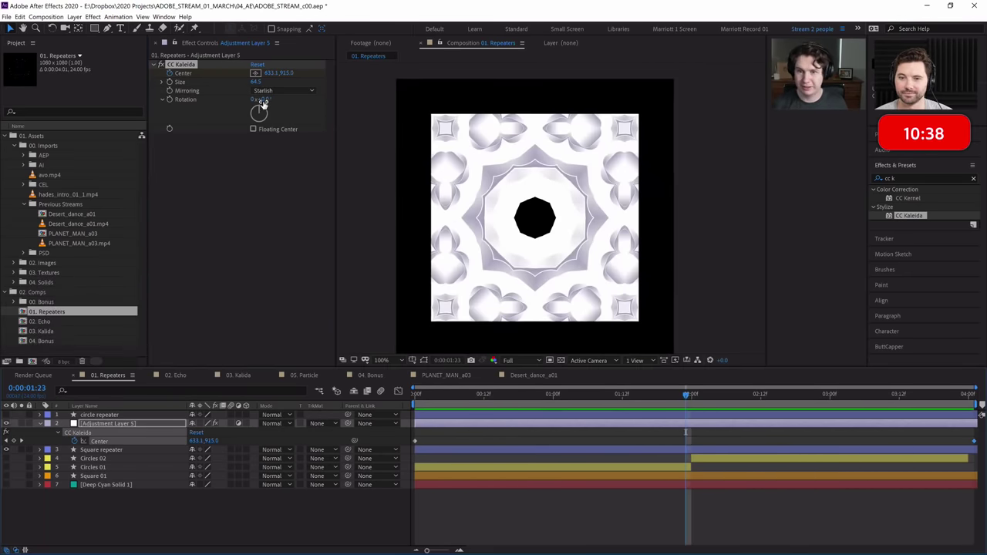
mouse_move(271, 98)
left_mouse_down()
mouse_move(301, 100)
mouse_move(266, 100)
left_mouse_up()
key("ctrl+z")
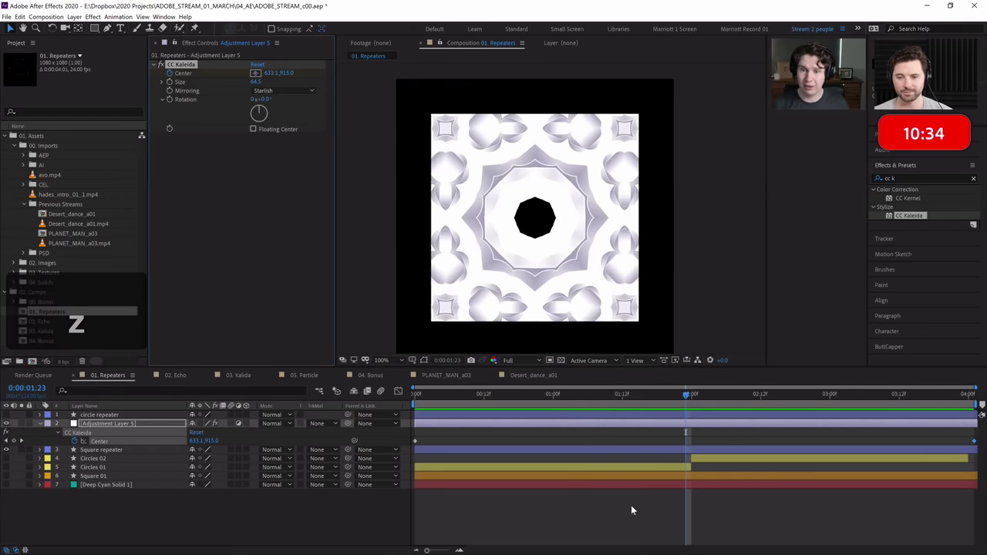
Scrub through the Square repeater kaleidoscope up to 0:00:02:14.
left_click(629, 395)
left_click_drag(628, 393, 700, 397)
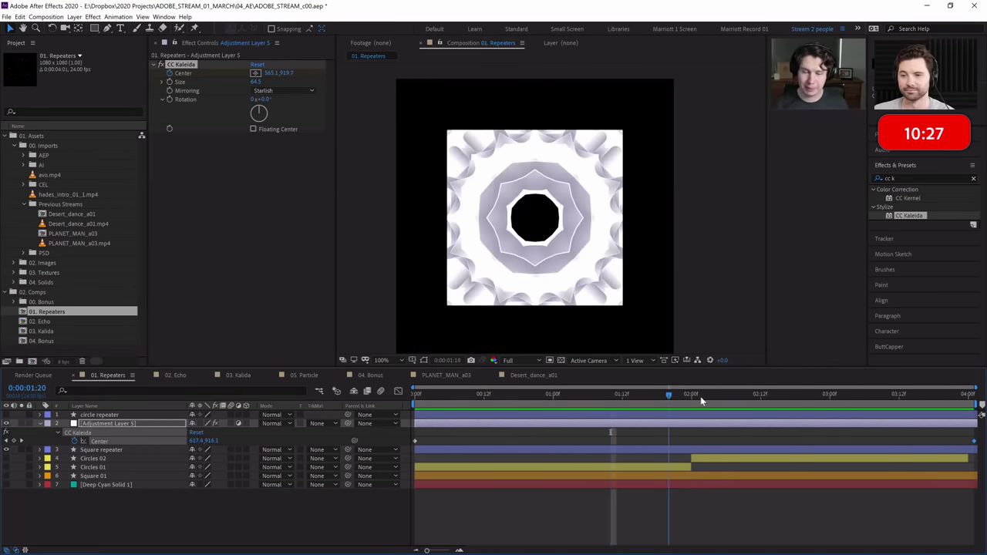
left_click(773, 395)
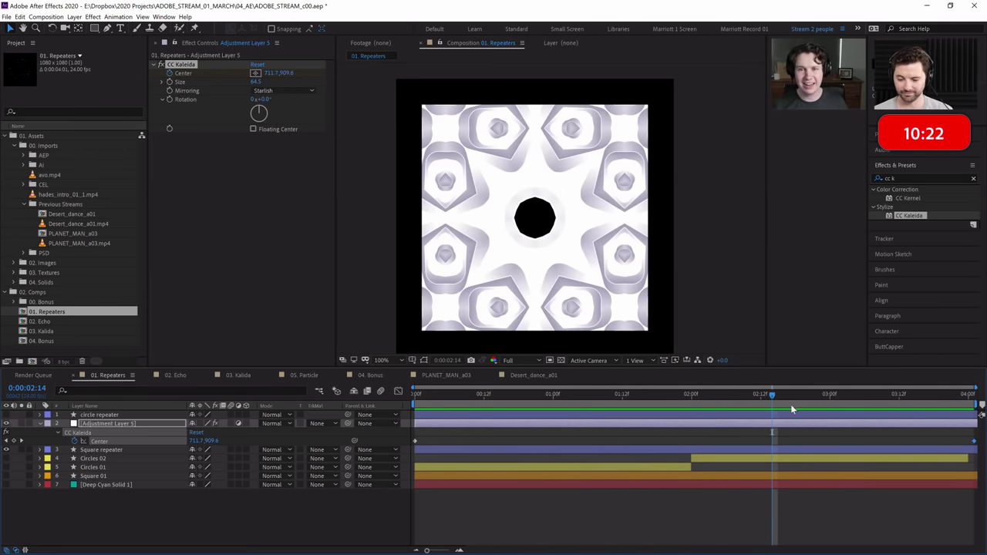
Scrub and play back the kaleidoscope animation over the Square repeater in 01. Repeaters.
left_click_drag(793, 398, 884, 405)
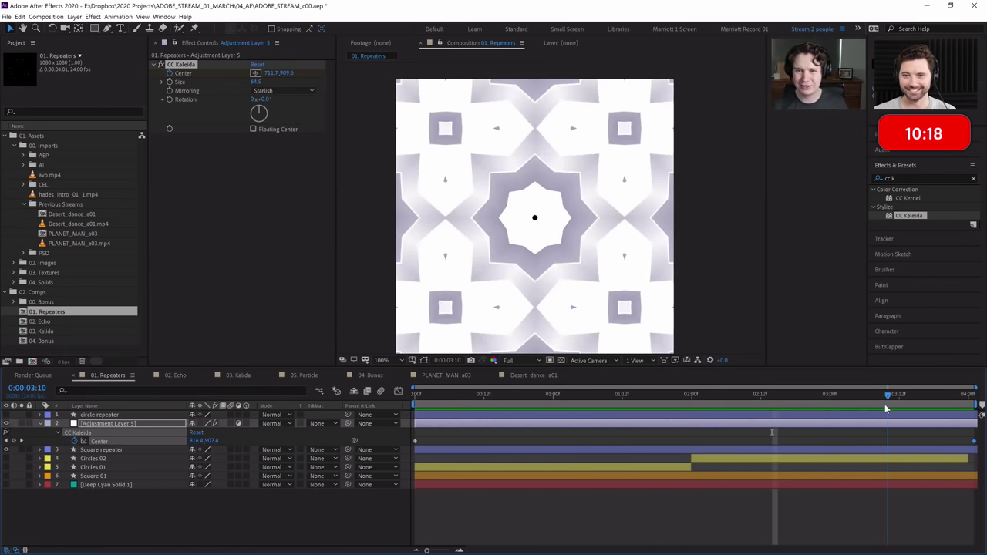
key("space")
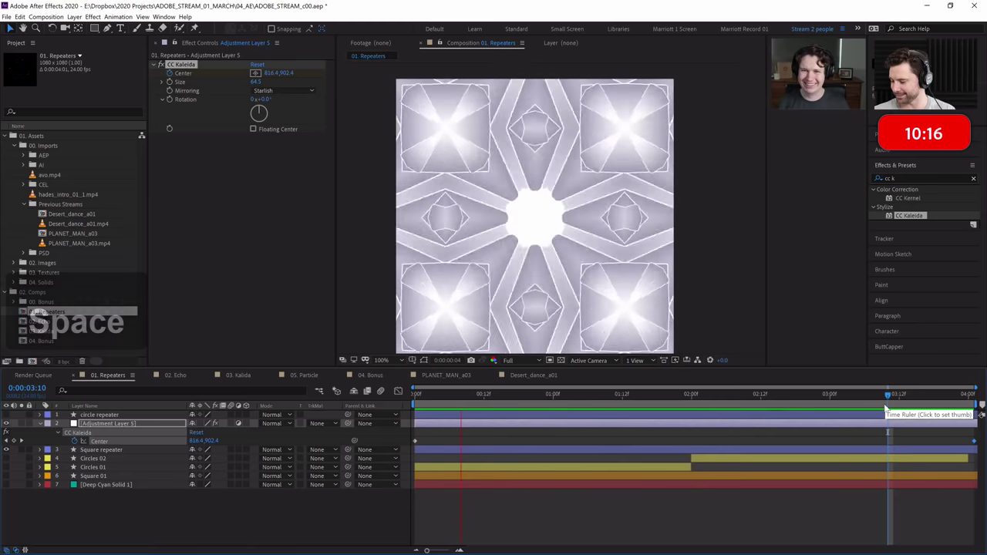
left_click(688, 394)
key("space")
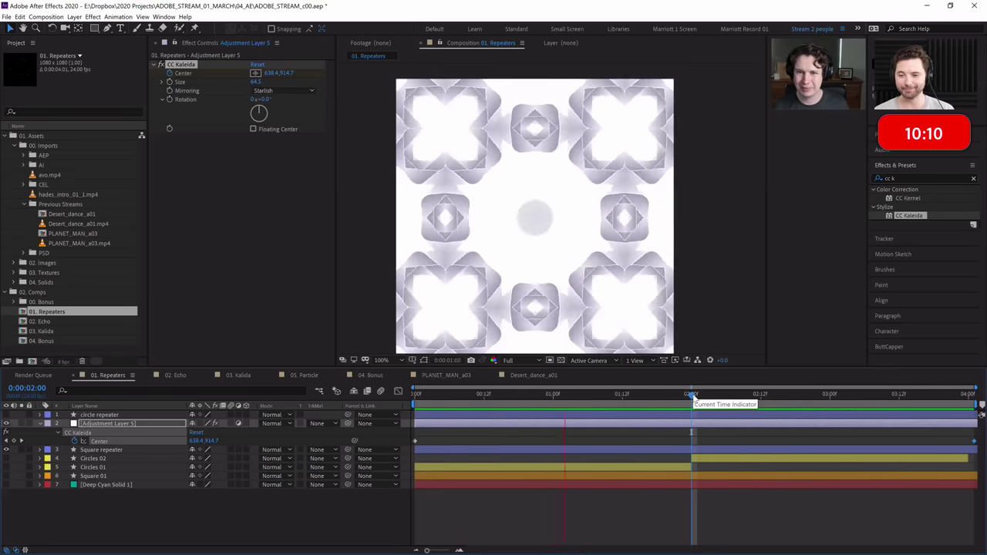
key("ctrl+f")
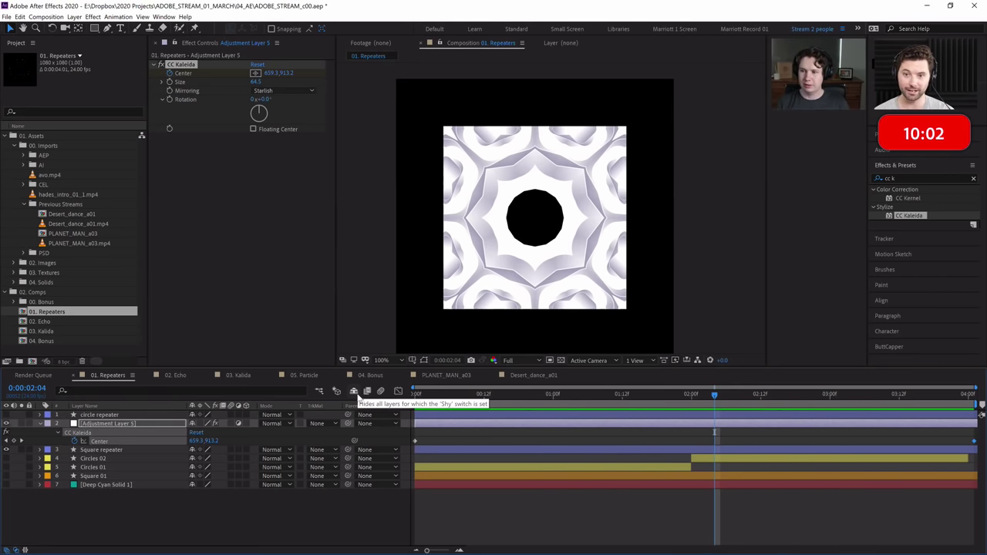
left_click(691, 395)
key("space")
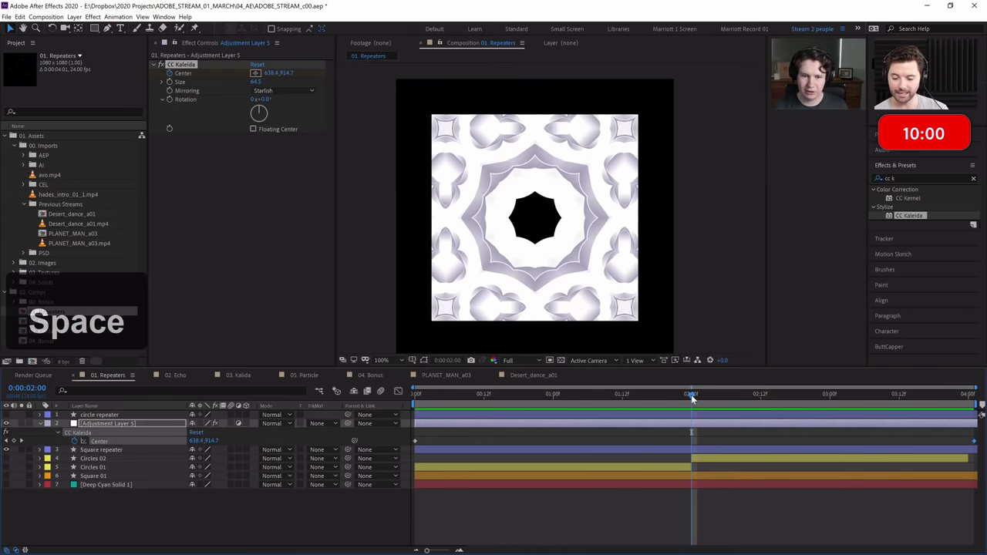
Save the project and return the current time to 0:00:02:00.
left_click_drag(692, 396, 743, 398)
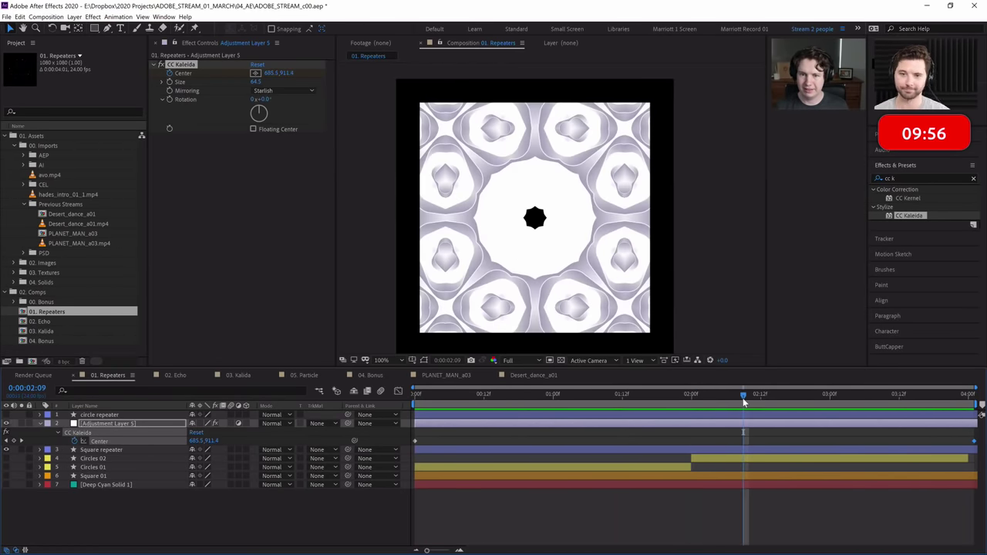
key("ctrl+s")
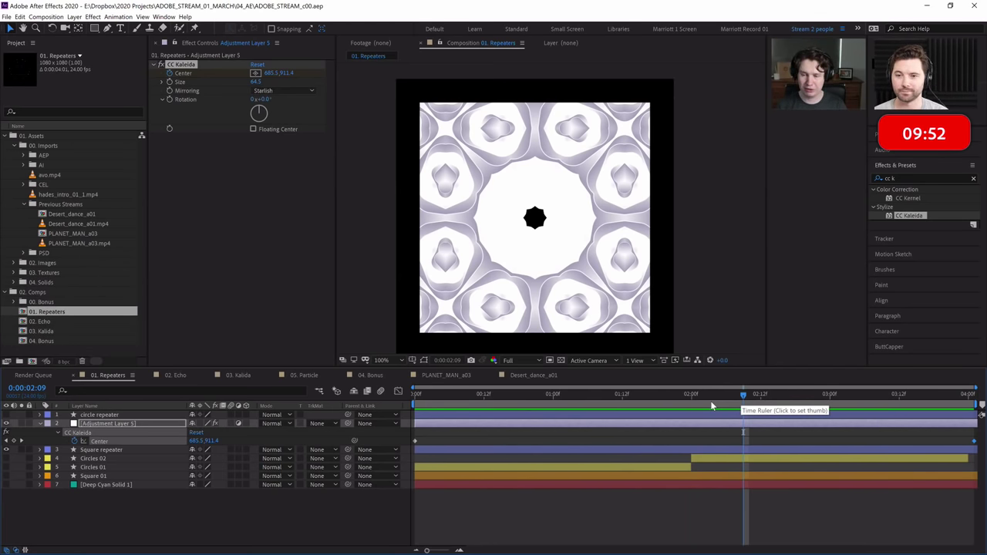
left_click(692, 394)
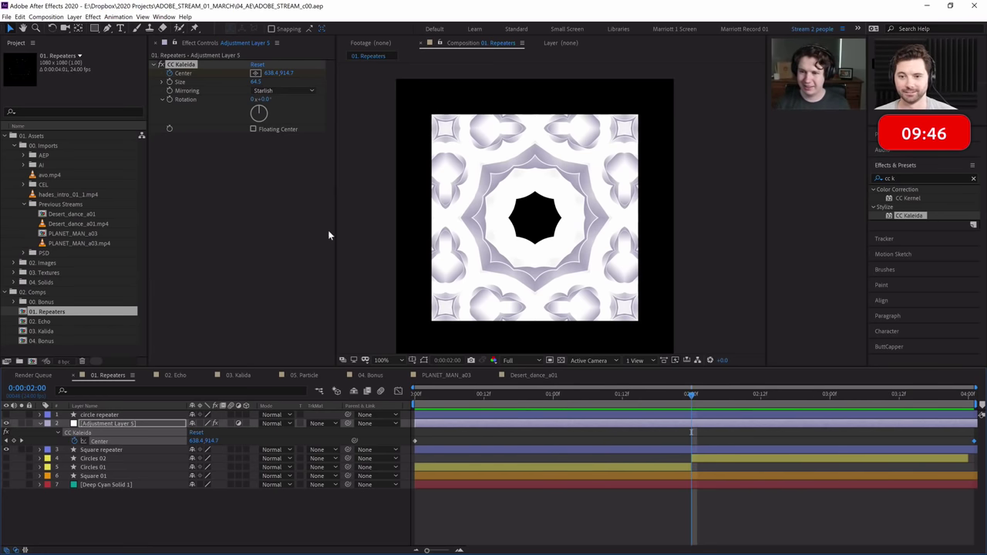
Open the 04. Bonus composition, make the hades_intro_01_1.mp4 layer visible, and scrub to 0:00:01:23.
double_click(90, 343)
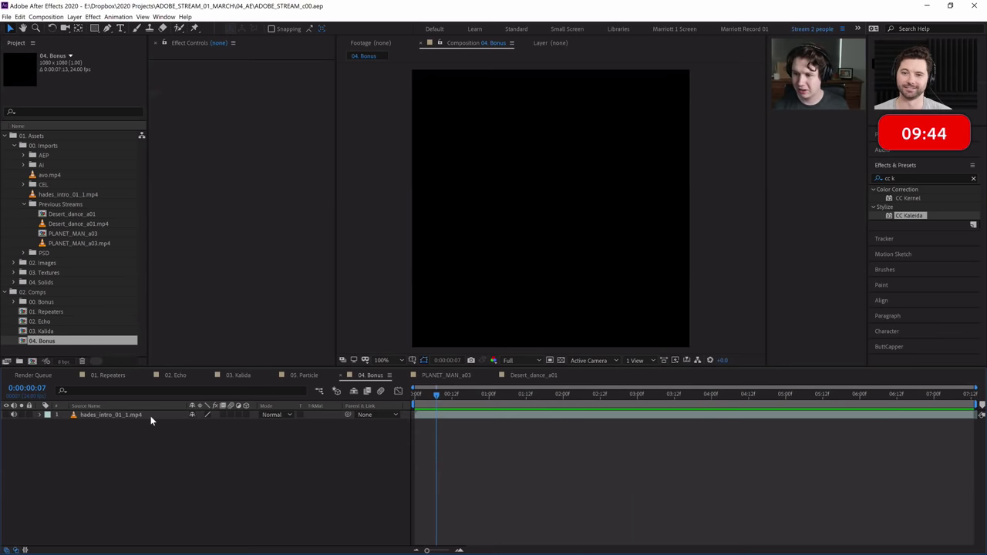
left_click(151, 421)
left_click(7, 414)
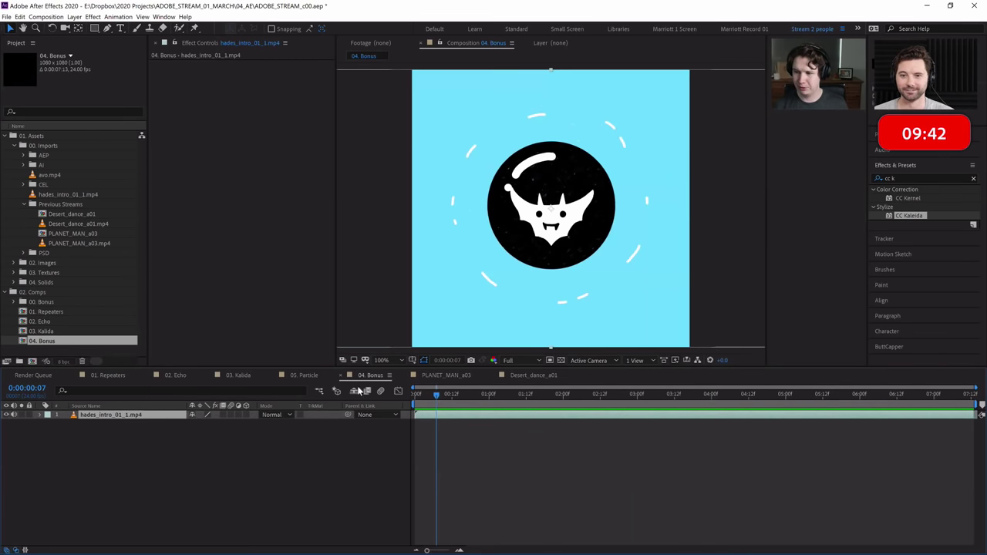
left_click_drag(505, 398, 562, 409)
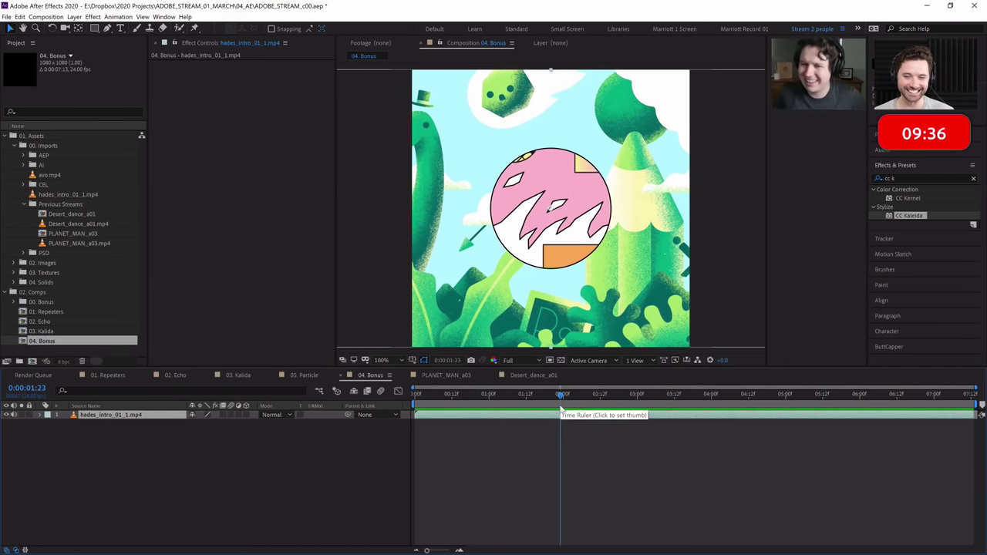
Find the CC Mr. Mercury effect and apply it to the hades_intro_01_1.mp4 layer.
left_click(924, 178)
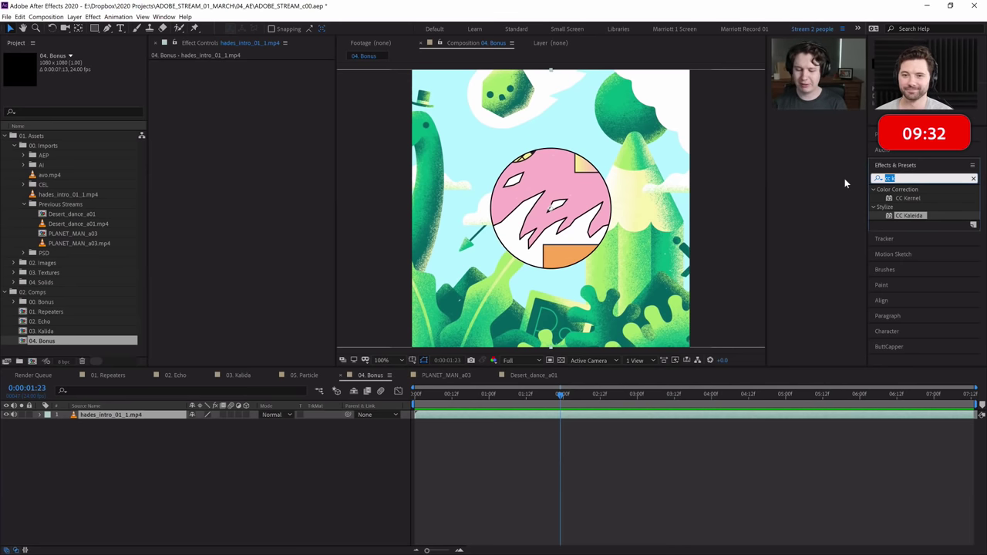
key("BackSpace")
type("mr")
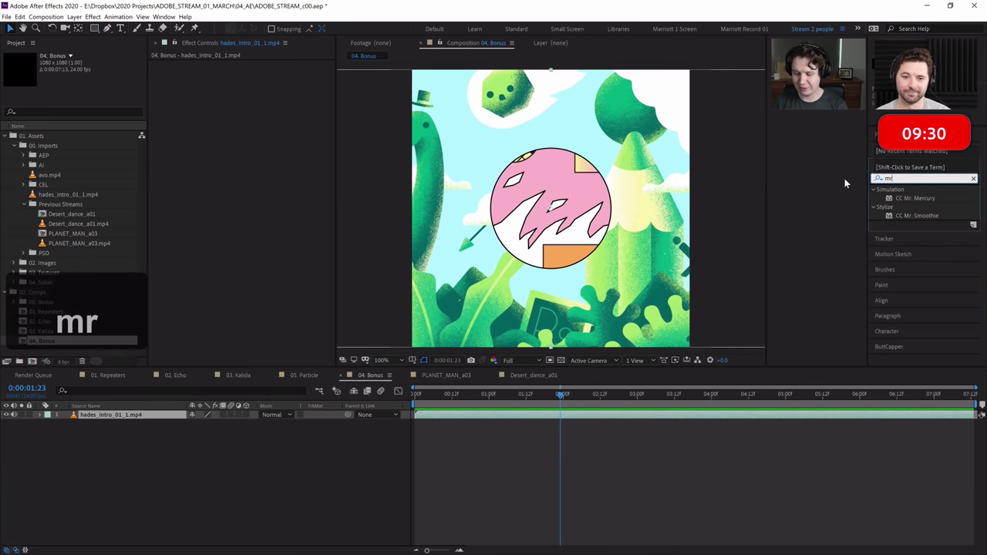
left_click(927, 197)
left_click(927, 197)
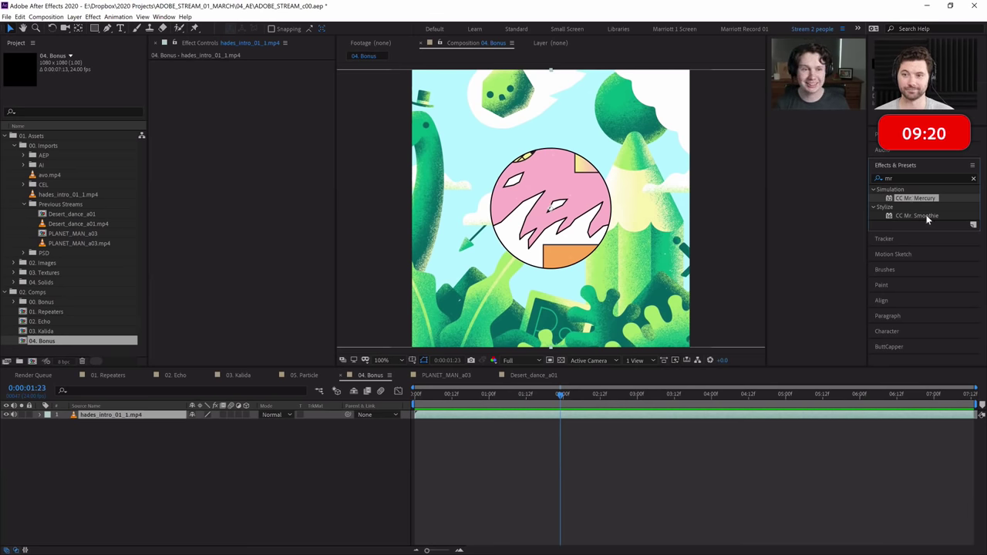
double_click(915, 197)
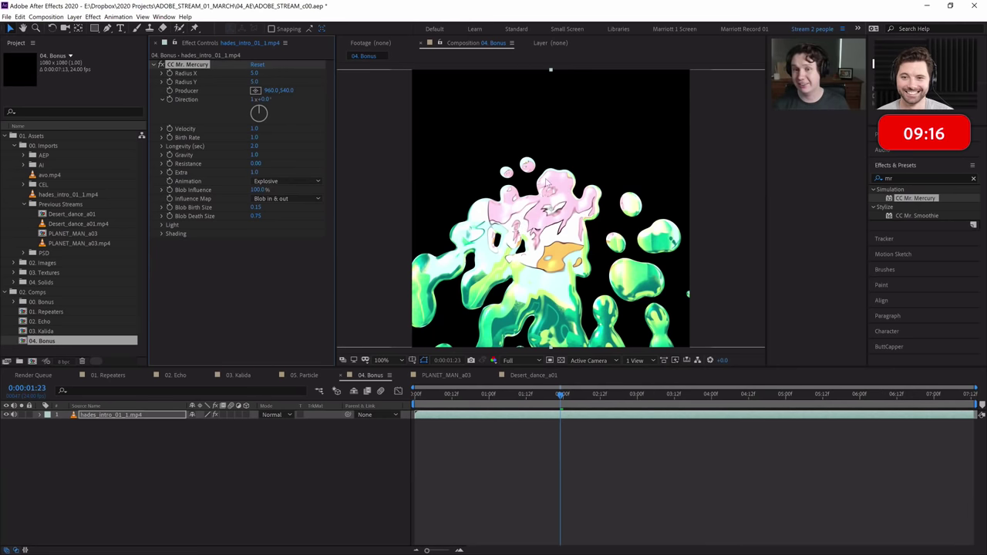
Play back the CC Mr. Mercury effect from the start of the 04. Bonus composition.
left_click_drag(561, 407, 421, 400)
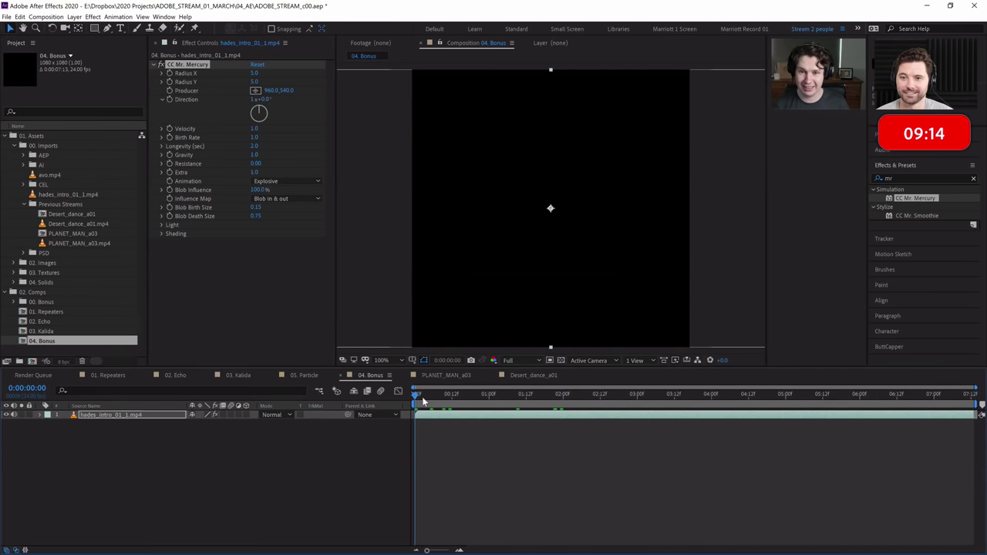
key("space")
key("space")
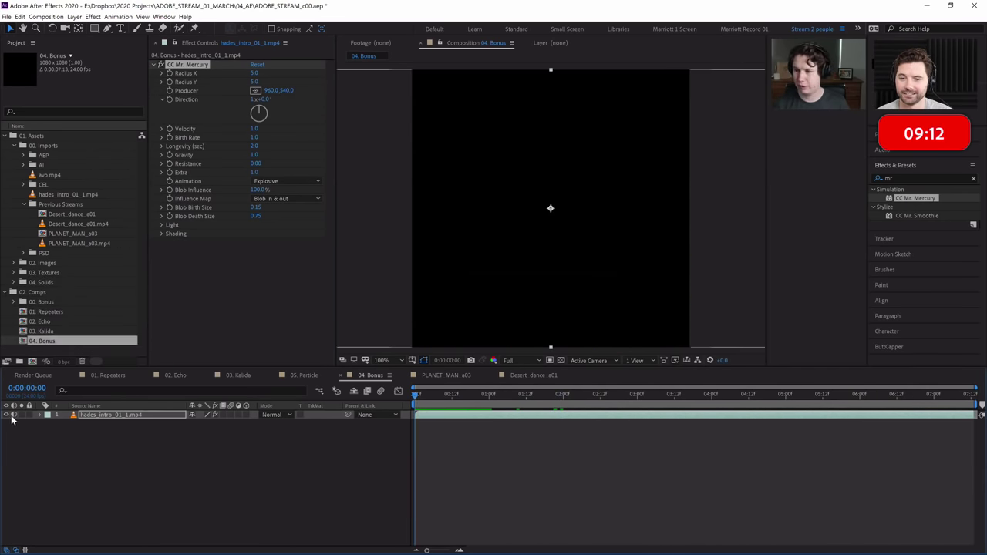
key("space")
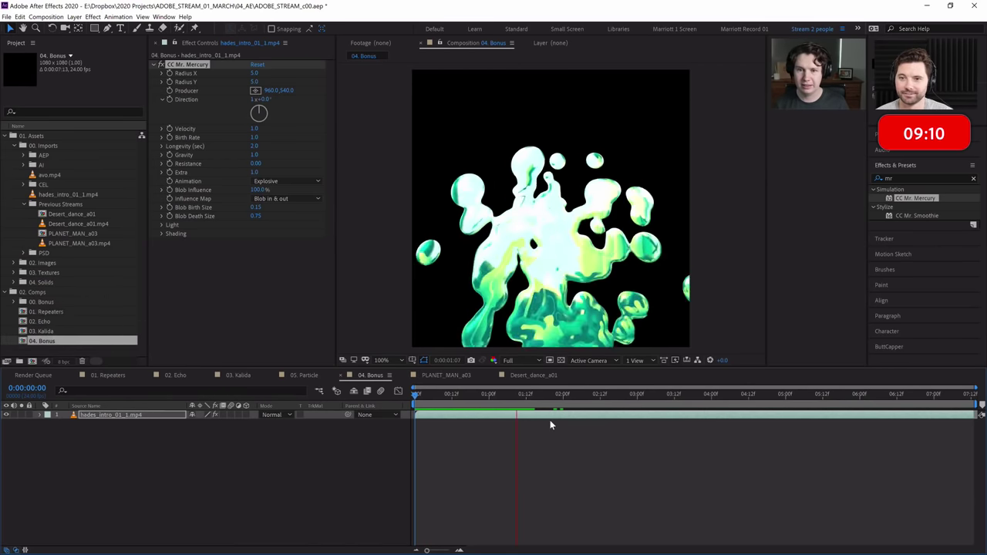
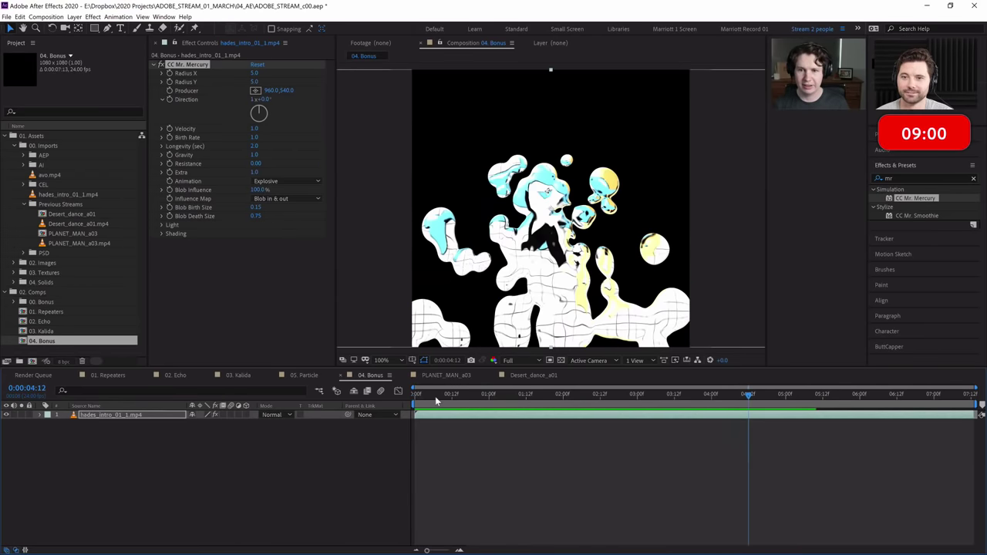
Set CC Mr. Mercury's Birth Rate to 0.9 and move its Producer point to 1033.0, 325.0, undoing the other trial changes.
left_click_drag(258, 77, 237, 83)
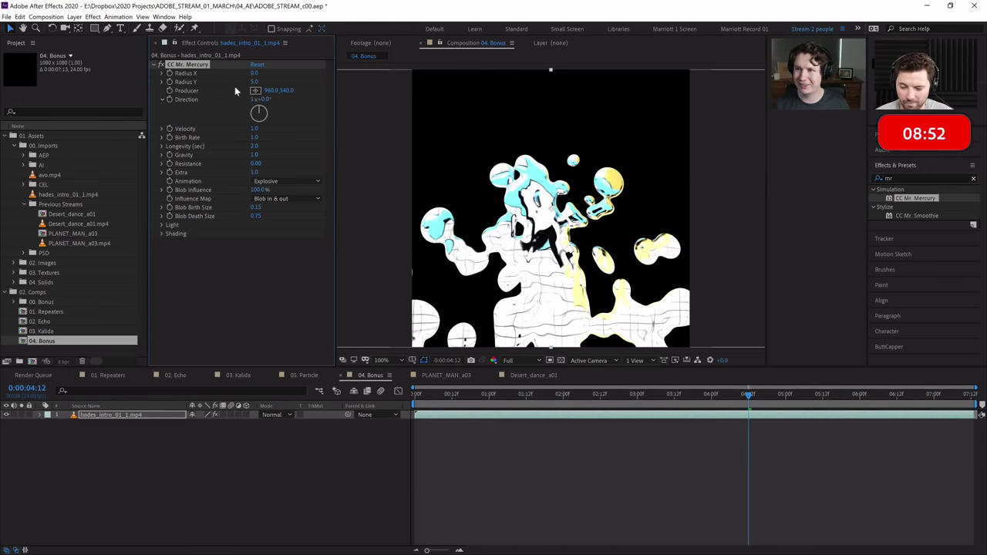
mouse_move(253, 137)
left_mouse_down()
mouse_move(271, 138)
mouse_move(262, 139)
left_mouse_up()
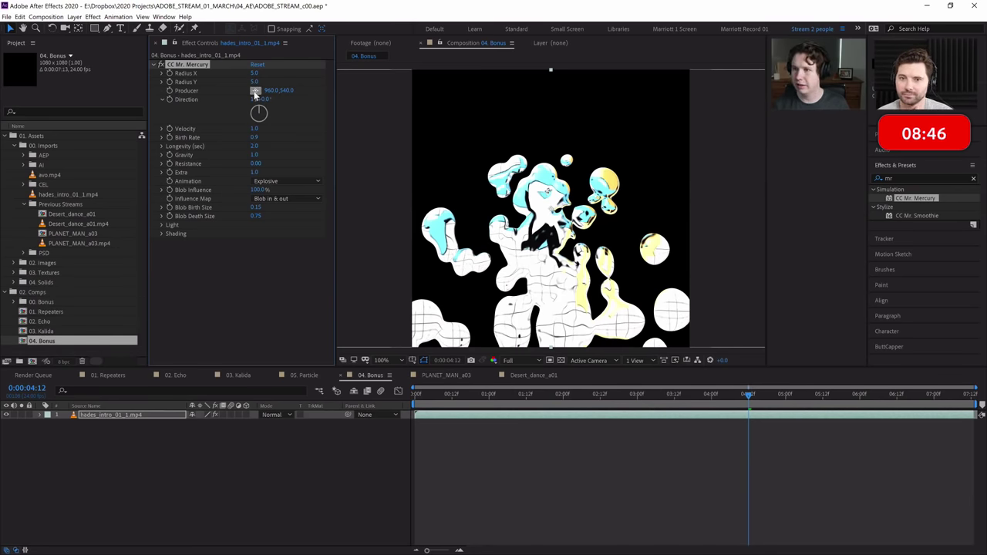
left_click_drag(553, 131, 584, 110)
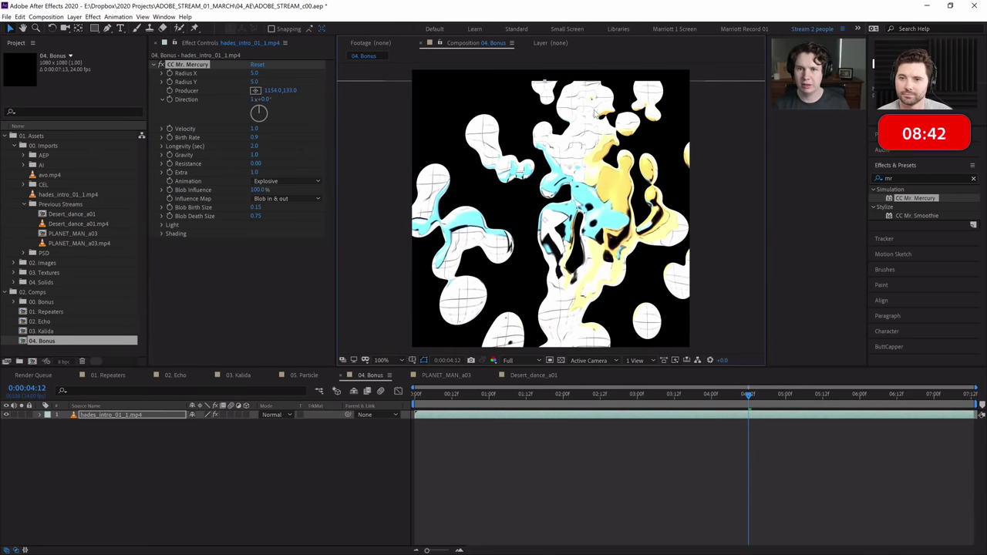
key("ctrl+z")
key("ctrl+z")
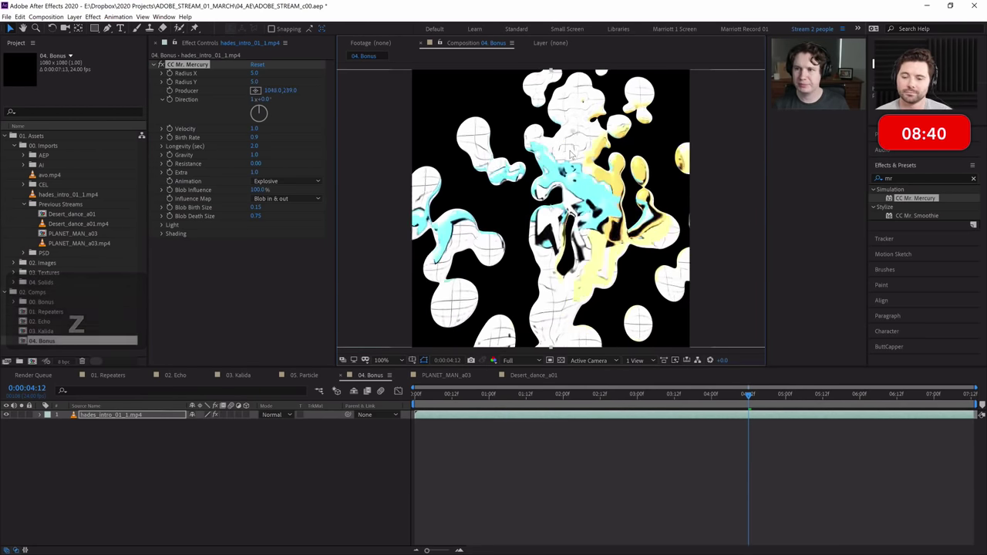
left_click_drag(262, 169, 271, 168)
key("ctrl+z")
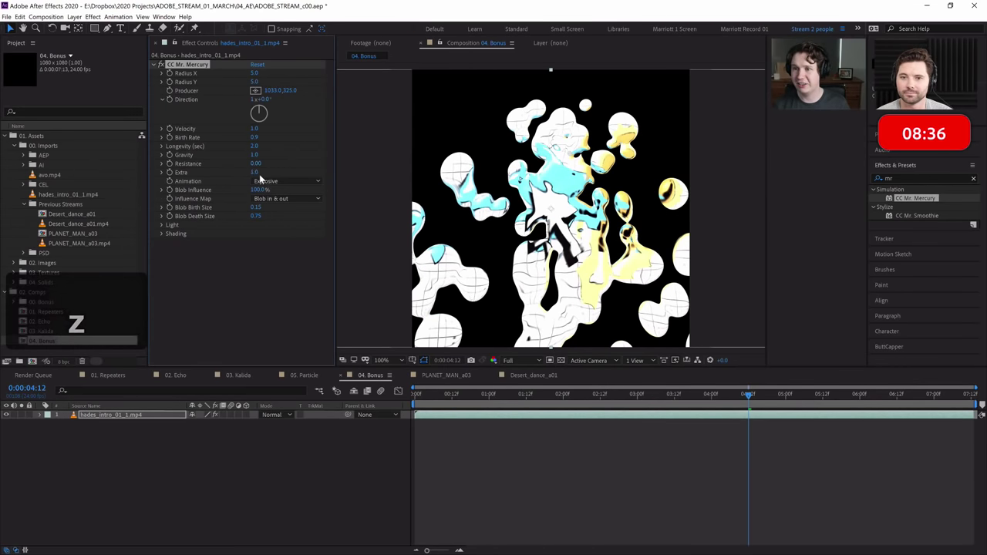
Try a different Extra value for CC Mr. Mercury with its slider, and undo it.
left_click(162, 172)
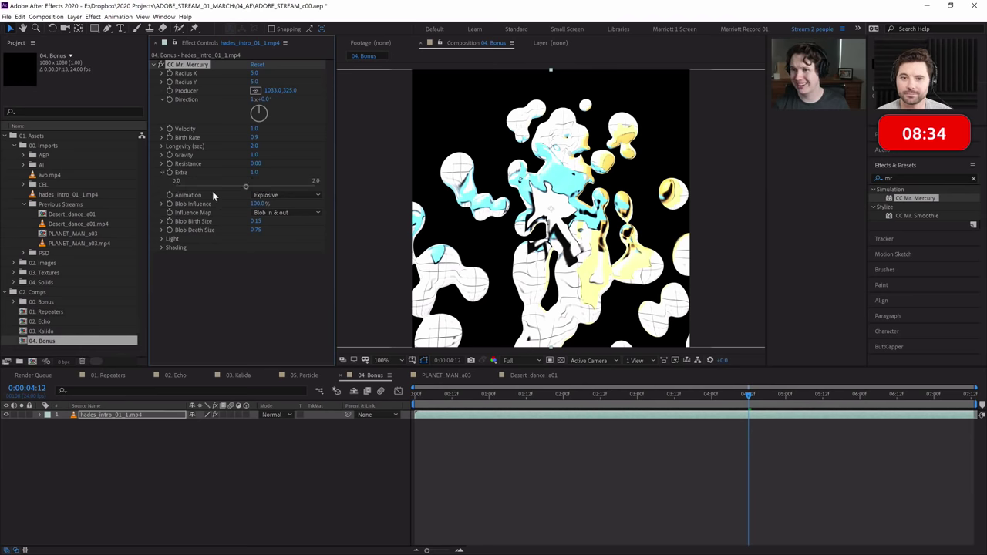
left_click_drag(270, 185, 251, 186)
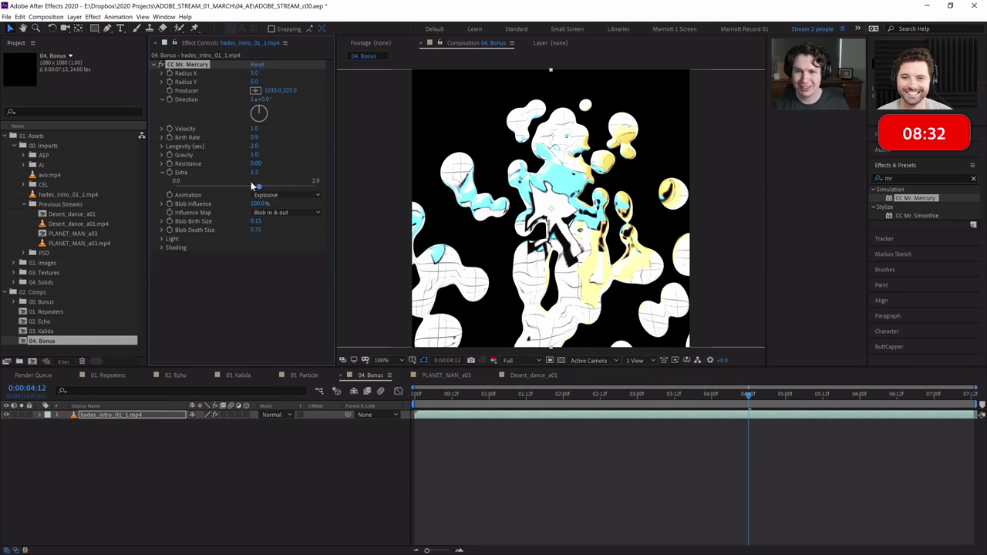
key("ctrl+z")
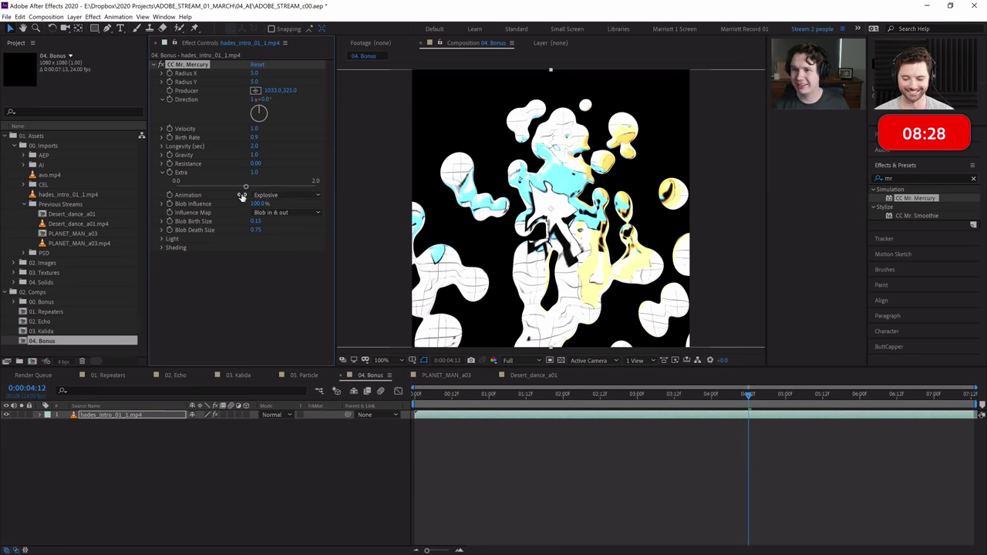
Set the CC Mr. Mercury Animation to Twirl, preview it, and go to 0:00:04:16.
left_click(282, 195)
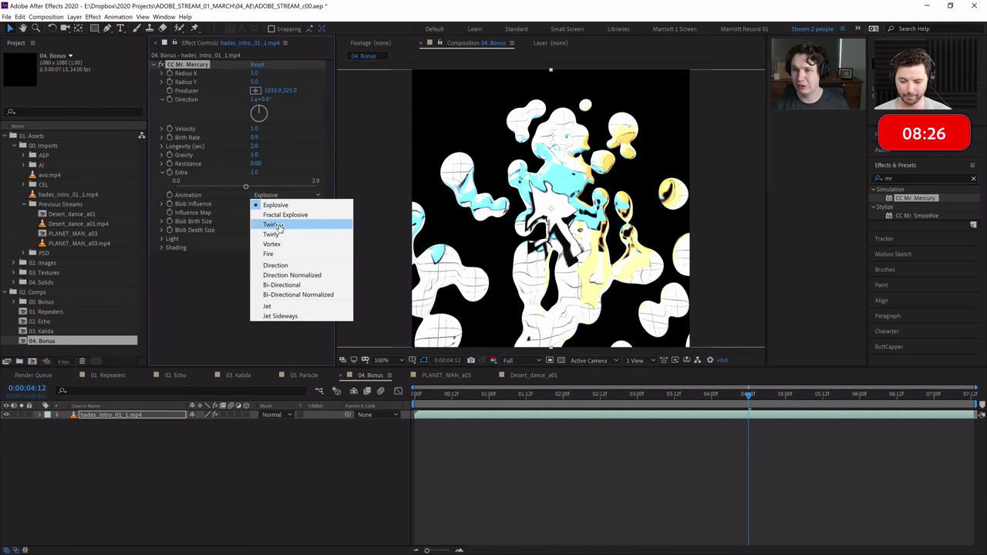
left_click(279, 224)
key("space")
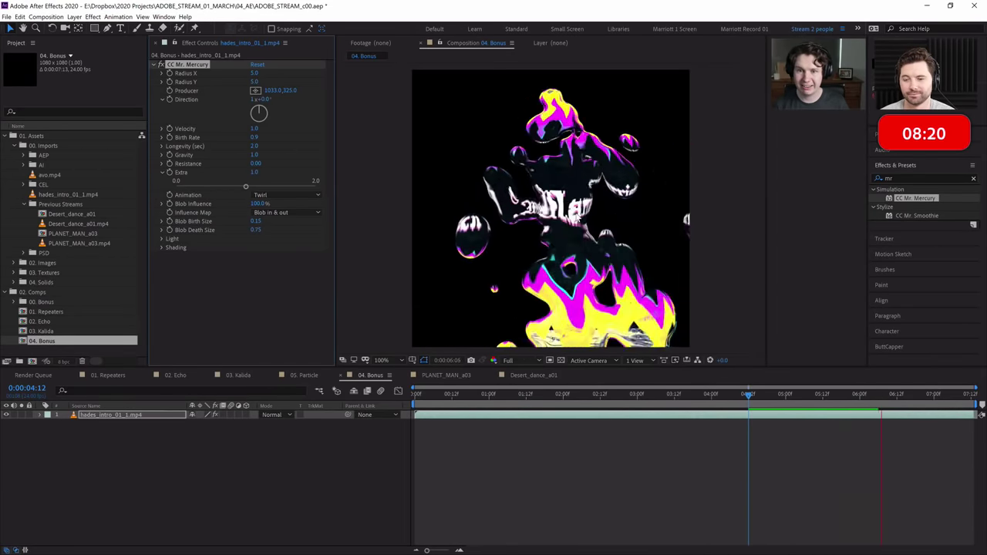
left_click(626, 295)
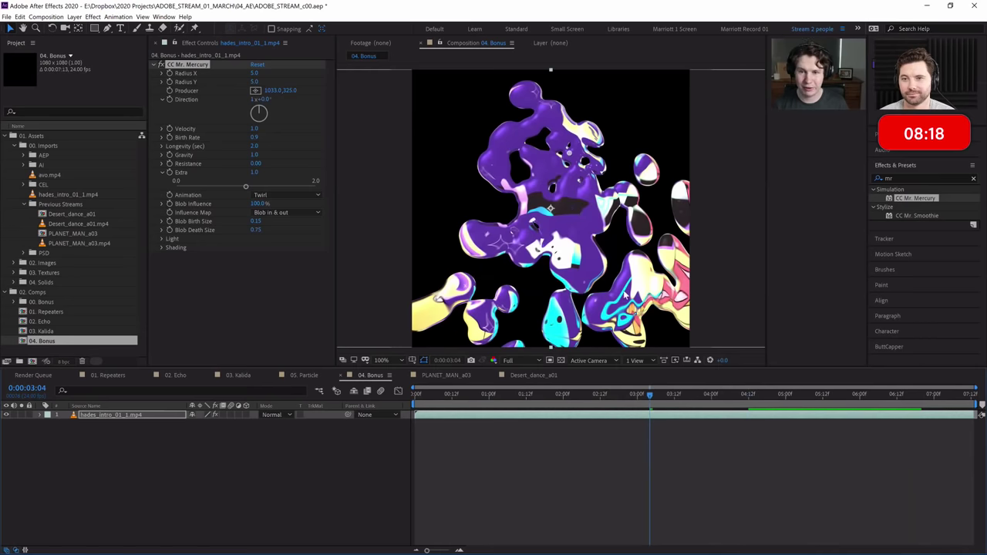
left_click(761, 400)
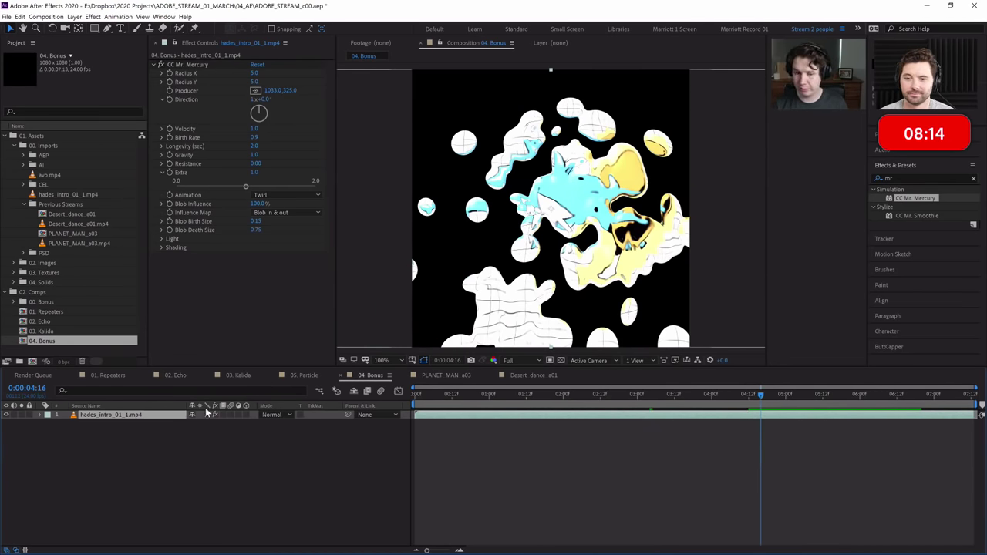
Duplicate the hades_intro_01_1.mp4 layer and disable CC Mr. Mercury on the lower copy, previewing the overlay from 0:00:00:11.
key("ctrl+d")
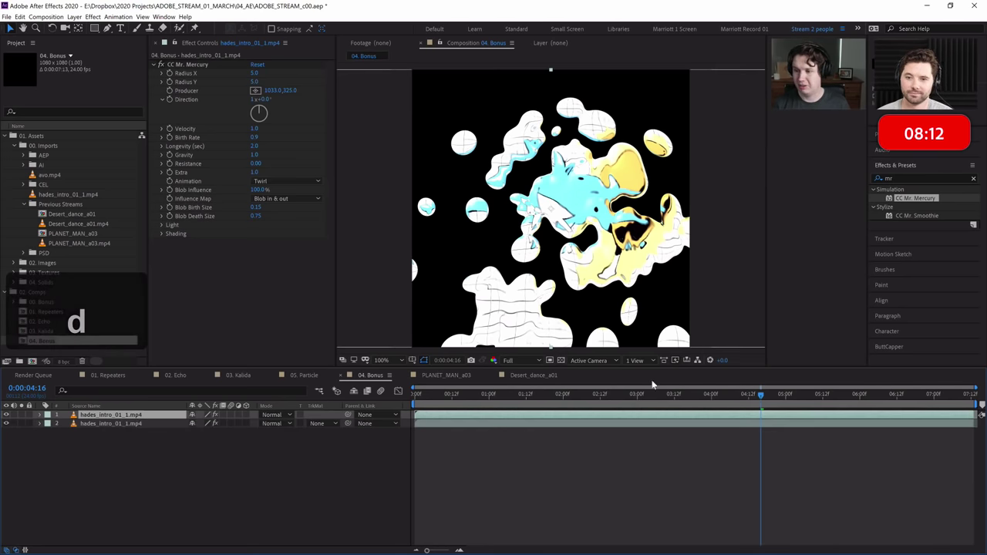
left_click(88, 423)
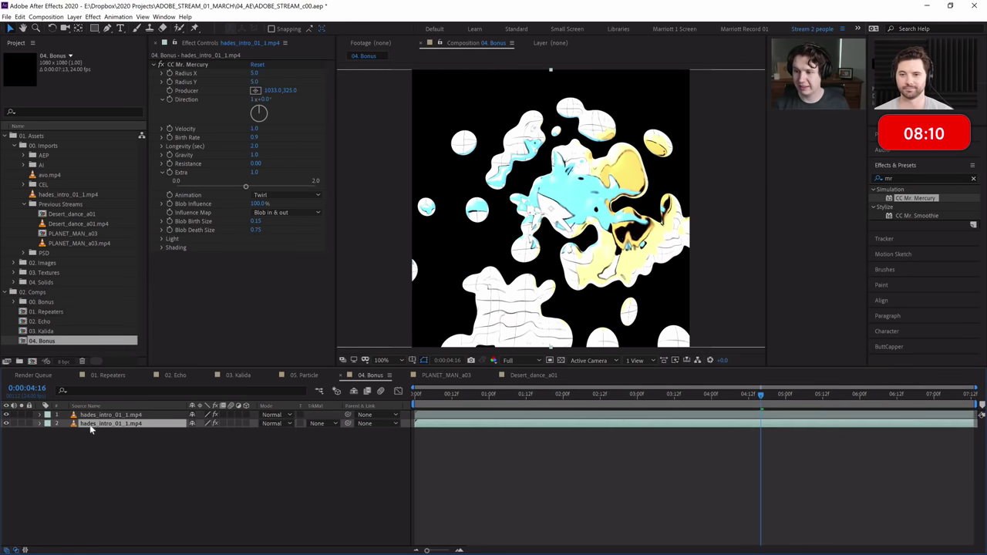
left_click(162, 66)
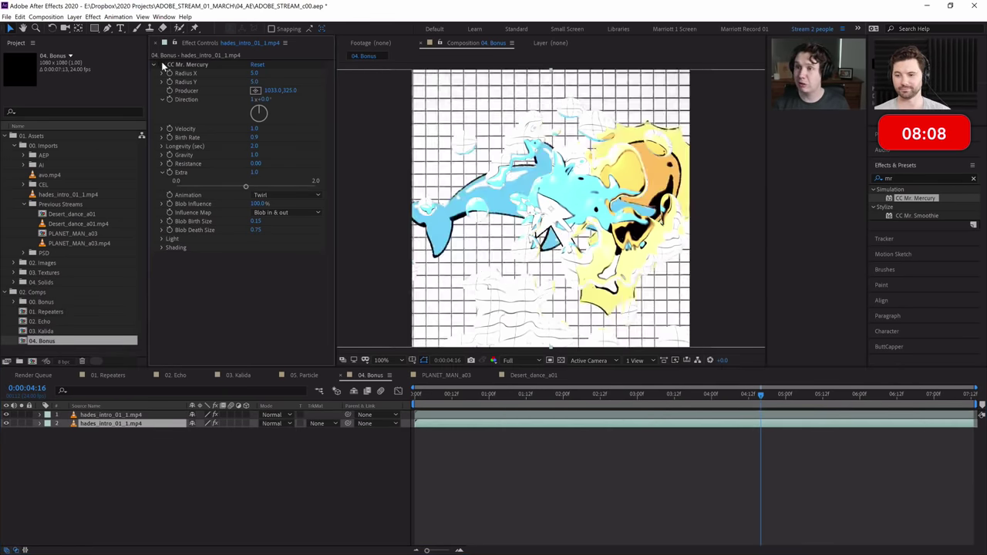
left_click_drag(540, 394, 450, 395)
key("space")
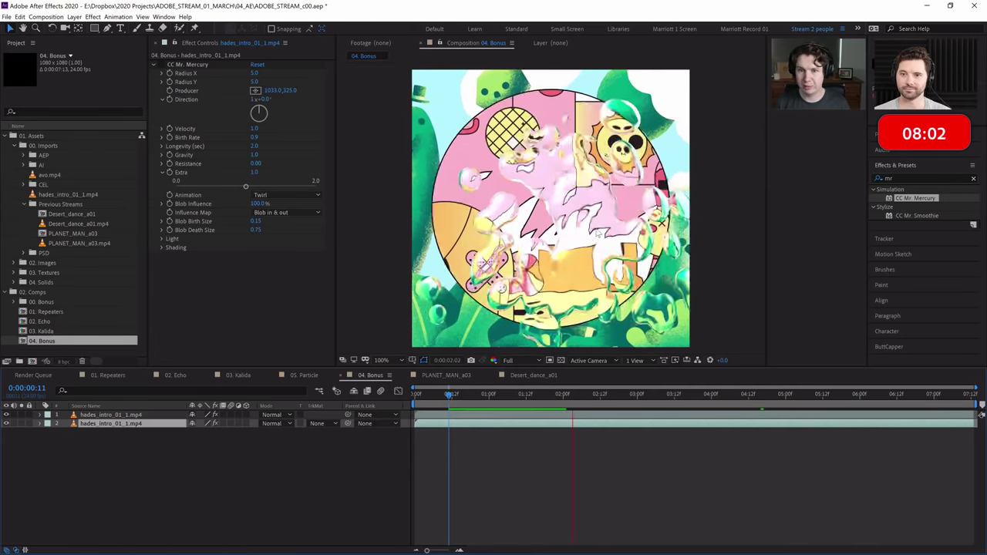
Set CC Mr. Mercury's Gravity to 0.0 on the lower hades_intro_01_1.mp4 layer and preview it from 0:00:01:12.
left_click_drag(807, 402, 829, 402)
key("space")
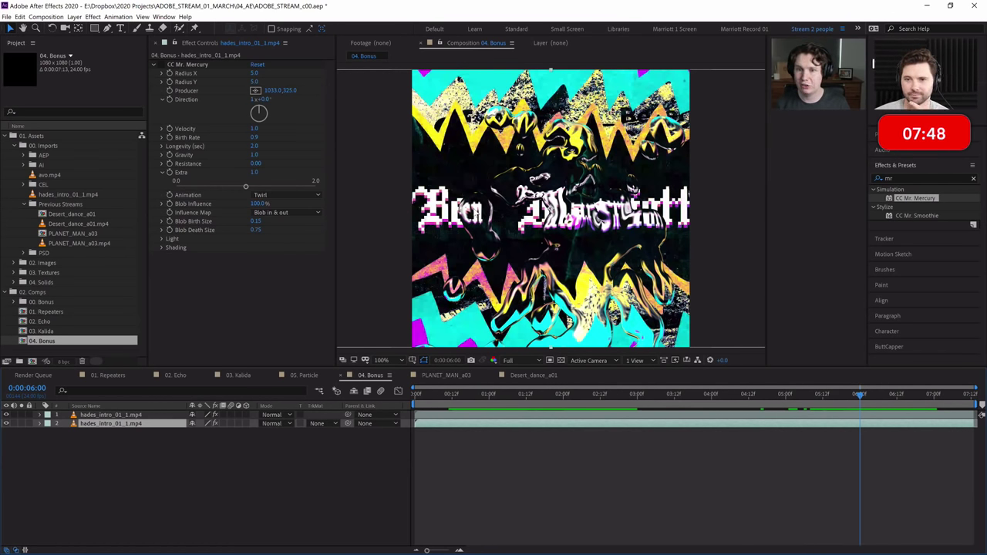
left_click_drag(258, 154, 245, 152)
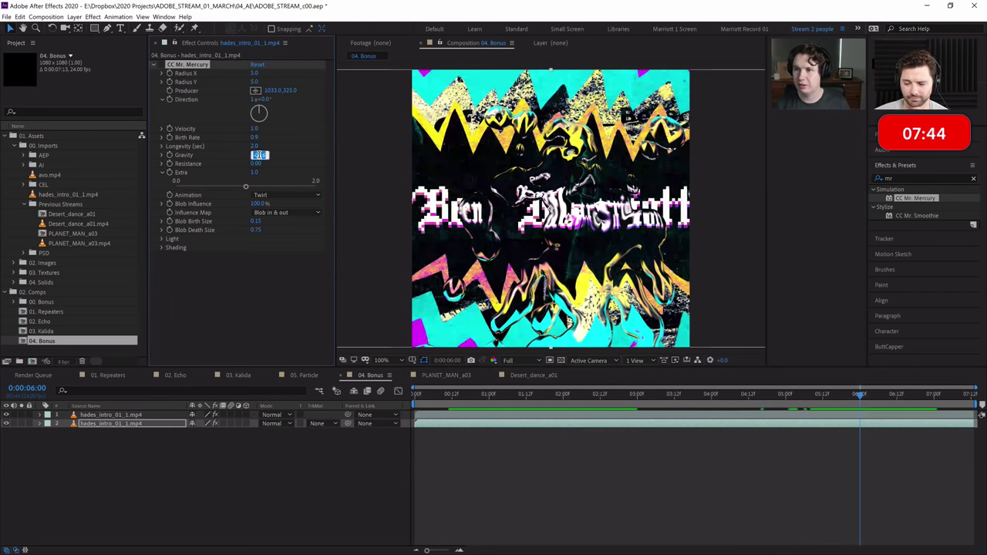
left_click(257, 154)
key("space")
left_click(526, 395)
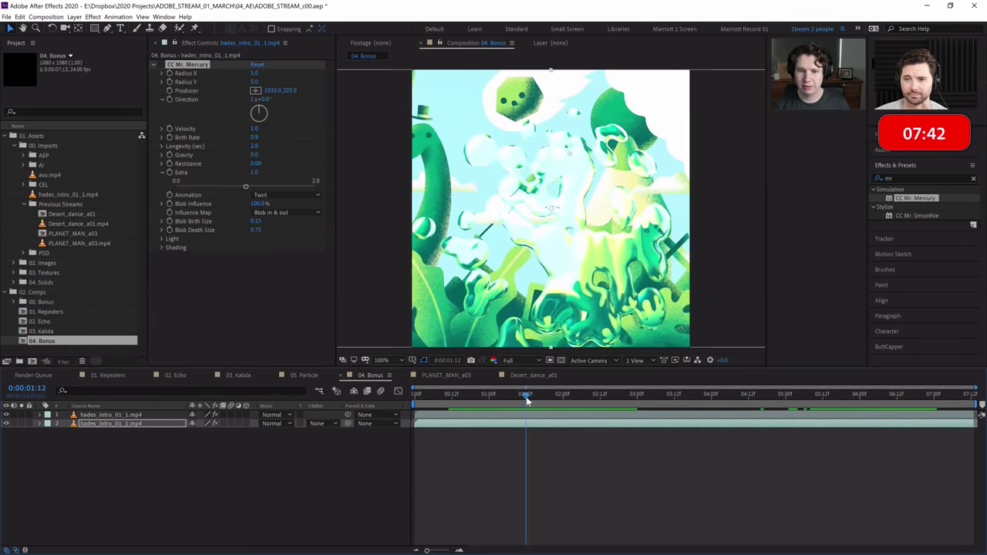
key("space")
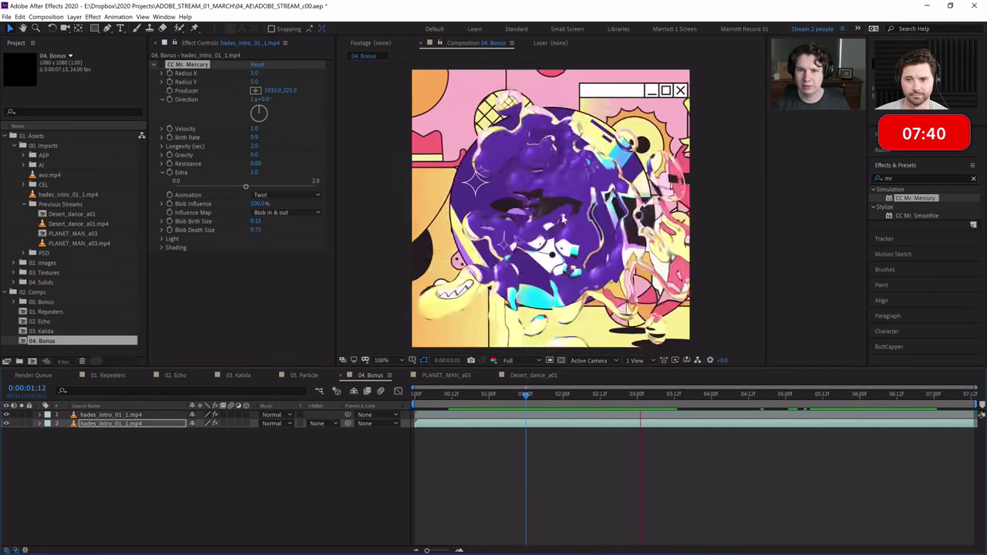
key("space")
Set CC Mr. Mercury's Blob Birth Size to 0.44 and Blob Death Size to 1.13, and preview the result from 0:00:01:16.
mouse_move(256, 221)
left_mouse_down()
mouse_move(269, 220)
mouse_move(258, 230)
left_mouse_up()
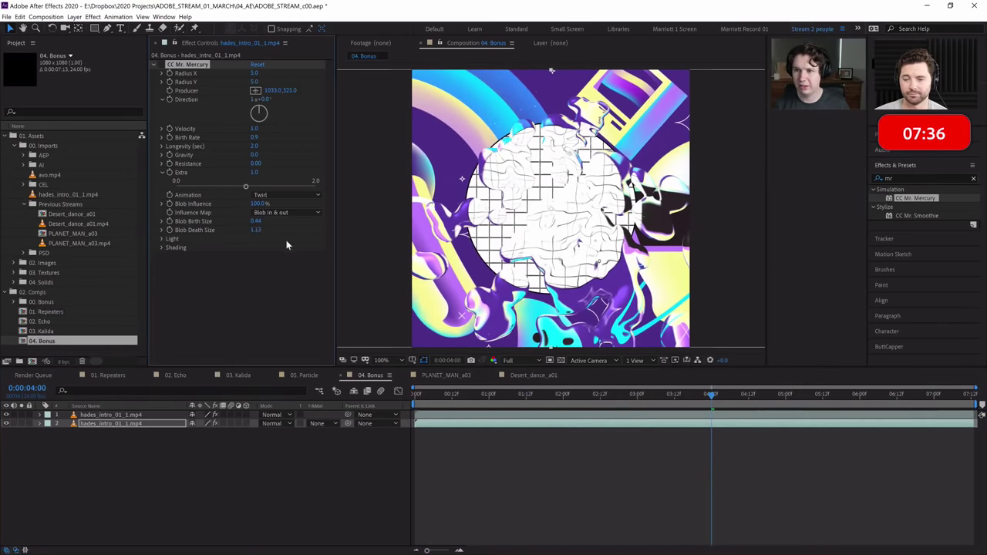
key("space")
left_click(540, 393)
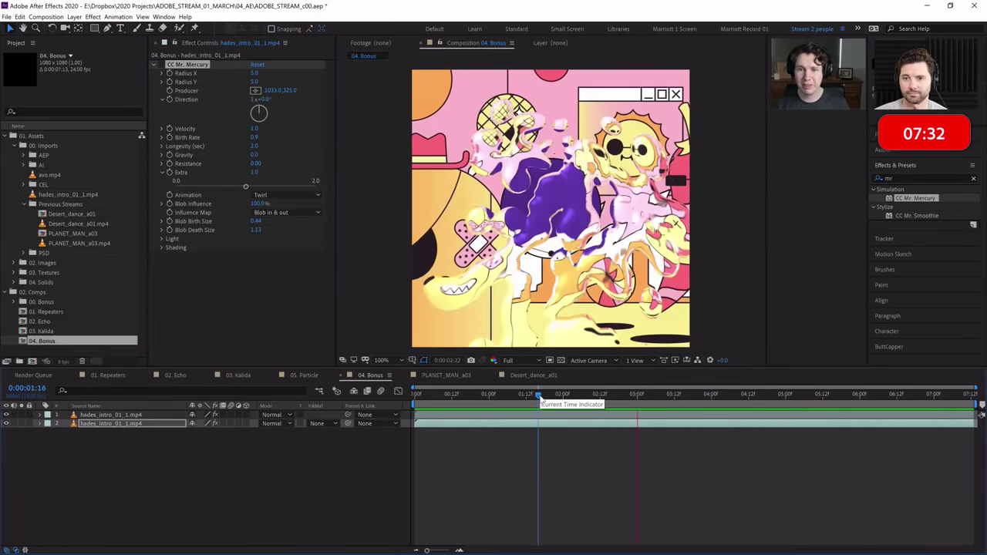
Examine the liquid blobs up close at 0:00:02:13 to see how they reflect and distort the footage.
left_click_drag(540, 399, 605, 391)
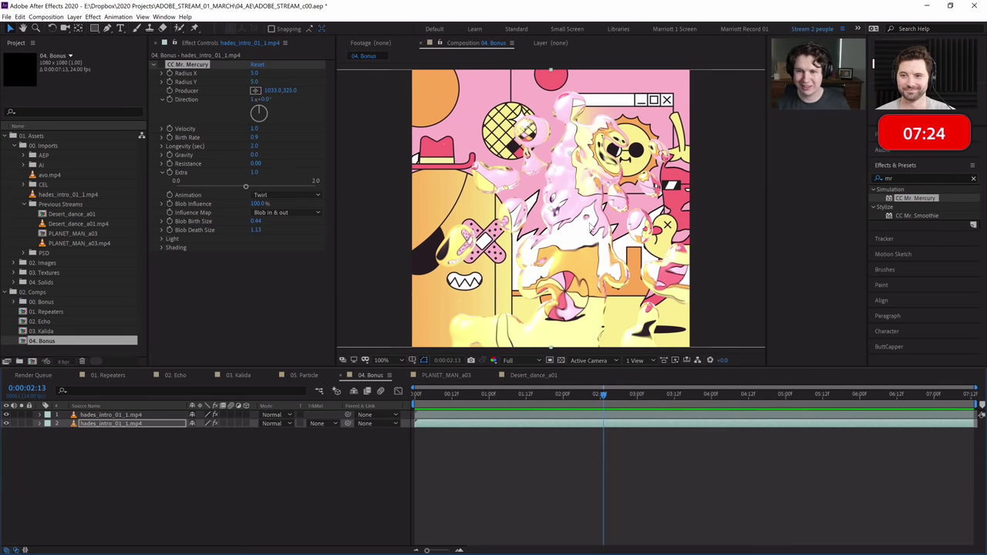
key("space")
key("space")
key("ctrl+equal")
key("space")
left_click_drag(544, 255, 597, 216)
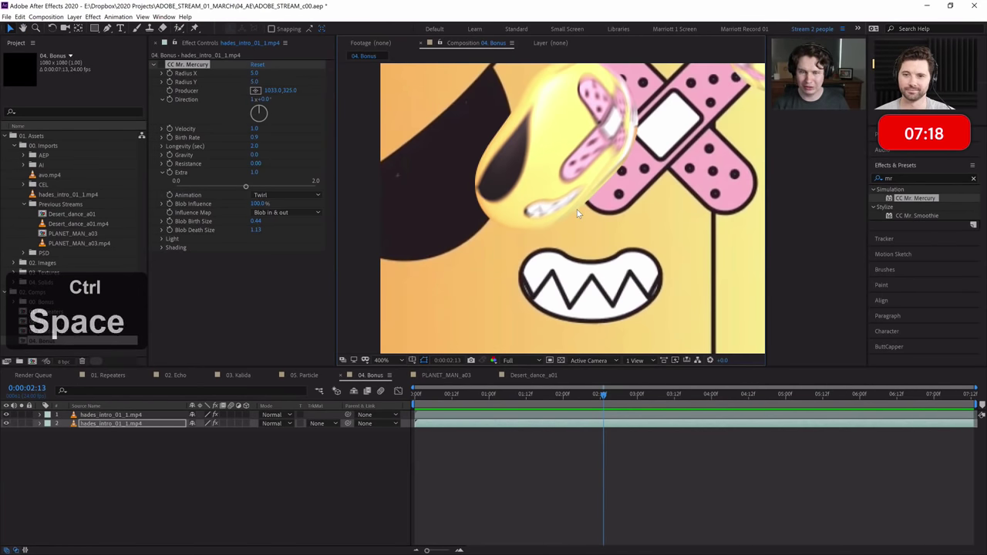
scroll(577, 209, "down", 2)
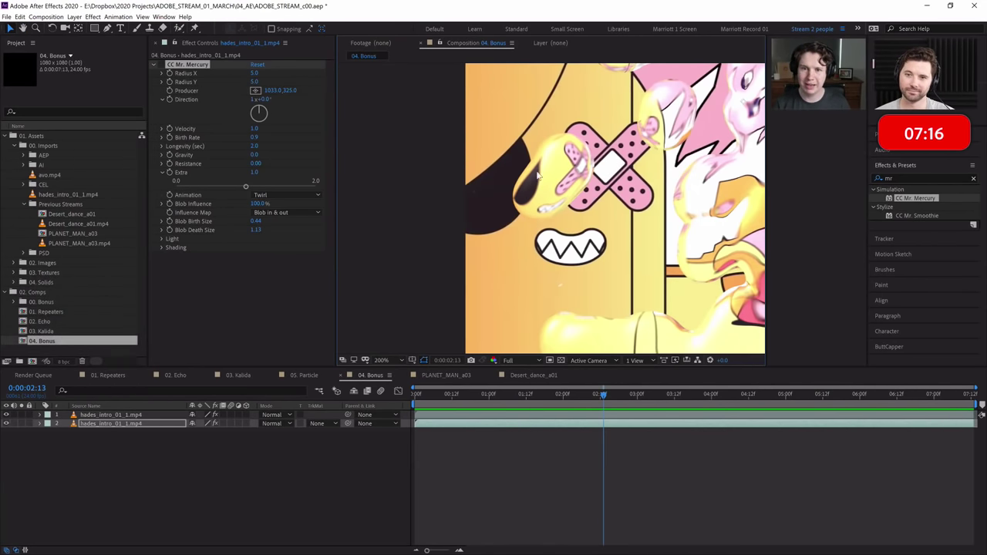
key("space")
left_click_drag(577, 202, 468, 202)
scroll(468, 202, "down", 2)
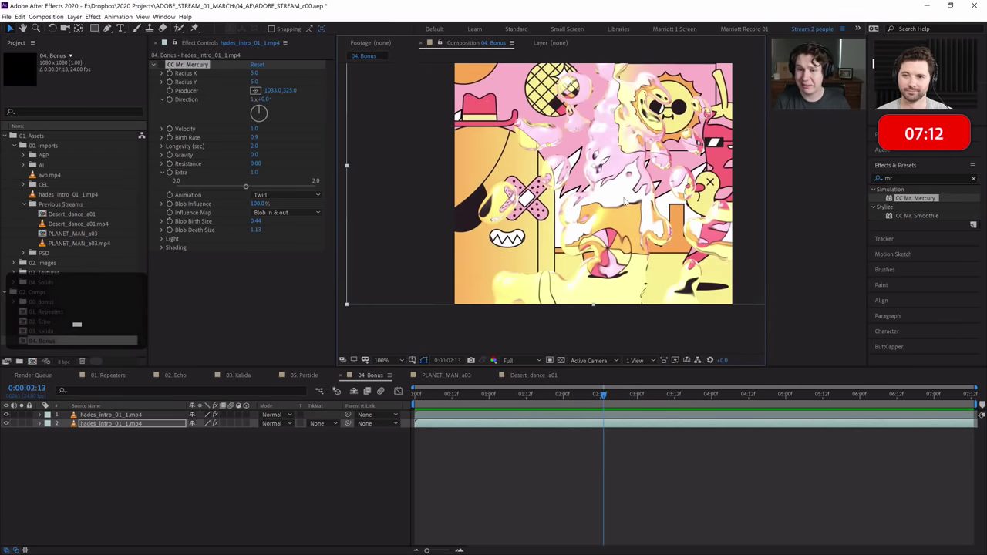
key("space")
left_click_drag(707, 212, 625, 241)
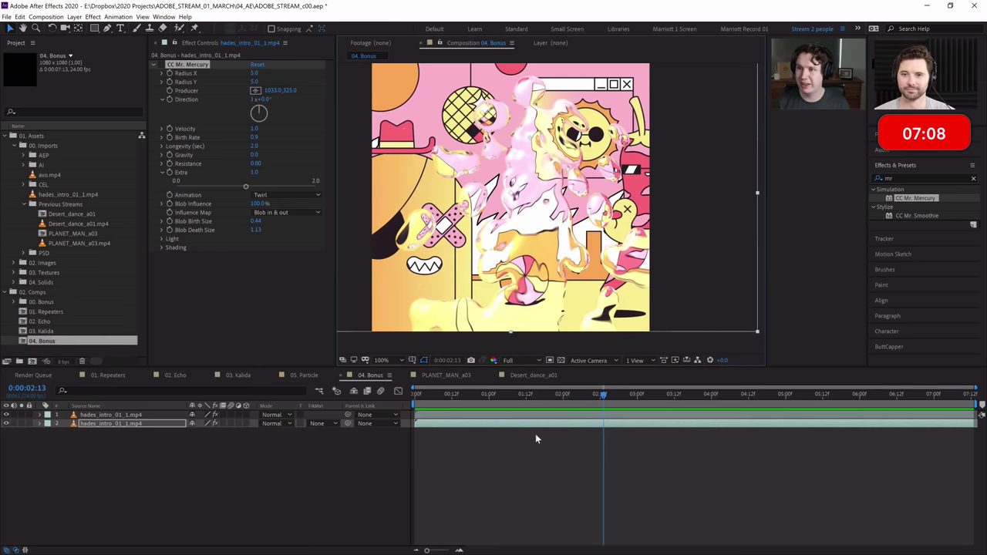
Remove the CC Mr. Mercury effect from the upper hades_intro_01_1.mp4 layer.
left_click(108, 417)
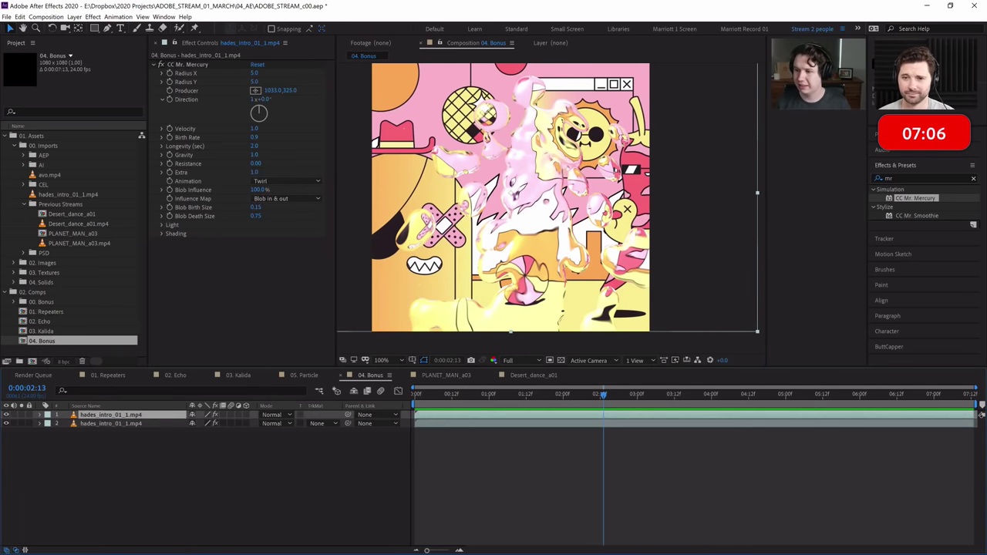
left_click(197, 66)
key("Delete")
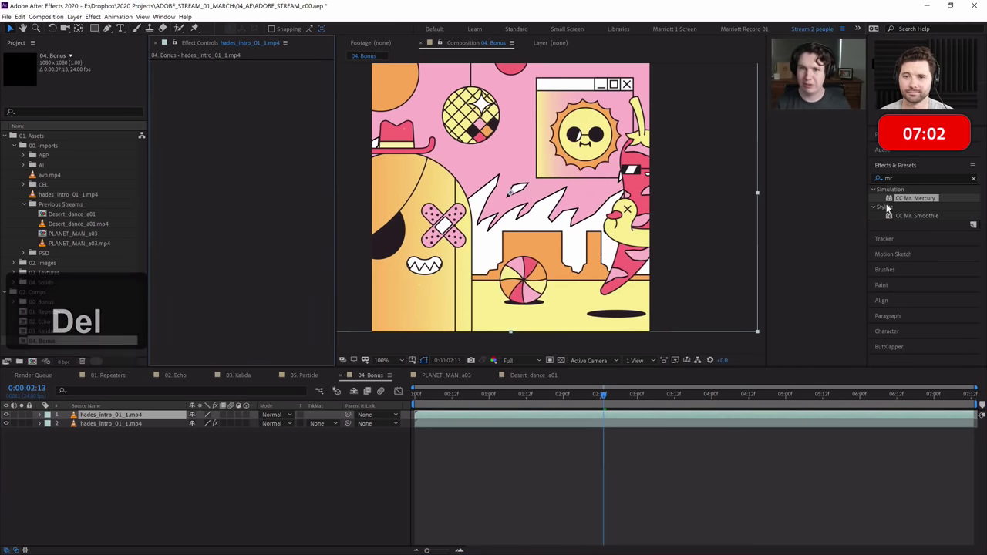
Apply CC Mr. Smoothie to the upper hades_intro_01_1.mp4 layer, preview it from 0:00:02:07, and go to 0:00:03:04.
double_click(912, 216)
left_click_drag(449, 394, 584, 398)
key("space")
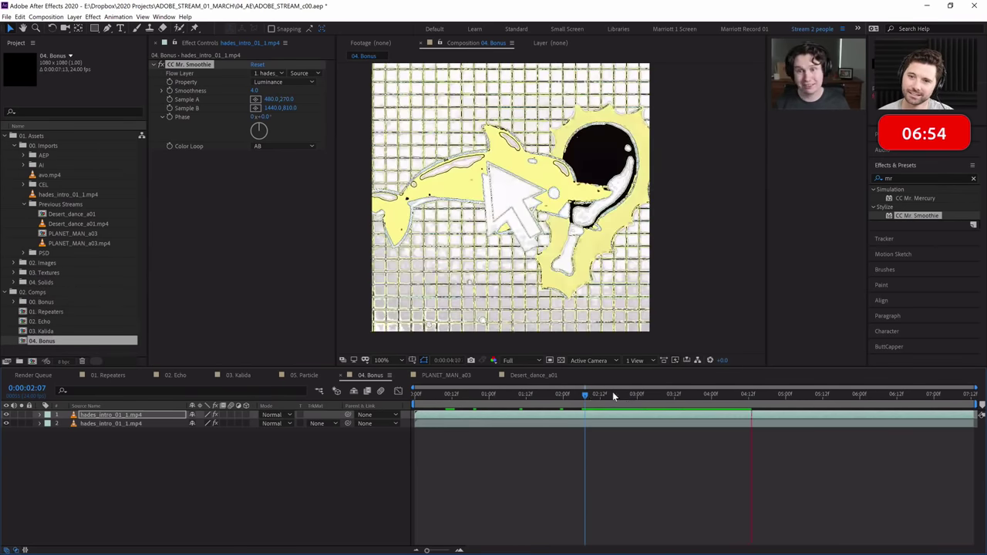
left_click(574, 393)
key("space")
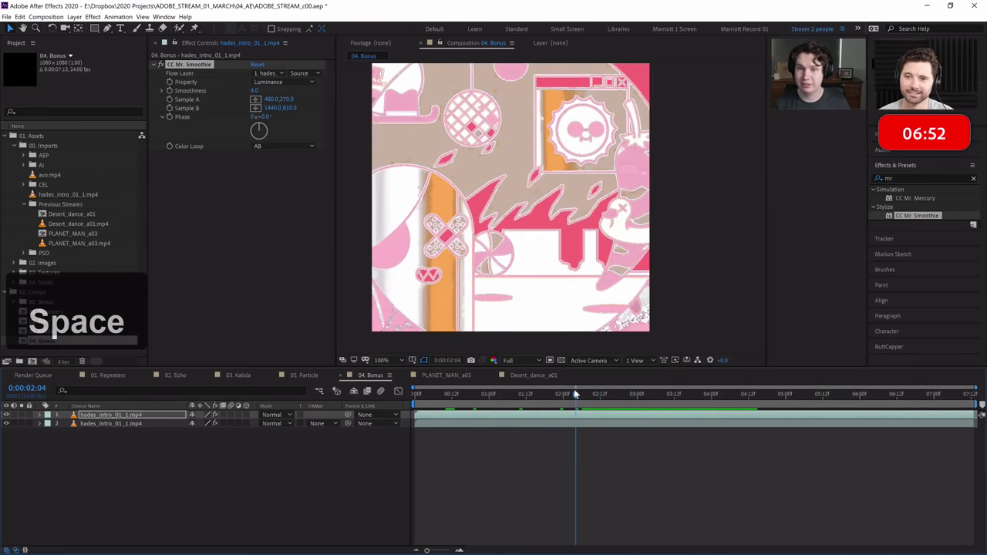
left_click_drag(578, 398, 527, 395)
left_click_drag(582, 394, 648, 394)
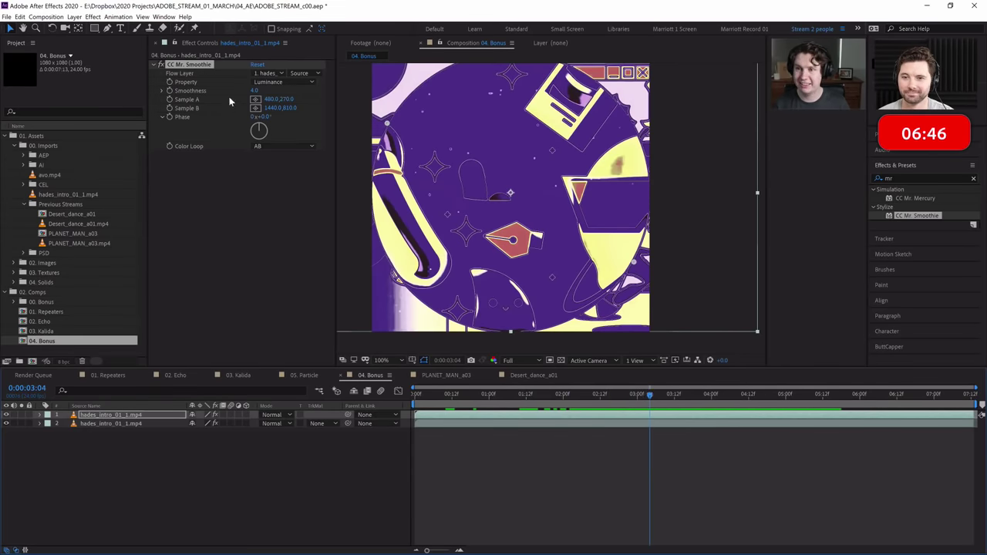
Try Green as the CC Mr. Smoothie Property, set it to Red instead, and preview from 0:00:03:04.
left_click(276, 81)
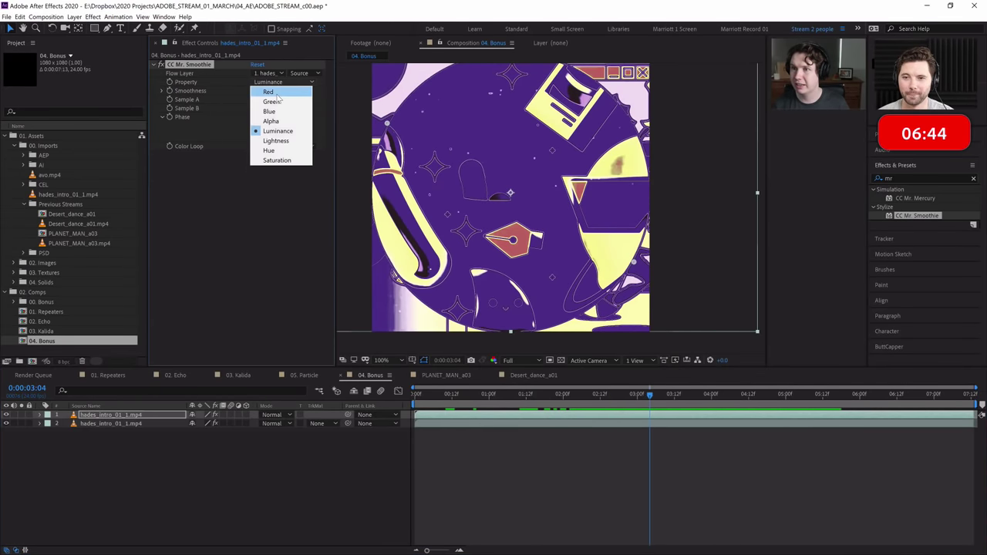
left_click(271, 101)
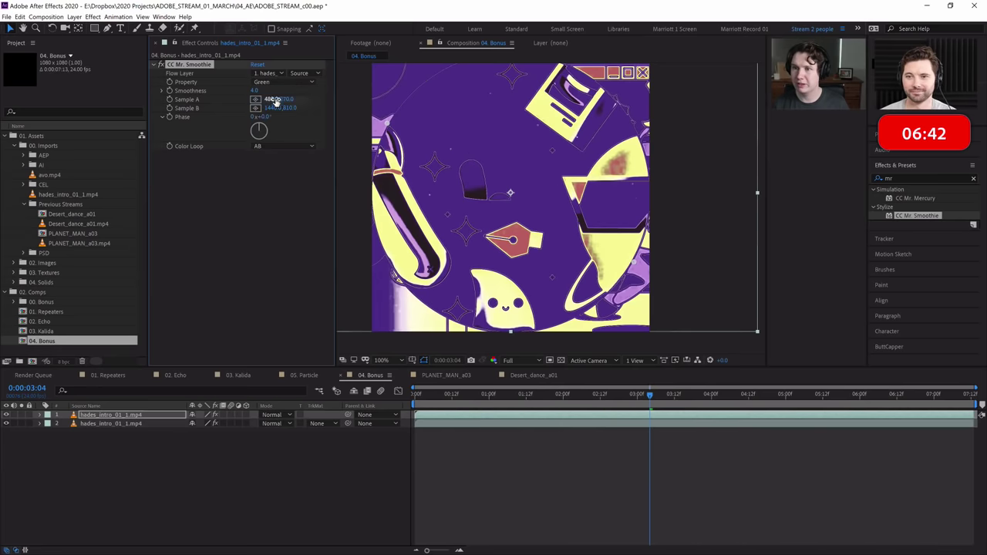
left_click(272, 84)
left_click(268, 92)
key("space")
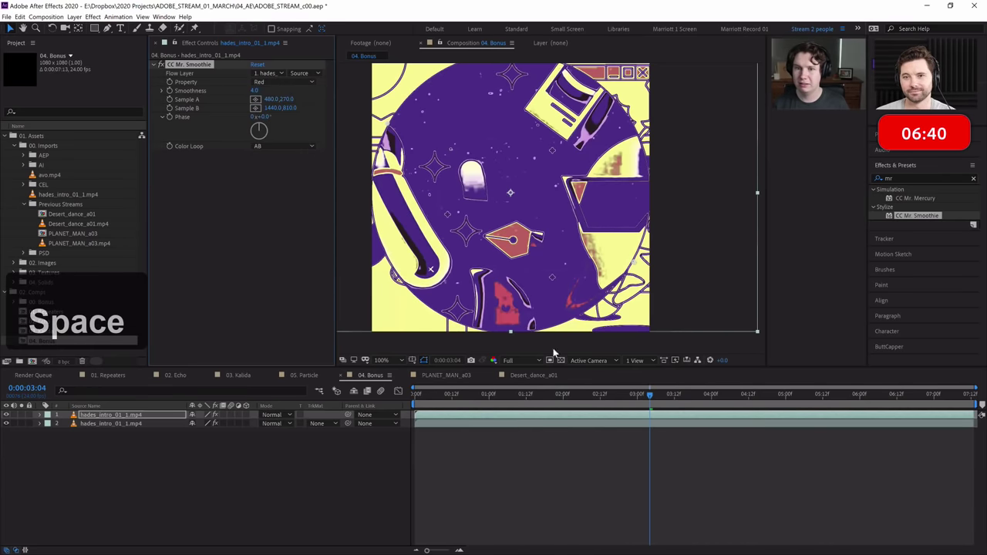
Move CC Mr. Smoothie's Sample B point to 618.0, 611.0 in the composition and preview the new colours from 0:00:03:13.
left_click(256, 108)
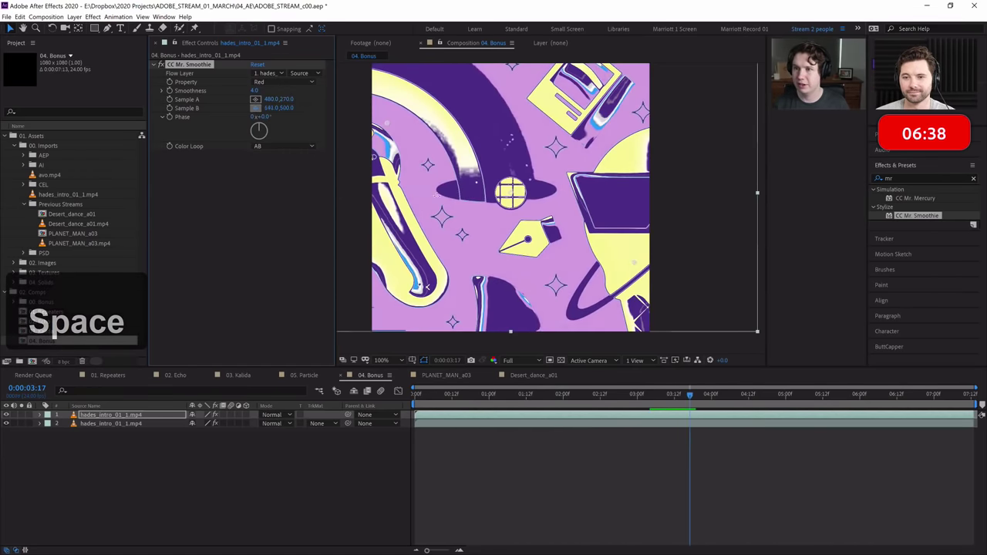
left_click(423, 216)
key("space")
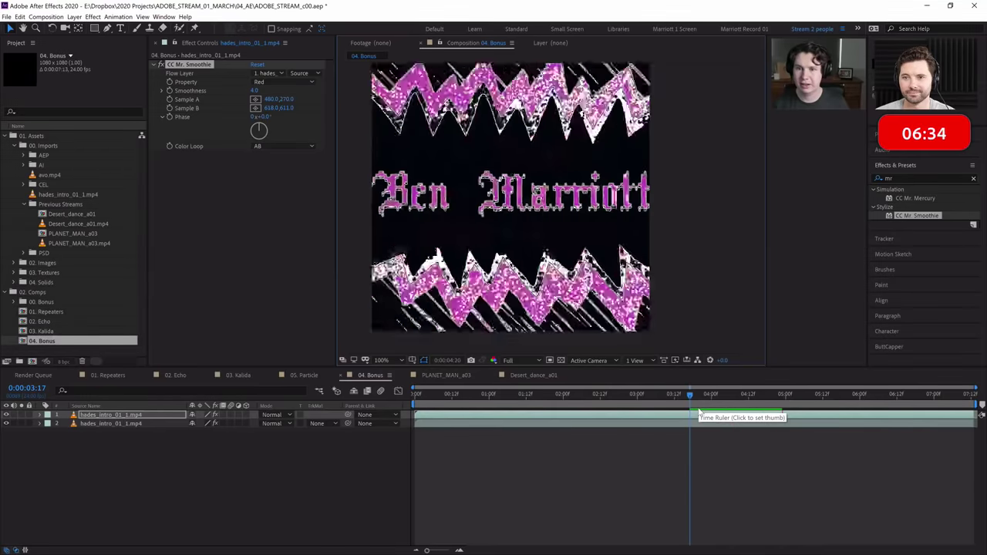
key("space")
left_click_drag(766, 398, 628, 397)
left_click(678, 407)
key("space")
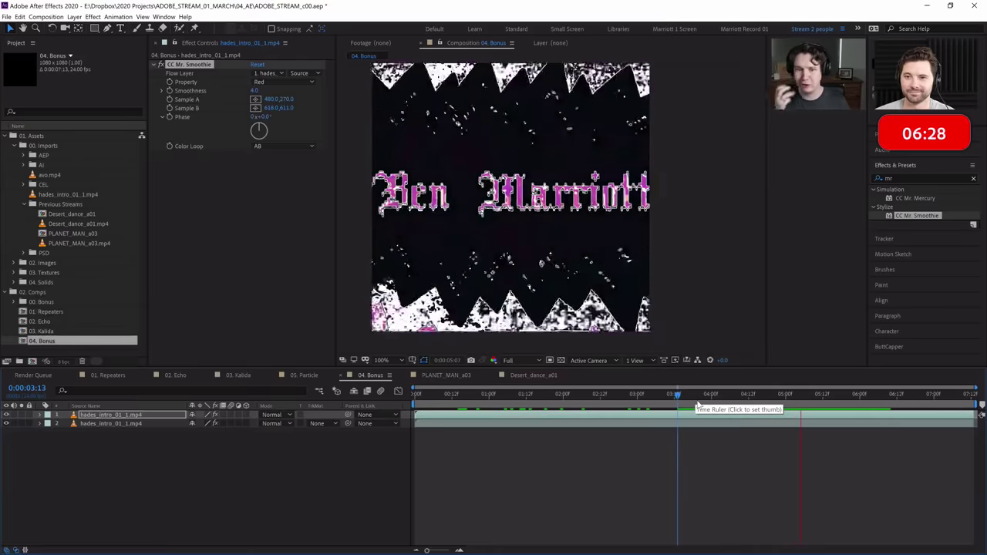
Review the CC Mr. Smoothie look by previewing from 0:00:05:05 and 0:00:02:03, and go to 0:00:00:11.
left_click_drag(696, 397, 801, 395)
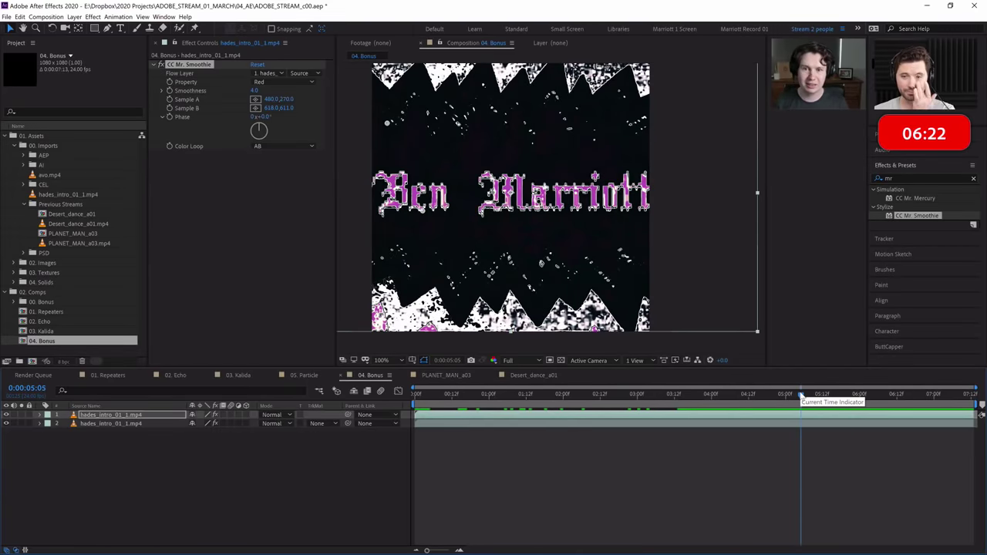
key("space")
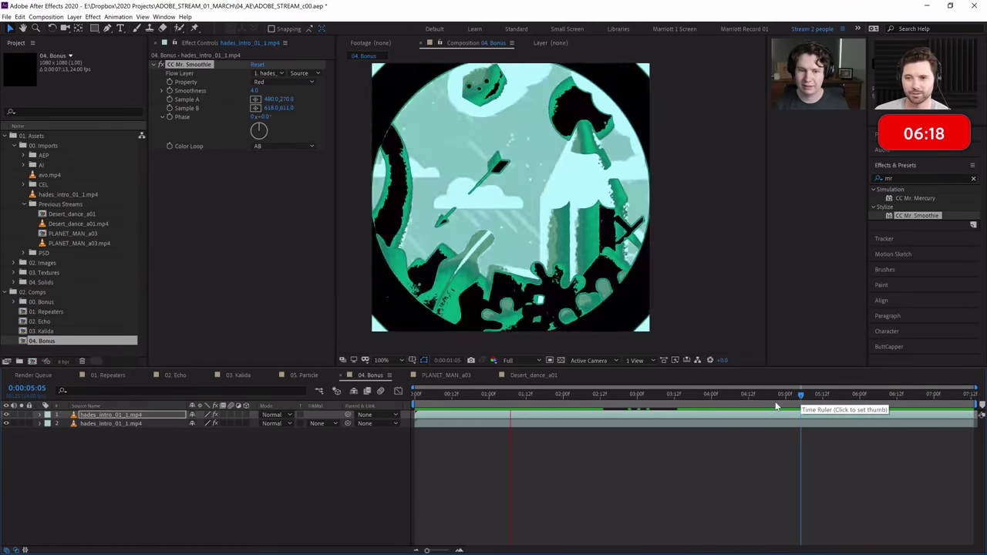
key("space")
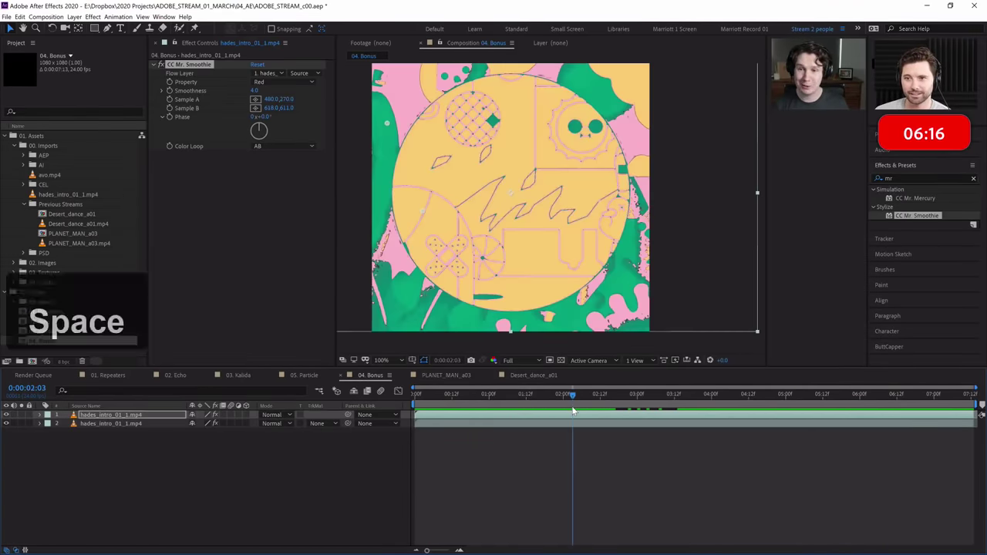
key("space")
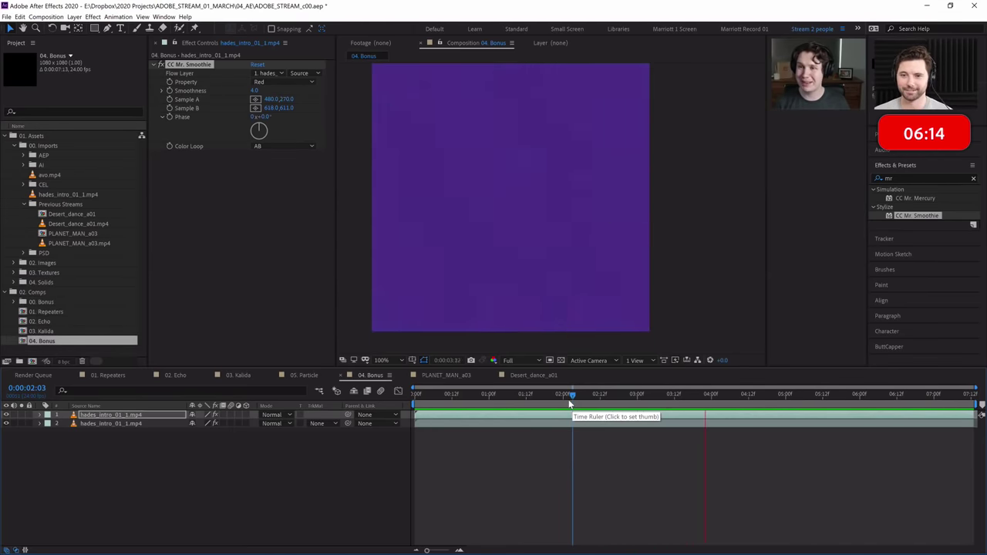
left_click_drag(570, 404, 461, 407)
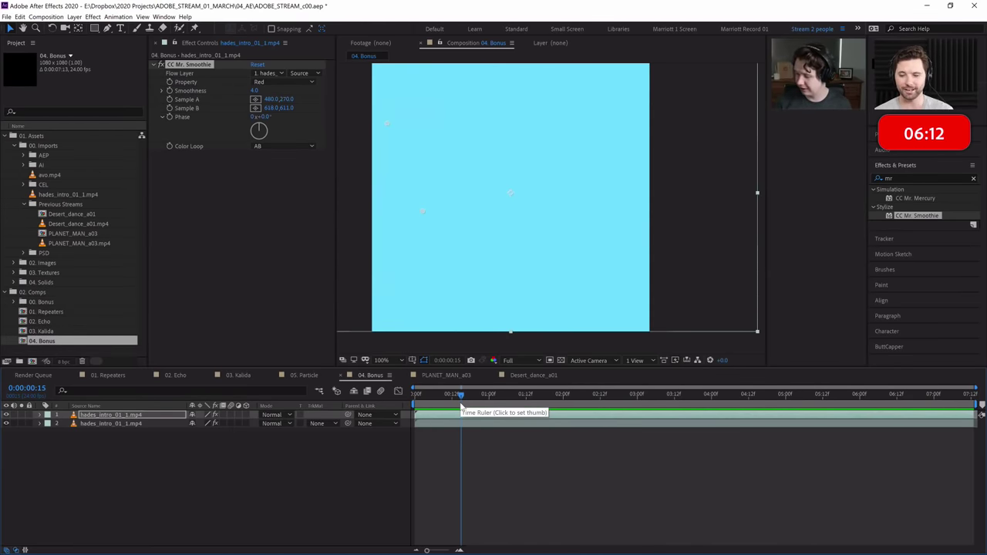
left_click(450, 395)
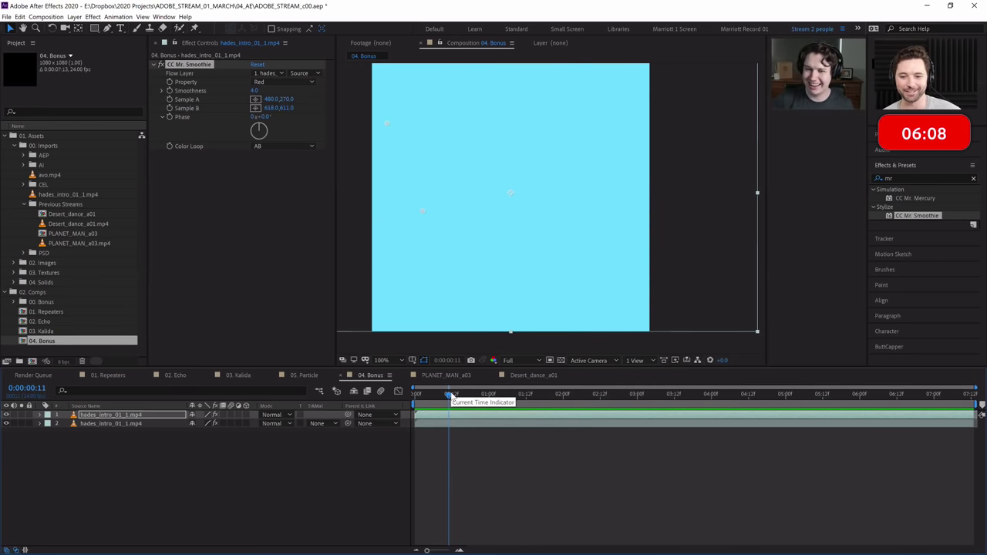
Move CC Mr. Smoothie's Sample A point to 541.0, 488.0 and preview the result from 0:00:01:11.
left_click_drag(451, 395, 523, 398)
left_click(256, 100)
left_click(510, 193)
key("space")
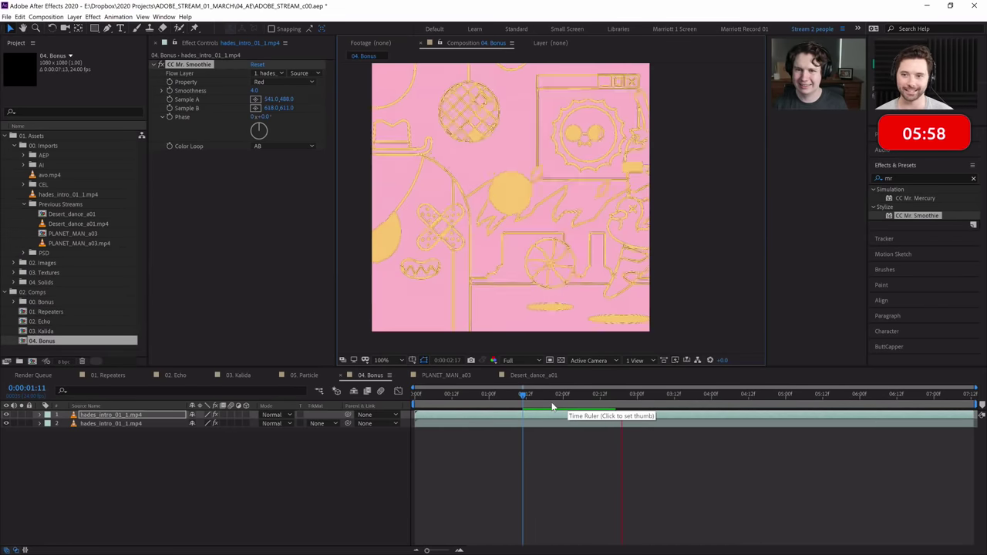
Set the CC Mr. Smoothie Color Loop to BA, preview it from 0:00:01:20, and delete the effect from the upper layer.
left_click(552, 407)
left_click(302, 147)
left_click(282, 171)
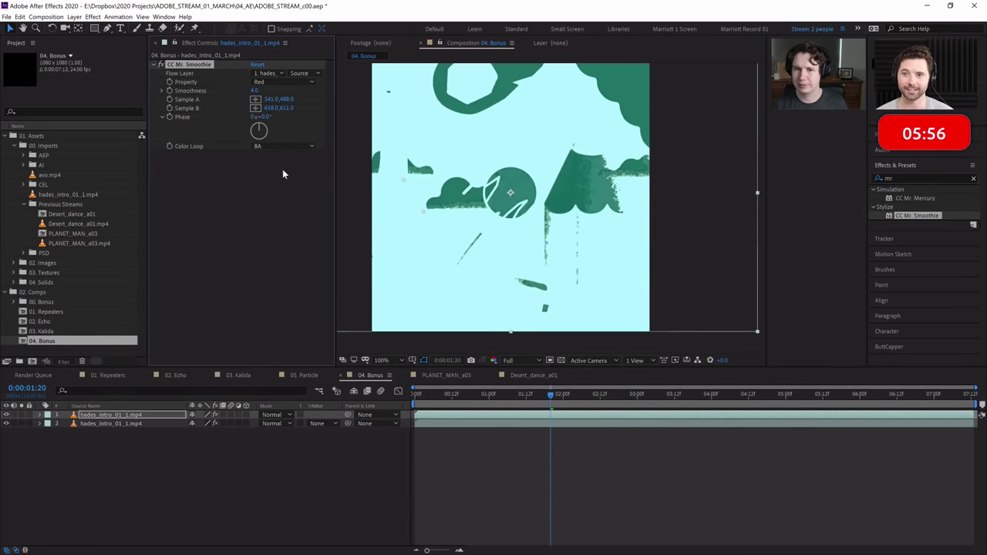
key("space")
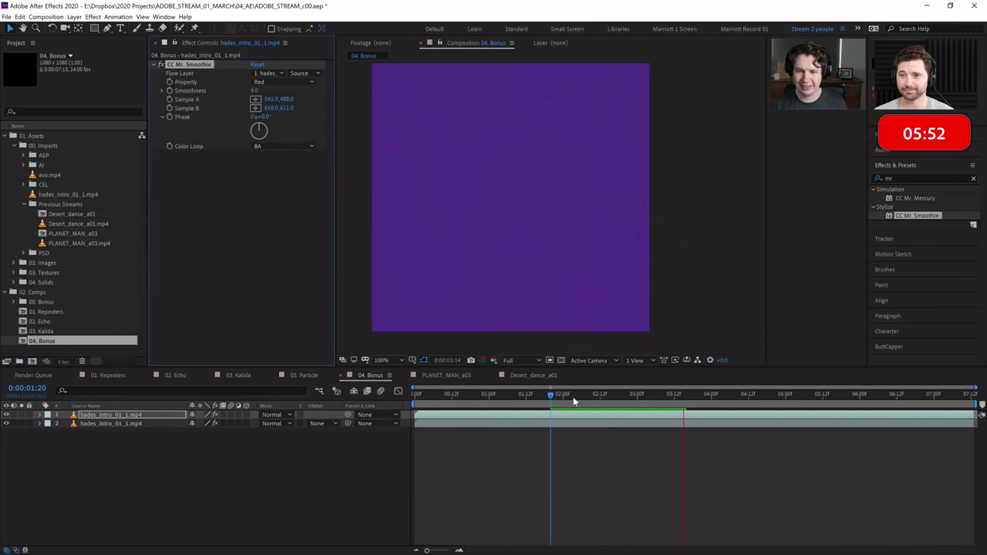
left_click(573, 401)
key("Delete")
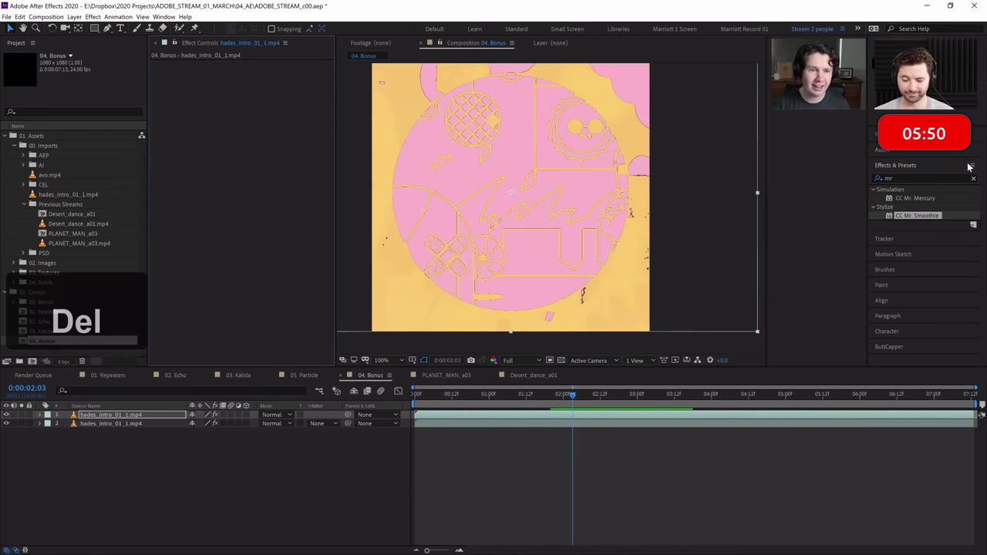
Hide both hades_intro_01_1.mp4 layers in 04. Bonus and deselect them.
left_click(941, 198)
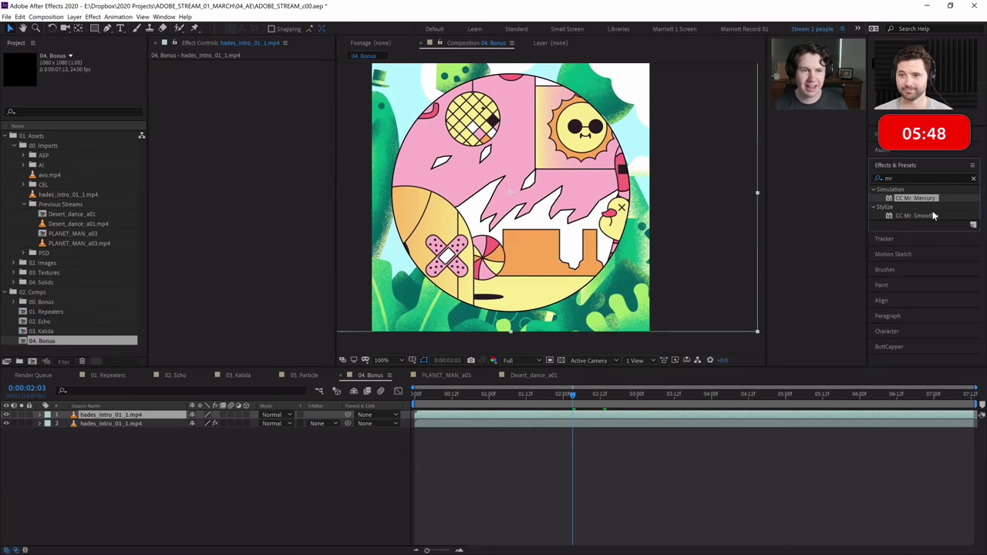
left_click_drag(7, 415, 7, 423)
left_click(667, 450)
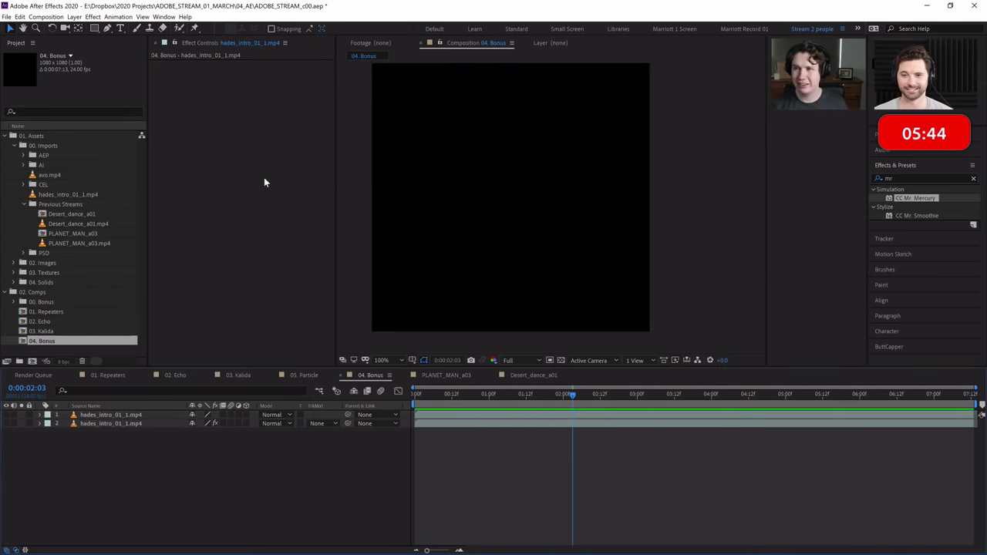
Draw a small circle with the Ellipse tool near the centre of 04. Bonus and fill it with a pinkish red.
left_click_drag(94, 28, 119, 51)
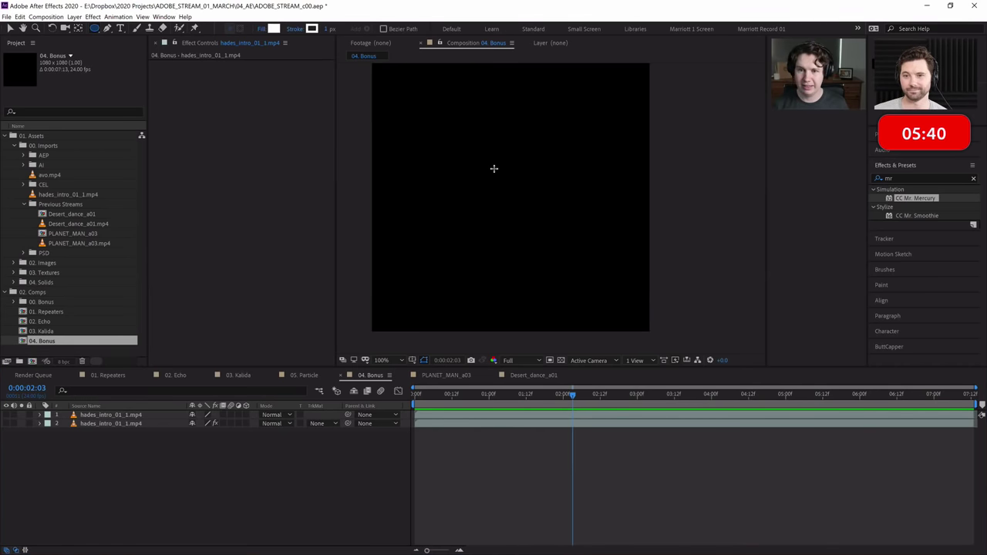
left_click_drag(494, 168, 546, 221, "shift")
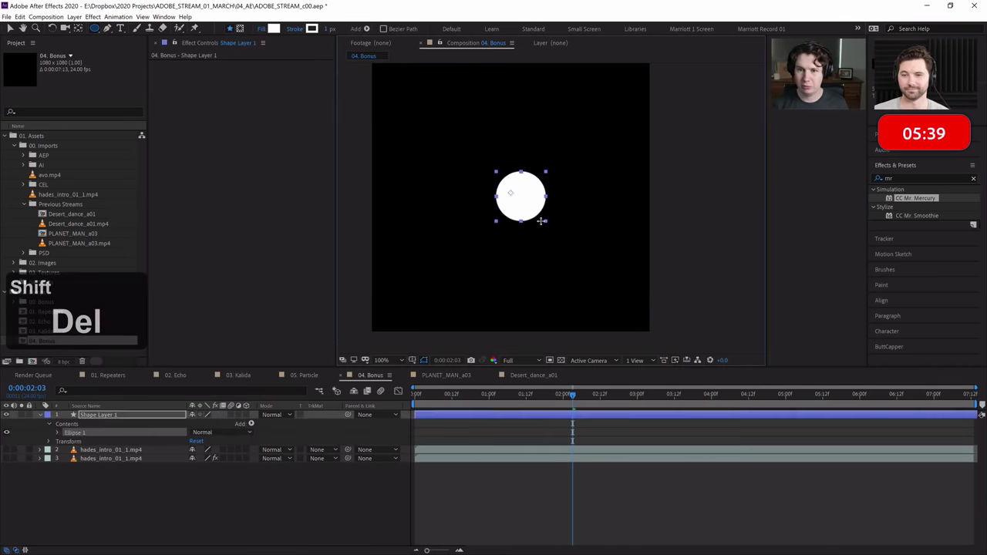
left_click(273, 30)
left_click(322, 324)
left_click_drag(354, 300, 332, 362)
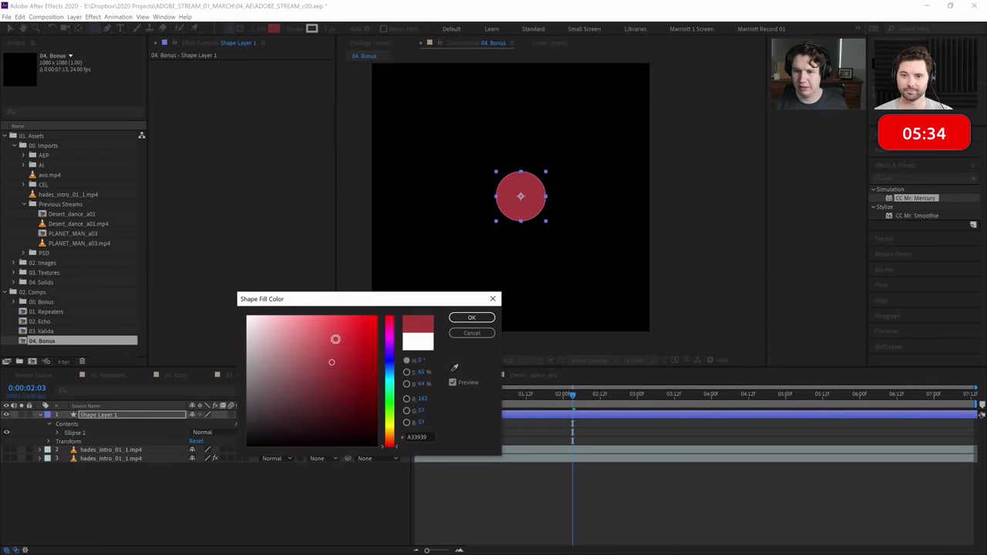
left_click(336, 340)
left_click(471, 317)
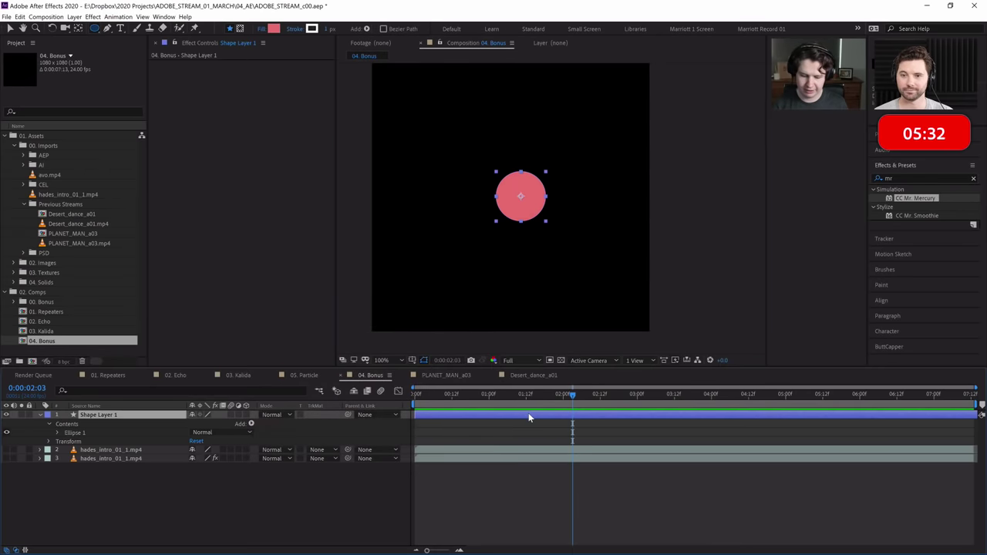
Delete the circle's shape layer and draw a large five-pointed star with the Star tool instead.
key("Delete")
left_click_drag(94, 29, 136, 73)
mouse_move(463, 158)
left_mouse_down()
mouse_move(536, 224)
mouse_move(518, 212)
left_mouse_up()
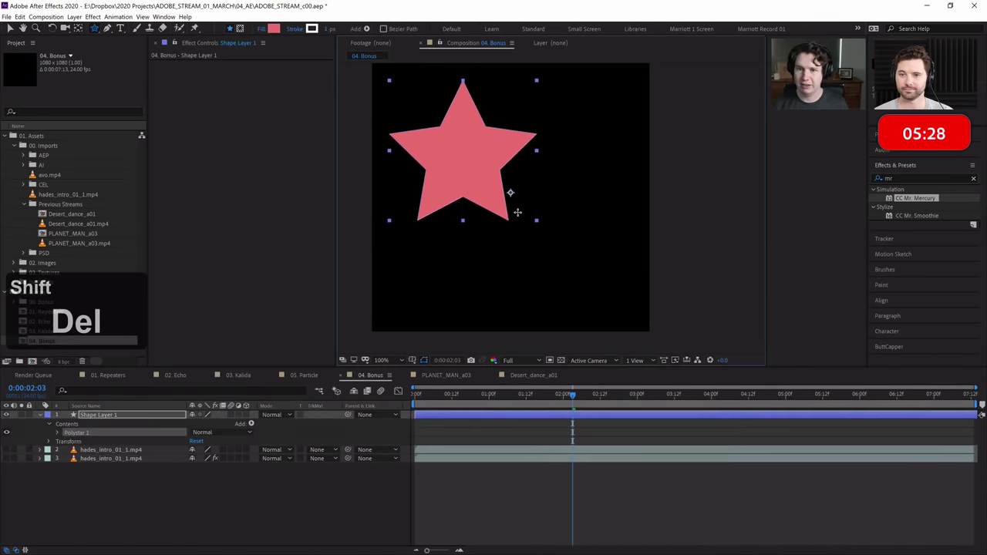
Centre the star horizontally and vertically in the composition and select Shape Layer 1.
left_click(885, 298)
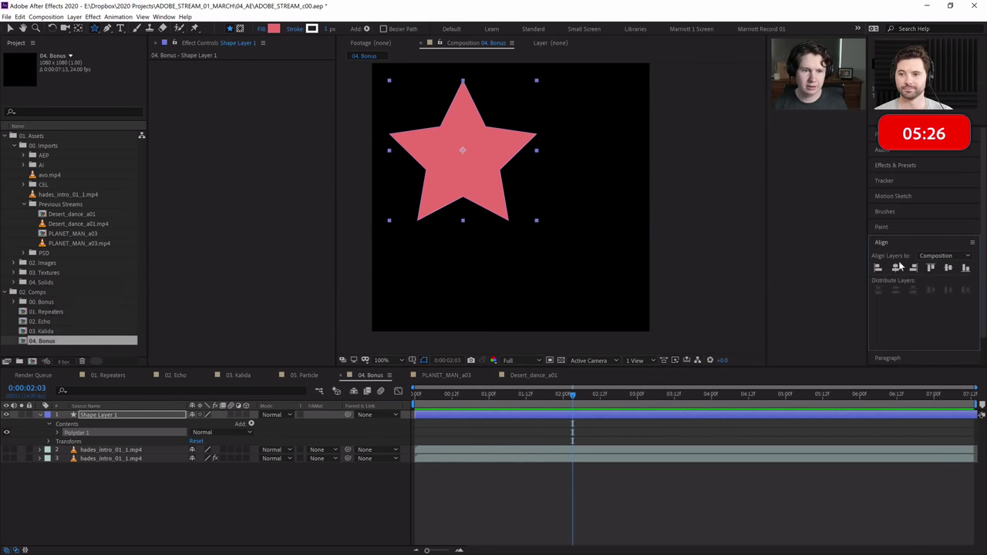
left_click(895, 268)
left_click(948, 268)
left_click(591, 441)
left_click(580, 414)
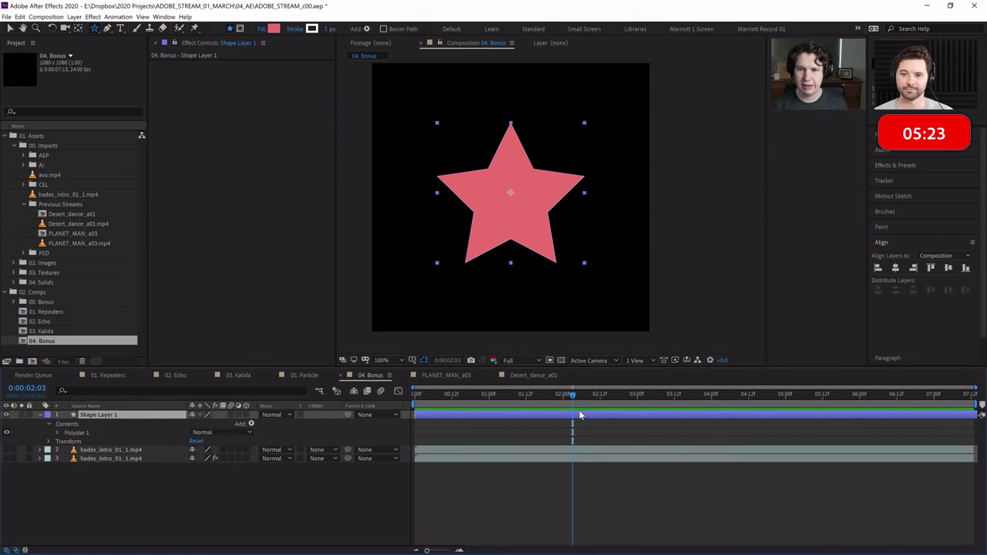
Find the CC Hair effect and apply it to Shape Layer 1.
left_click(896, 165)
type("cc ah")
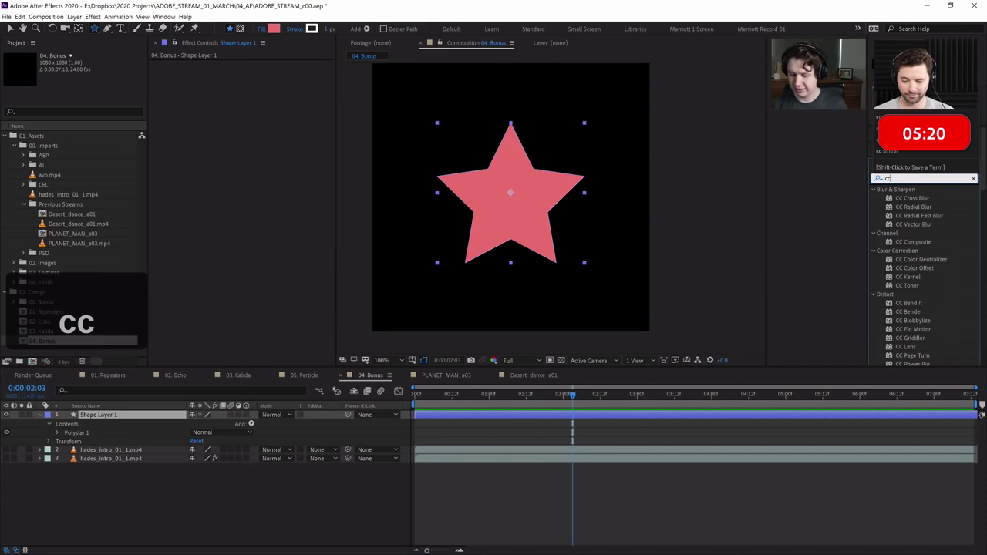
key("BackSpace")
key("BackSpace")
type("hai")
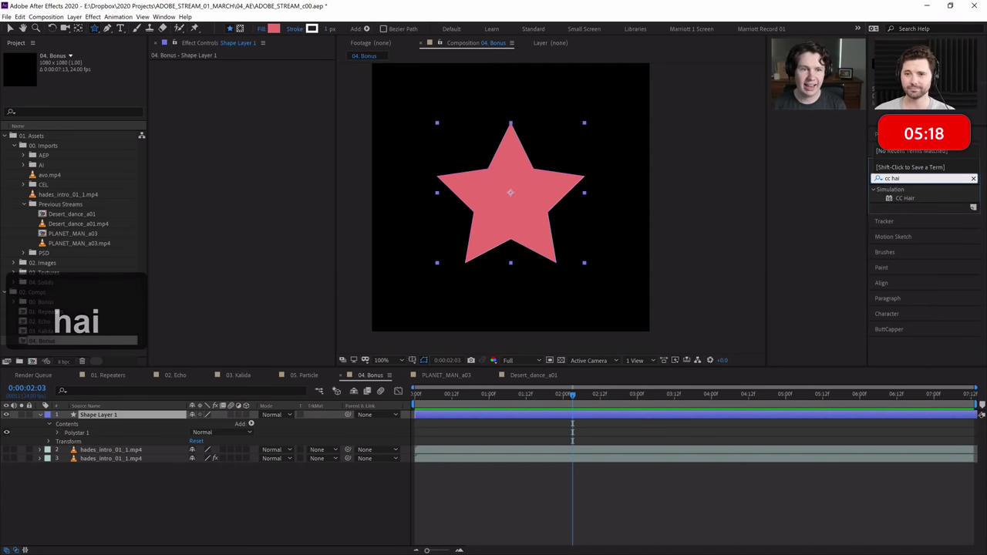
double_click(905, 199)
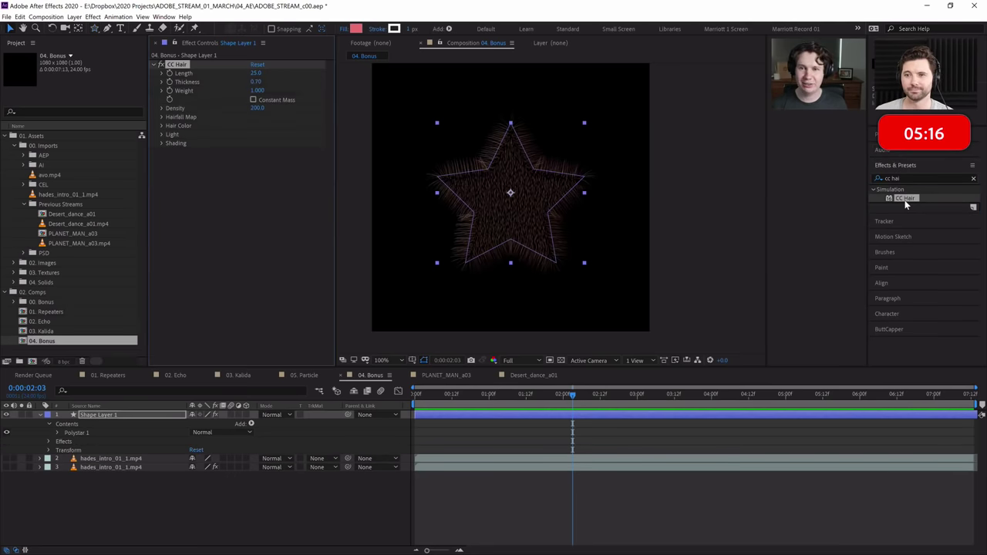
Set CC Hair's Length to 78.0, Thickness to 0.58 and Density to 692.0 on the star.
scroll(485, 210, "up", 2)
key("space")
left_click_drag(551, 242, 634, 287)
left_click(572, 417)
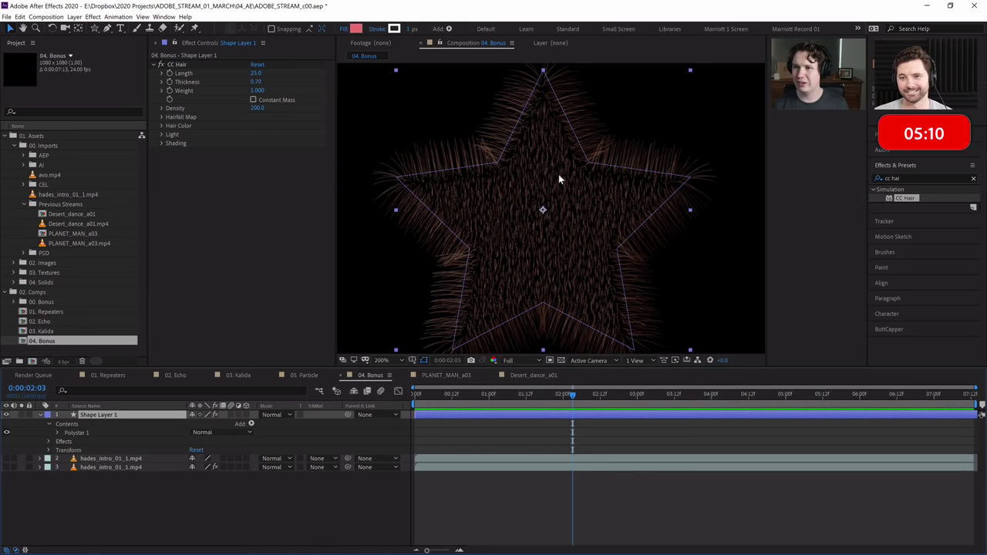
left_click_drag(256, 74, 263, 99)
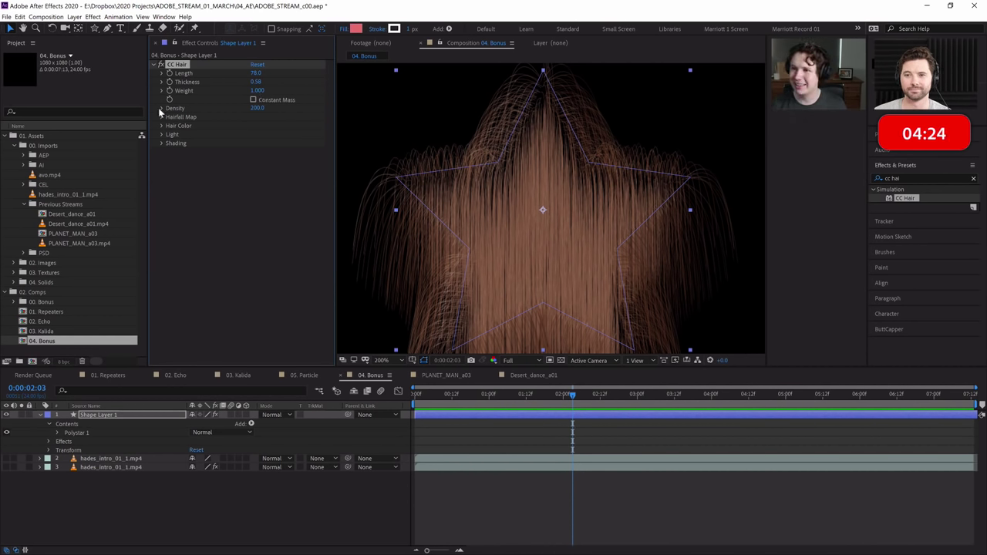
left_click_drag(251, 107, 513, 115)
scroll(571, 155, "down", 1)
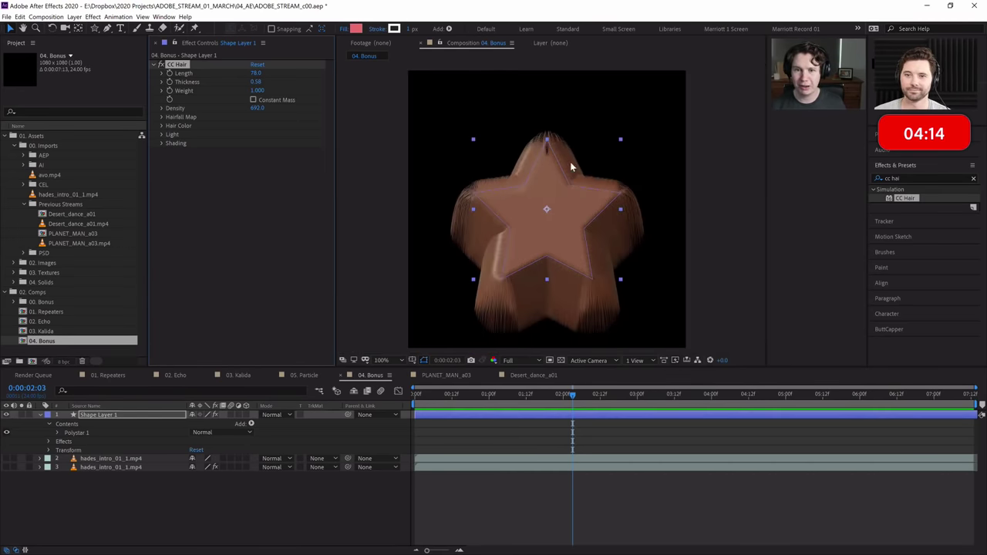
Preview the dense hair on the star from 0:00:02:02 and inspect its lower edges up close.
key("space")
left_click(569, 395)
key("space")
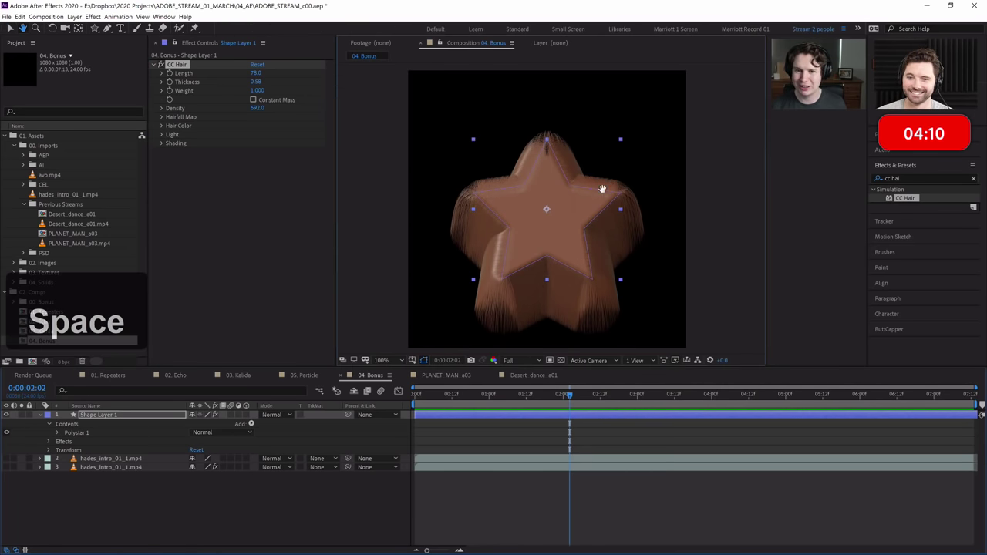
scroll(540, 300, "up", 1)
key("space")
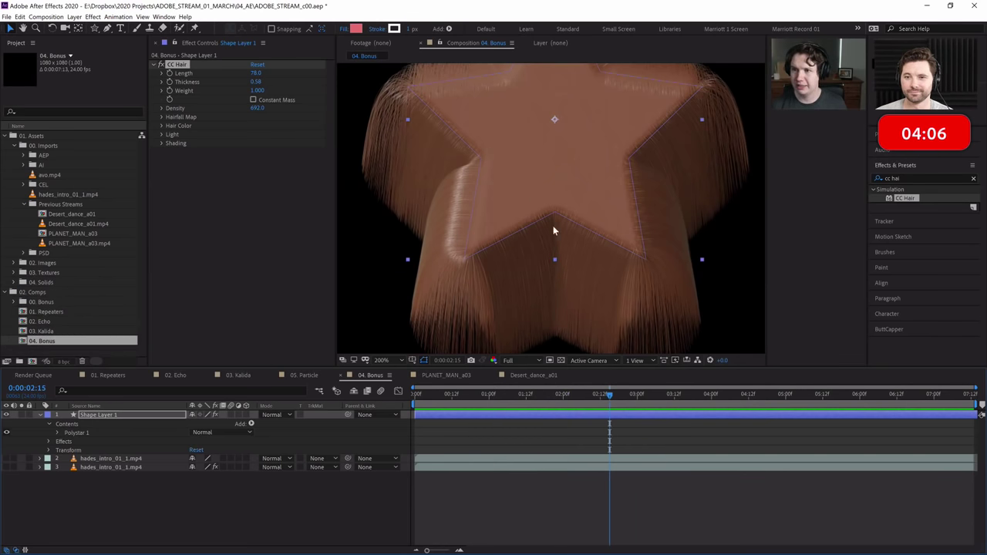
key("space")
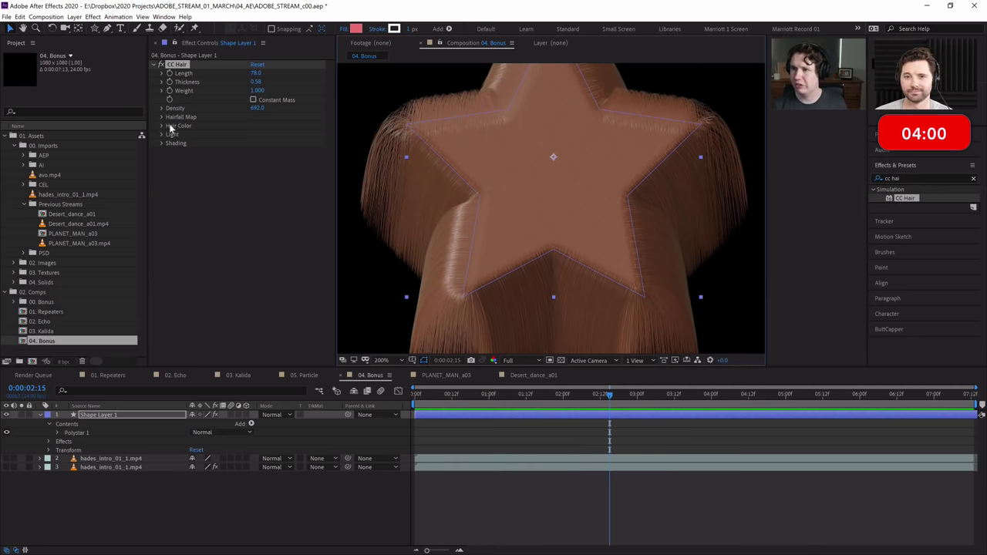
Set Add Noise to 30.0% in CC Hair's Hairfall Map settings.
left_click(162, 117)
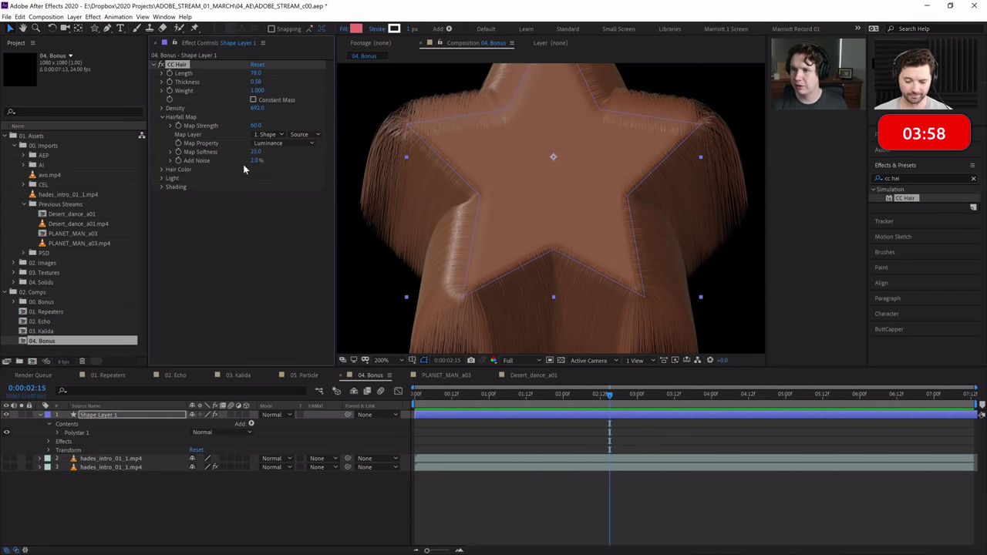
left_click_drag(263, 161, 274, 161)
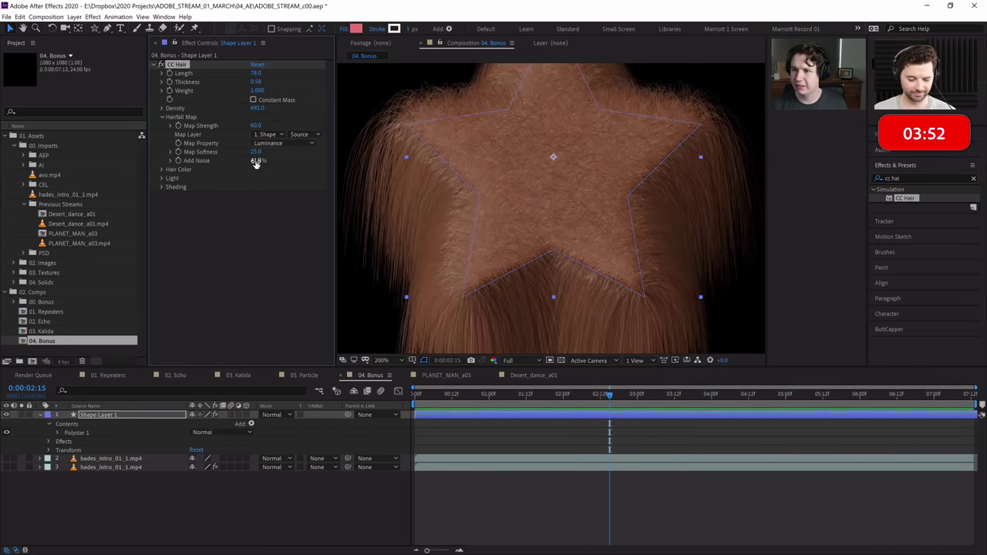
type("30")
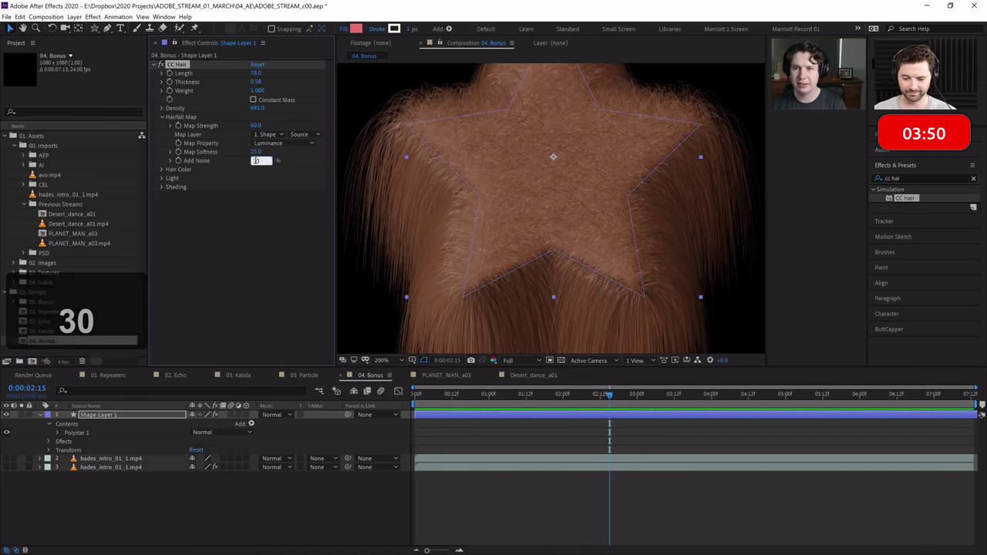
left_click(273, 235)
Examine the noisy fur texture on the star both up close and as a whole.
key("comma")
key("period")
key("period")
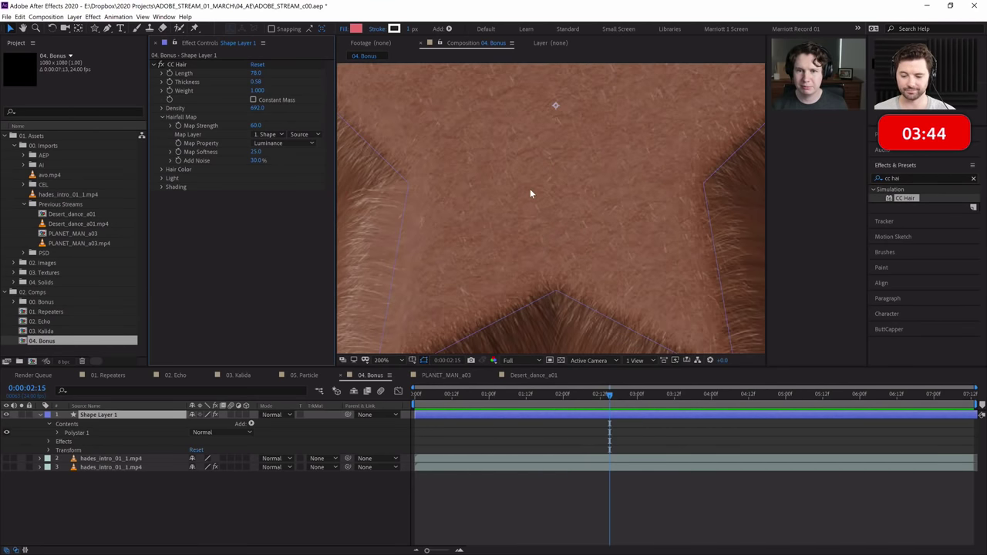
key("comma")
key("comma")
key("period")
key("comma")
left_click(509, 274)
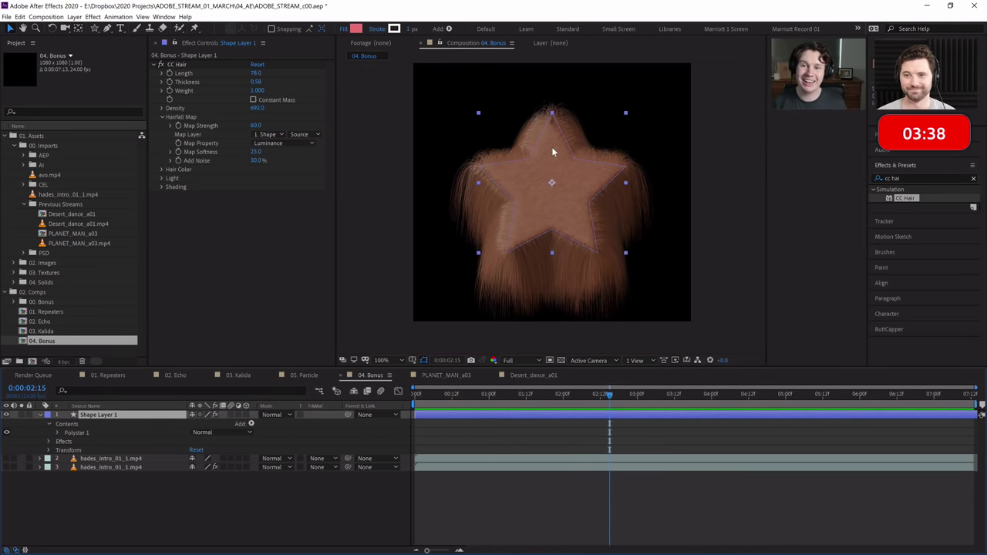
Test several CC Hair Light Direction angles on the star and settle on 0x-13.0°.
left_click(162, 179)
left_click_drag(274, 196, 263, 266)
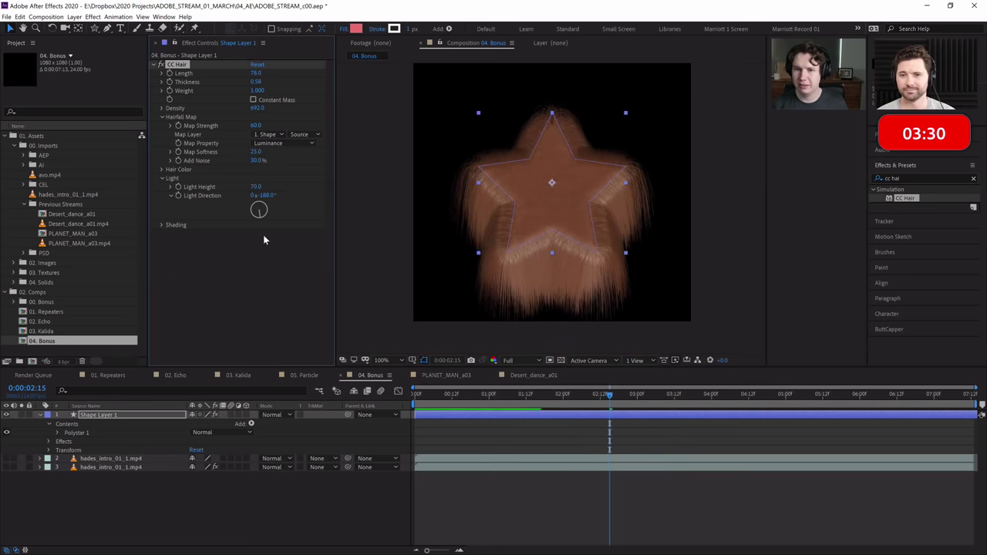
left_click_drag(340, 281, 260, 231)
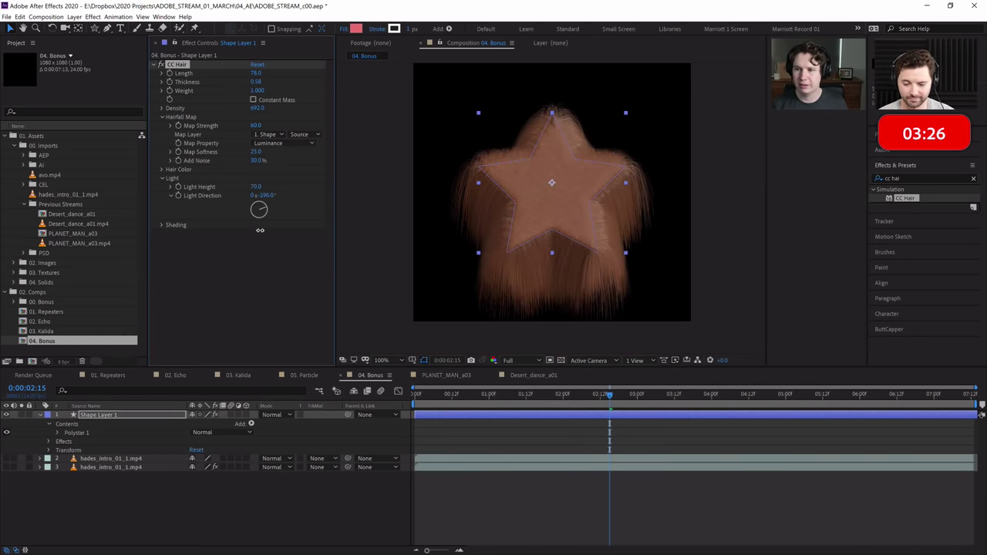
left_click_drag(272, 182, 305, 119)
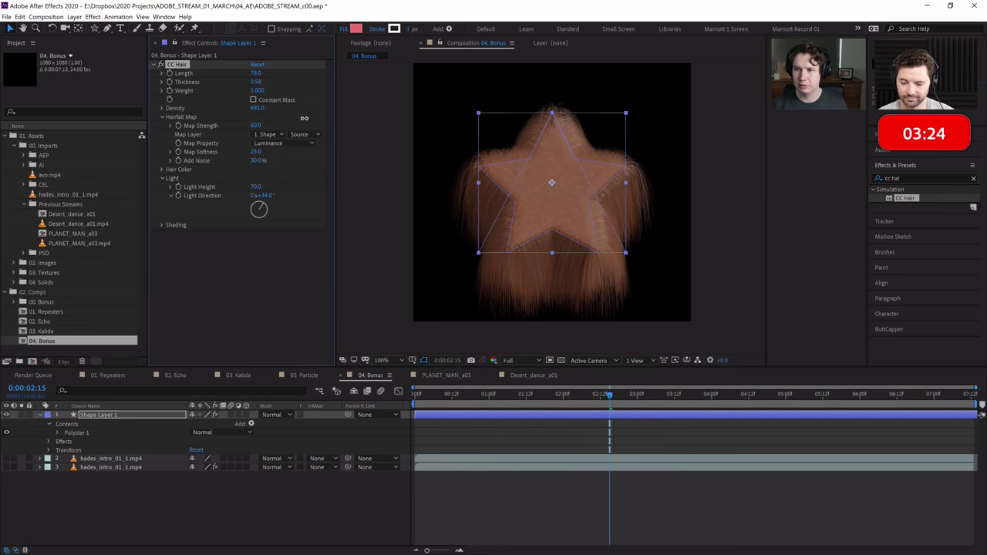
key("ctrl+z")
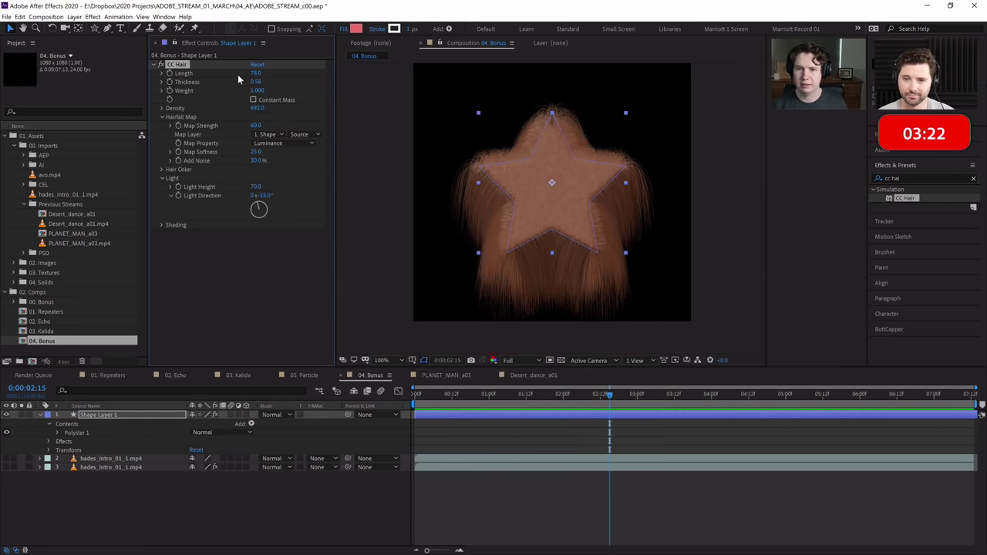
Try different CC Hair Light Height values down to -100.0 and undo the change.
left_click_drag(257, 187, 299, 188)
left_click_drag(225, 180, 158, 192)
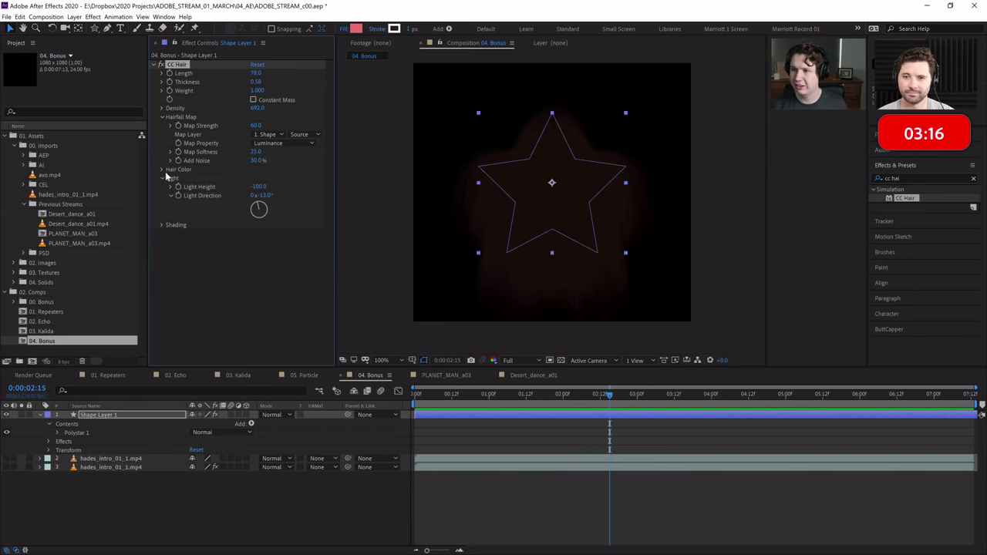
key("ctrl+z")
Try orange, black and grey hair colours on the star, and set CC Hair's Color to magenta ED00FF.
left_click(164, 170)
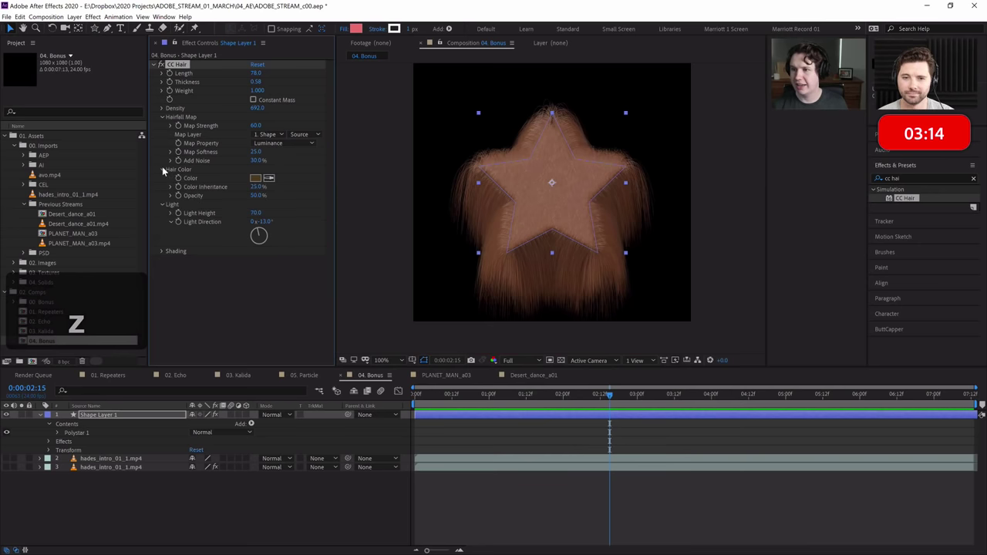
left_click(255, 178)
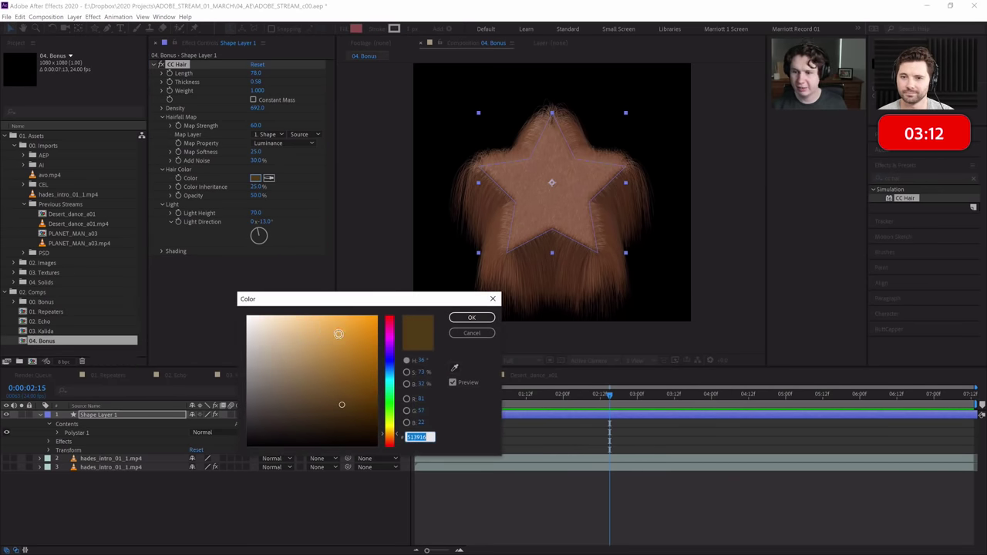
left_click_drag(337, 330, 330, 310)
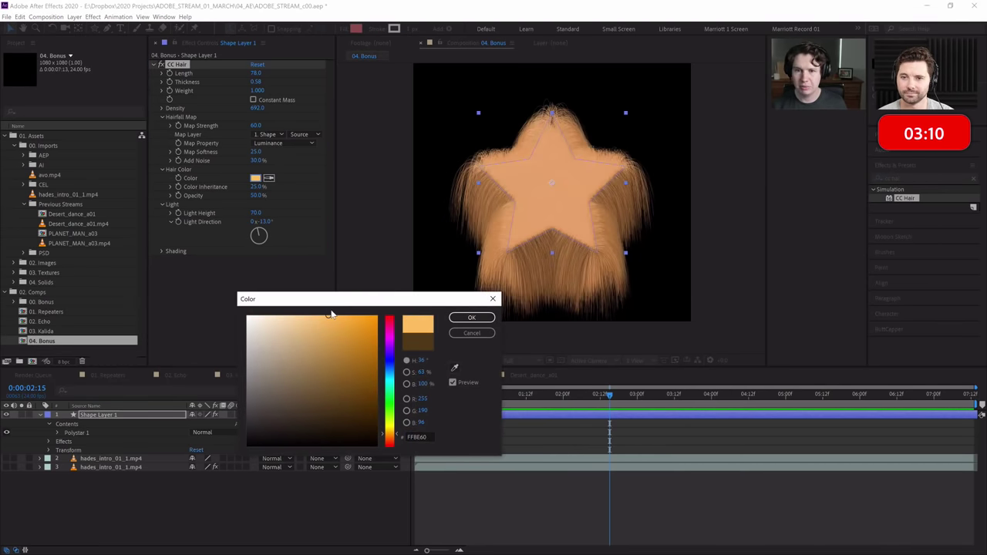
left_click_drag(357, 424, 365, 465)
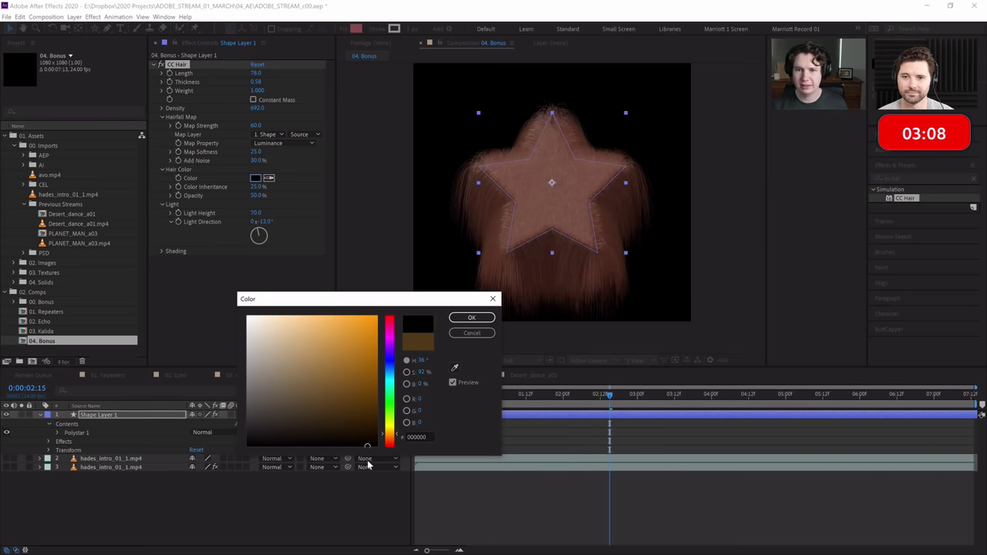
left_click_drag(313, 408, 231, 395)
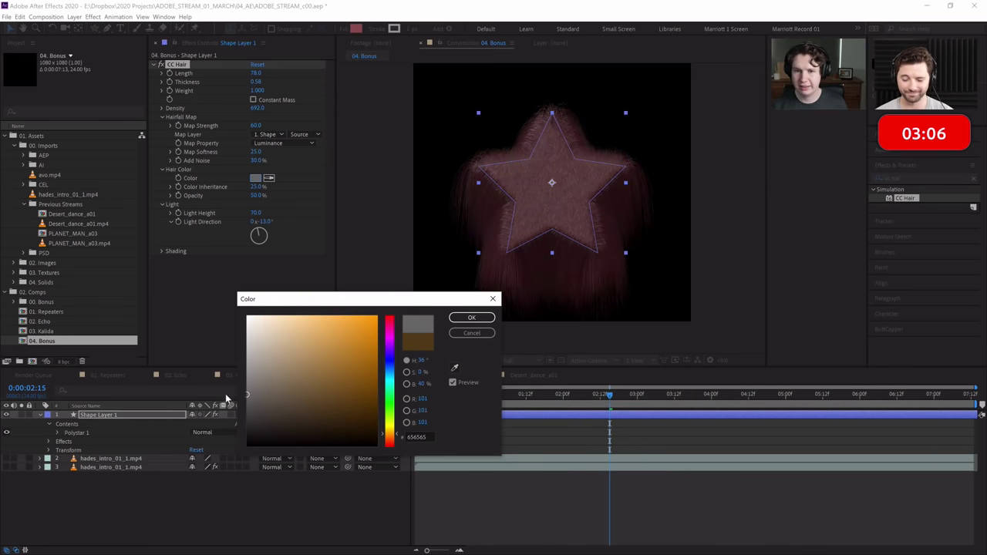
left_click(261, 376)
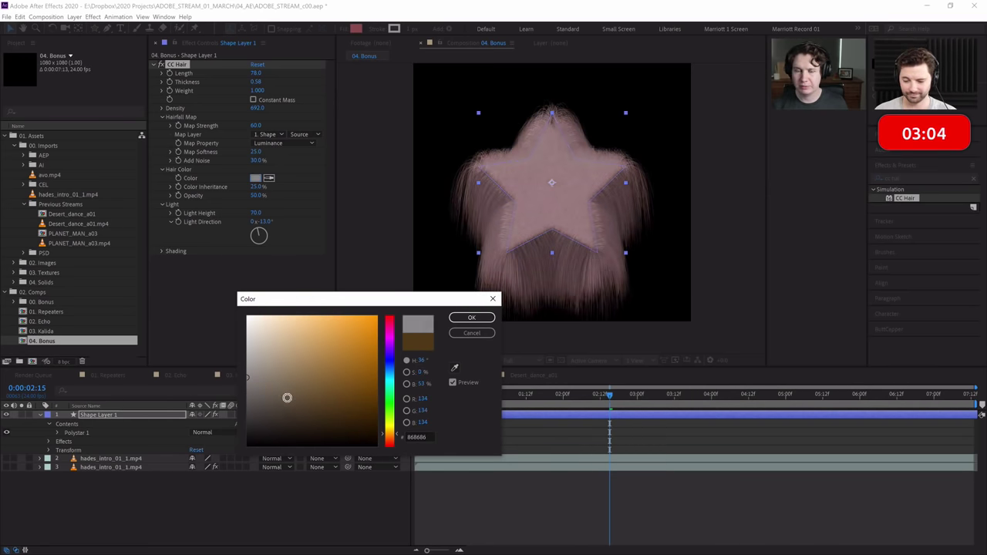
left_click(247, 409)
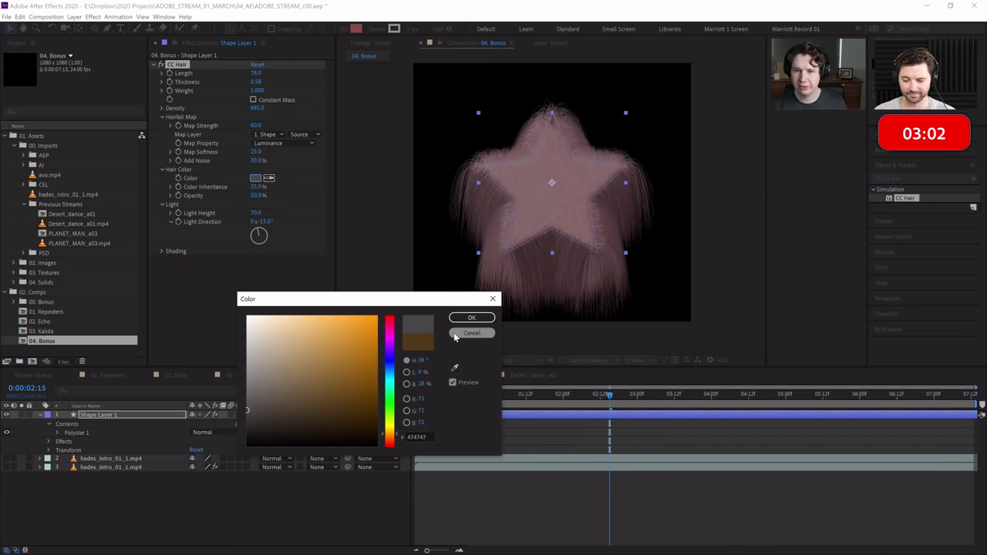
left_click(391, 339)
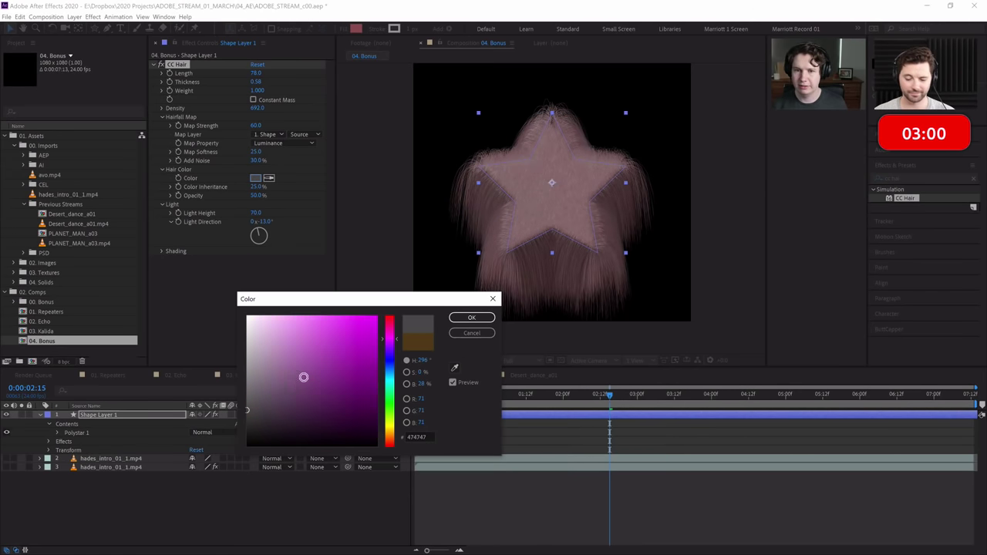
left_click(310, 398)
left_click_drag(311, 387, 377, 316)
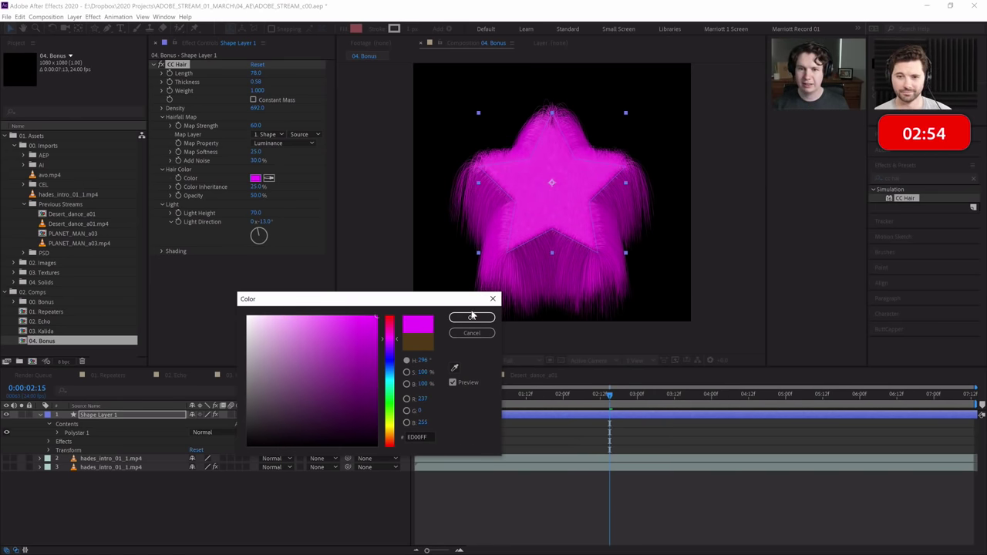
left_click(473, 317)
Play back the magenta furry star from 0:00:00:19.
left_click_drag(543, 396, 474, 400)
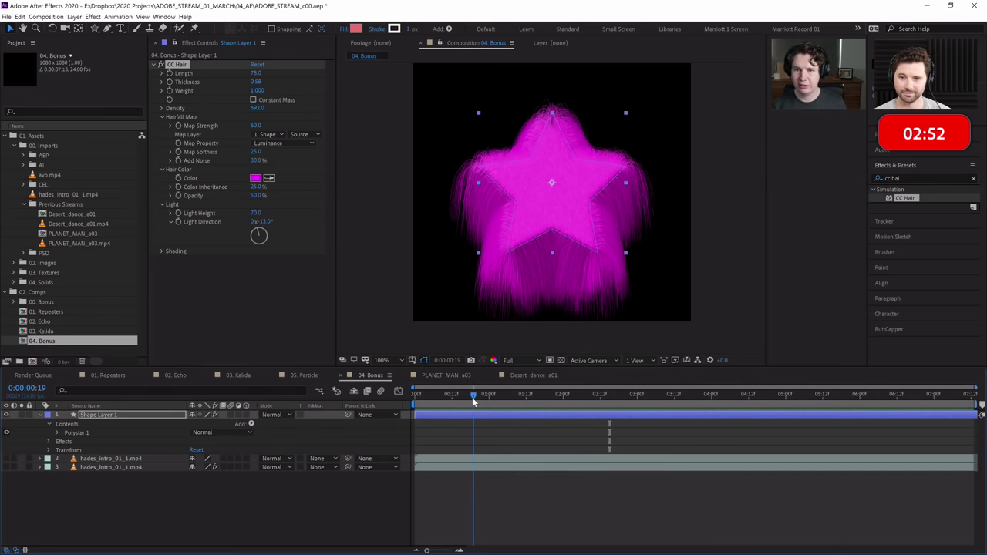
key("z")
key("space")
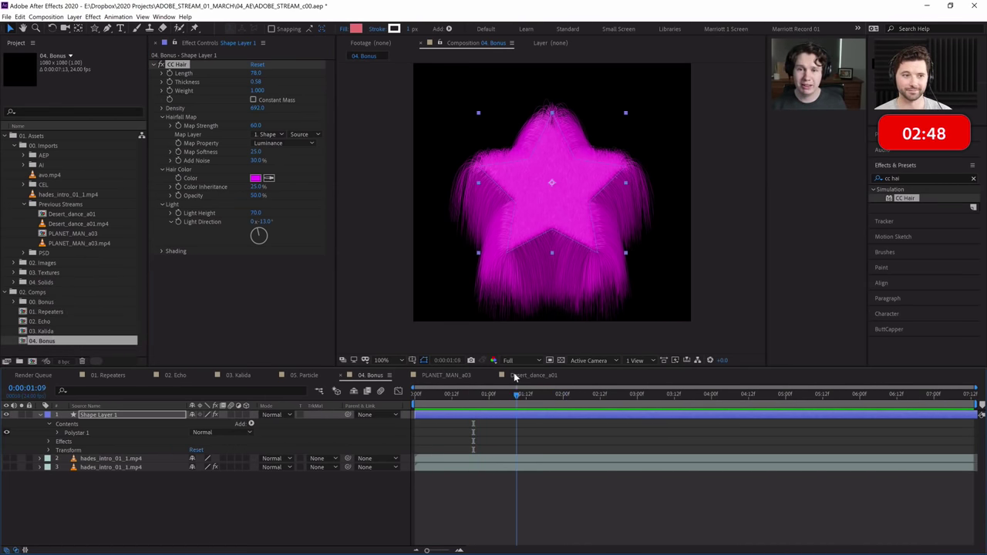
key("space")
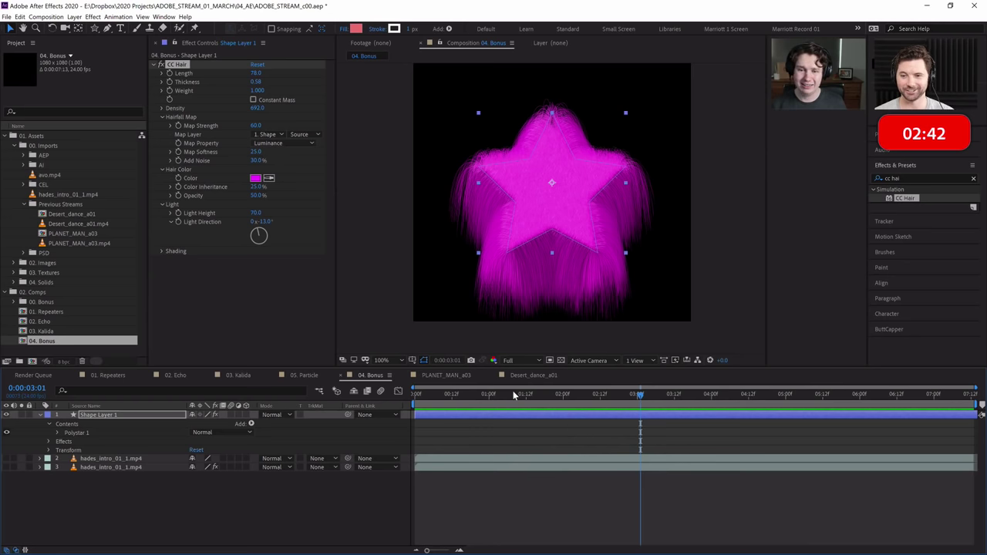
Keyframe CC Hair's Length at 2 seconds with its present value and set Length to 10 at the first frame.
left_click_drag(488, 393, 563, 394)
left_click(169, 72)
key("u")
key("Home")
left_click(253, 74)
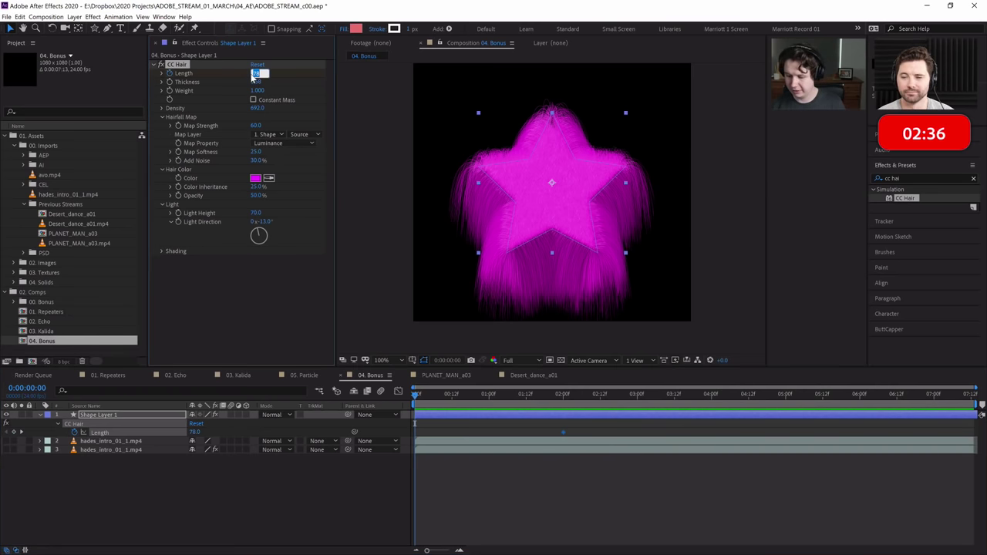
type("10")
key("Return")
Move the second Length keyframe to the end of the composition and apply Easy Ease to both Length keyframes.
left_click(567, 432, "shift")
left_click_drag(568, 433, 743, 434)
key("ctrl+z")
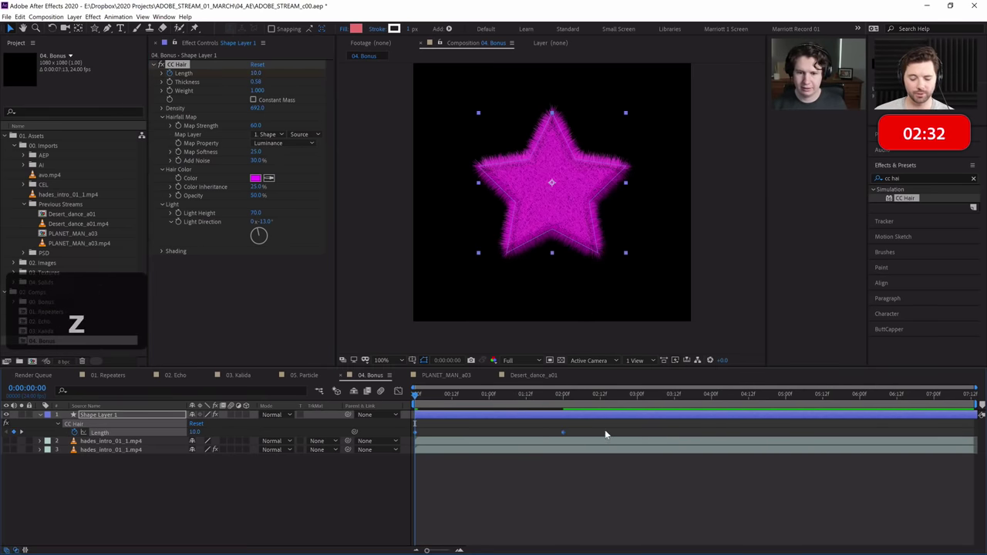
left_click_drag(563, 432, 970, 432)
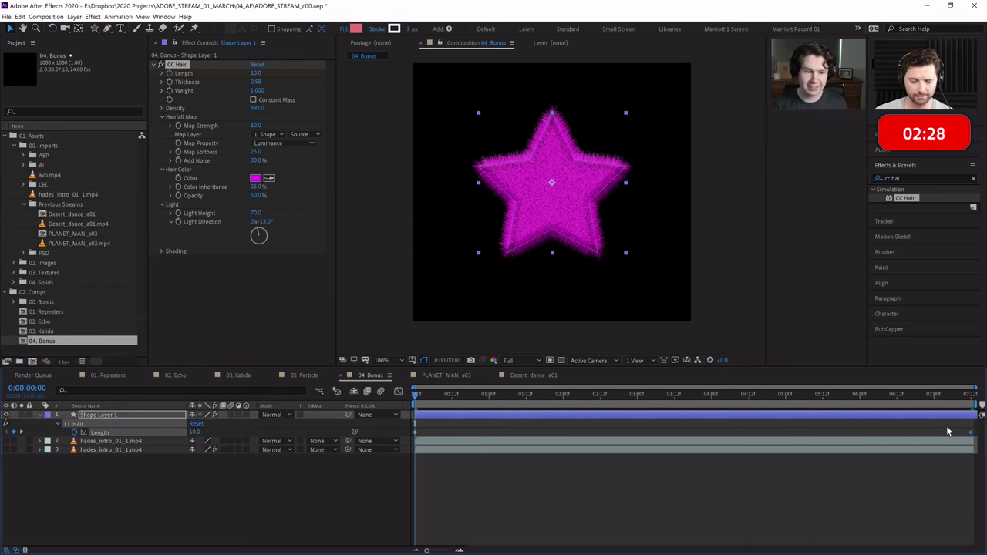
left_click_drag(975, 430, 404, 439)
key("F9")
Play back the hair growth across the full-length animation.
key("space")
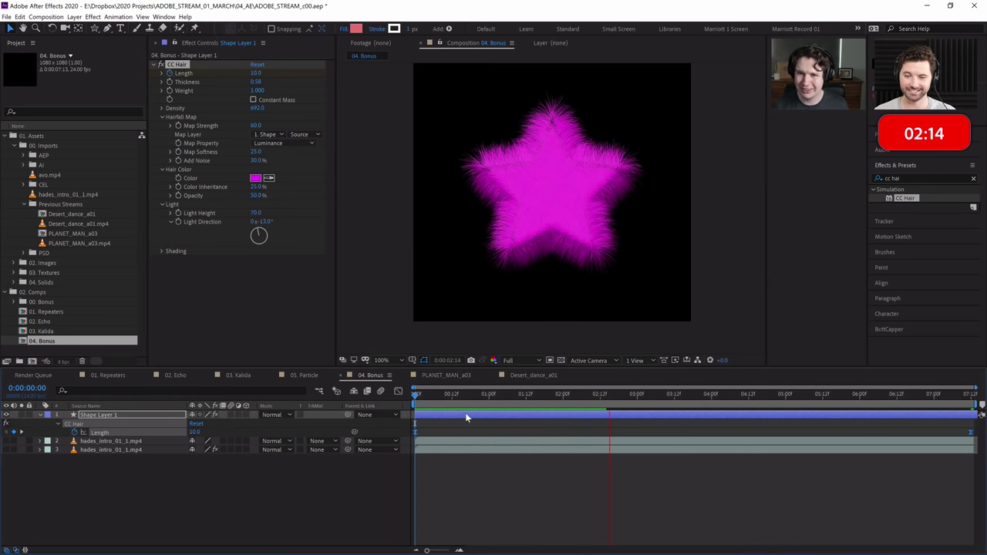
key("space")
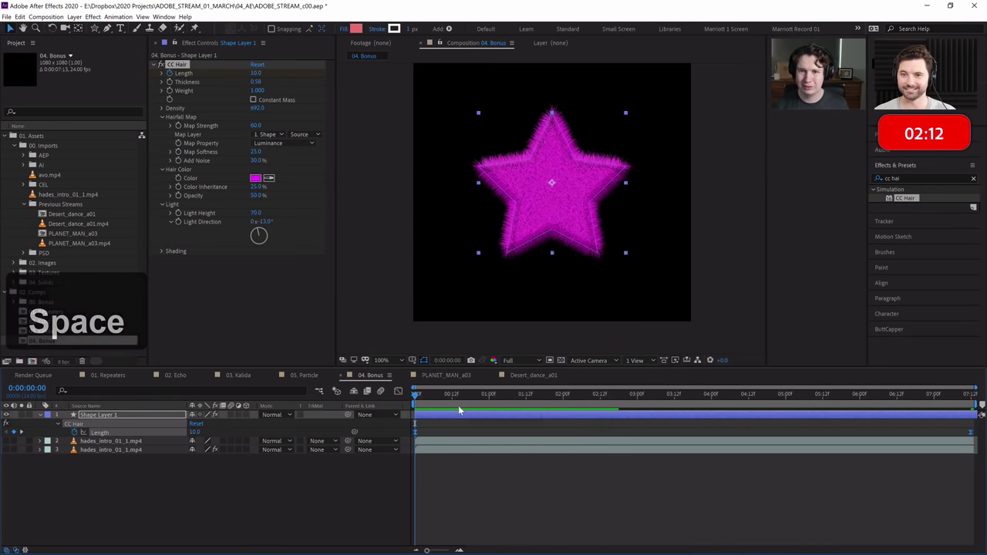
key("space")
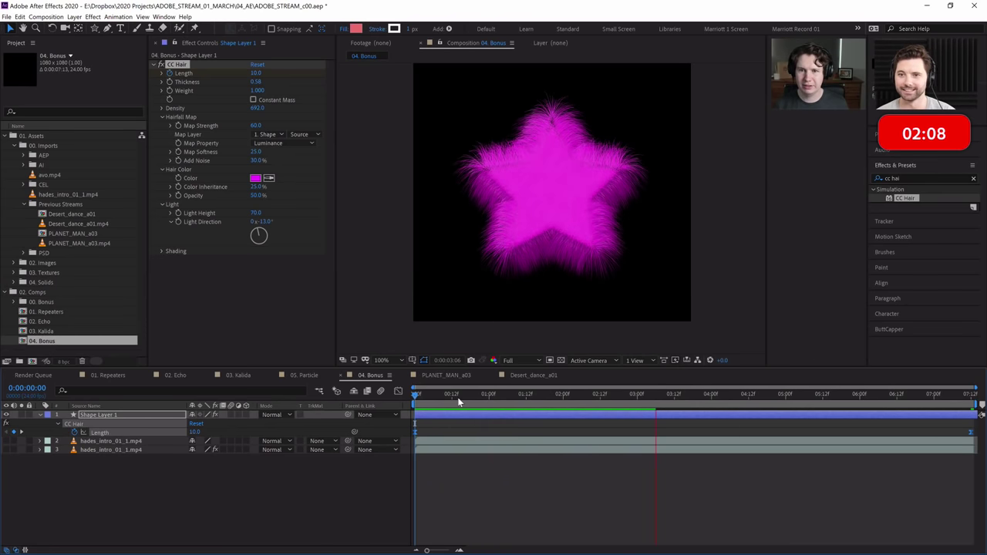
Move the final Length keyframe to 0:00:03:00 and end the work area there.
left_click(478, 398)
left_click(849, 445)
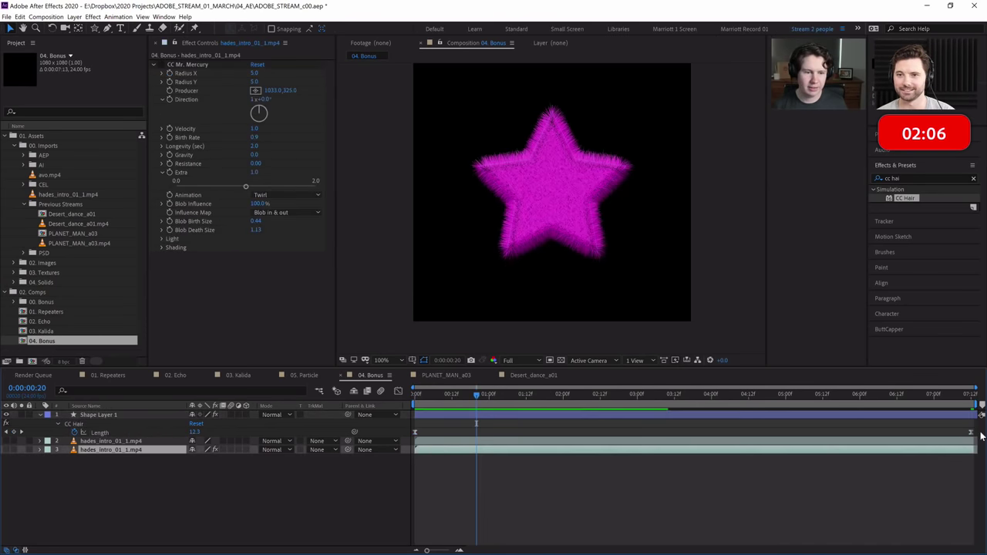
mouse_move(965, 434)
left_mouse_down()
mouse_move(615, 418)
mouse_move(965, 433)
left_mouse_up()
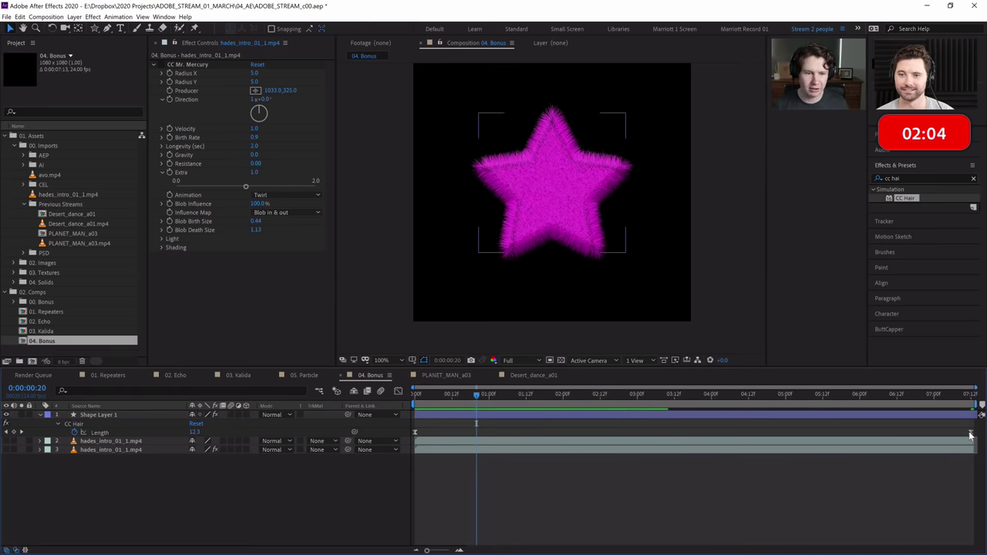
left_click(610, 418)
left_click(637, 395)
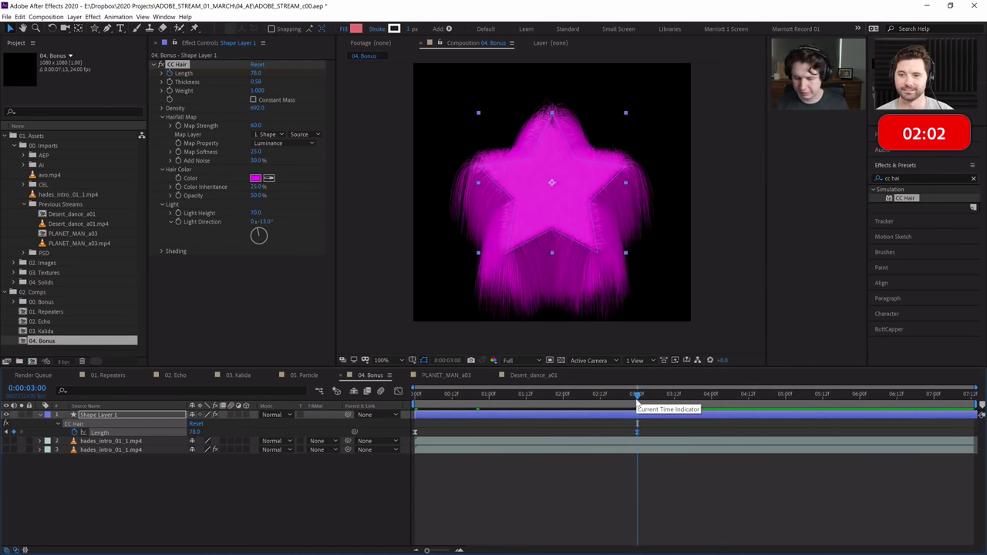
key("n")
Play back the shortened three-second hair growth within the work area.
key("space")
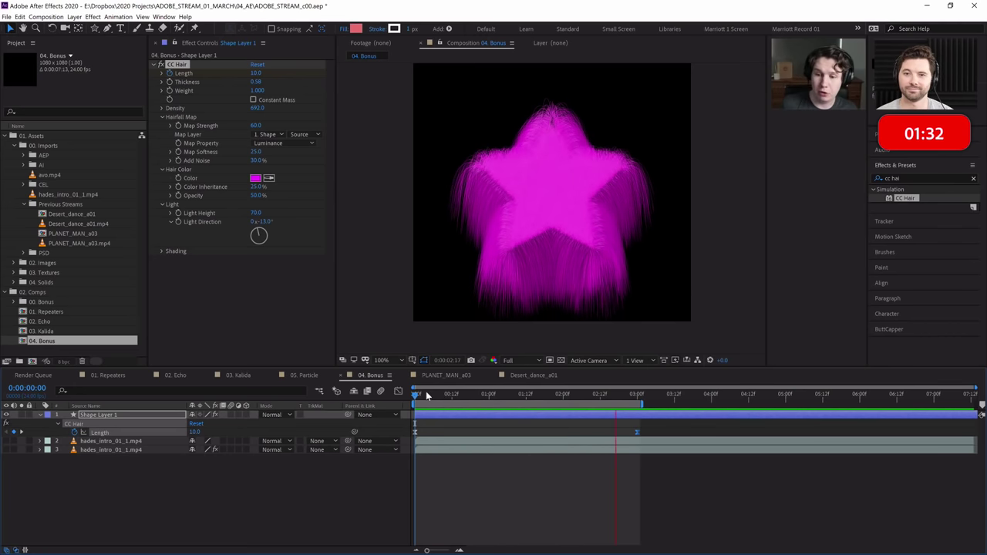
key("space")
key("space")
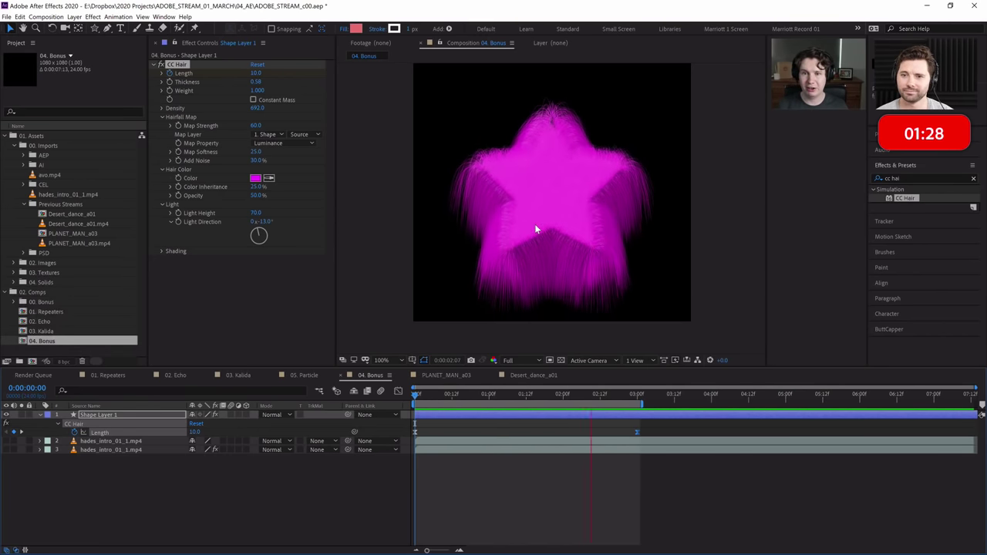
key("space")
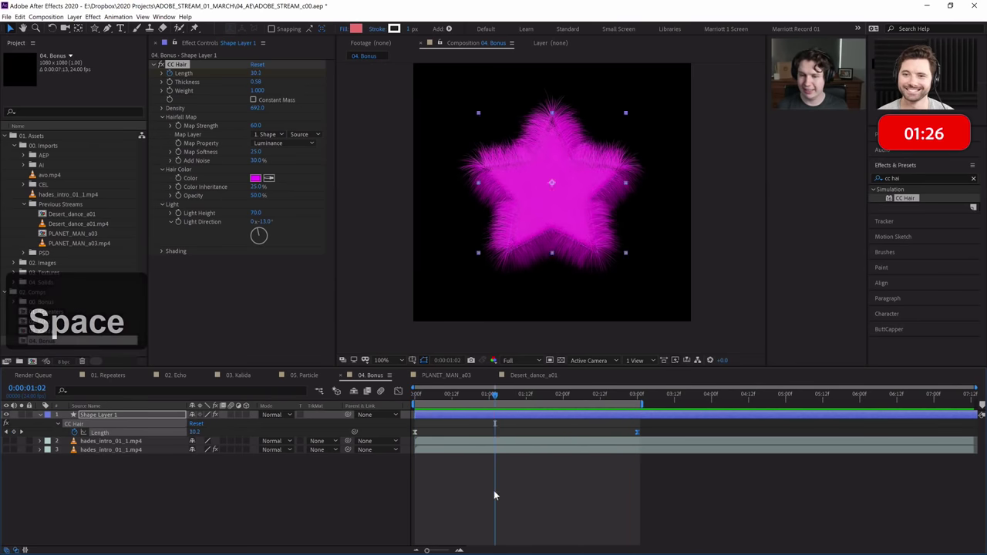
Hide the furry star layer and draw a small square on a new shape layer near the composition's centre.
left_click(494, 490)
left_click(42, 409)
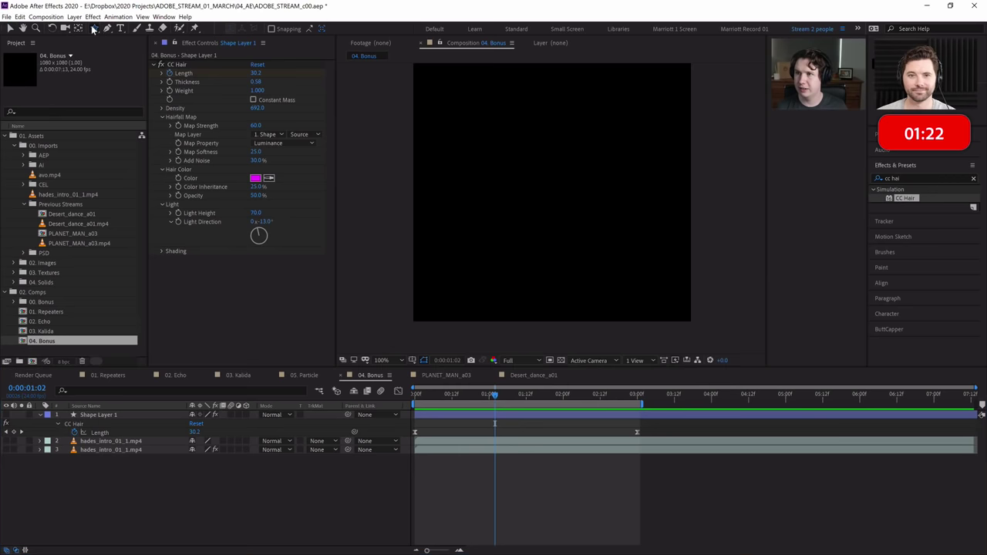
left_click_drag(97, 27, 128, 34)
left_click_drag(551, 184, 572, 210)
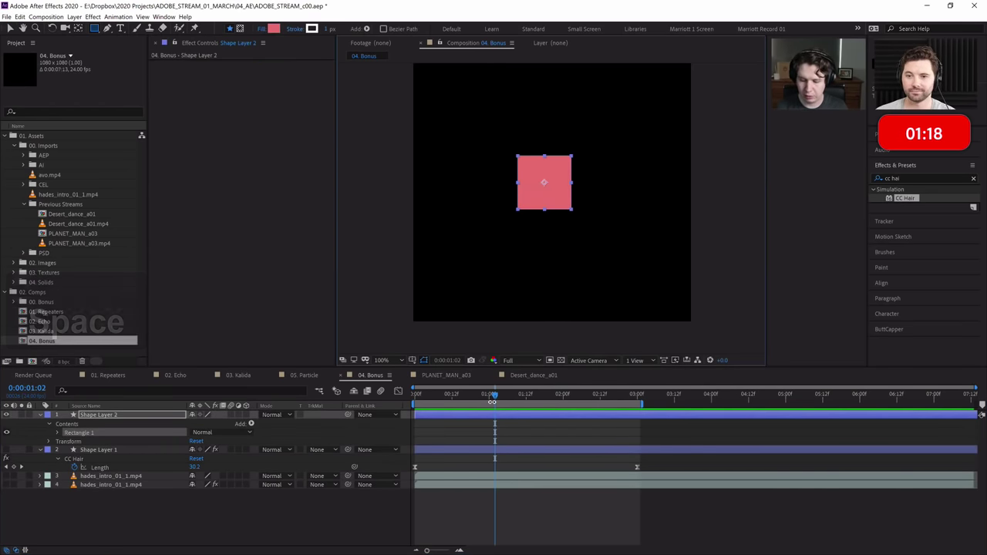
Keyframe the square's Rotation at 0° on the first frame and 90° at 0:00:01:00.
left_click_drag(494, 400, 414, 399)
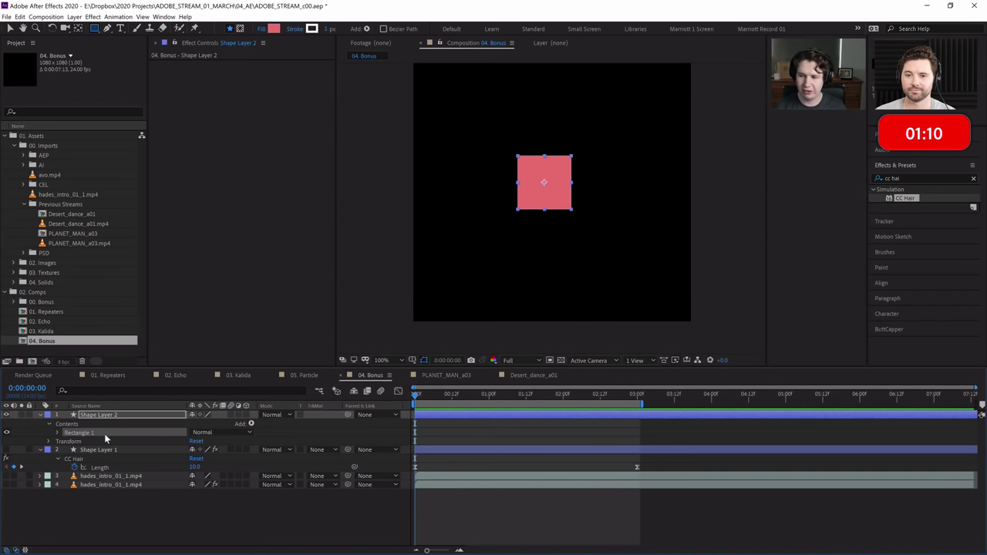
key("r")
left_click(494, 396)
left_click(489, 396)
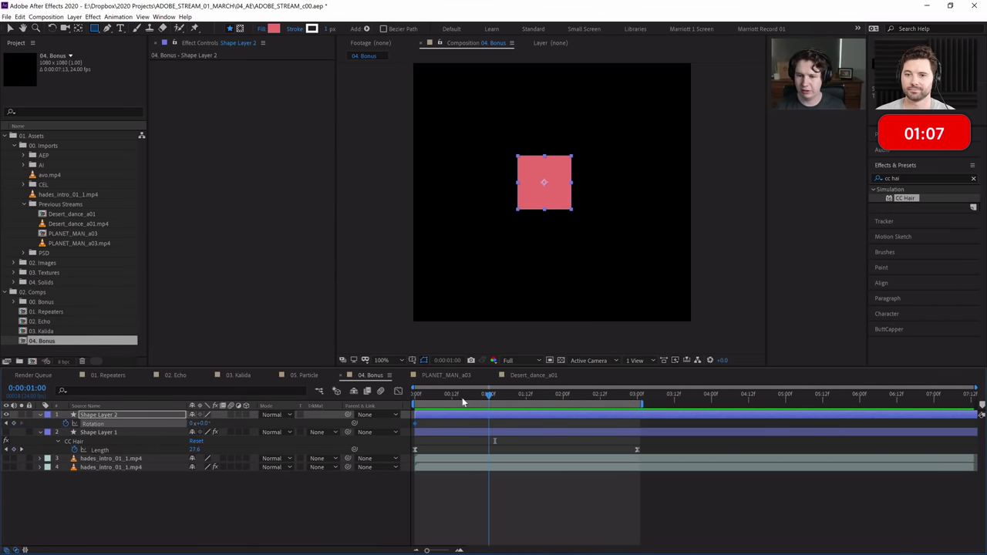
left_click(203, 423)
type("90")
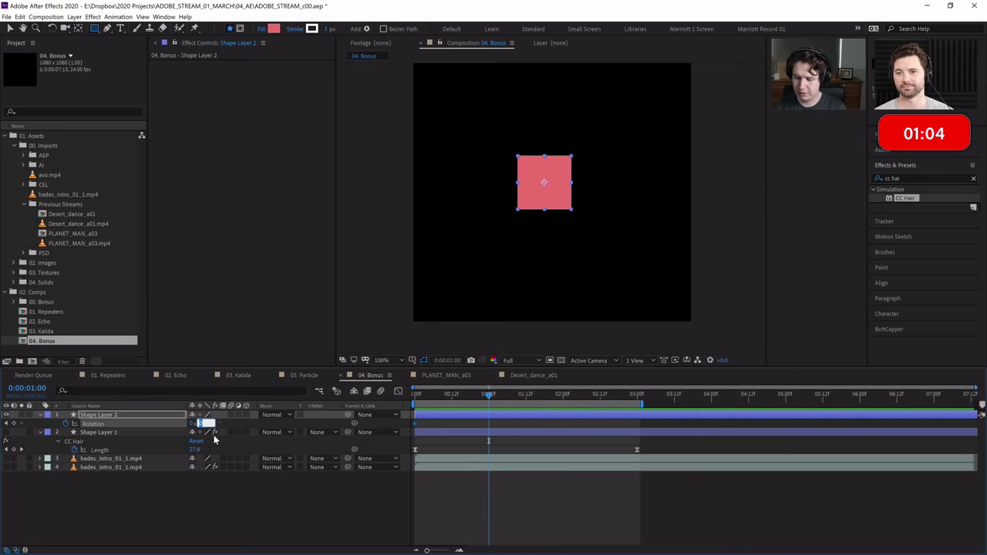
key("Return")
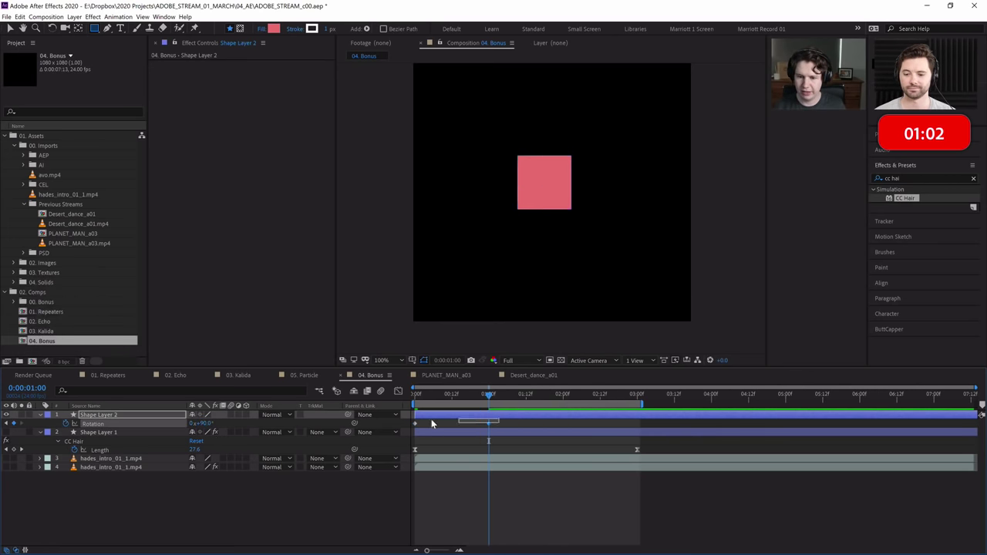
Apply Easy Ease to both Rotation keyframes of the square.
left_click(524, 395)
left_click_drag(510, 422, 393, 422)
key("F9")
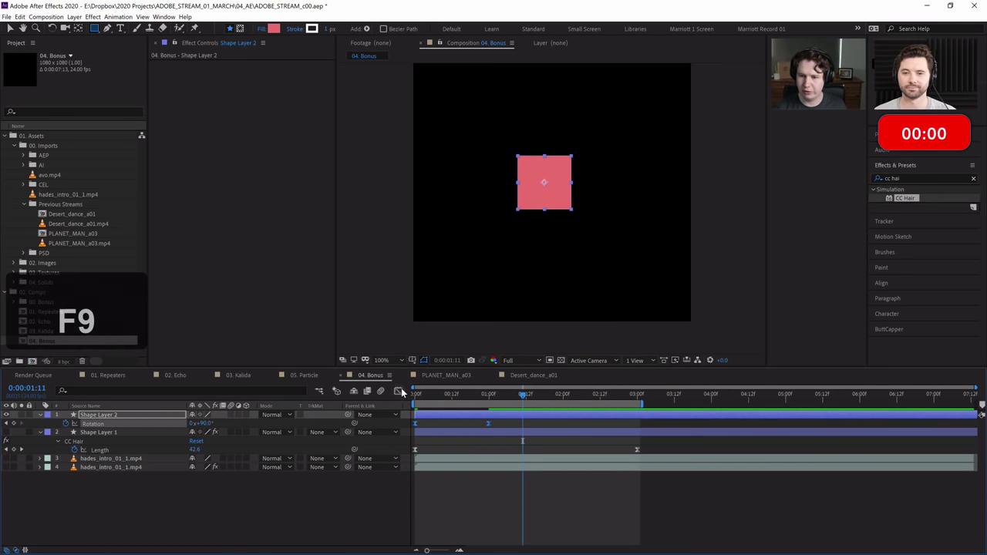
Reshape the square's Rotation speed graph into a sharp late peak and play back the turn.
left_click(398, 392)
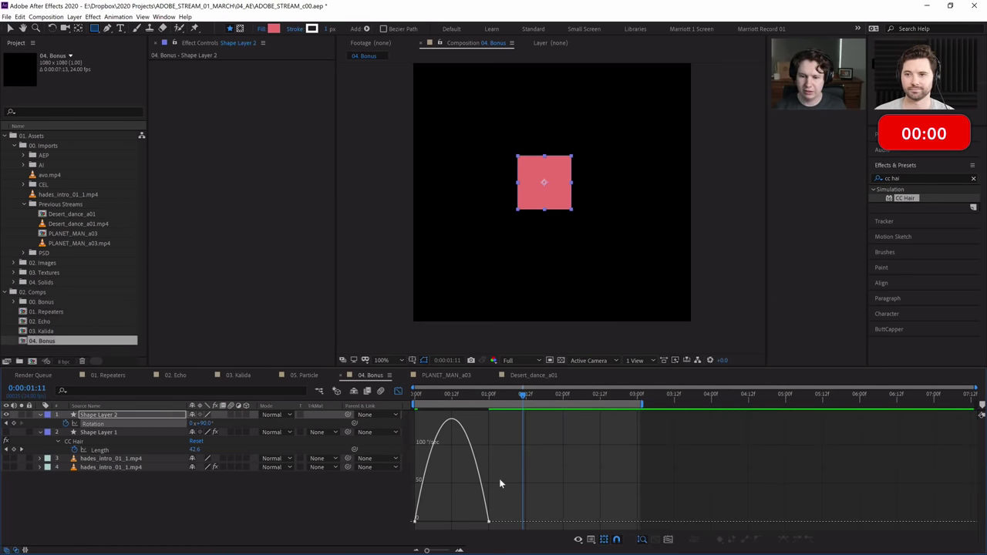
left_click(416, 523)
left_click_drag(427, 522, 452, 522)
key("space")
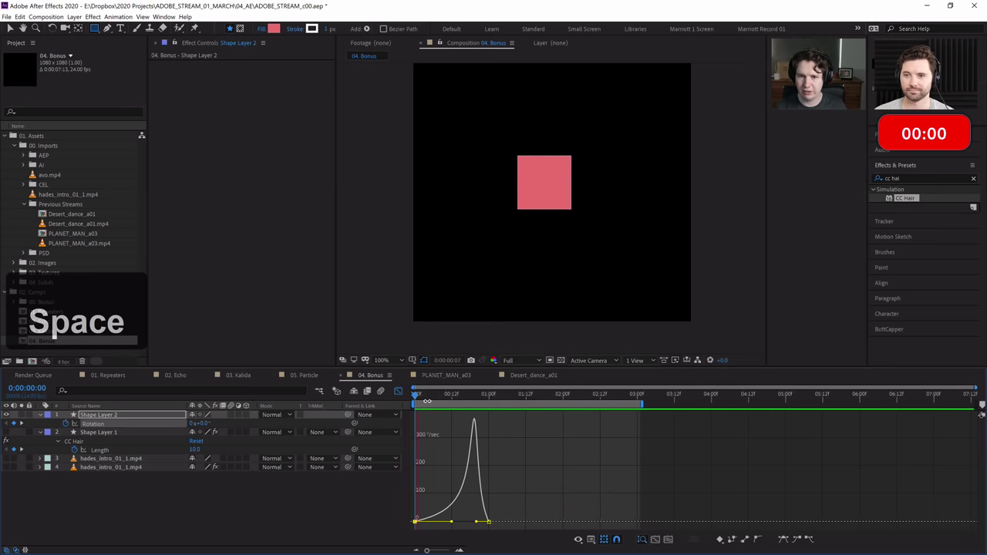
key("space")
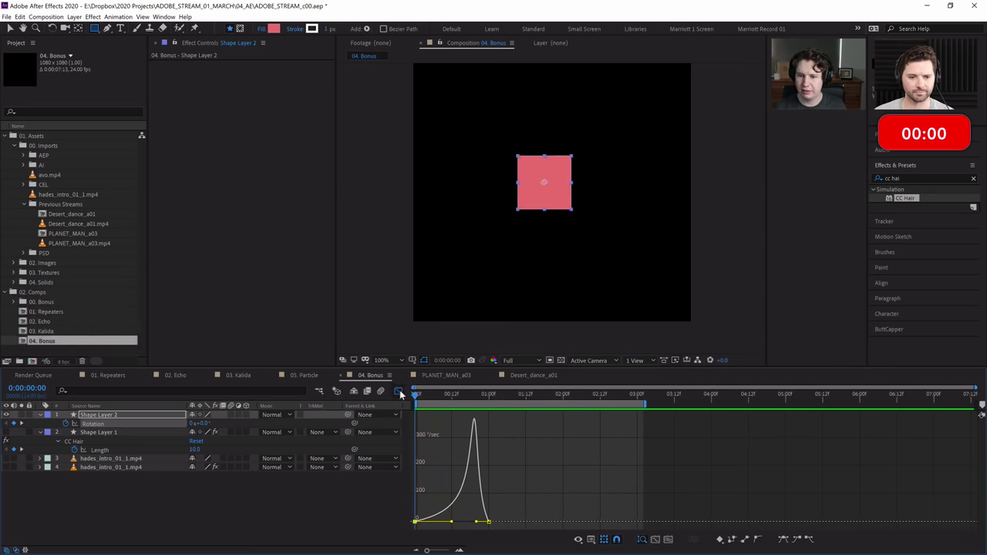
left_click(398, 391)
Add a 93° Rotation keyframe to the square at 0:00:00:19, between the two existing keyframes.
left_click_drag(485, 398, 464, 398)
left_click(202, 424)
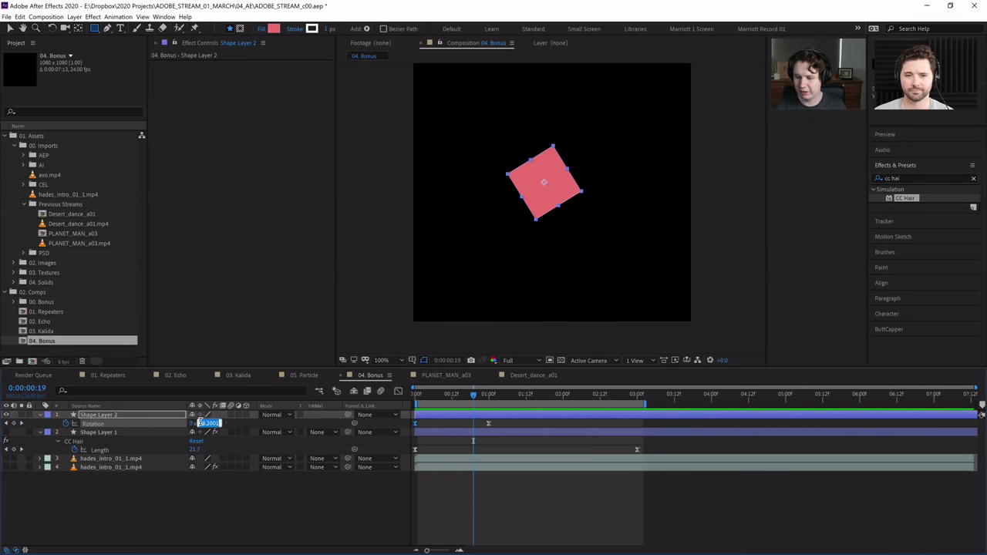
type("93")
key("Return")
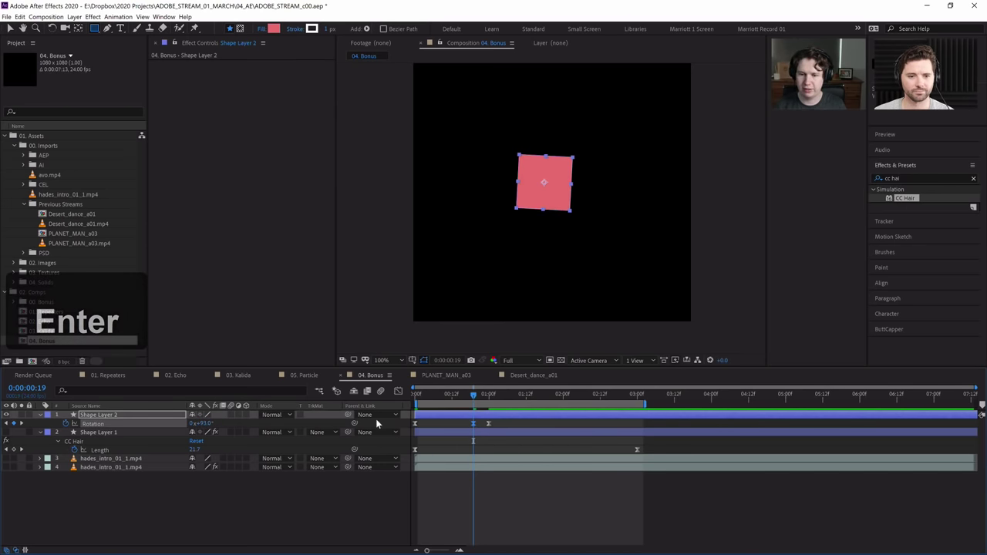
Play back and scrub through the square's turn to examine the overshoot between the last two keyframes.
key("space")
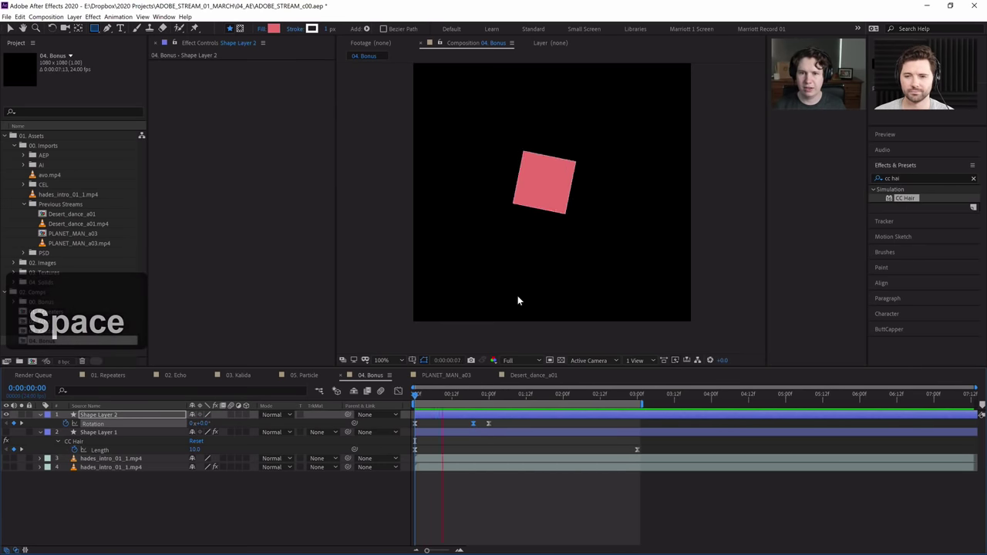
left_click(468, 409)
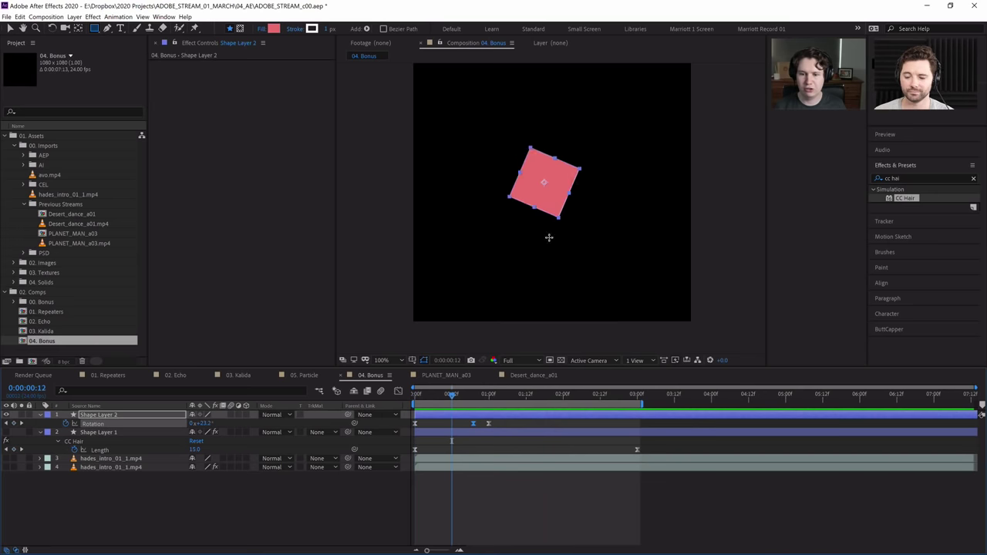
scroll(571, 216, "up", 1)
key("space")
left_click(479, 394)
left_click_drag(479, 394, 485, 394)
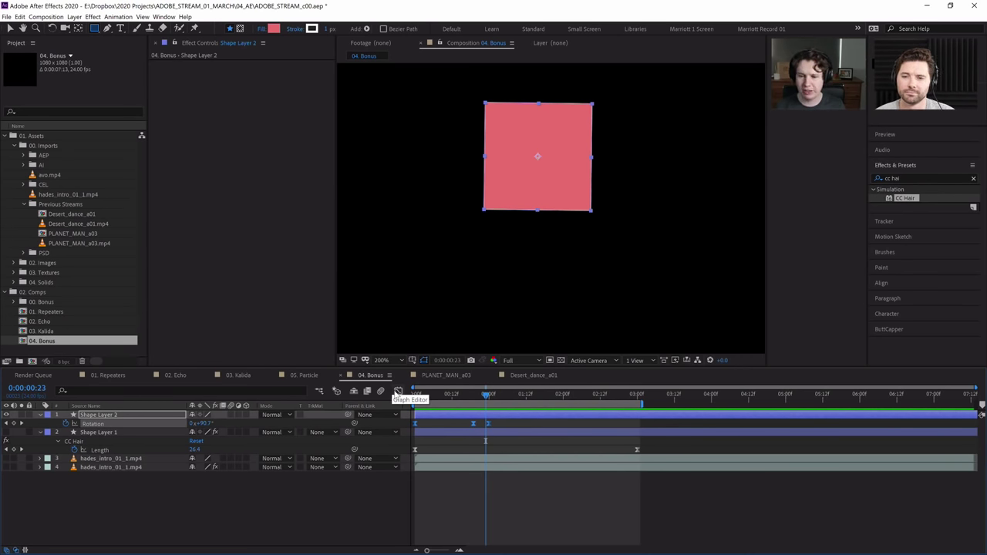
left_click(467, 396)
key("space")
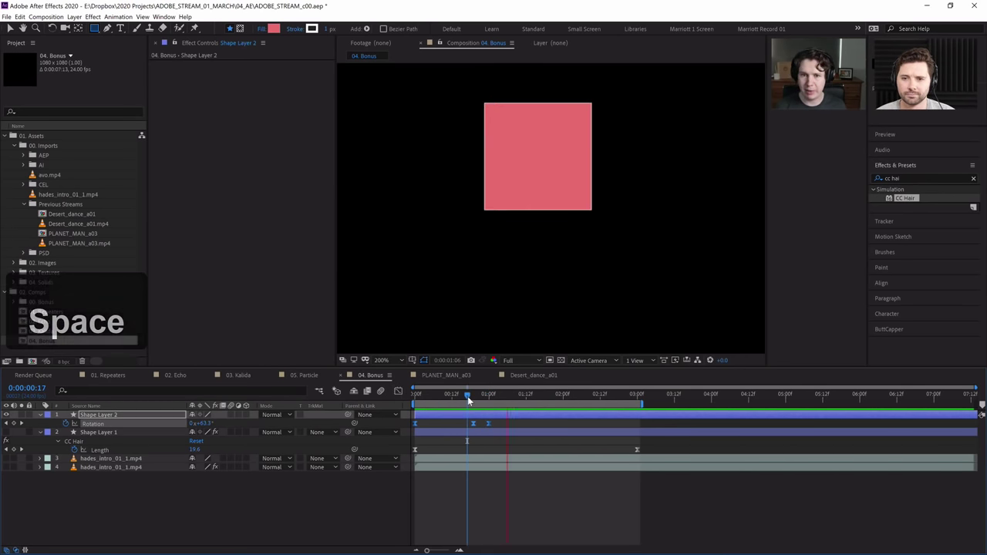
Adjust the influence handles of the square's first and last Rotation keyframes in the speed graph for stronger easing.
left_click(398, 391)
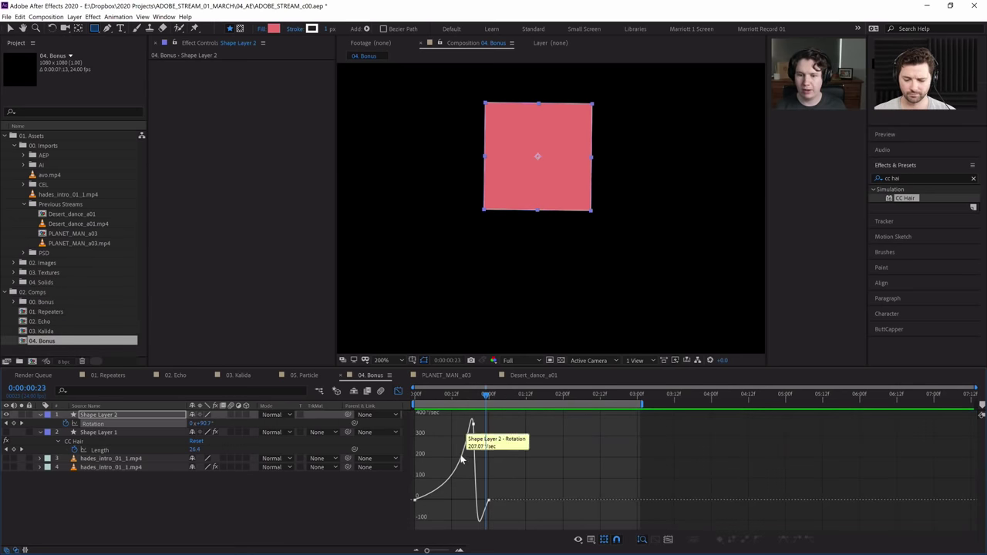
right_click(588, 542)
left_click(590, 458)
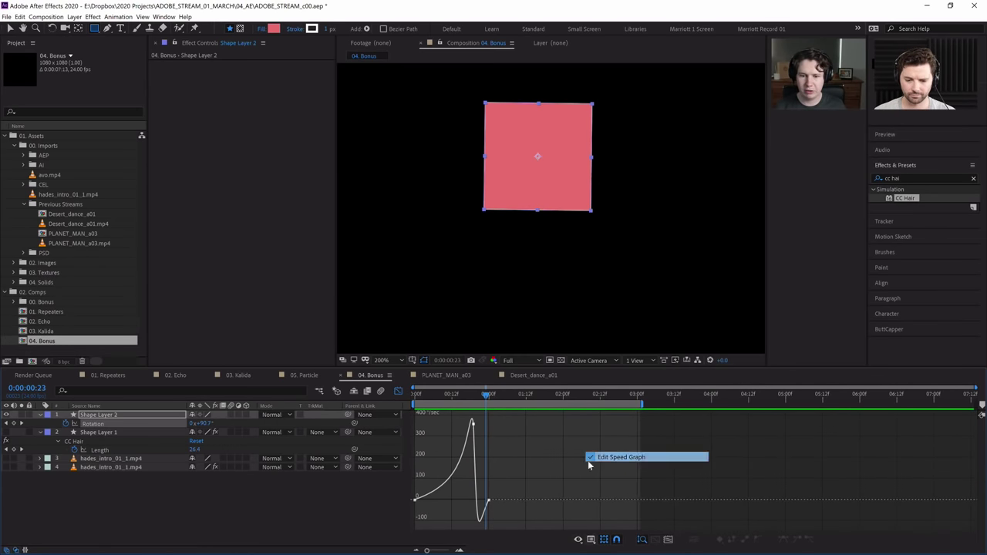
left_click(485, 500)
left_click_drag(486, 500, 488, 497)
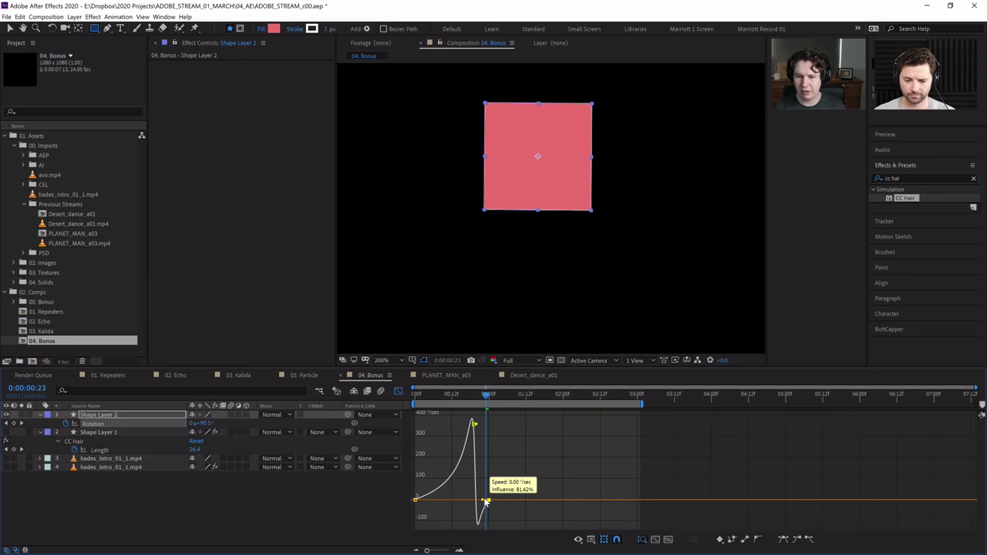
left_click_drag(416, 499, 443, 504)
Switch to the value graph and steepen the middle Rotation keyframe's tangent to exaggerate the overshoot past 90°.
left_click(592, 539)
left_click(607, 448)
left_click_drag(473, 425, 477, 405)
Enlarge the graph area, fit the whole Rotation curve in it, and inspect the end and start keyframes' handles.
left_click_drag(503, 366, 504, 228)
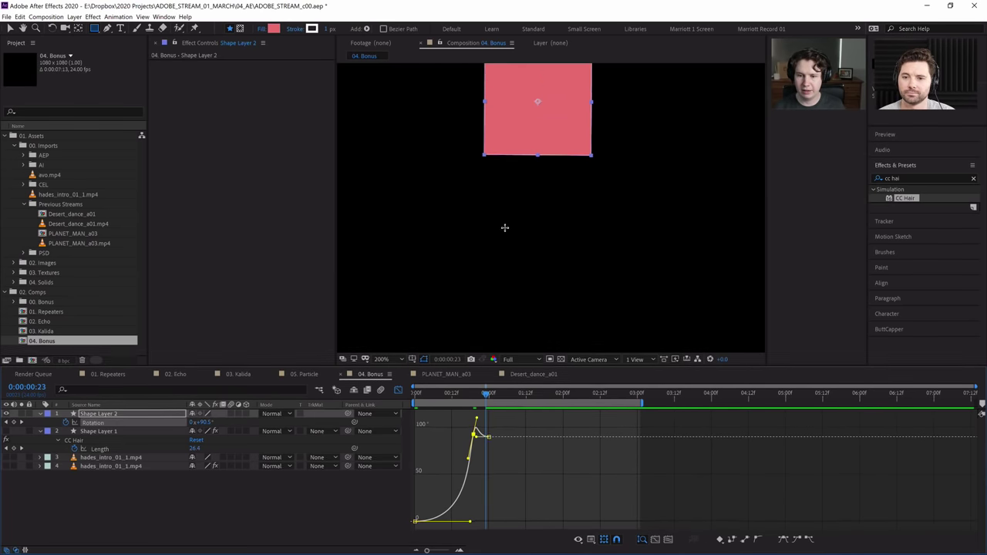
left_click(668, 541)
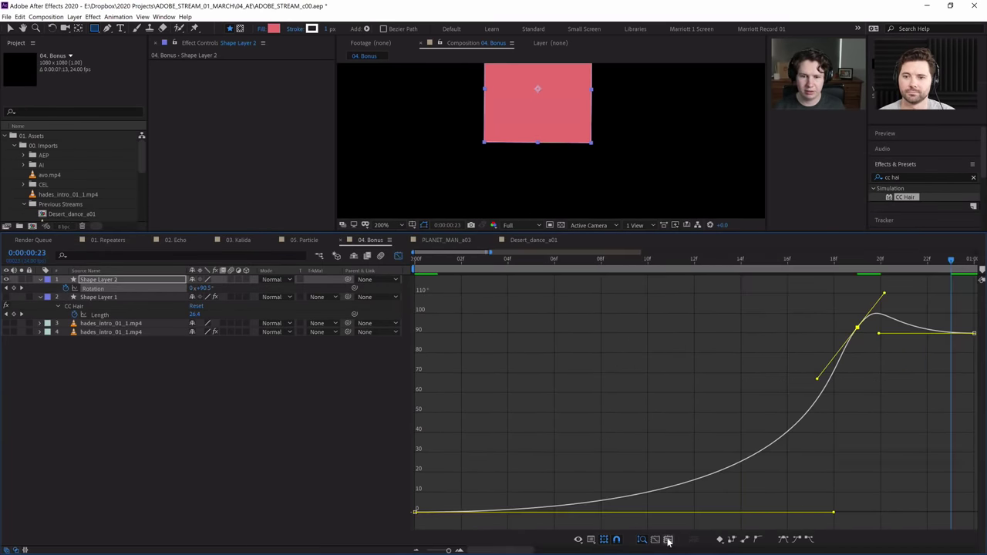
left_click(861, 415)
left_click(974, 317)
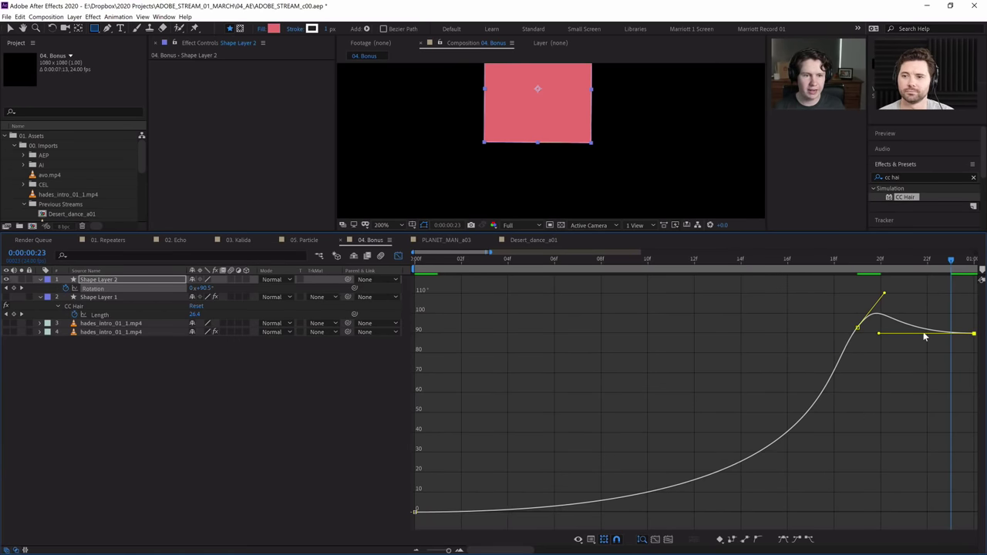
left_click(413, 513)
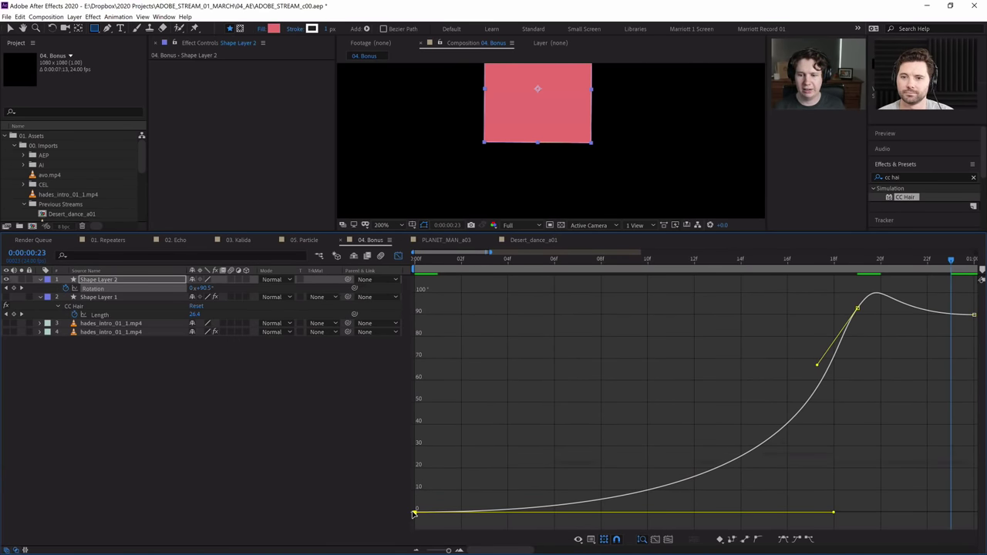